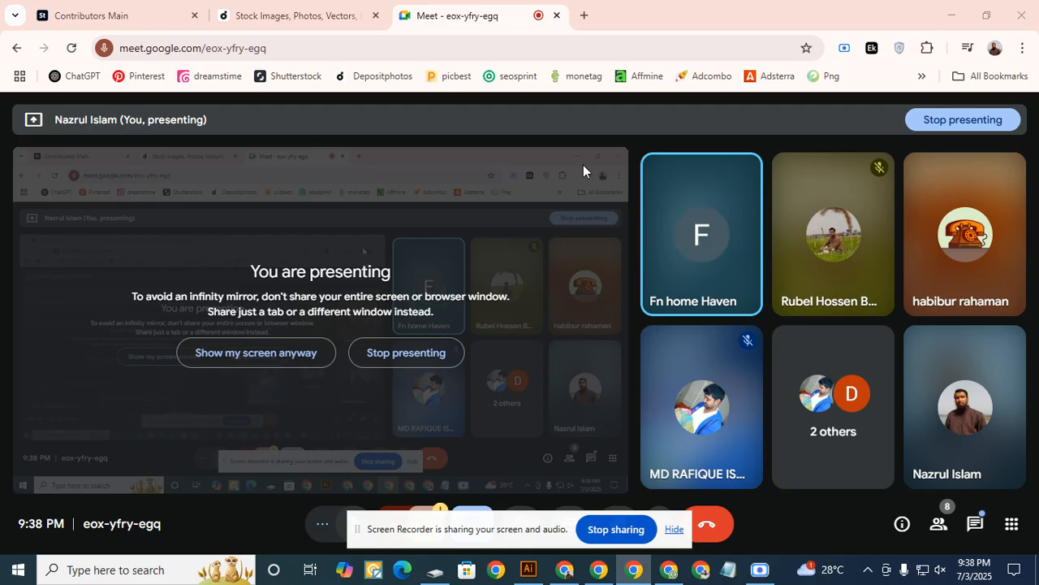
# - Hide the screen-sharing bar, switch to Adobe Illustrator, and close the open Untitled-1 document
pyautogui.click(674, 528)
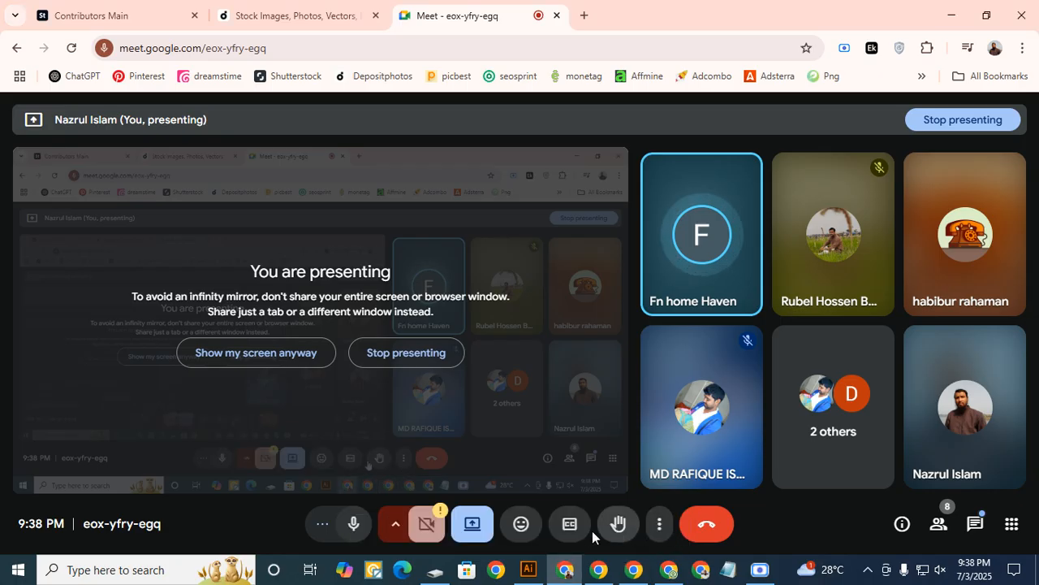
pyautogui.click(526, 571)
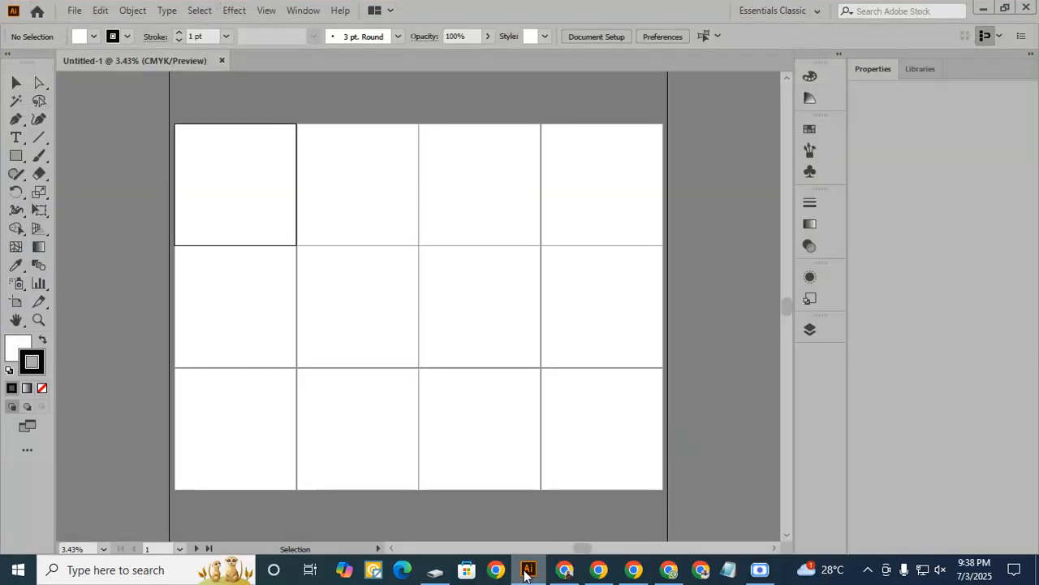
pyautogui.click(221, 60)
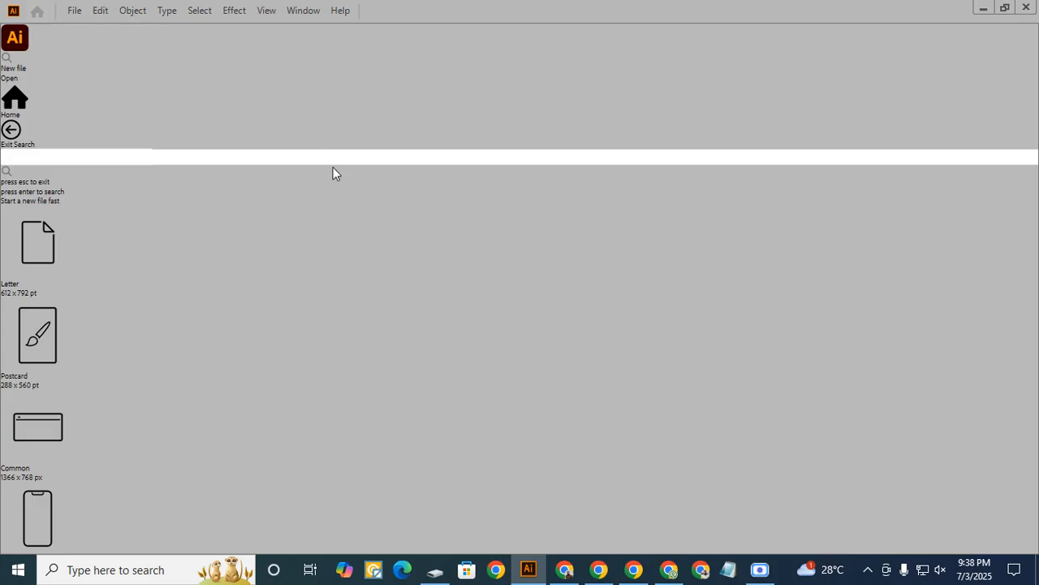
# - Start a new document sized 4000 by 4000 pixels with 12 artboards
pyautogui.click(74, 10)
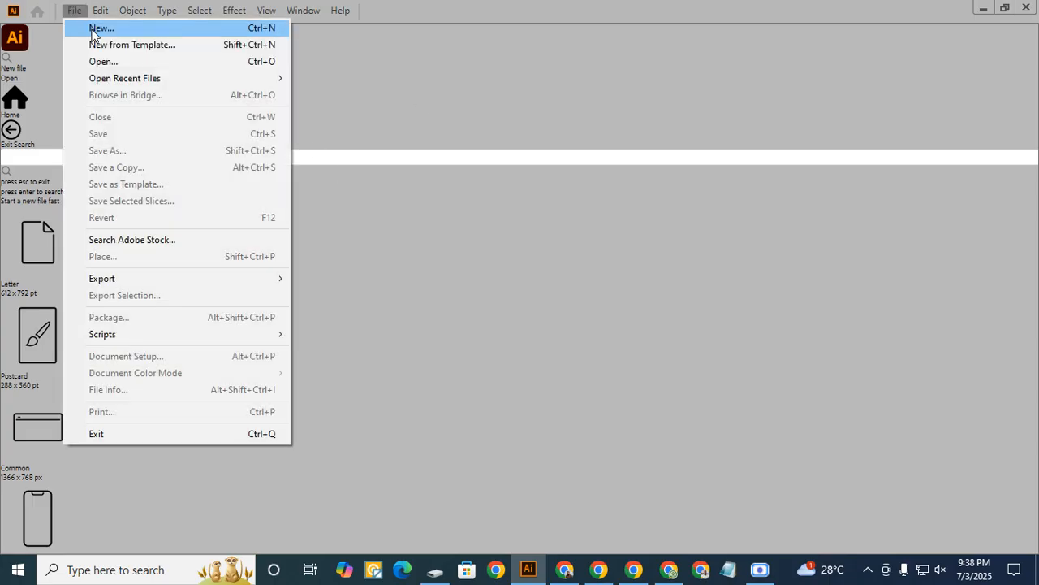
pyautogui.click(94, 29)
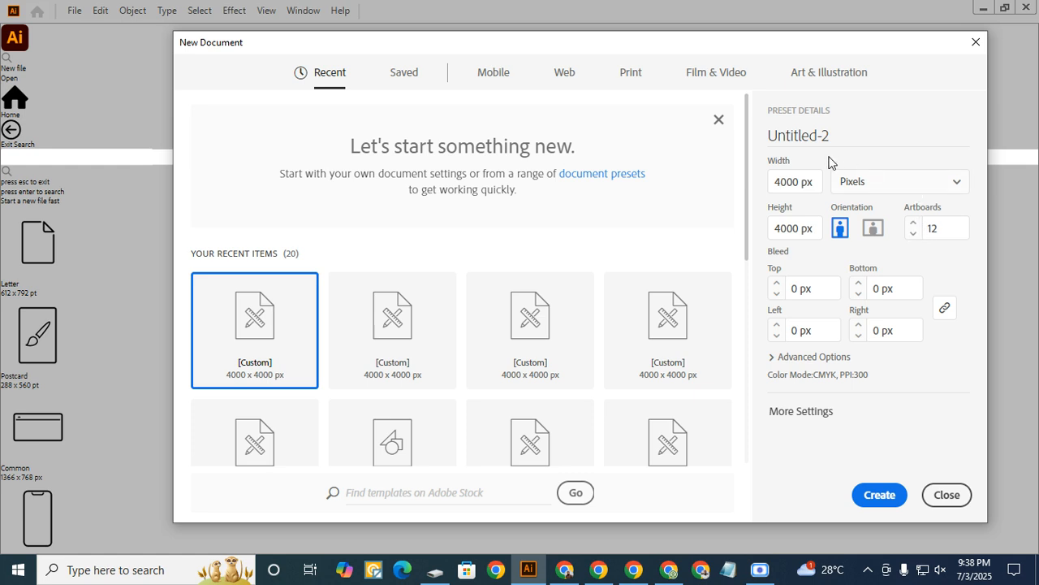
pyautogui.click(802, 183)
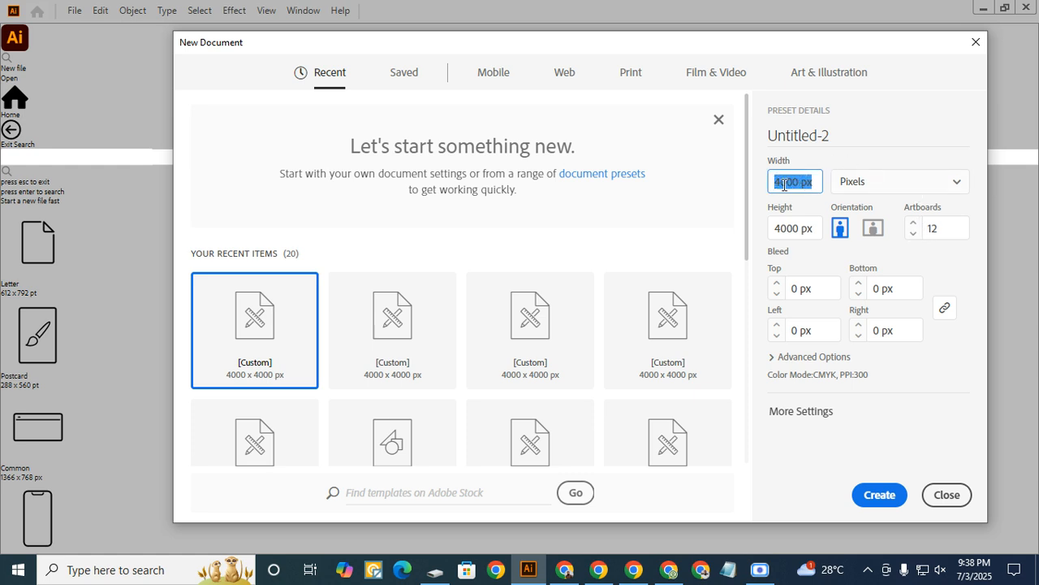
pyautogui.click(773, 236)
pyautogui.tripleClick(773, 233)
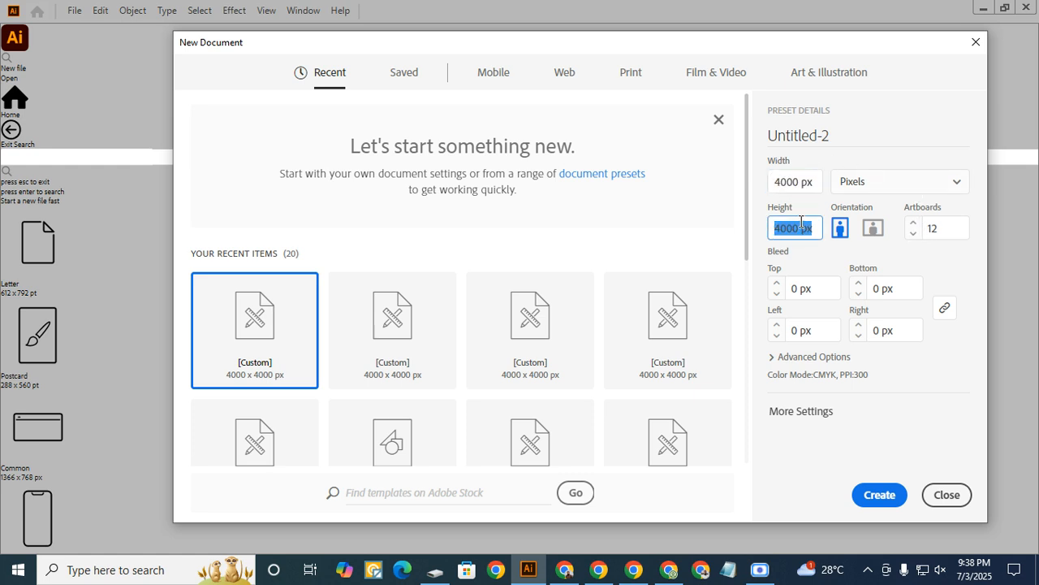
pyautogui.click(876, 186)
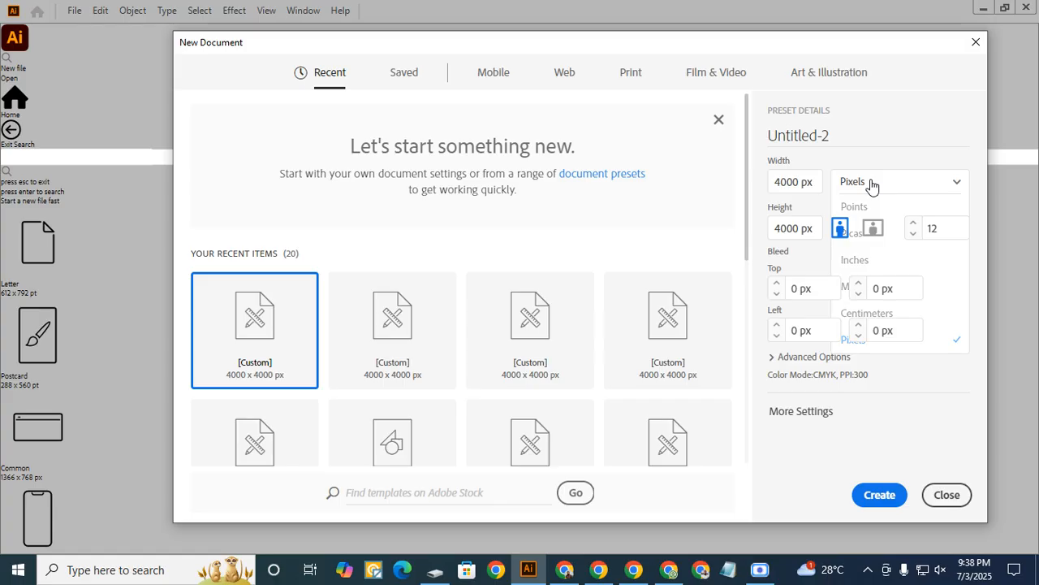
pyautogui.click(880, 184)
pyautogui.click(930, 233)
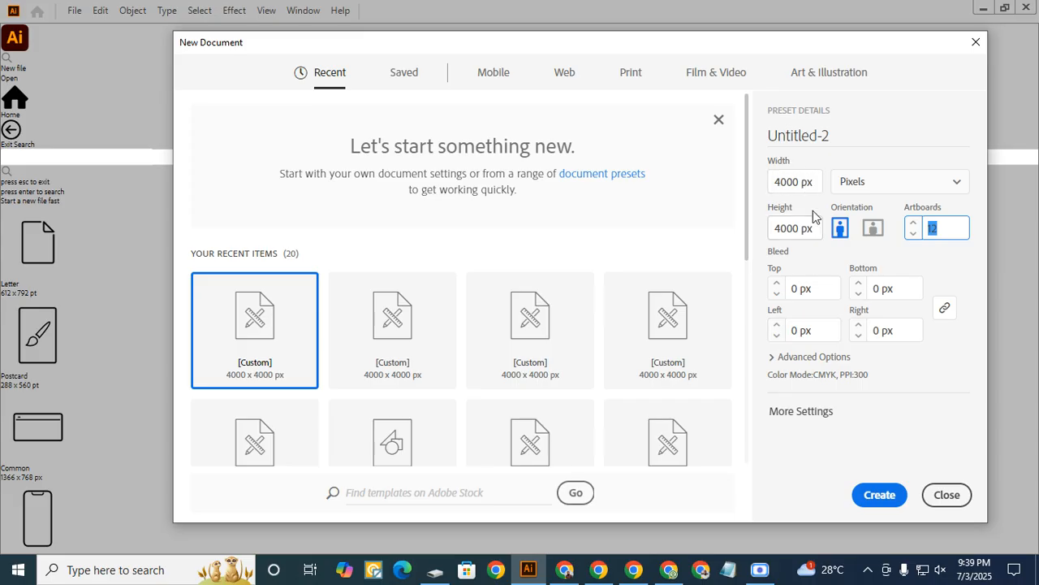
# - Set the color mode to RGB Color and raster effects to High (300 ppi), and create the document
pyautogui.click(805, 358)
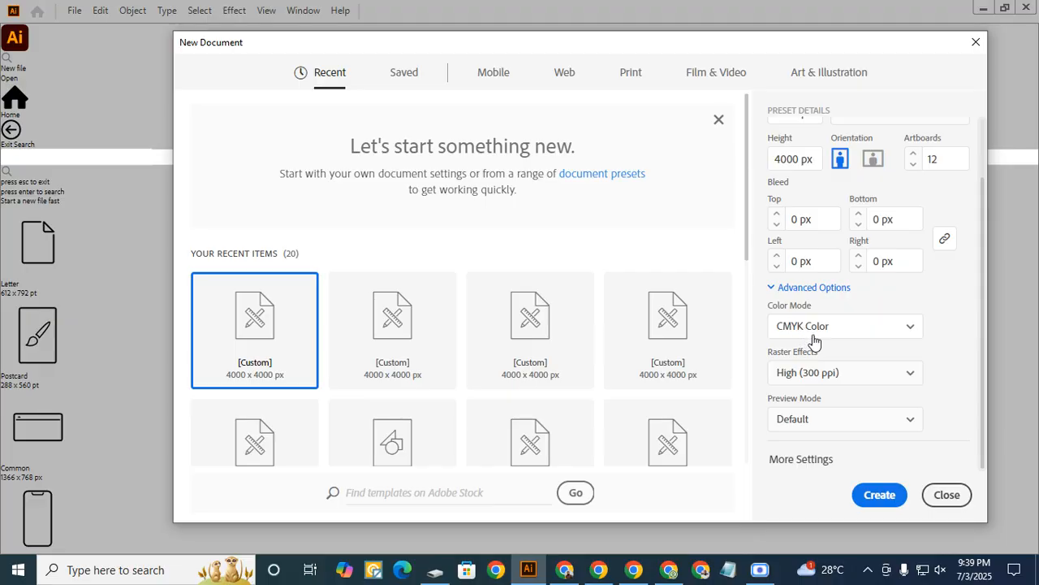
pyautogui.click(825, 330)
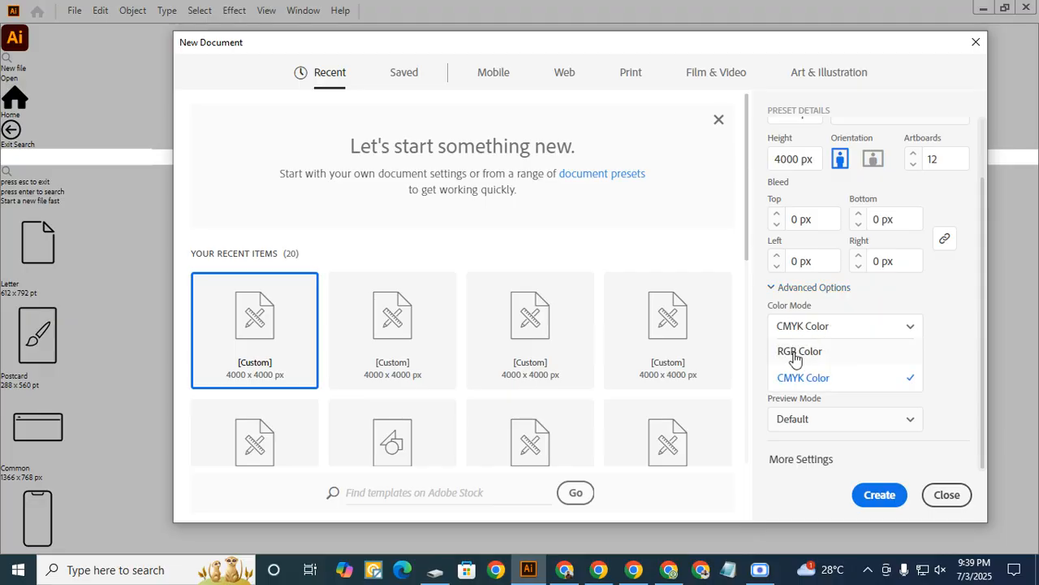
pyautogui.click(812, 355)
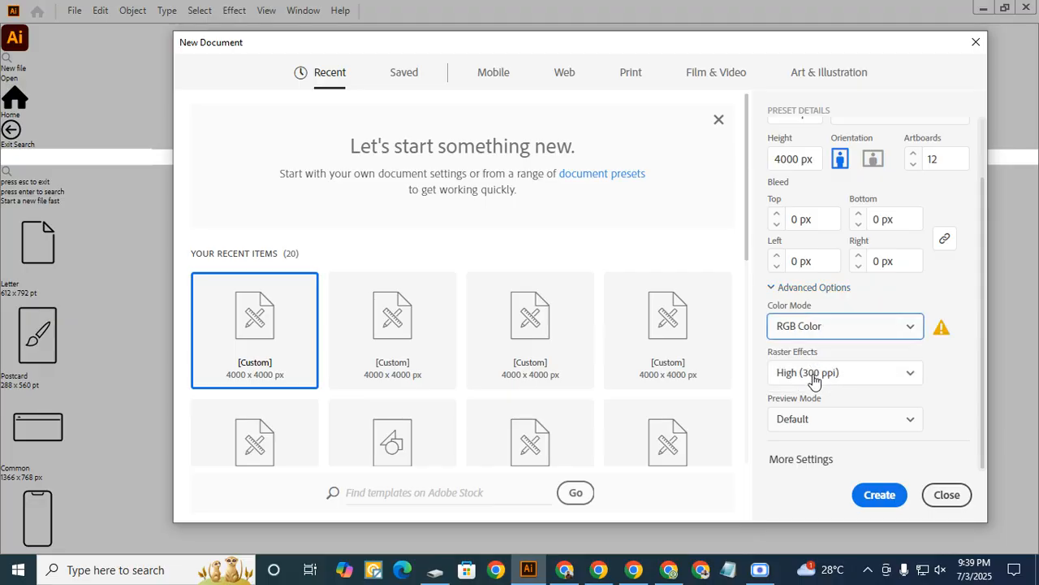
pyautogui.click(836, 377)
pyautogui.click(828, 396)
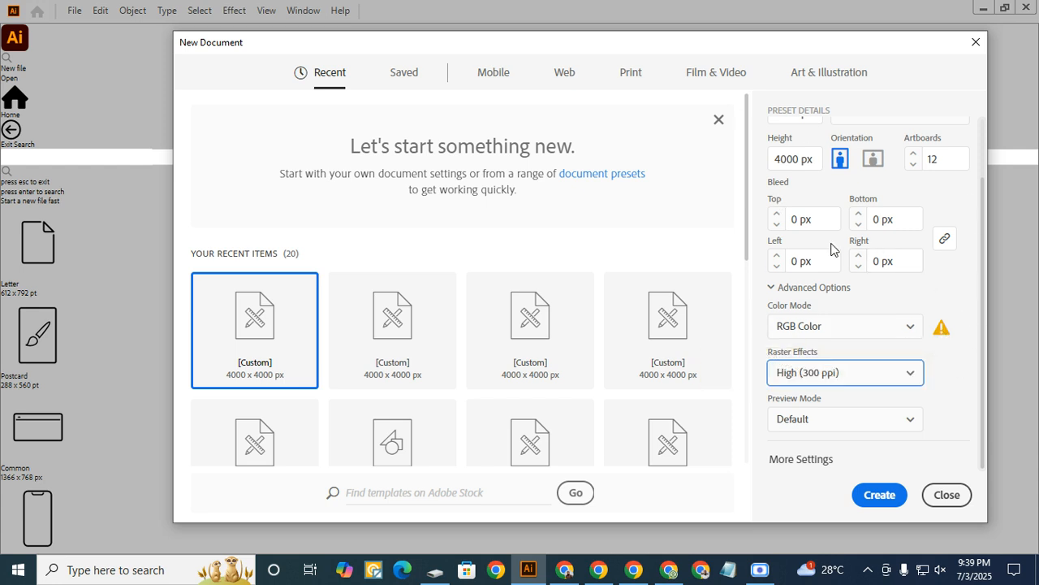
pyautogui.scroll(2, 832, 250)
pyautogui.scroll(-2, 812, 268)
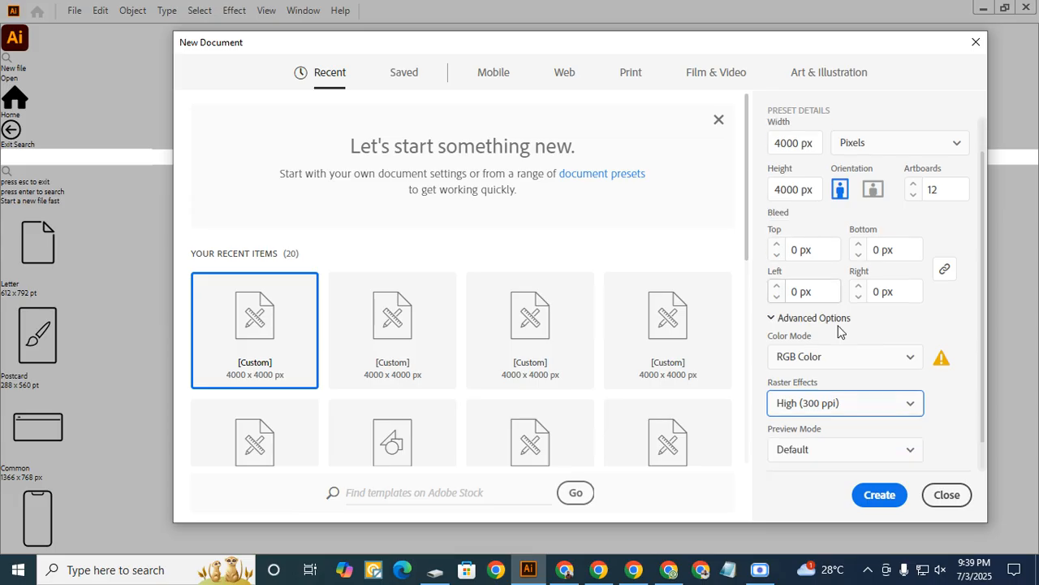
pyautogui.click(879, 495)
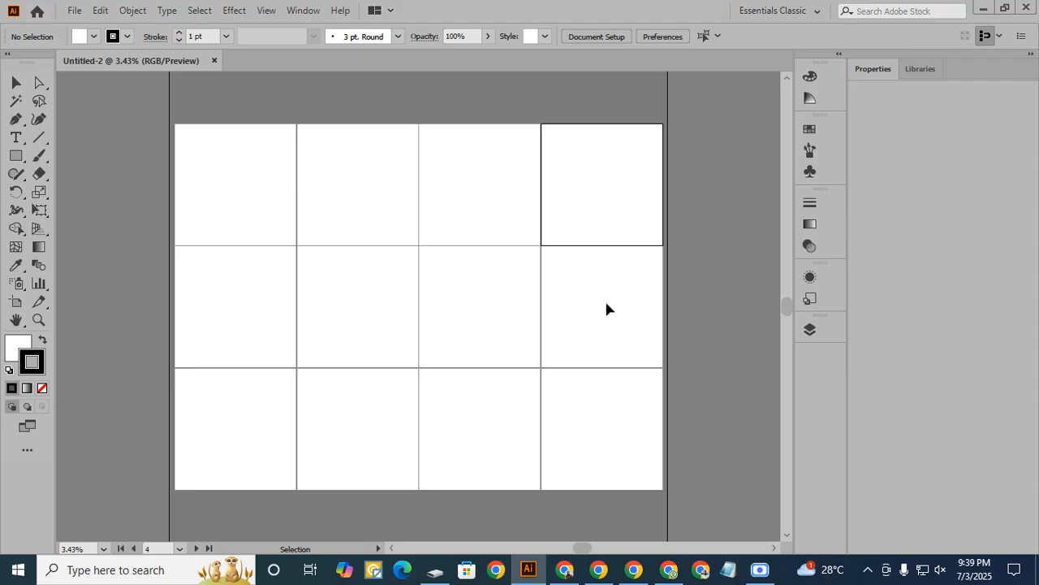
# - Create a second 4000 by 4000 pixel RGB document with 12 artboards
pyautogui.click(75, 13)
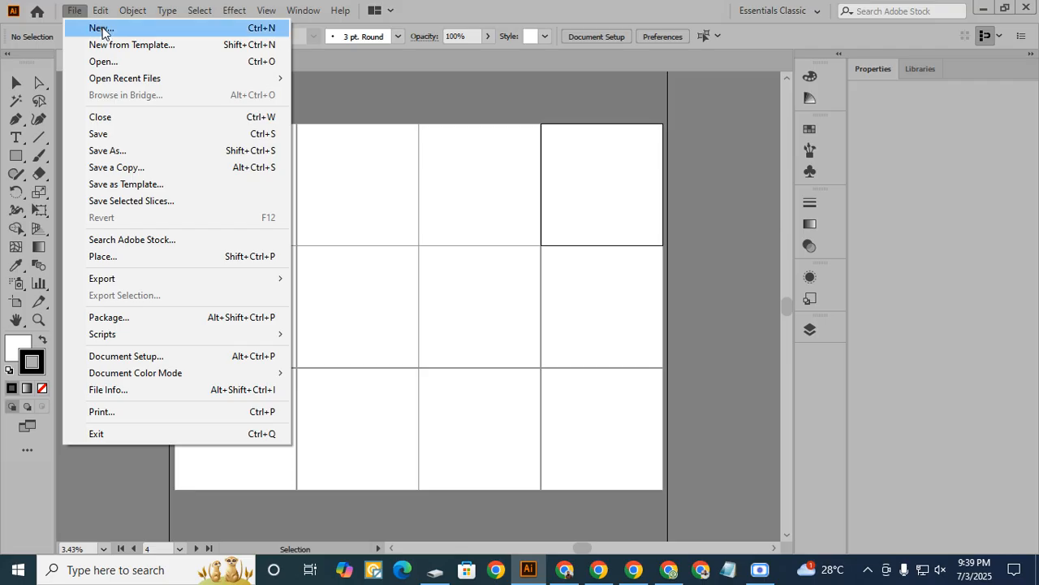
pyautogui.click(102, 30)
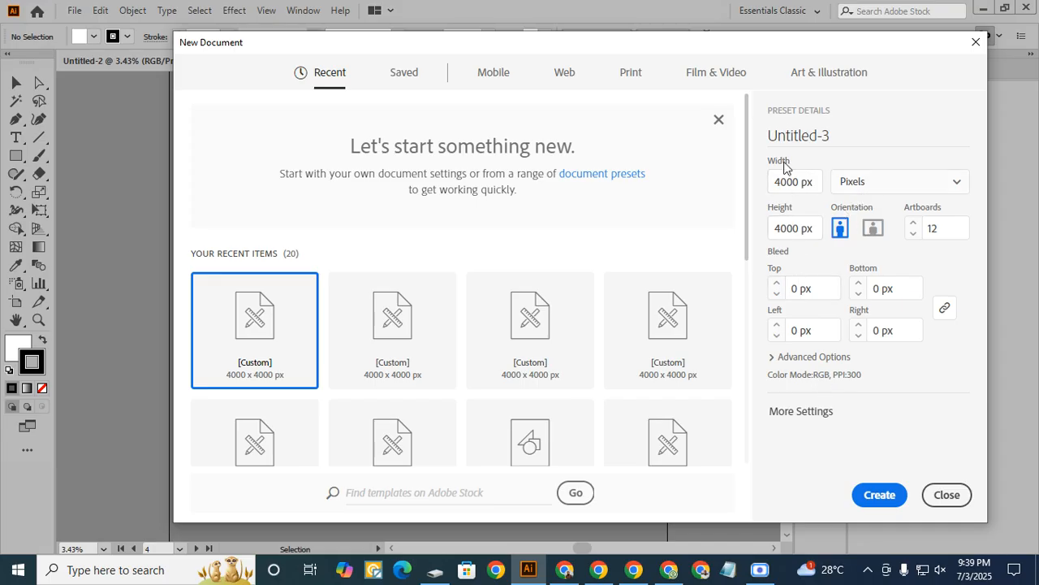
pyautogui.click(881, 495)
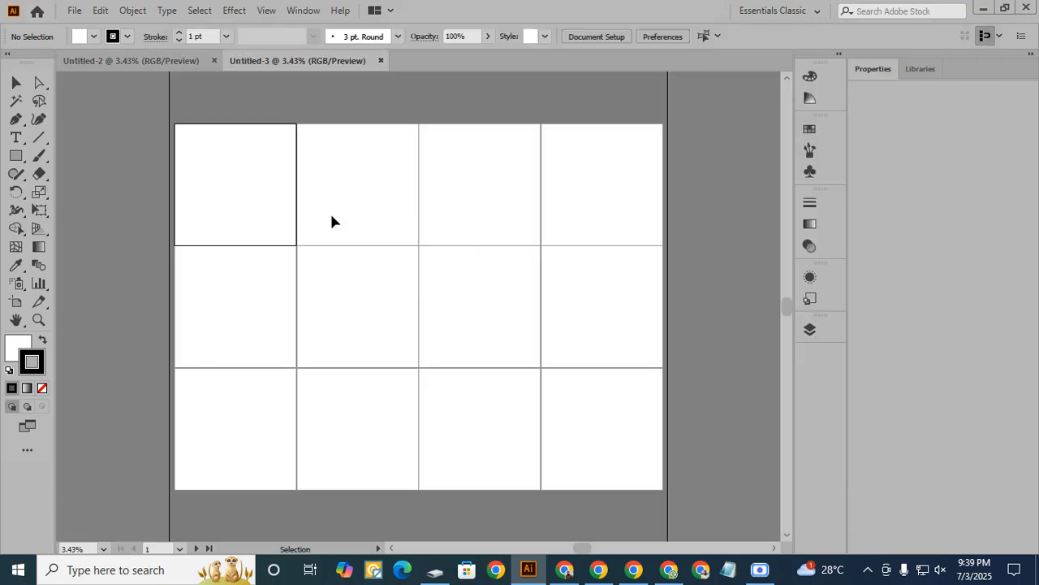
# - Switch back and forth between the two open documents to compare their artboards
pyautogui.click(151, 57)
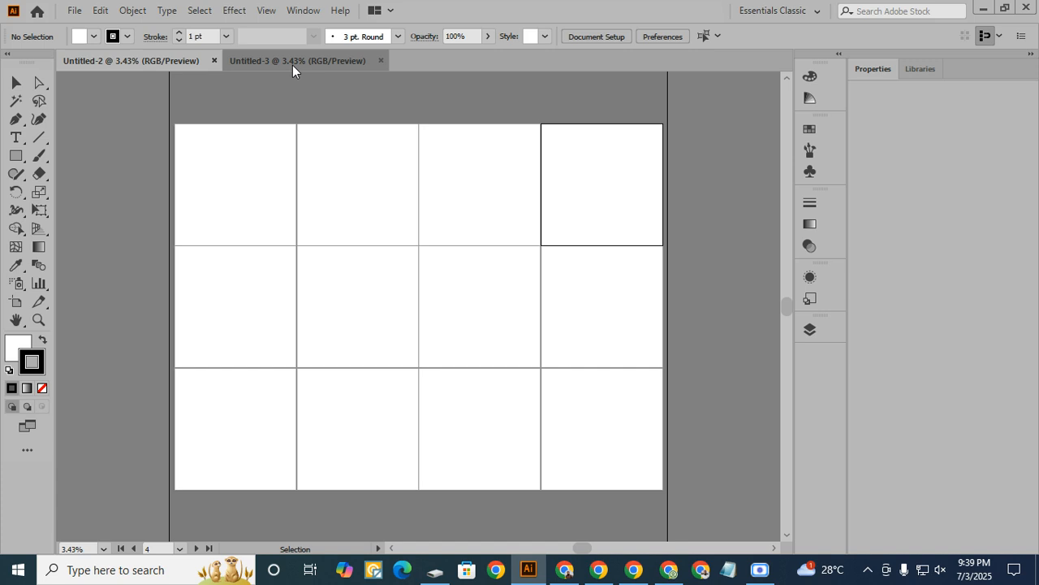
pyautogui.click(292, 62)
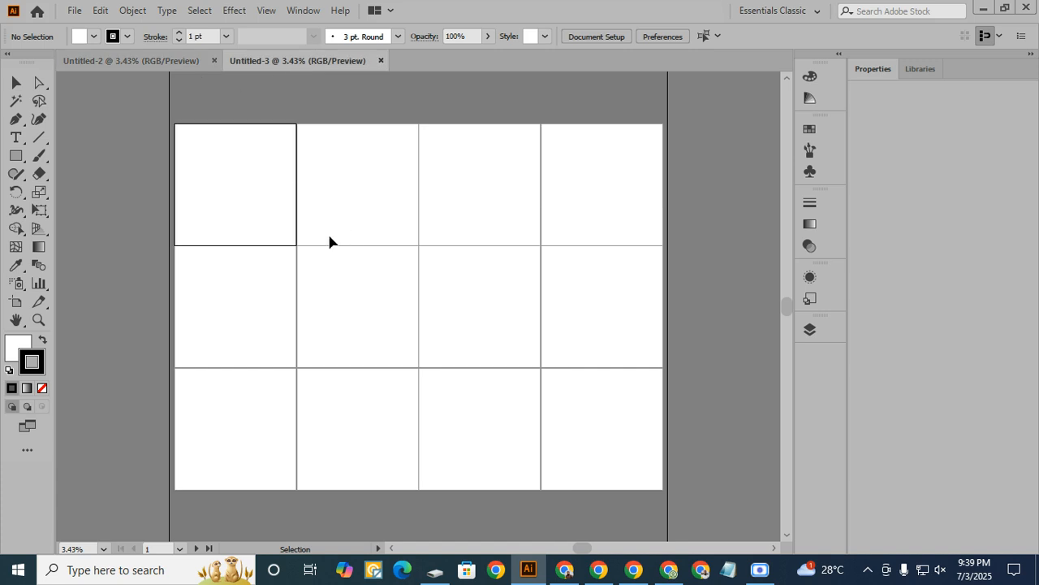
pyautogui.click(165, 61)
pyautogui.click(280, 65)
pyautogui.click(171, 63)
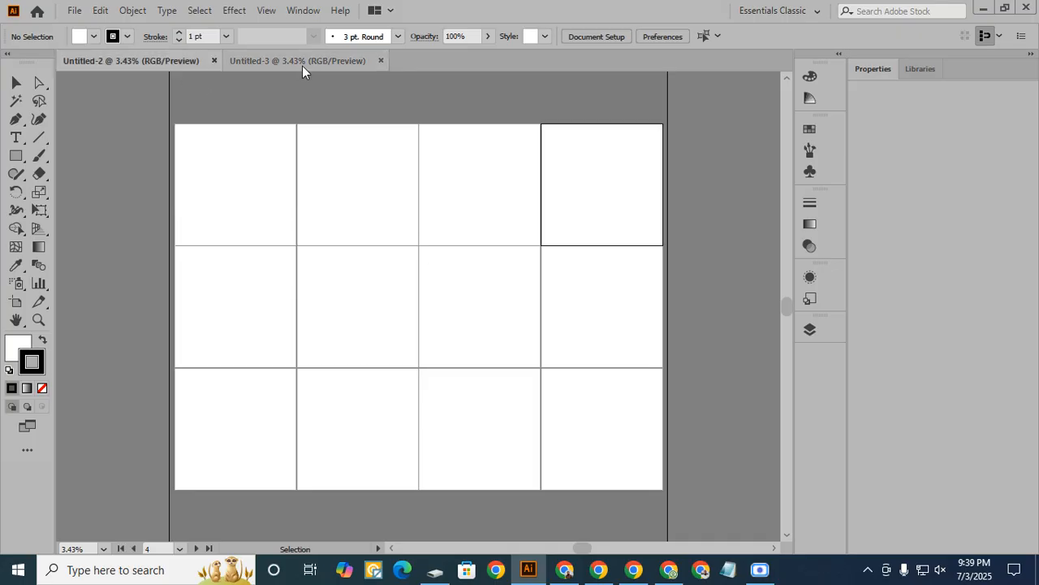
pyautogui.click(302, 66)
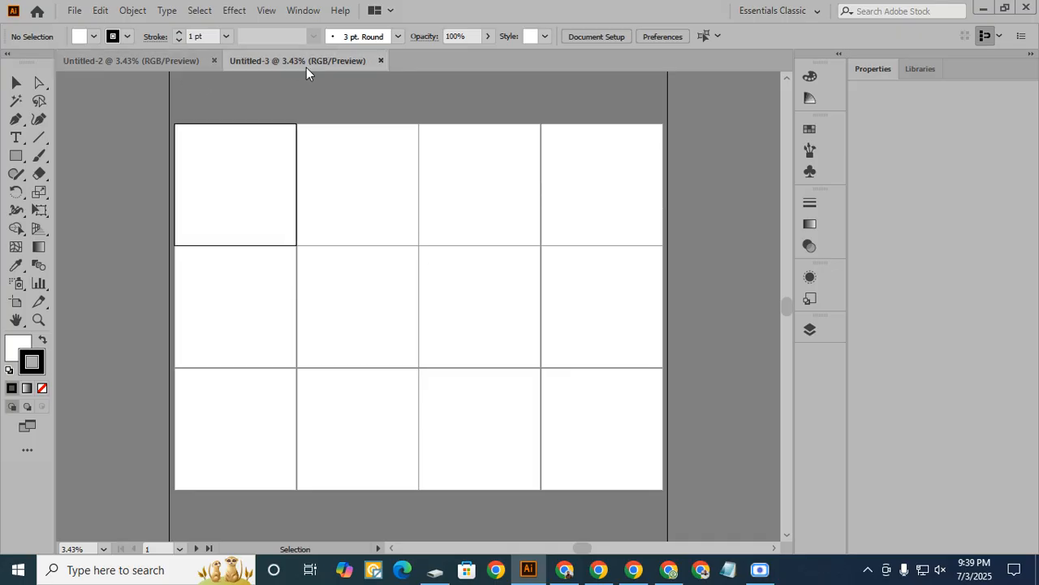
# - Create a third document with 12 artboards of 4000 by 4000 pixels in RGB at 300 ppi
pyautogui.click(74, 10)
pyautogui.click(121, 25)
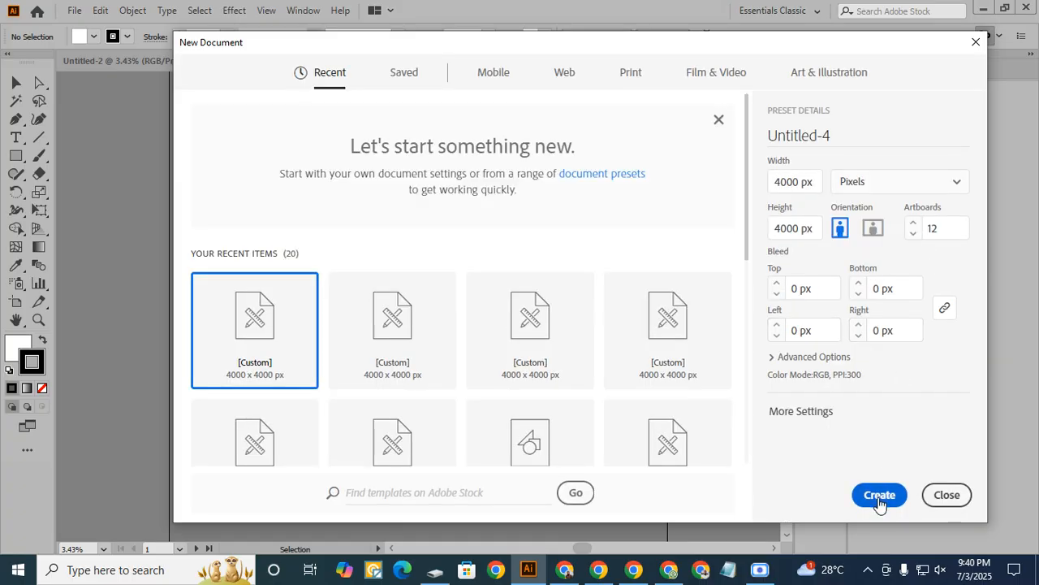
pyautogui.click(879, 497)
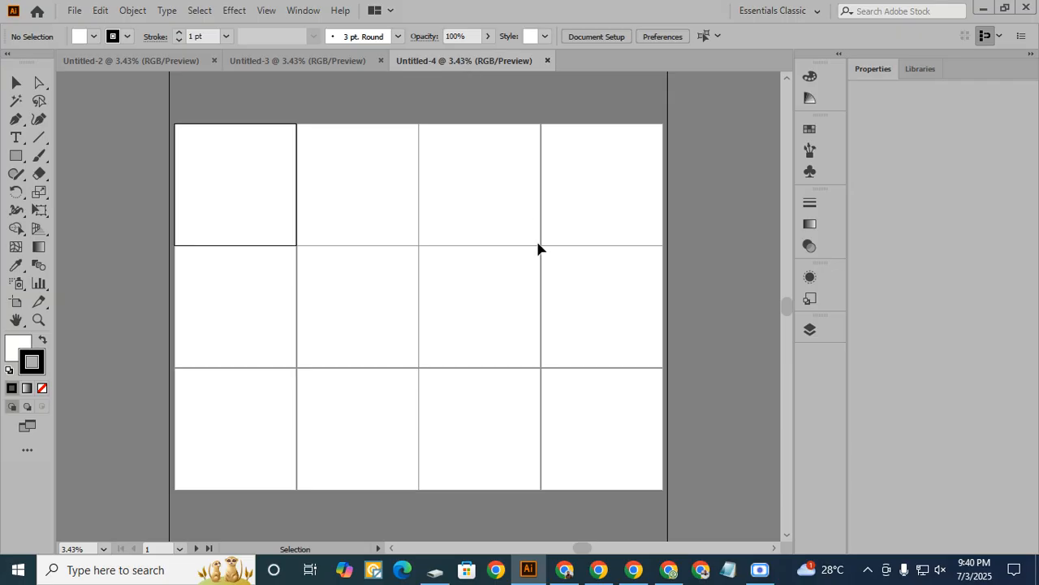
# - Switch to File Explorer and open the "all ideo image" folder on the ESD-ISO (E:) drive
pyautogui.click(436, 573)
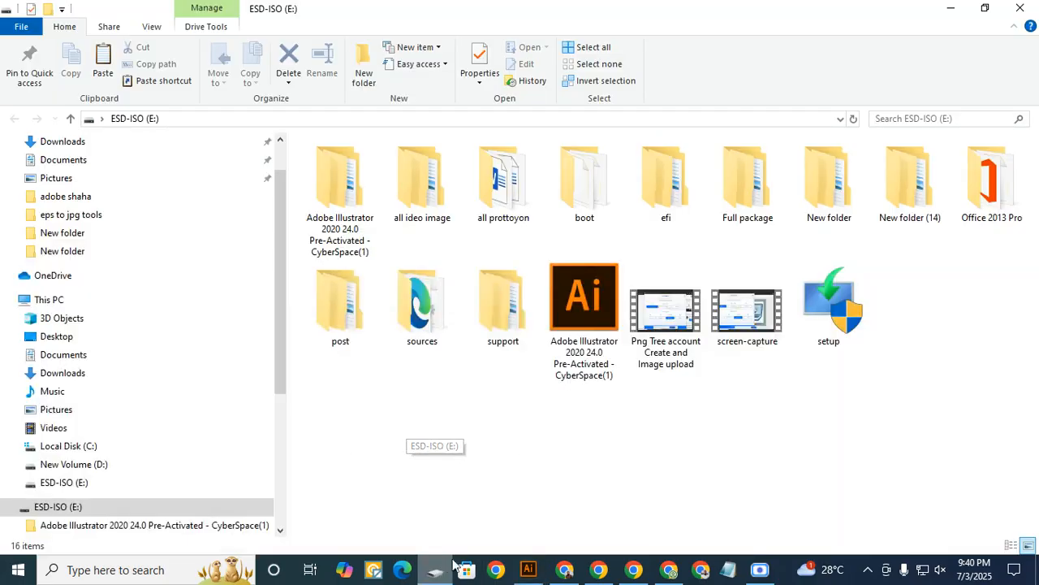
pyautogui.click(53, 300)
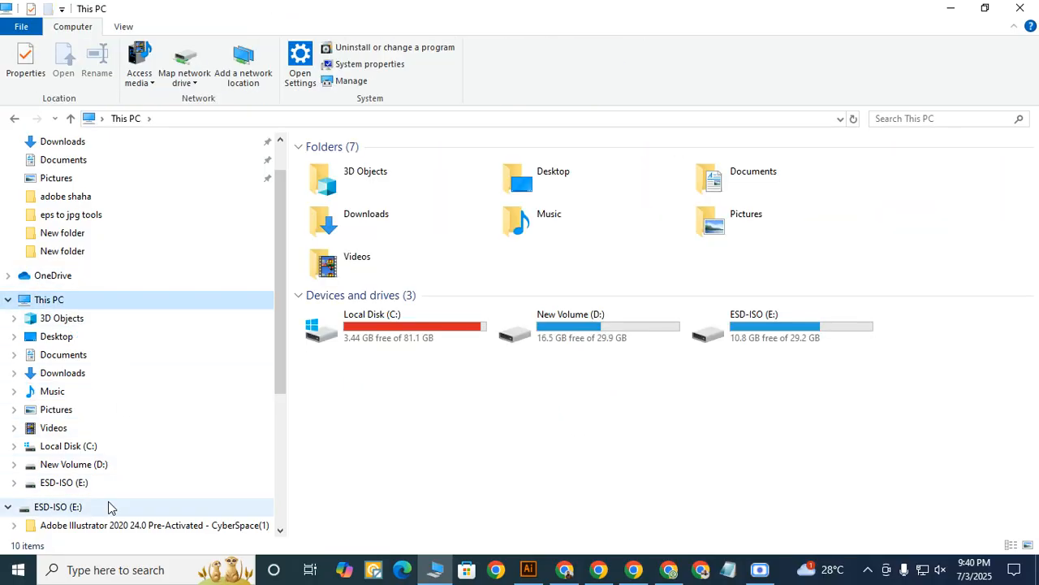
pyautogui.scroll(-2, 98, 455)
pyautogui.click(69, 415)
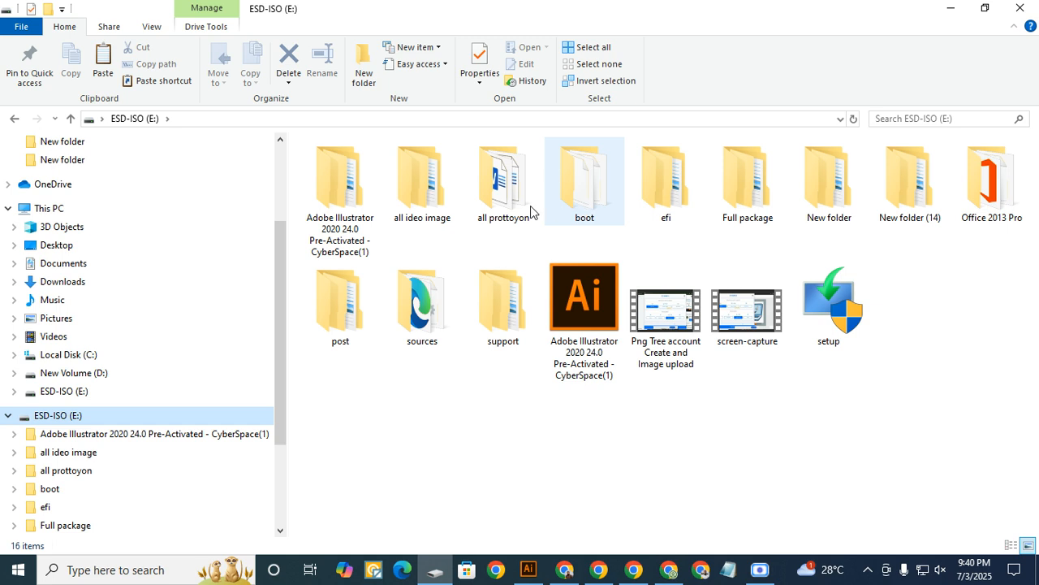
pyautogui.doubleClick(421, 198)
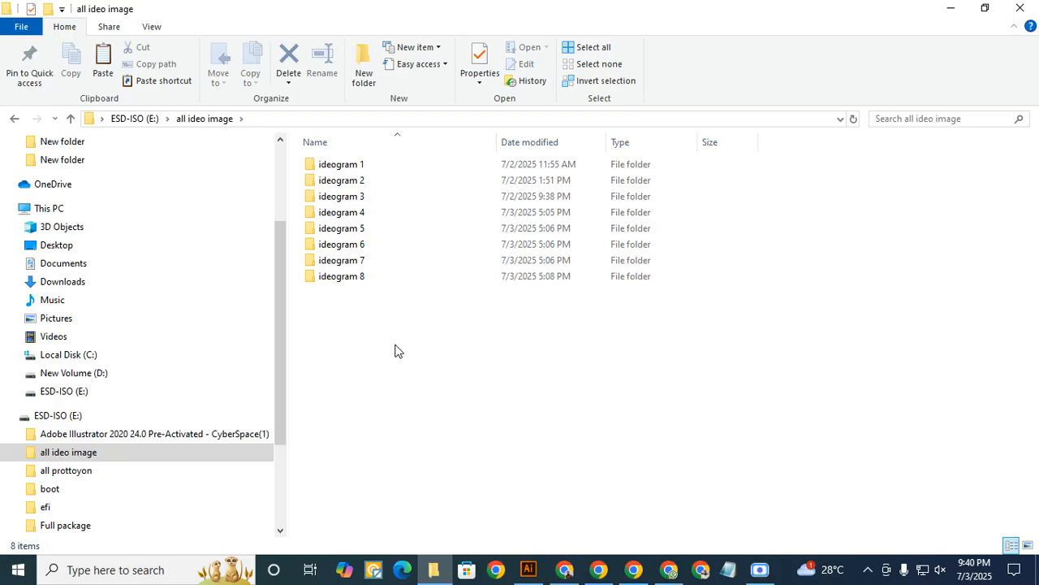
# - Examine the "ideogram 3" folder and its "New folder" subfolder, and return to "all ideo image"
pyautogui.doubleClick(345, 202)
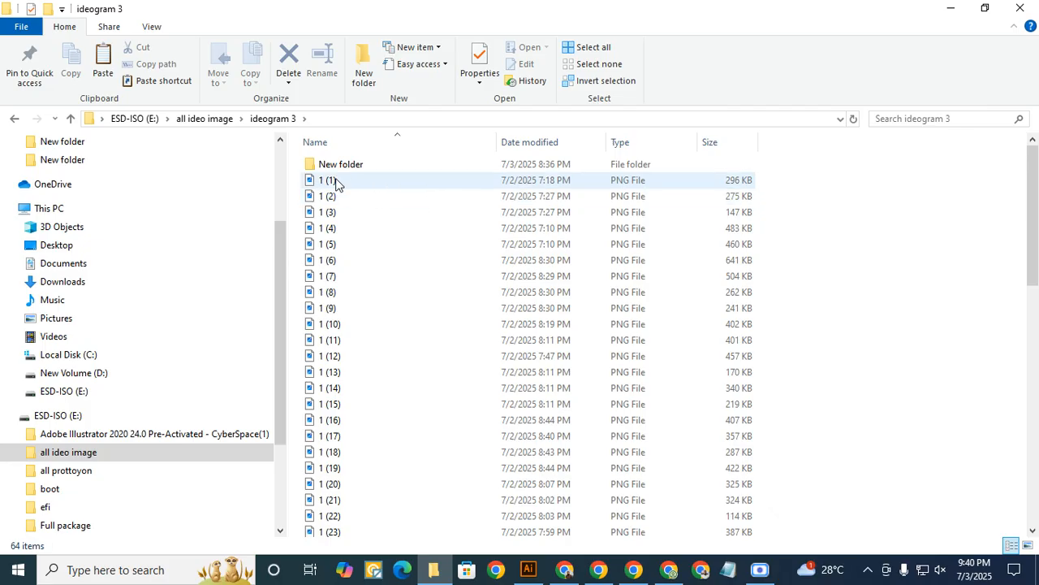
pyautogui.doubleClick(345, 166)
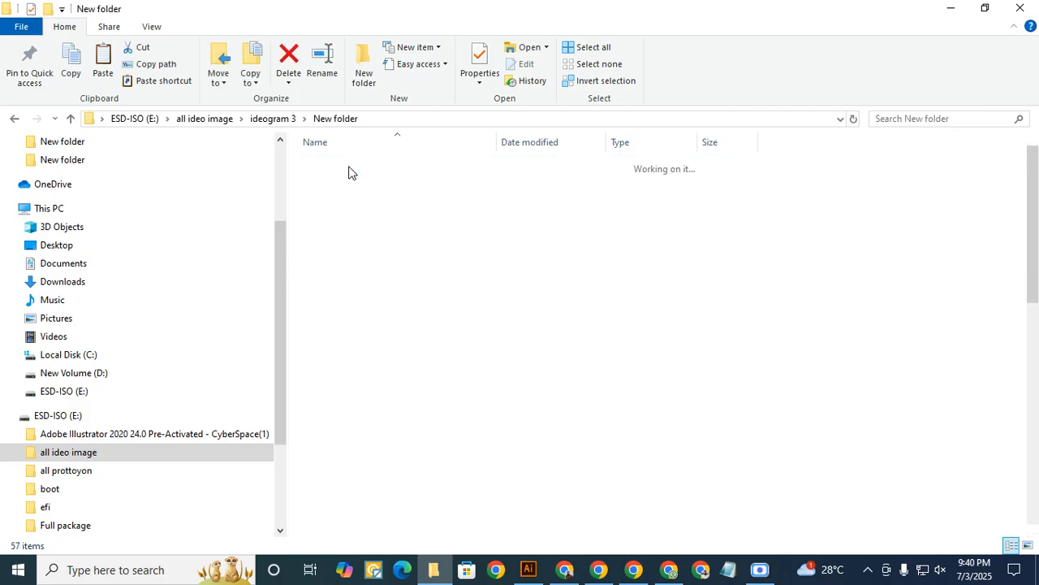
pyautogui.click(273, 120)
pyautogui.click(205, 118)
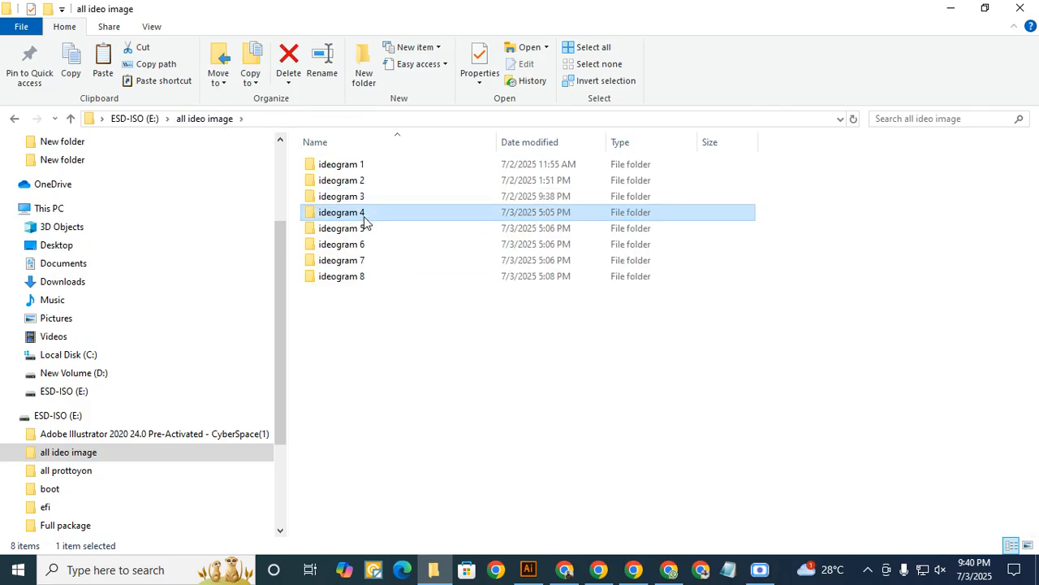
# - Open the "ideogram 4" folder and show its PNG files as large thumbnails to look through the images
pyautogui.doubleClick(364, 212)
pyautogui.scroll(-7, 369, 276)
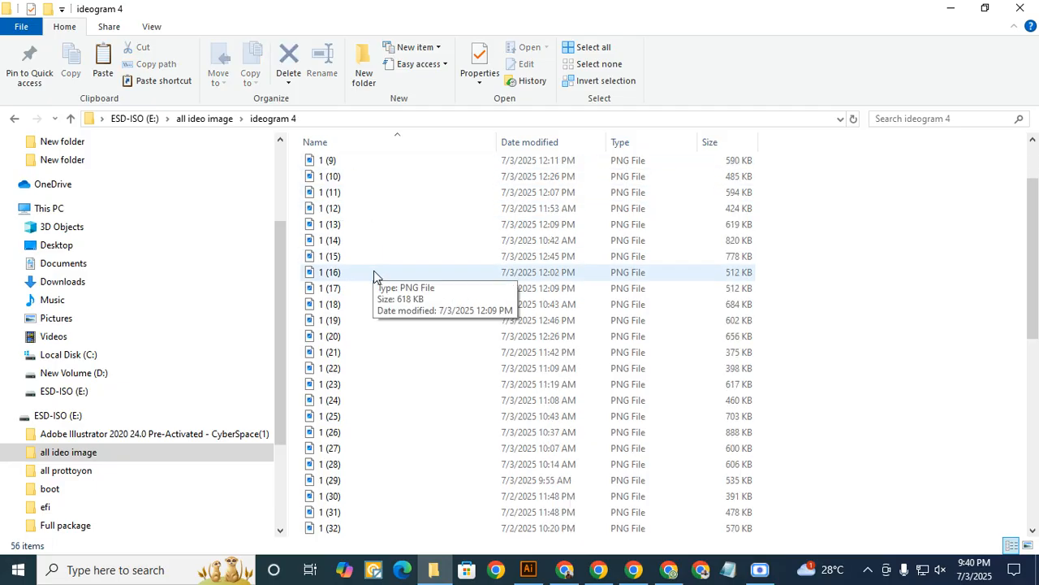
pyautogui.scroll(-4, 371, 355)
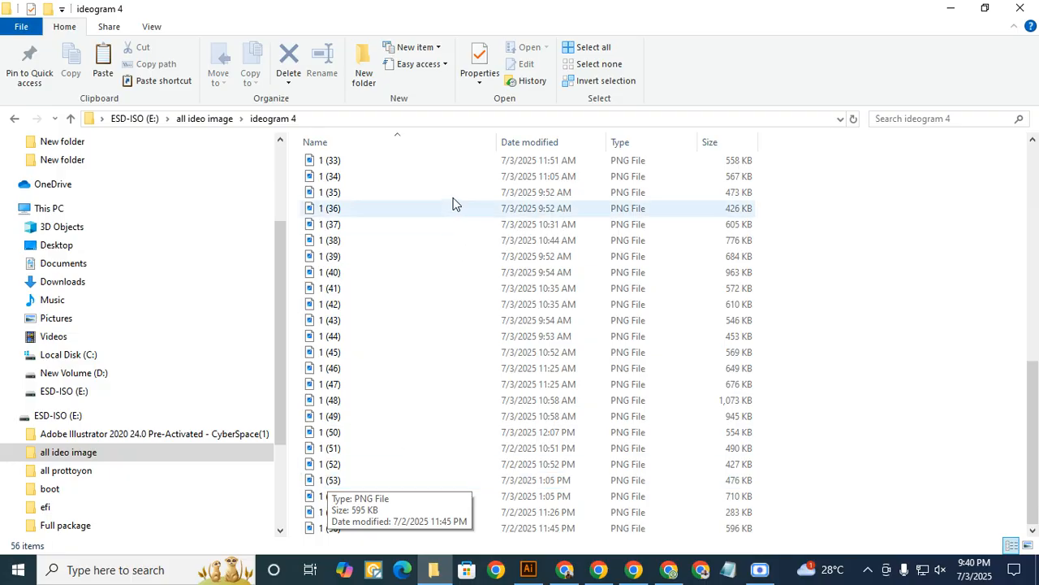
pyautogui.scroll(11, 422, 191)
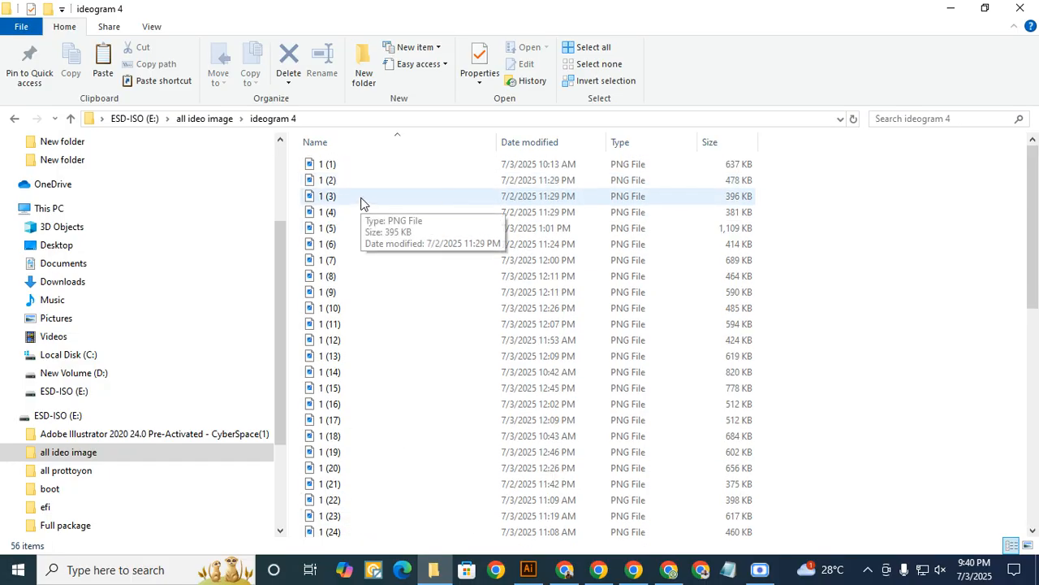
pyautogui.click(1028, 546)
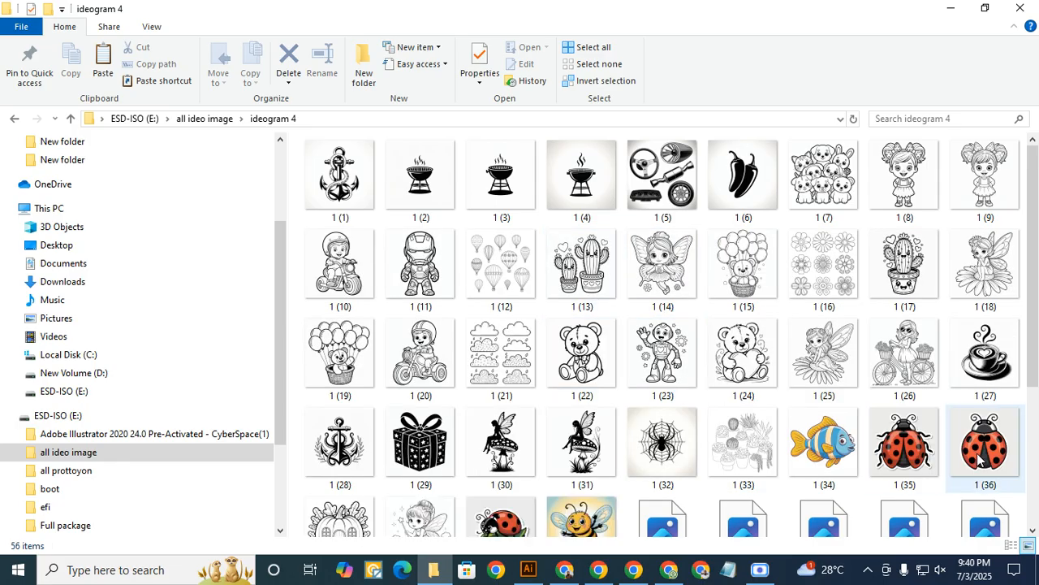
pyautogui.scroll(-2, 974, 459)
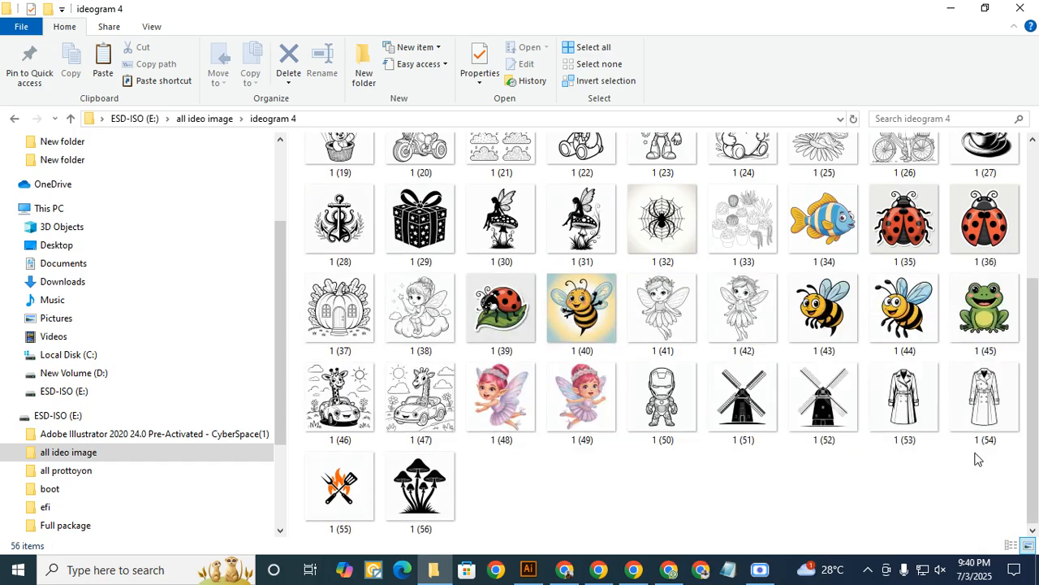
pyautogui.scroll(2, 980, 438)
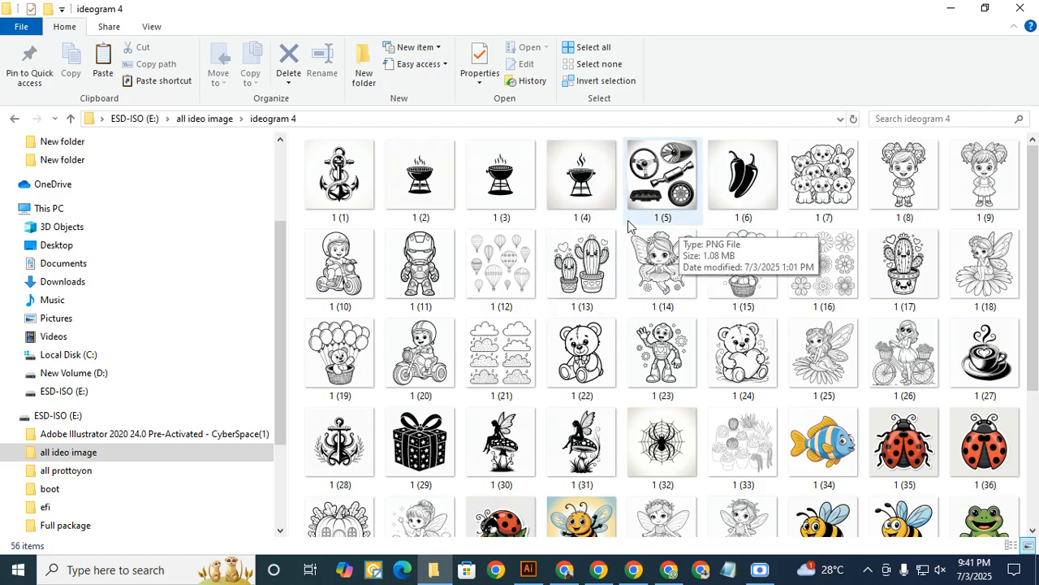
pyautogui.moveTo(535, 578)
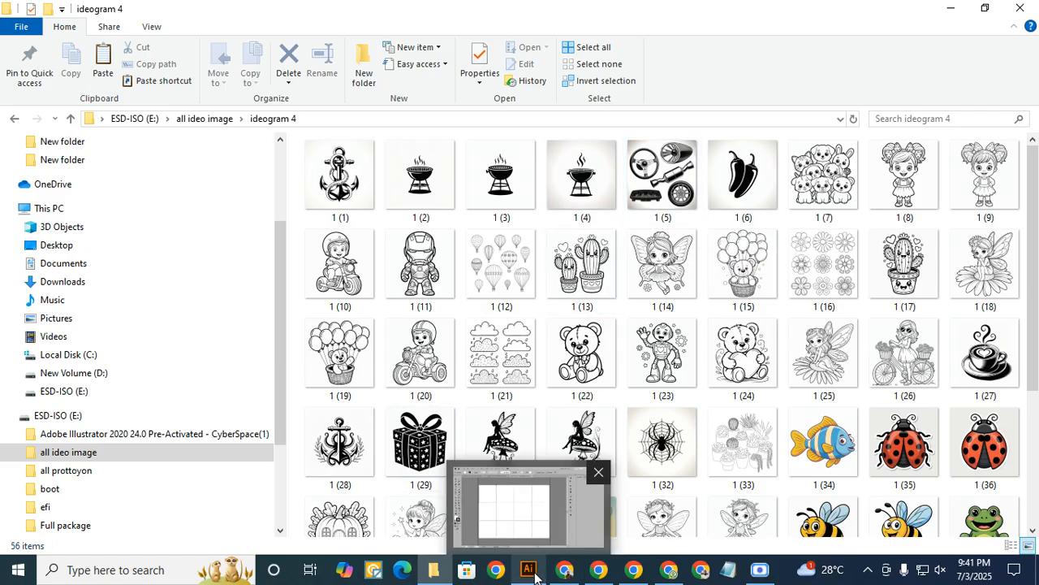
pyautogui.moveTo(633, 571)
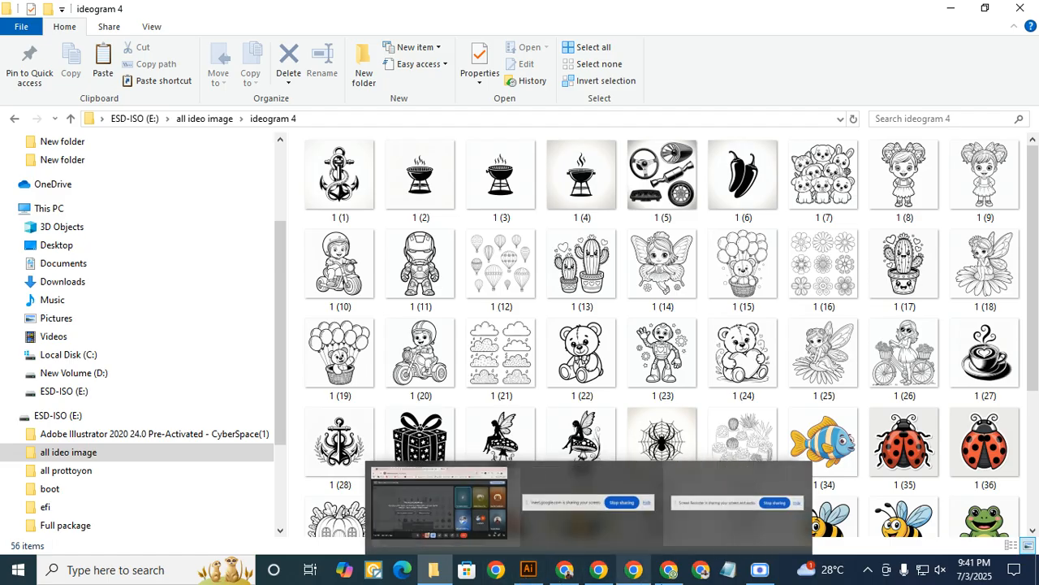
pyautogui.moveTo(571, 578)
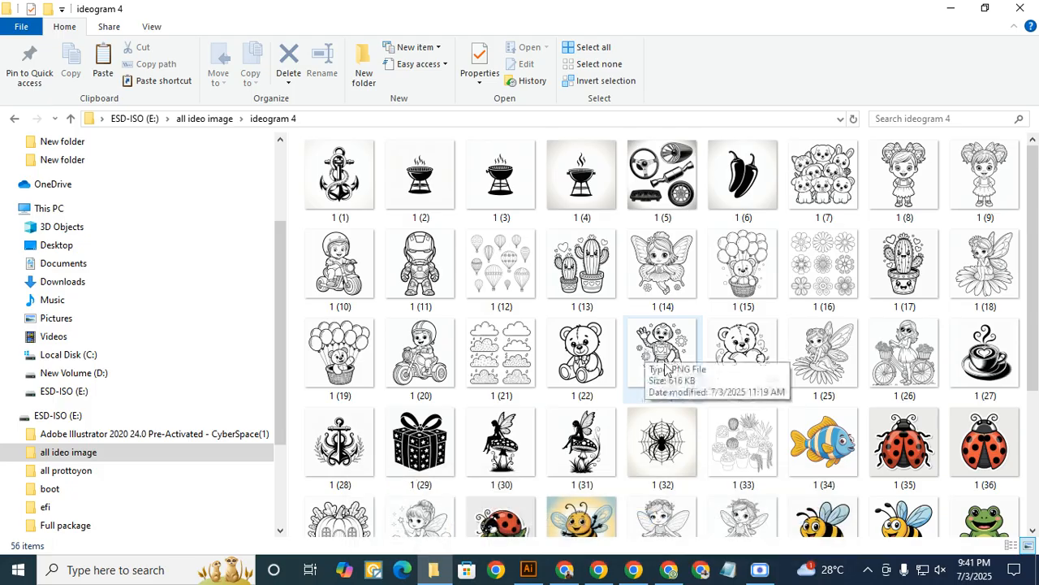
pyautogui.moveTo(767, 576)
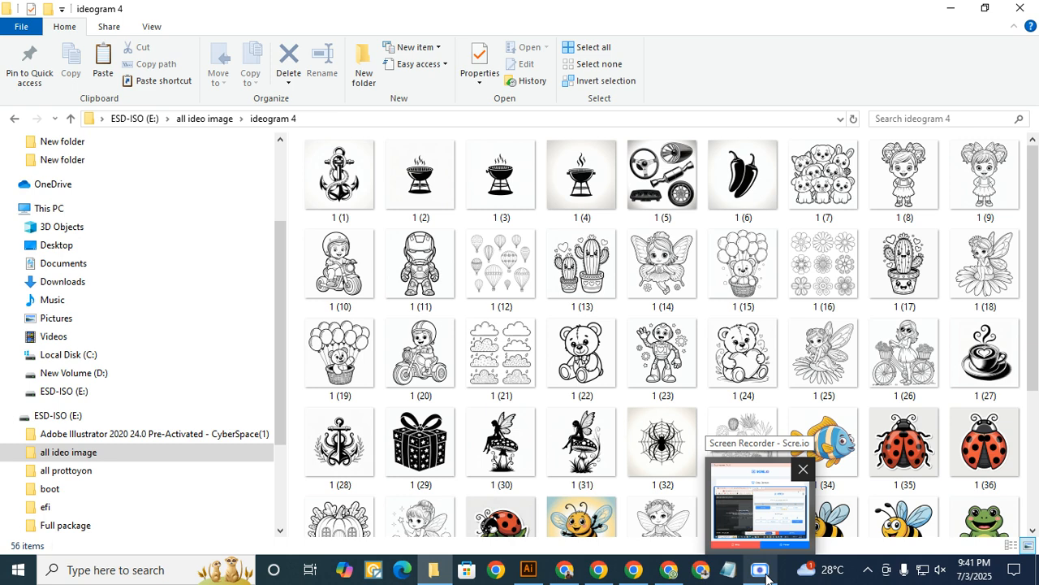
# - Show the ideogram 4 files as a detailed list and look through it from beginning to end
pyautogui.click(1008, 549)
pyautogui.scroll(-10, 413, 364)
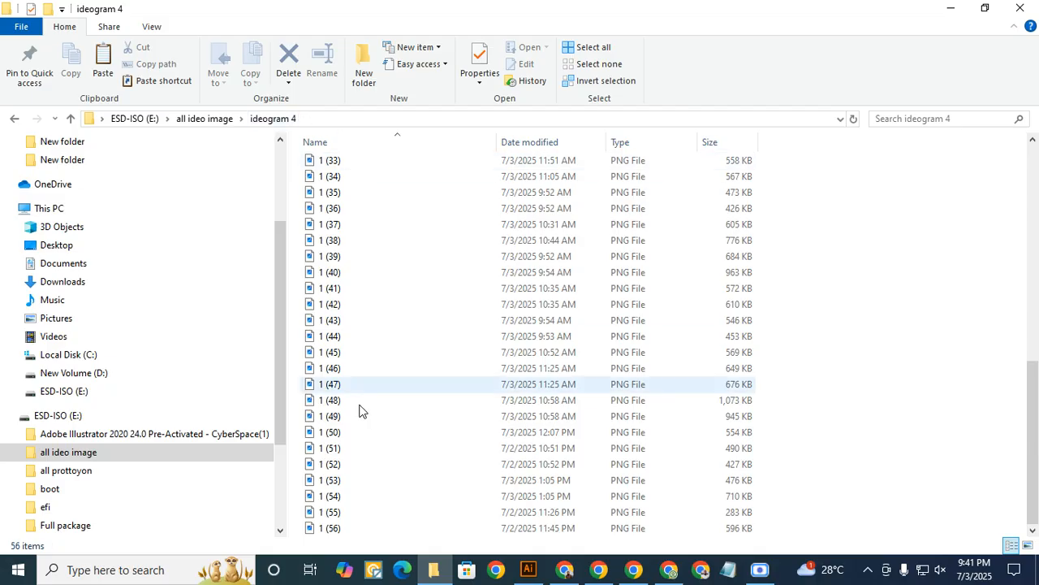
pyautogui.scroll(8, 499, 376)
pyautogui.scroll(3, 499, 376)
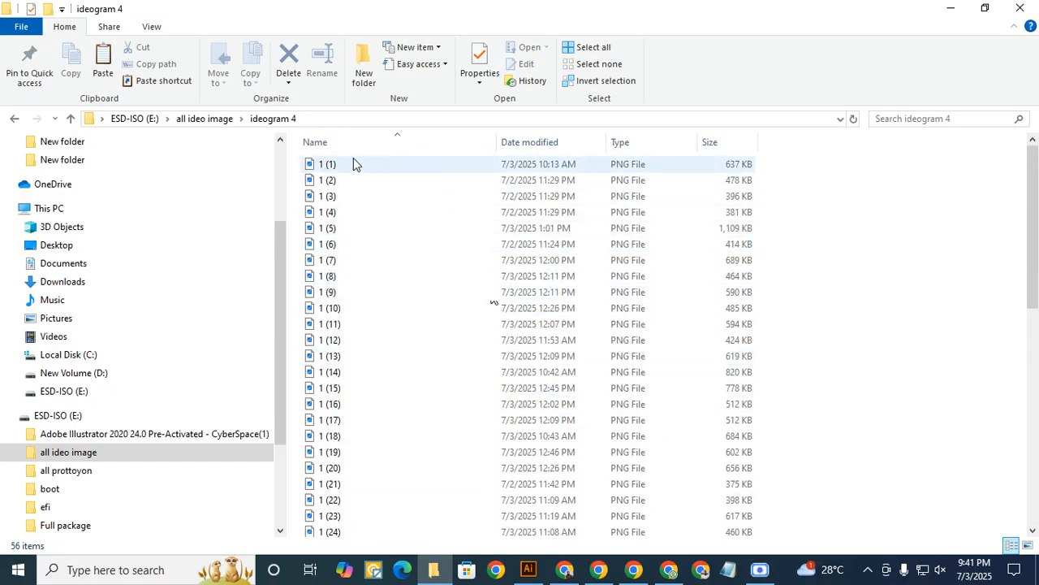
# - Select all PNG files in the ideogram 4 folder, batch rename them with the base name "a", and check the numbering
pyautogui.click(307, 169)
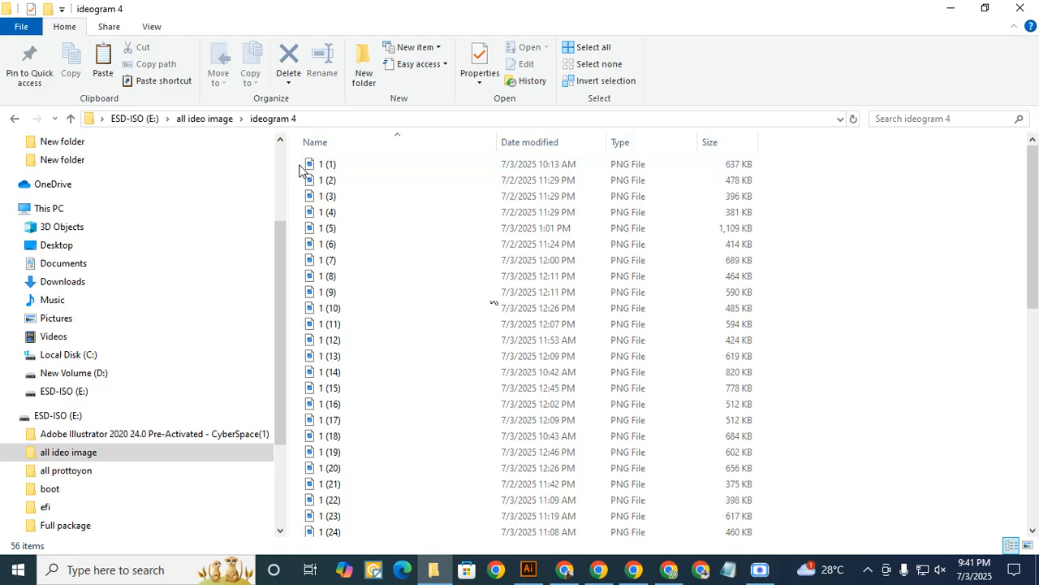
pyautogui.click(307, 167)
pyautogui.click(352, 195)
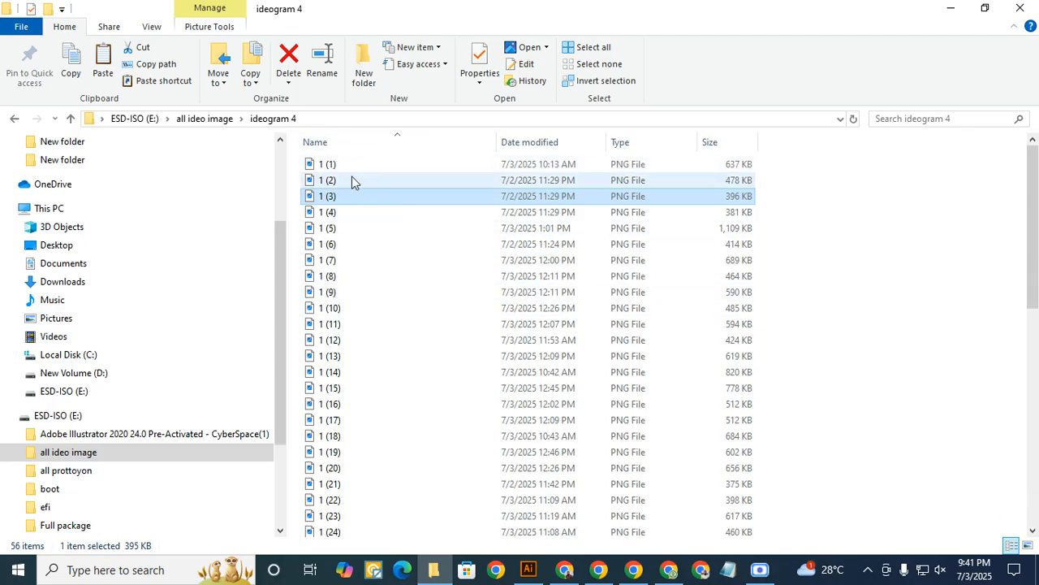
pyautogui.click(299, 179)
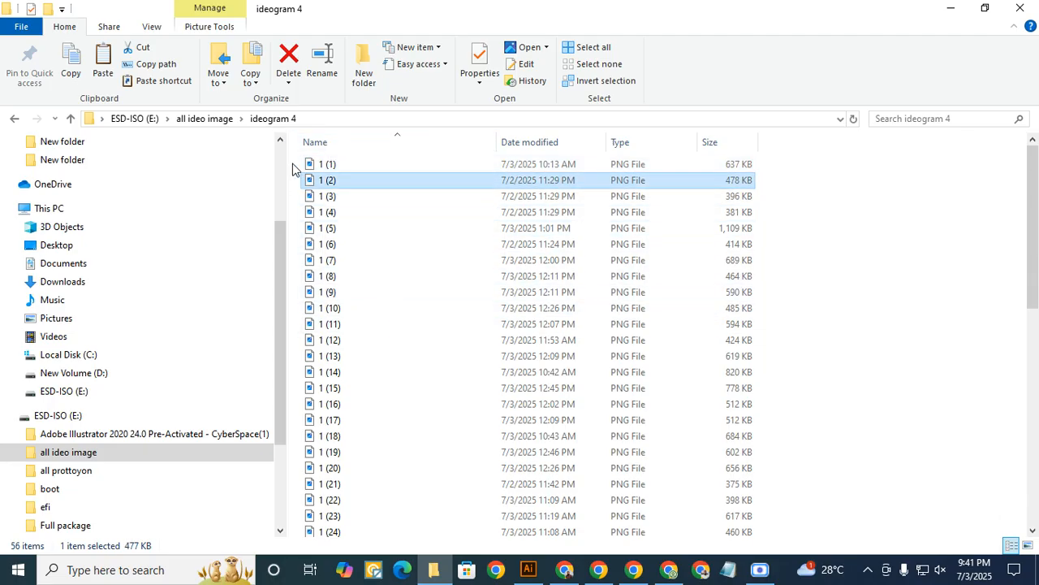
pyautogui.moveTo(294, 166); pyautogui.dragTo(462, 535)
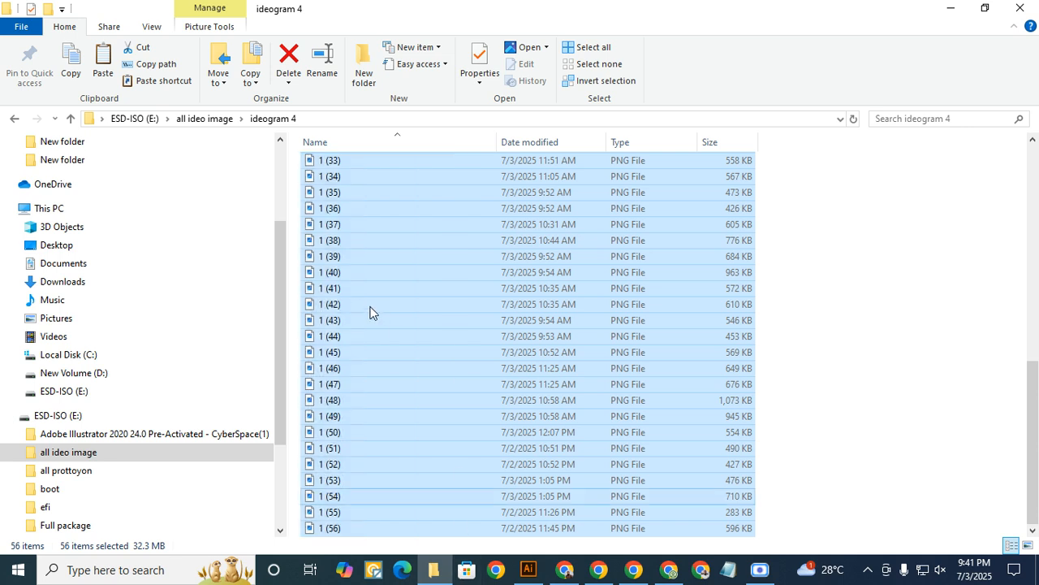
pyautogui.scroll(11, 410, 362)
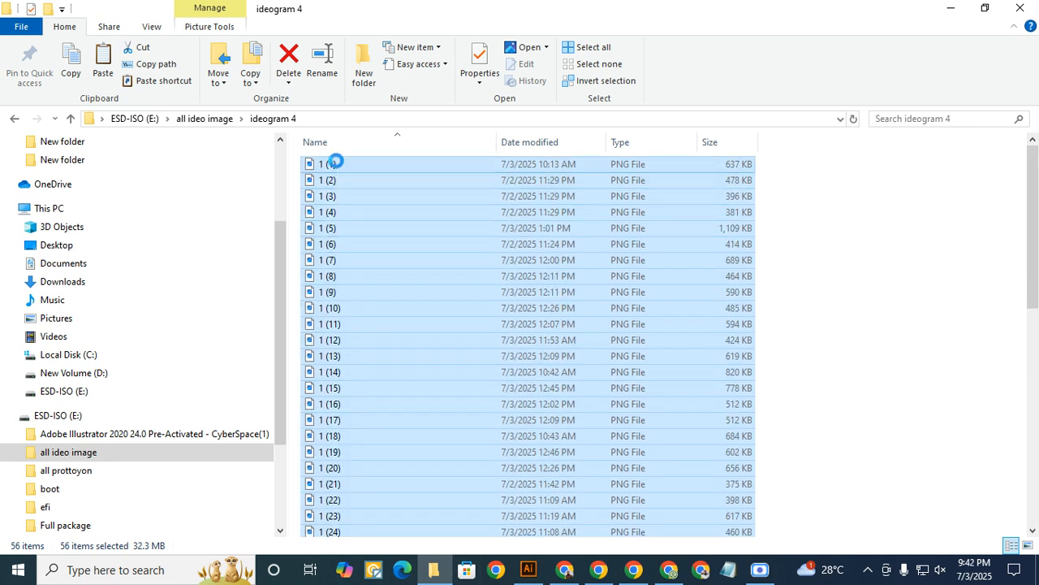
pyautogui.rightClick(337, 165)
pyautogui.click(389, 518)
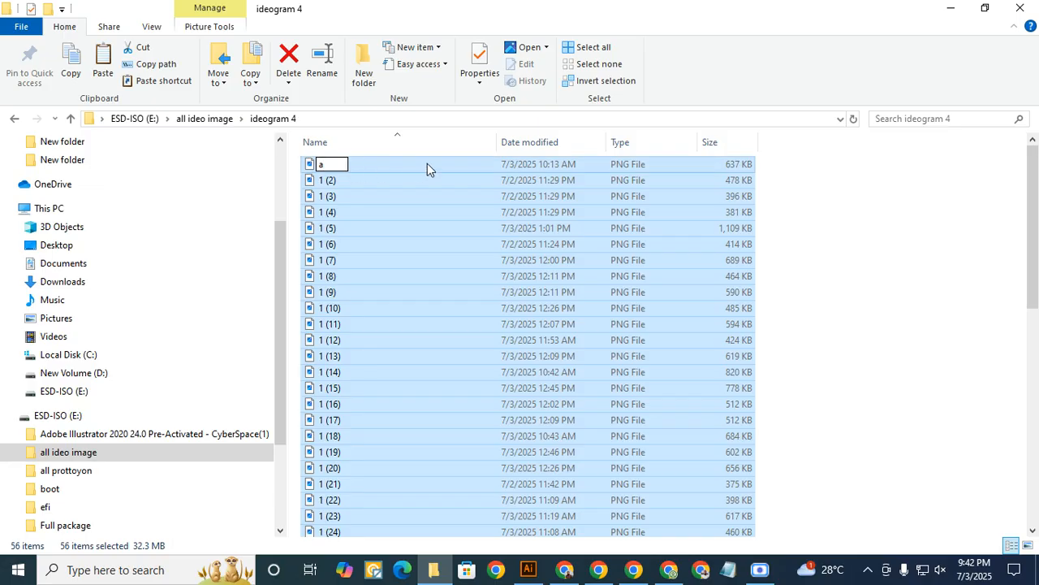
pyautogui.press('Return')
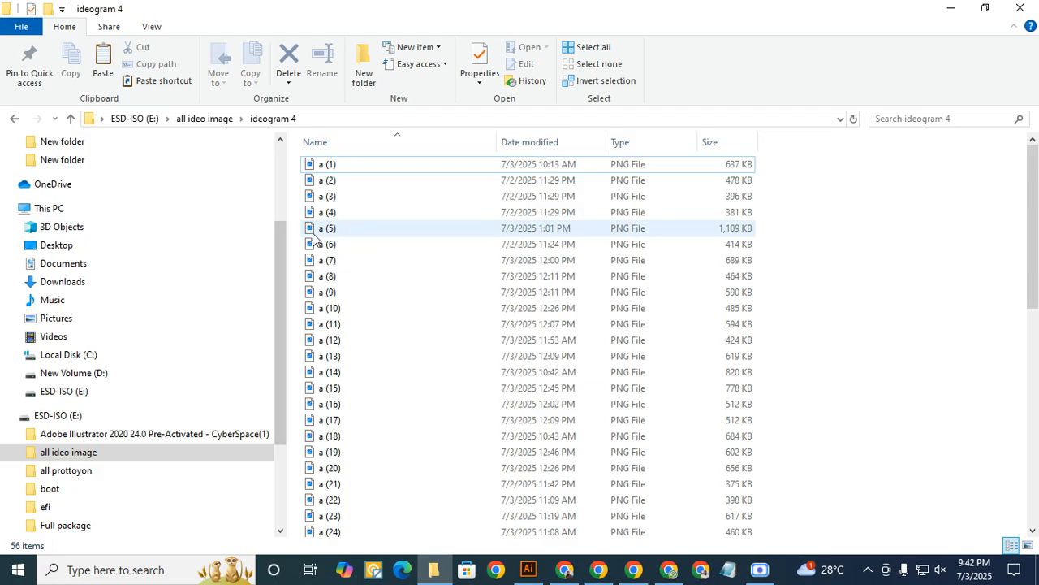
pyautogui.scroll(-7, 387, 441)
pyautogui.scroll(-4, 387, 443)
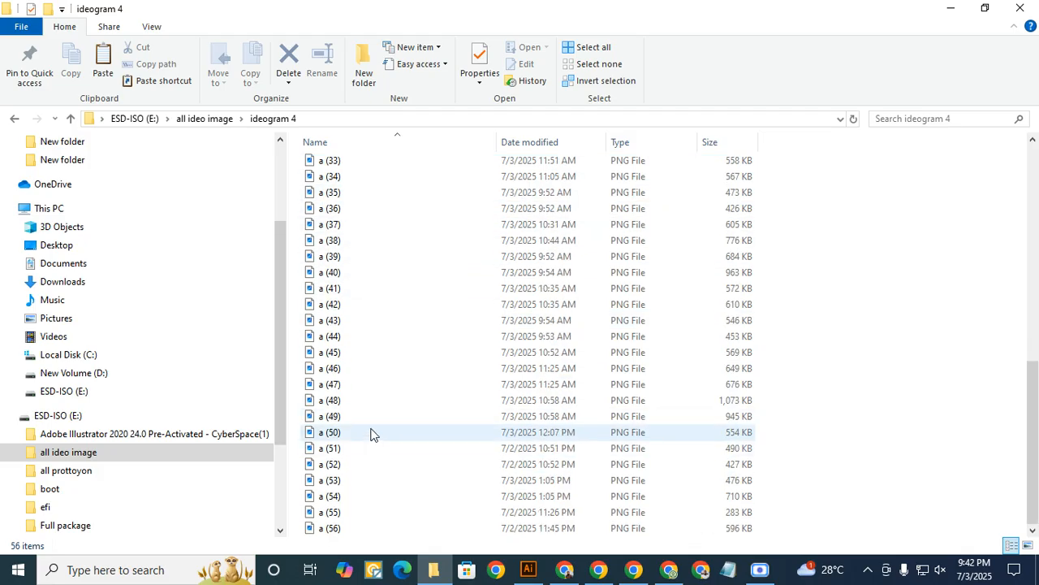
pyautogui.scroll(11, 391, 347)
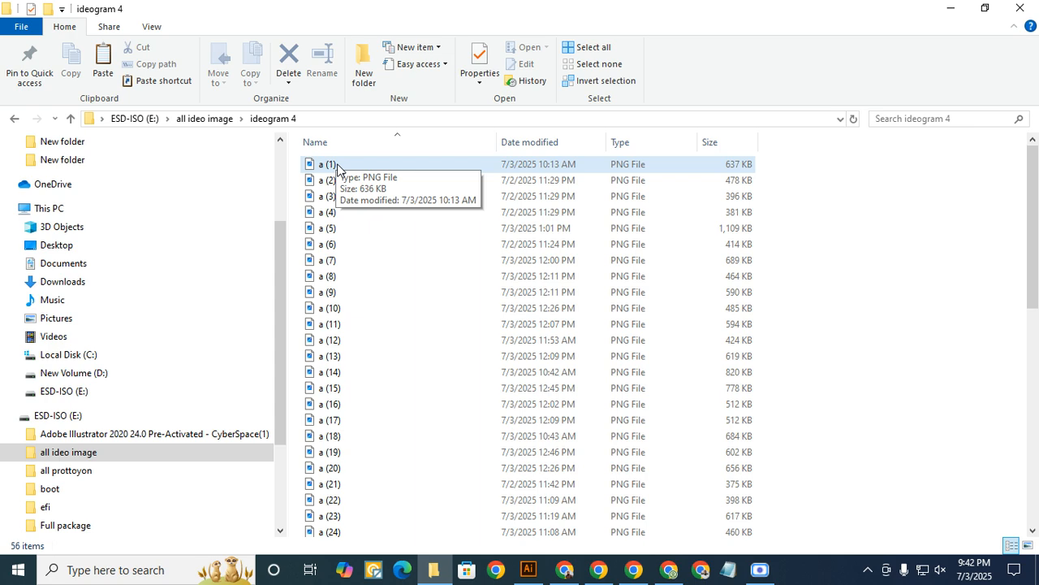
# - Batch rename all PNG files in the folder with the base name "1" and check the numbering through the list
pyautogui.click(328, 164)
pyautogui.hotkey('ctrl', 'a')
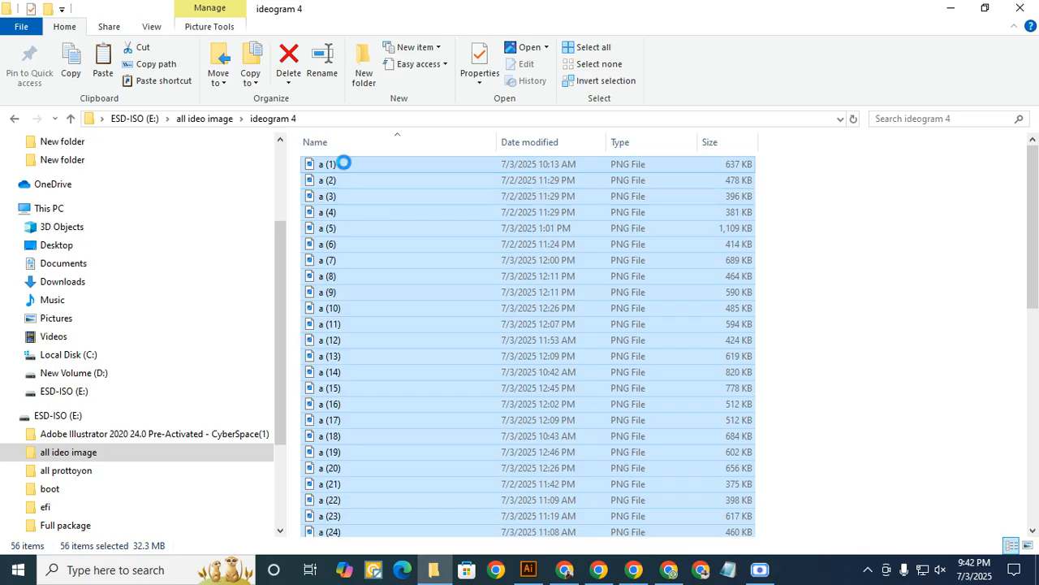
pyautogui.rightClick(341, 165)
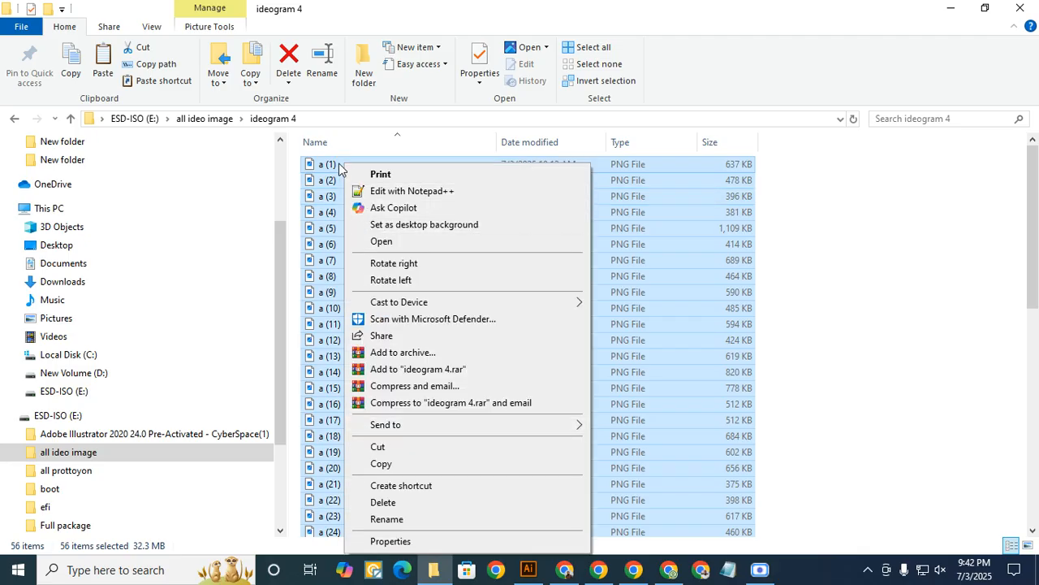
pyautogui.click(403, 522)
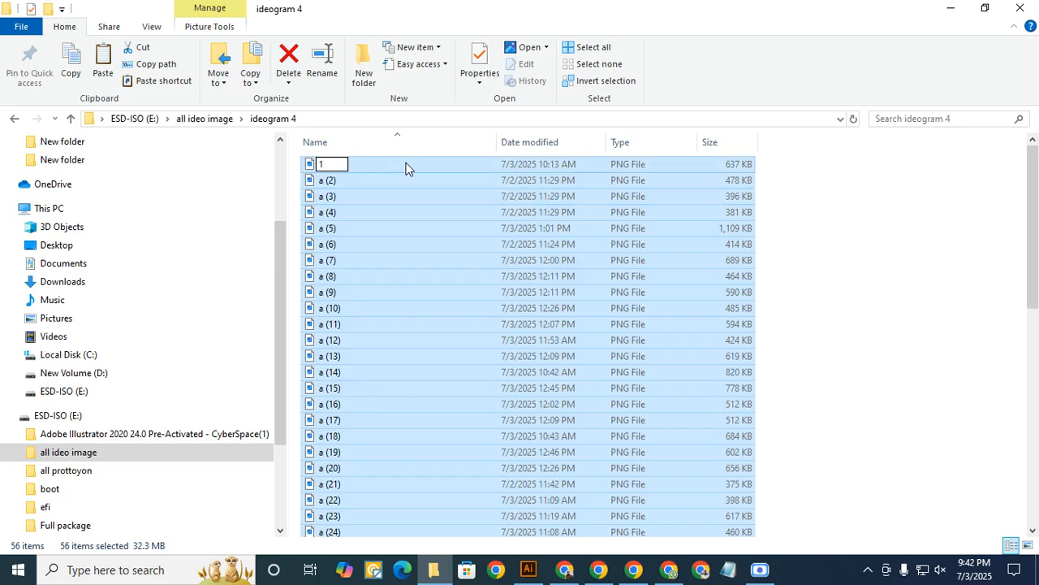
pyautogui.press('Return')
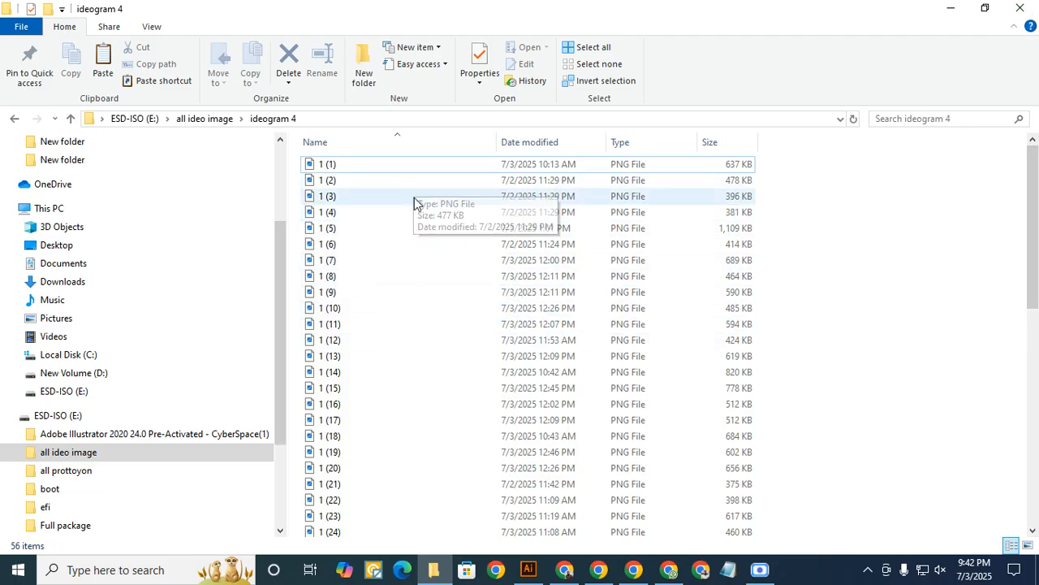
pyautogui.scroll(-11, 383, 341)
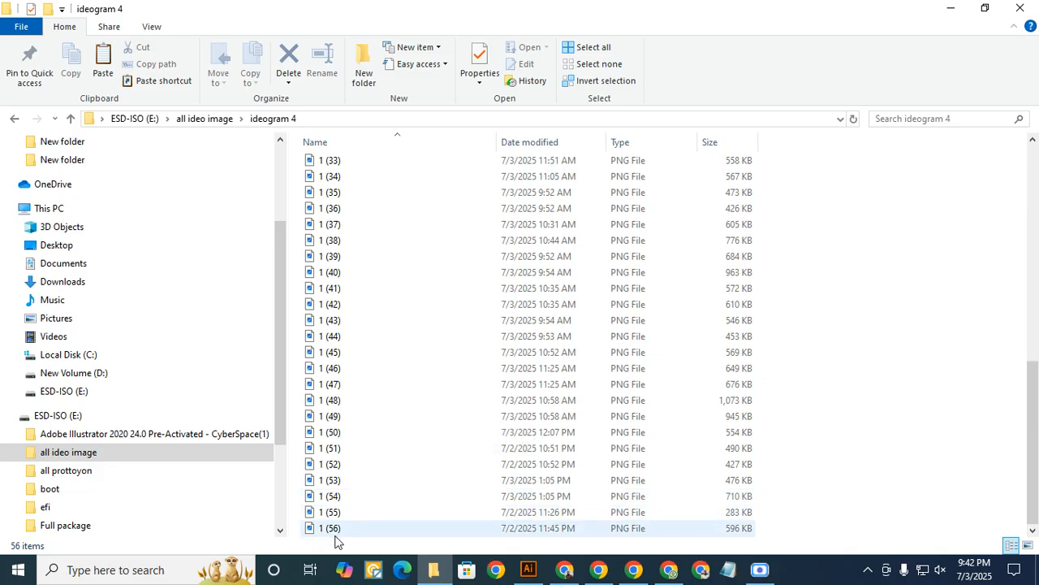
pyautogui.scroll(11, 380, 268)
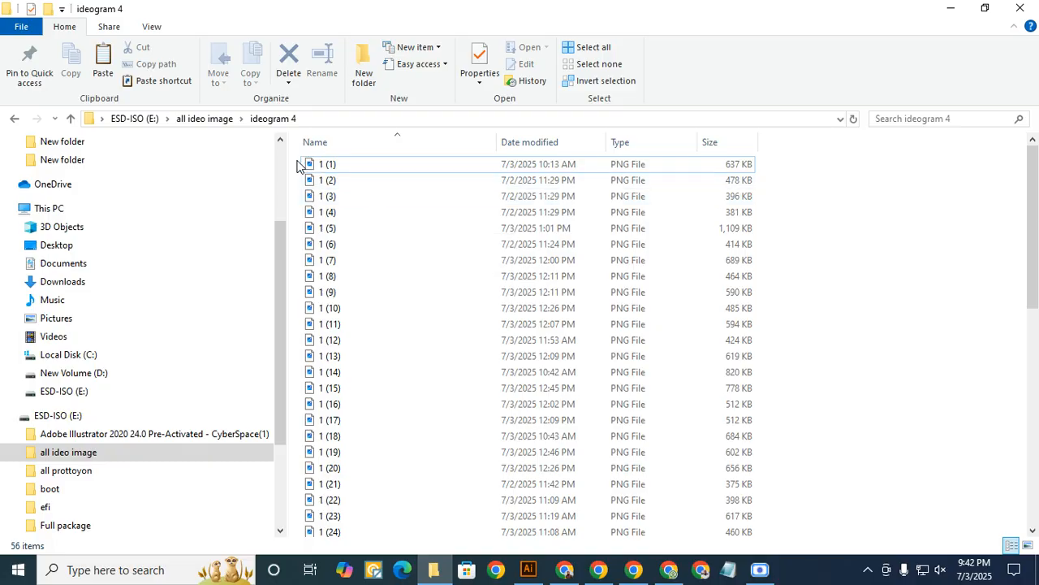
# - Select the first twelve files, 1 (1) to 1 (12), and close File Explorer to return to Illustrator
pyautogui.click(367, 165)
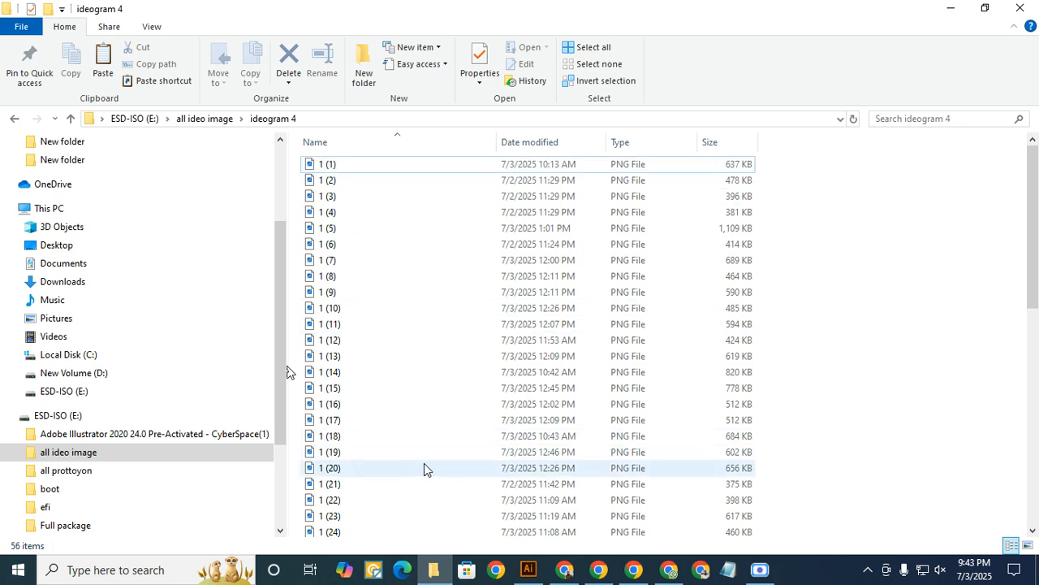
pyautogui.scroll(-5, 421, 455)
pyautogui.scroll(-6, 421, 448)
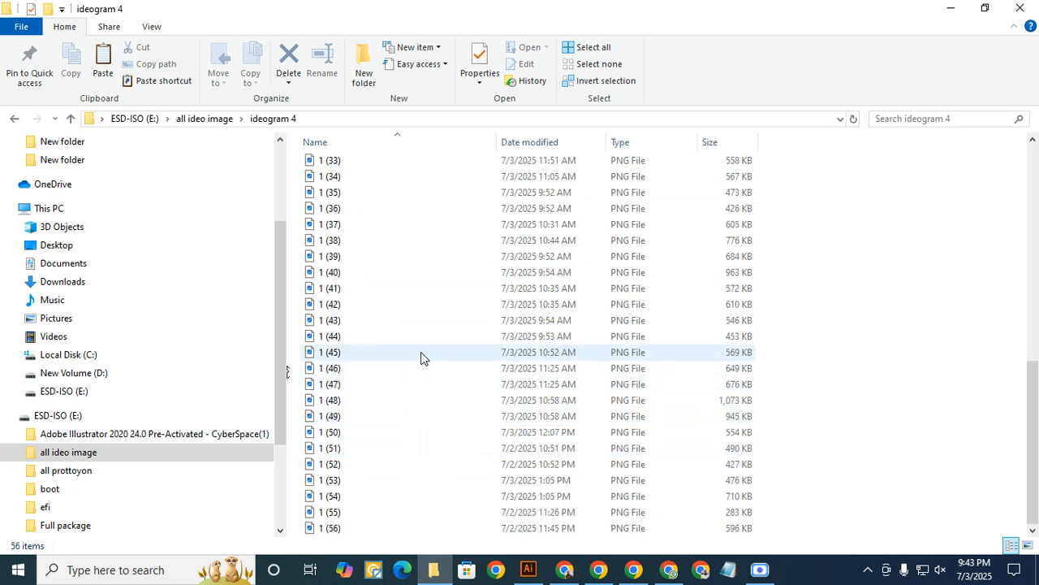
pyautogui.scroll(1, 398, 390)
pyautogui.scroll(10, 390, 301)
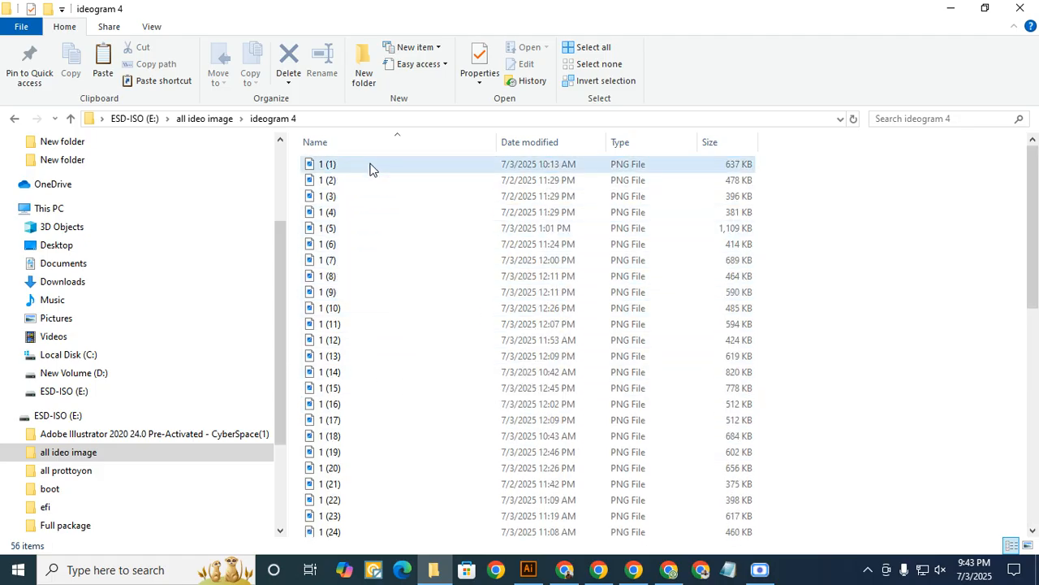
pyautogui.moveTo(299, 165); pyautogui.dragTo(366, 341)
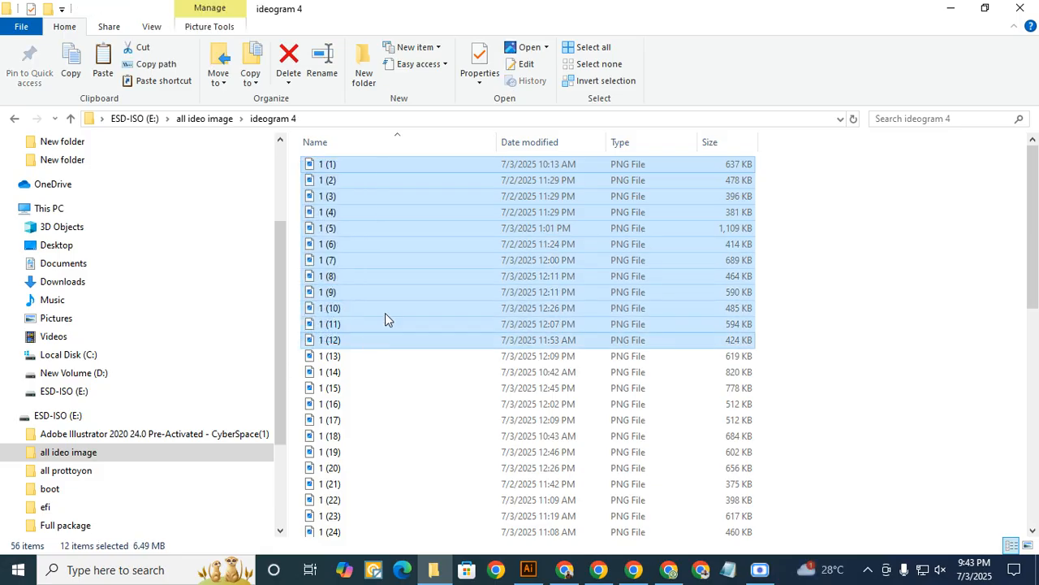
pyautogui.click(1014, 10)
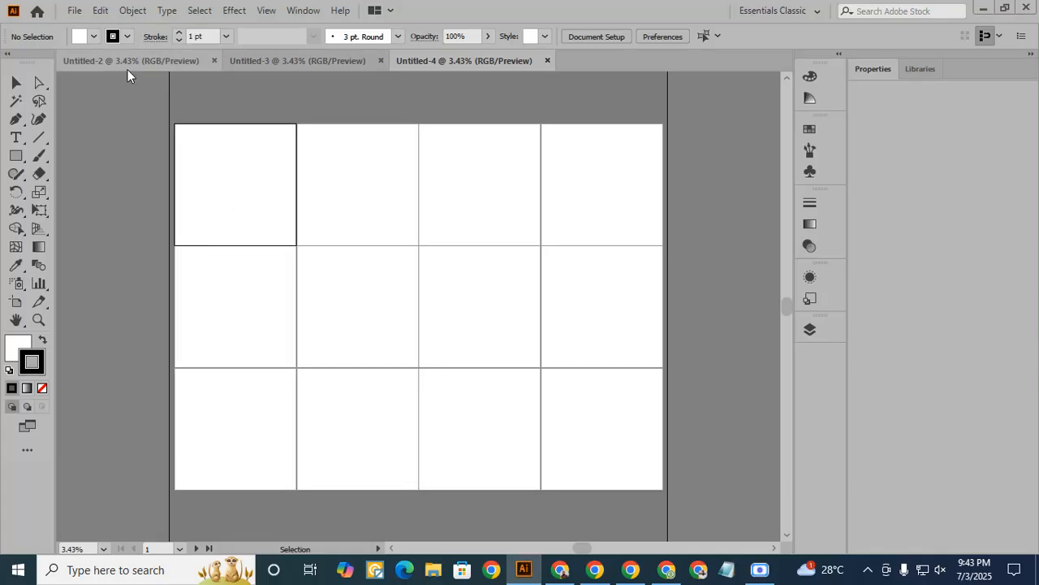
# - Look at the three open artboard documents in turn and return to Untitled-2
pyautogui.click(102, 64)
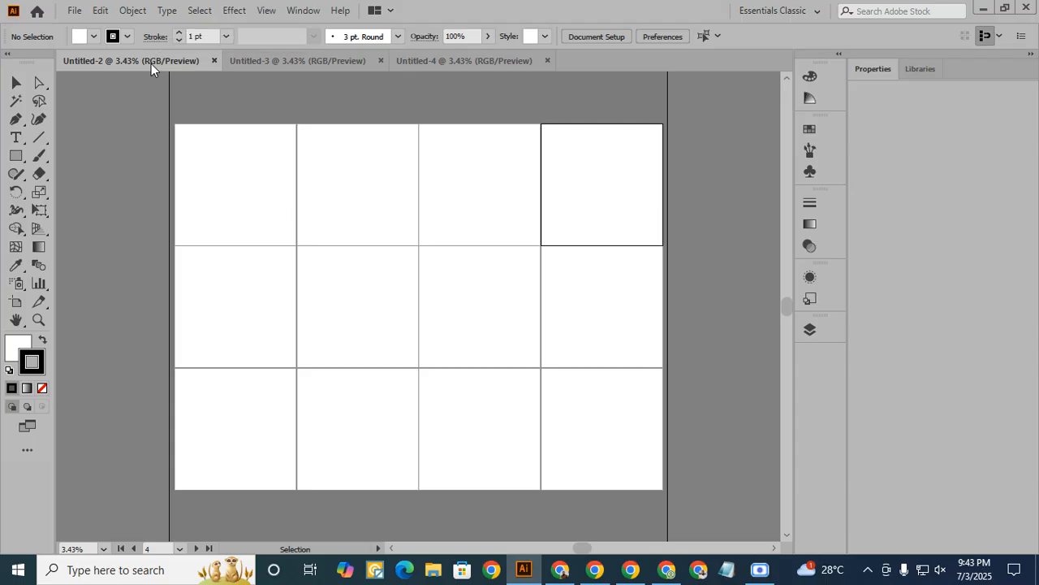
pyautogui.click(276, 63)
pyautogui.click(433, 60)
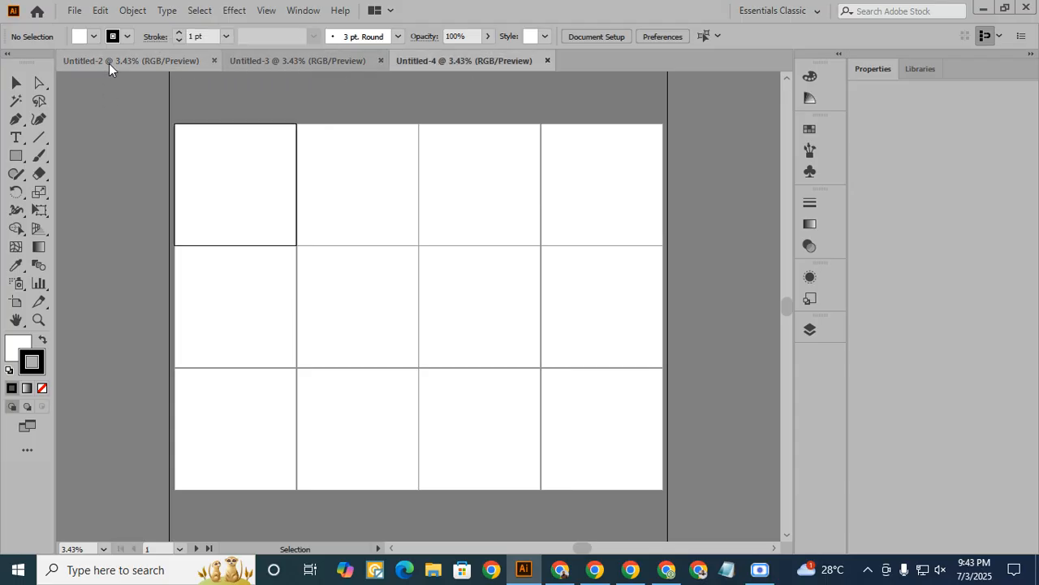
pyautogui.click(108, 63)
# - Load the PNG files 1 (1) to 1 (12) from the "ideogram 4" folder with the Place command in Untitled-2
pyautogui.click(77, 11)
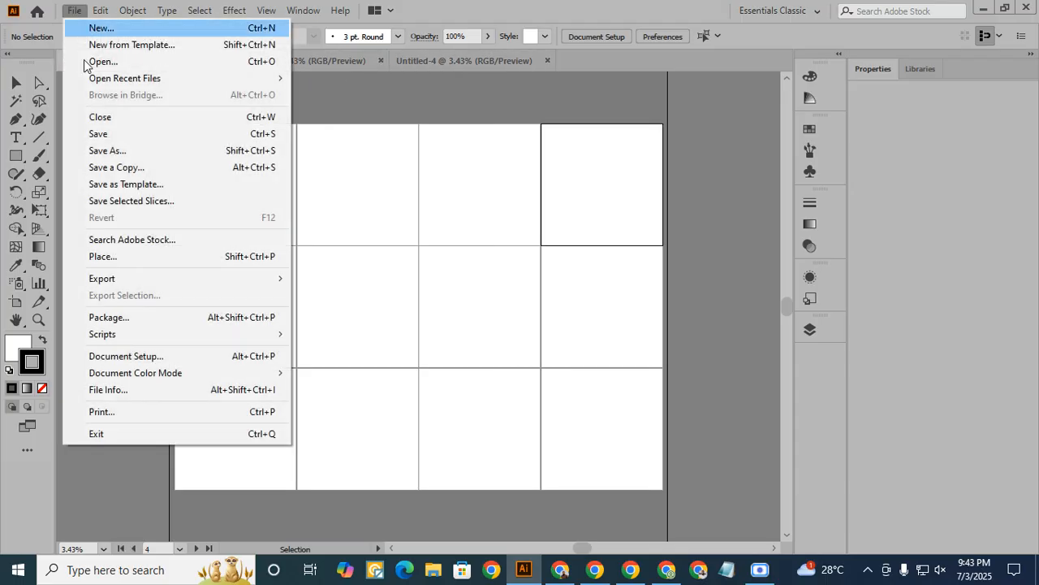
pyautogui.click(103, 256)
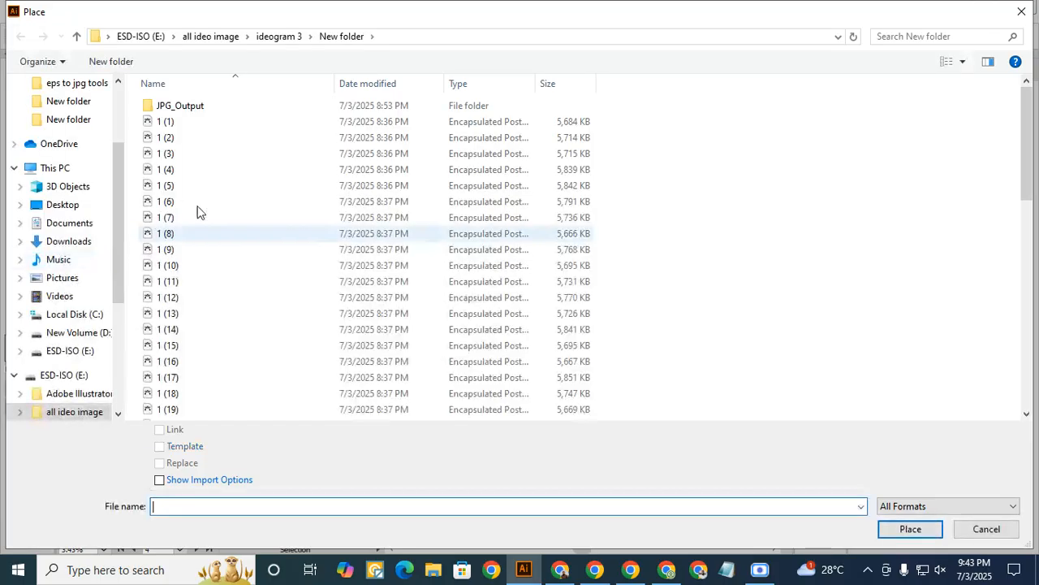
pyautogui.click(203, 37)
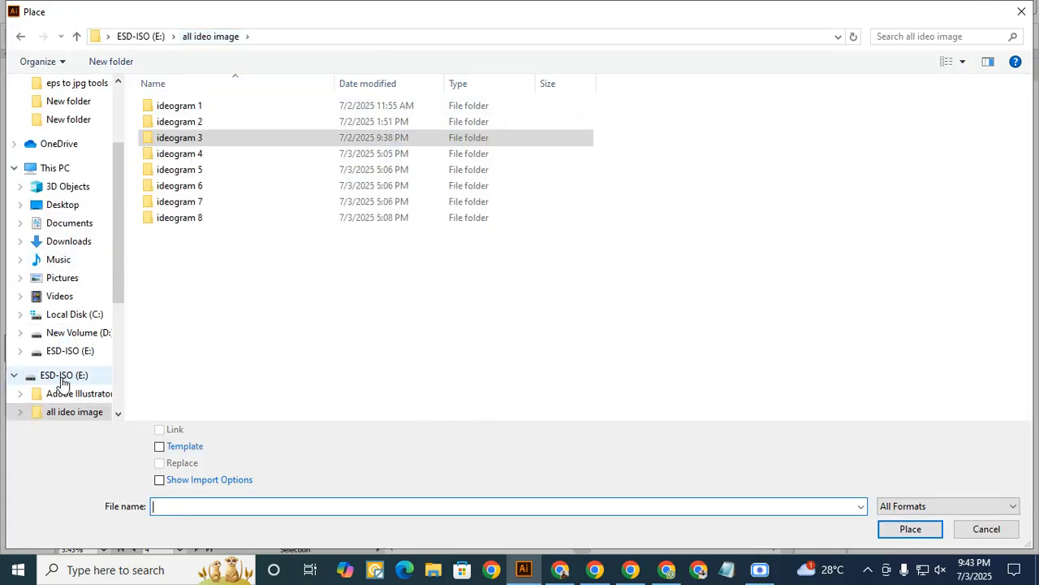
pyautogui.click(203, 142)
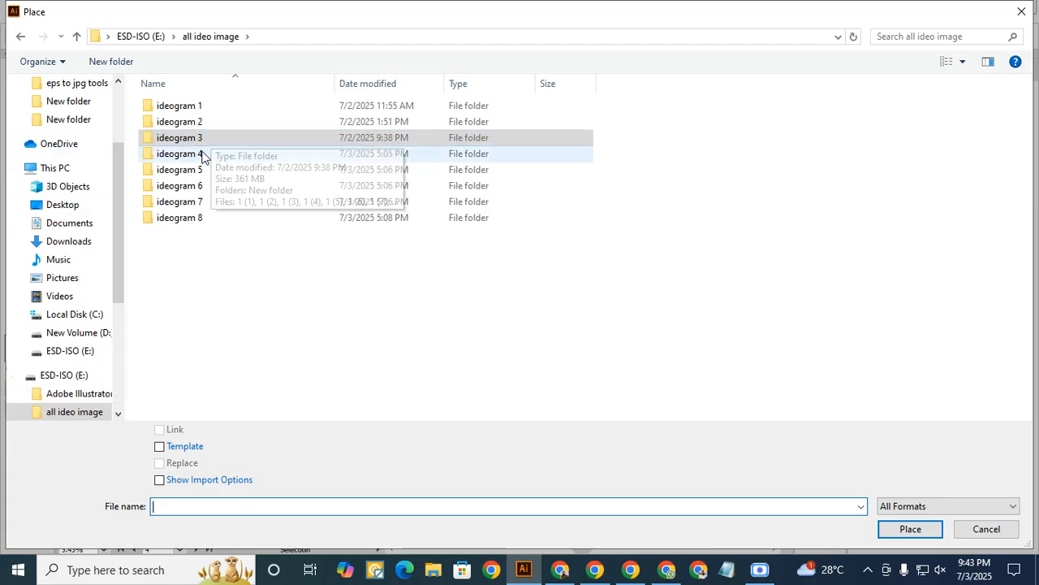
pyautogui.doubleClick(202, 154)
pyautogui.moveTo(133, 101); pyautogui.dragTo(192, 288)
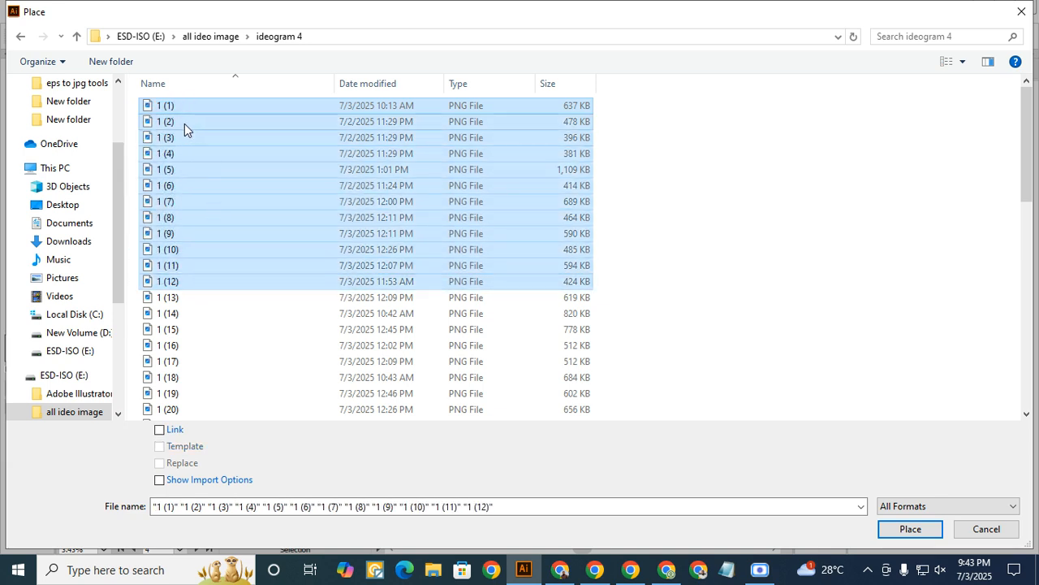
pyautogui.click(909, 530)
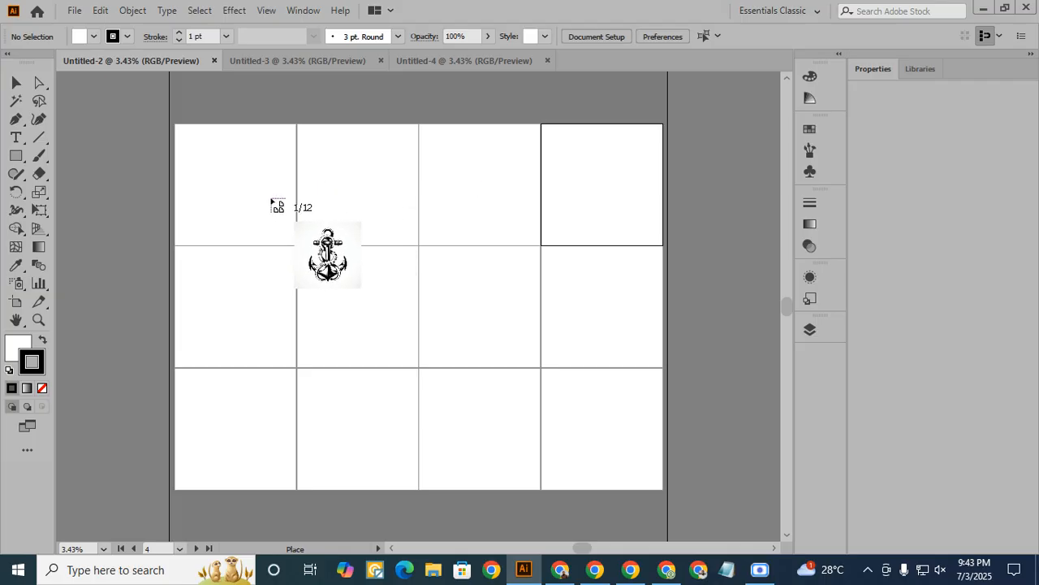
# - Drop the twelve loaded images, 1 (1) to 1 (12), one on each artboard of Untitled-2, row by row
pyautogui.click(232, 184)
pyautogui.click(363, 186)
pyautogui.click(480, 193)
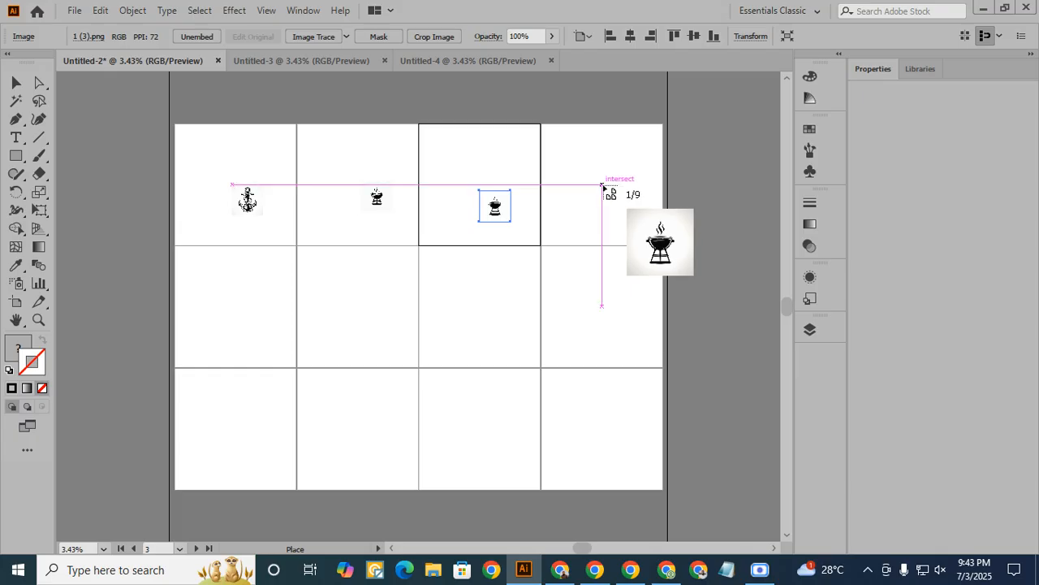
pyautogui.click(603, 185)
pyautogui.click(242, 295)
pyautogui.click(345, 301)
pyautogui.click(503, 307)
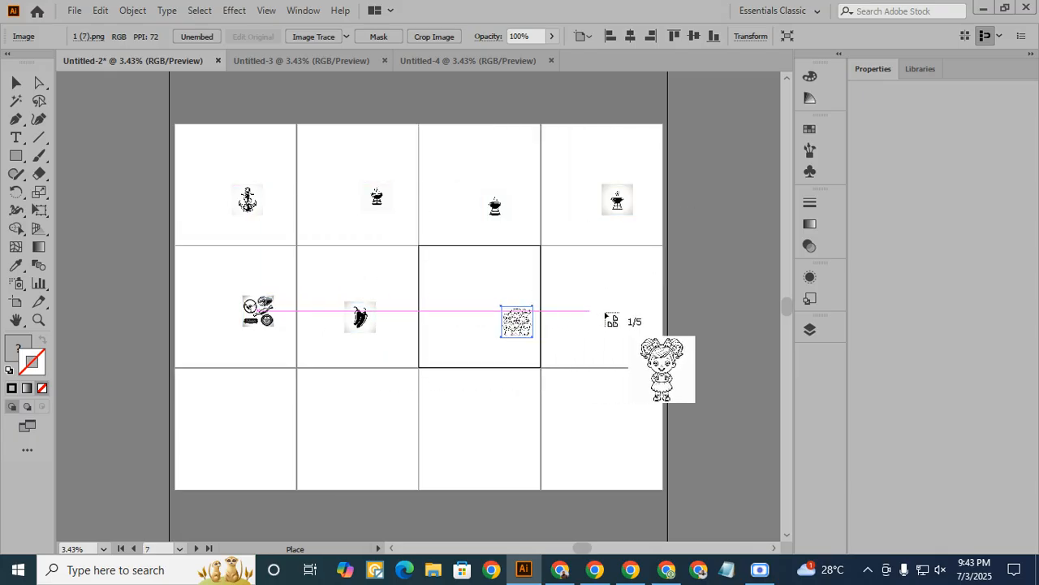
pyautogui.click(607, 309)
pyautogui.click(207, 428)
pyautogui.click(357, 428)
pyautogui.click(475, 424)
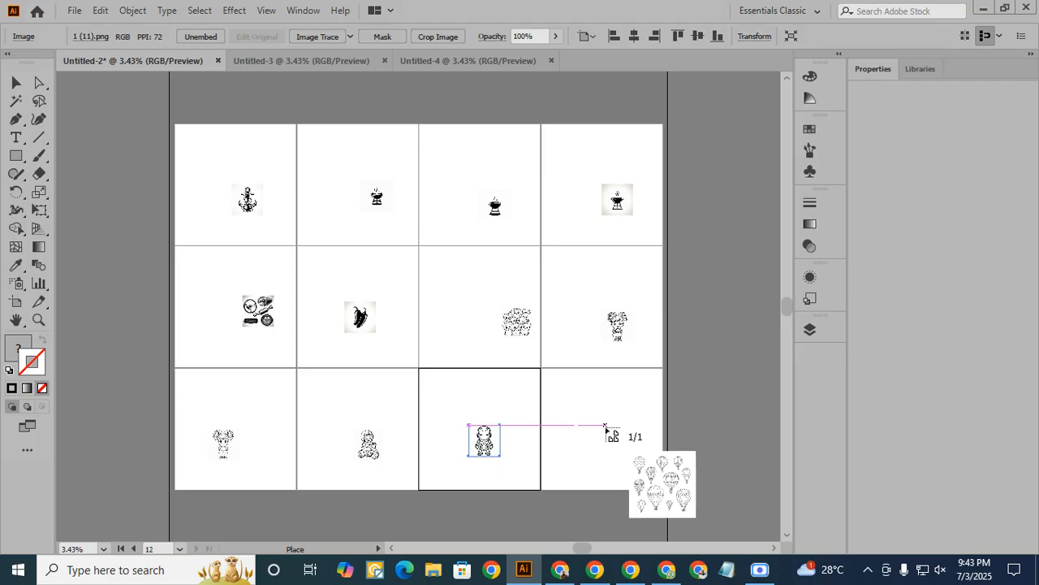
pyautogui.click(602, 423)
# - Switch to Untitled-3 and load the PNG files 1 (13) to 1 (24) from the "ideogram 4" folder with the Place command
pyautogui.click(314, 62)
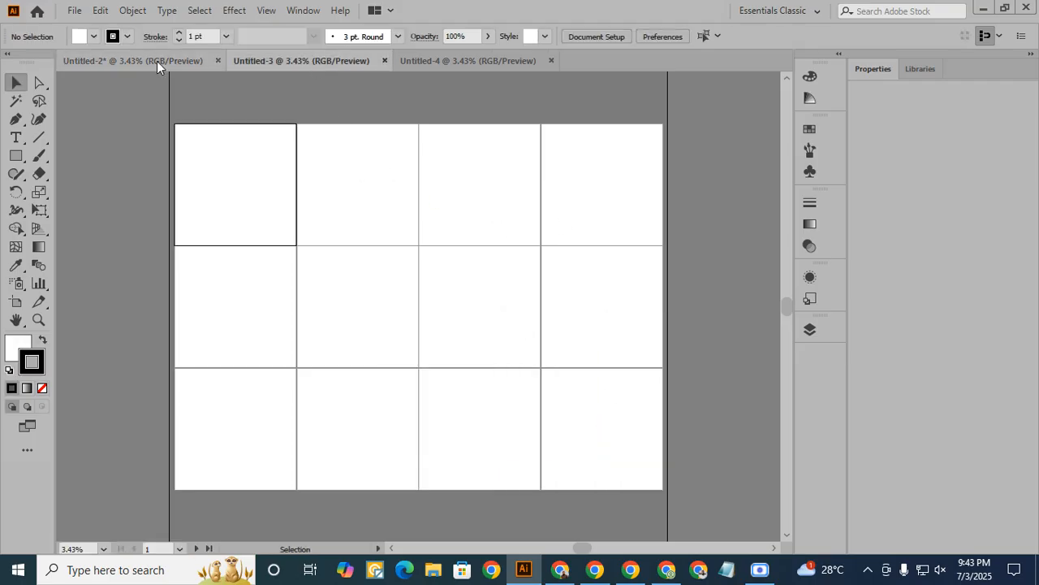
pyautogui.click(71, 13)
pyautogui.click(122, 257)
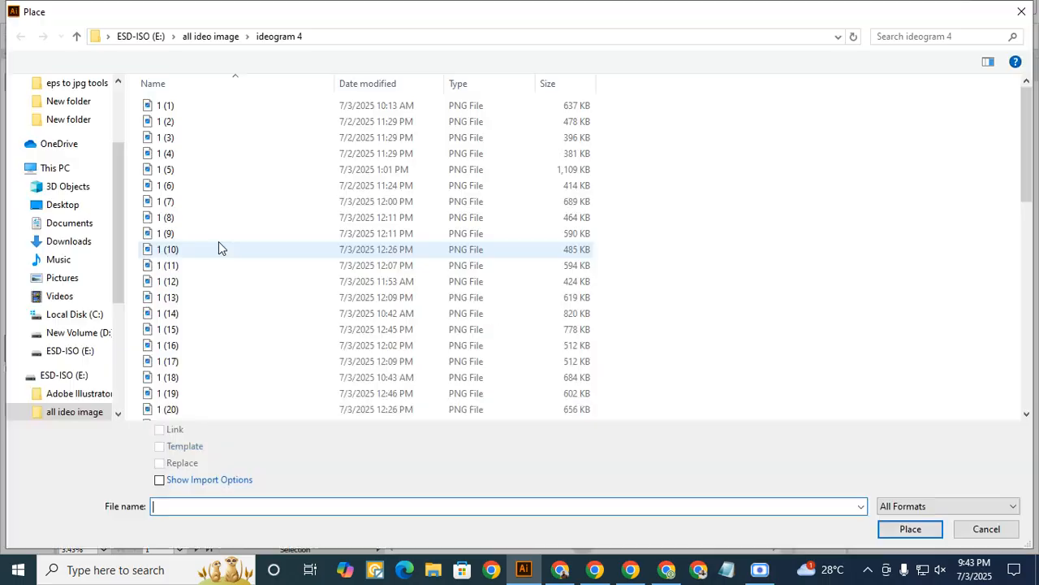
pyautogui.scroll(-4, 167, 146)
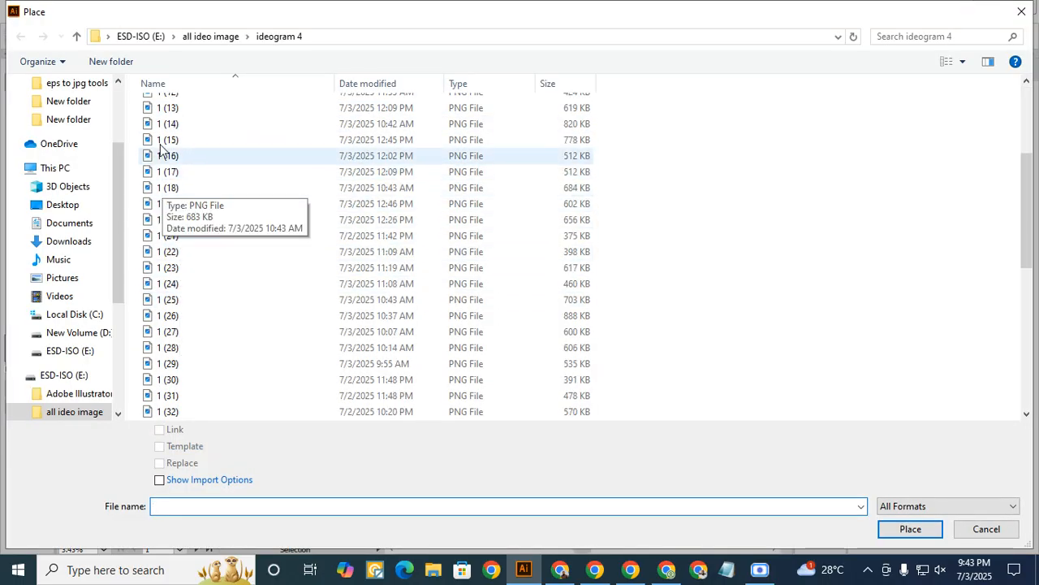
pyautogui.moveTo(139, 105); pyautogui.dragTo(194, 289)
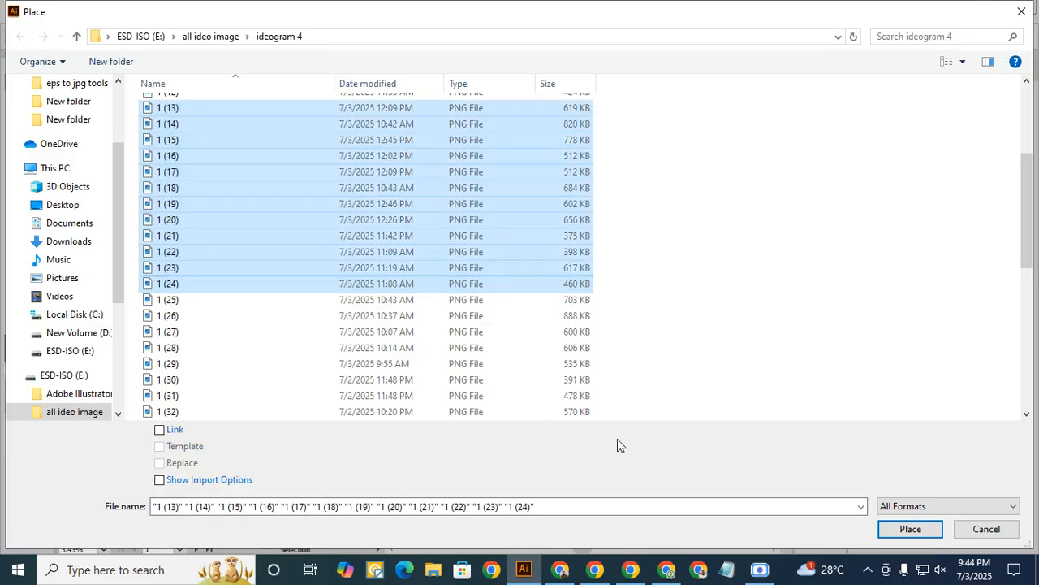
pyautogui.click(910, 528)
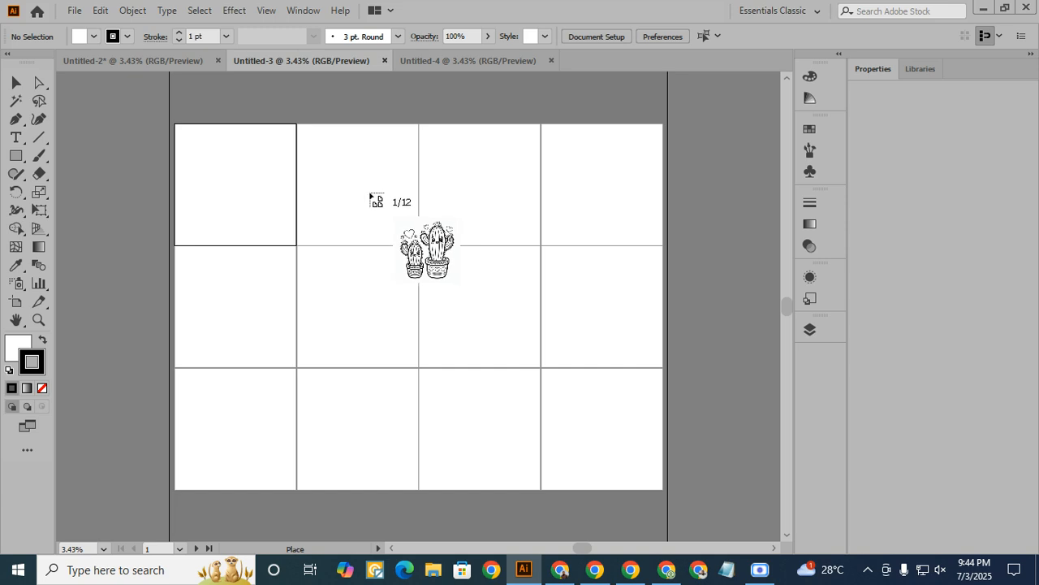
# - Drop the images 1 (13) to 1 (24) one on each artboard of Untitled-3, row by row
pyautogui.click(234, 180)
pyautogui.click(331, 185)
pyautogui.click(476, 192)
pyautogui.click(595, 188)
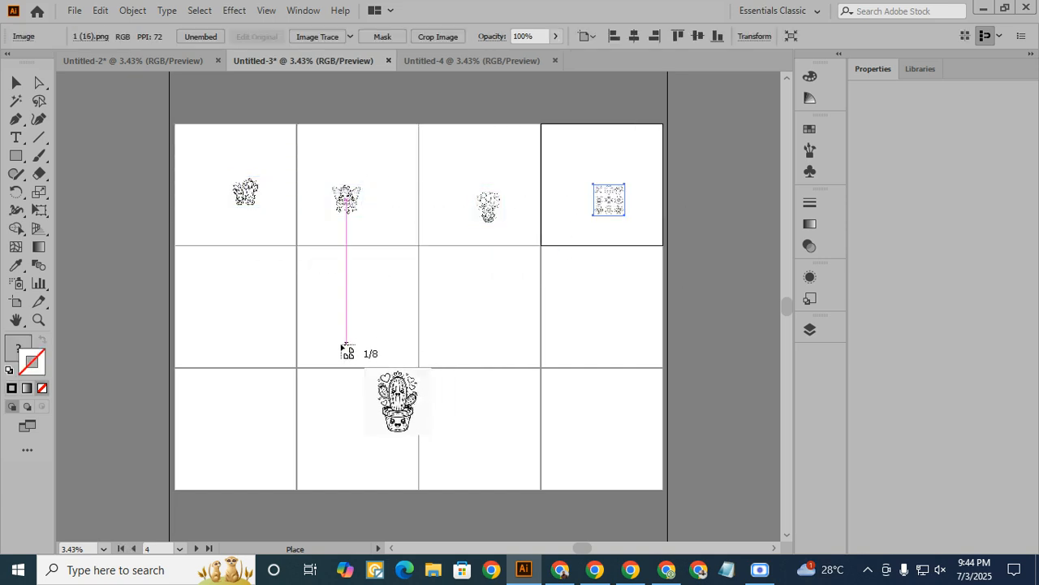
pyautogui.click(247, 316)
pyautogui.click(364, 310)
pyautogui.click(500, 307)
pyautogui.click(578, 310)
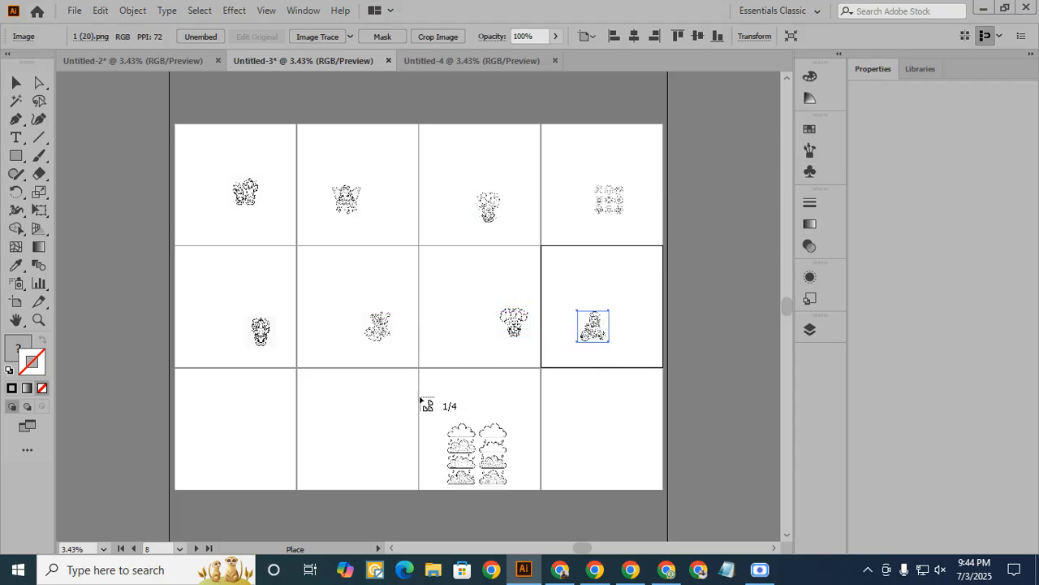
pyautogui.click(244, 424)
pyautogui.click(353, 422)
pyautogui.click(497, 428)
pyautogui.click(614, 437)
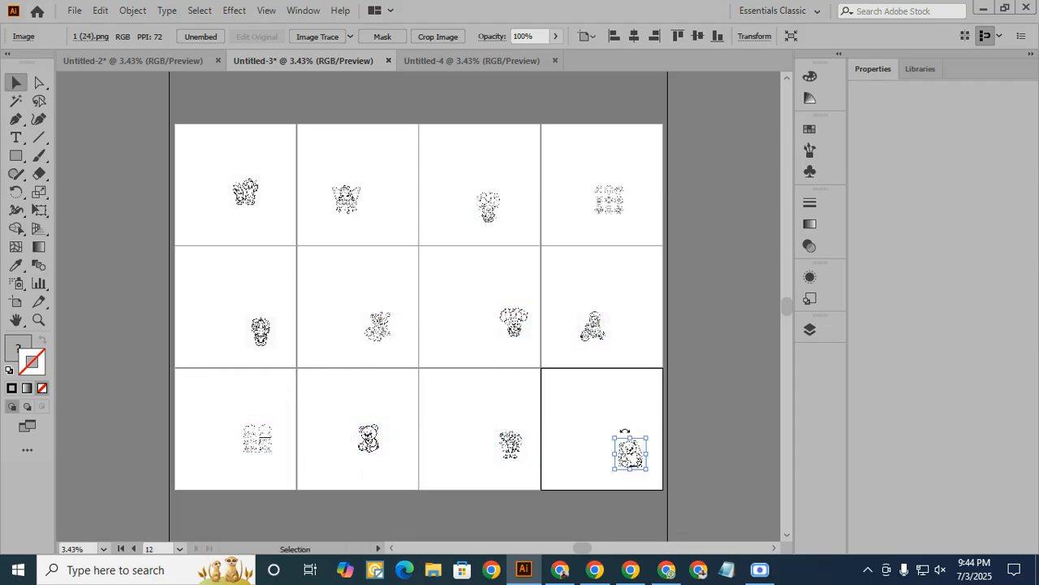
# - Look through the three documents to check which artboards are filled, finishing on Untitled-4
pyautogui.click(472, 63)
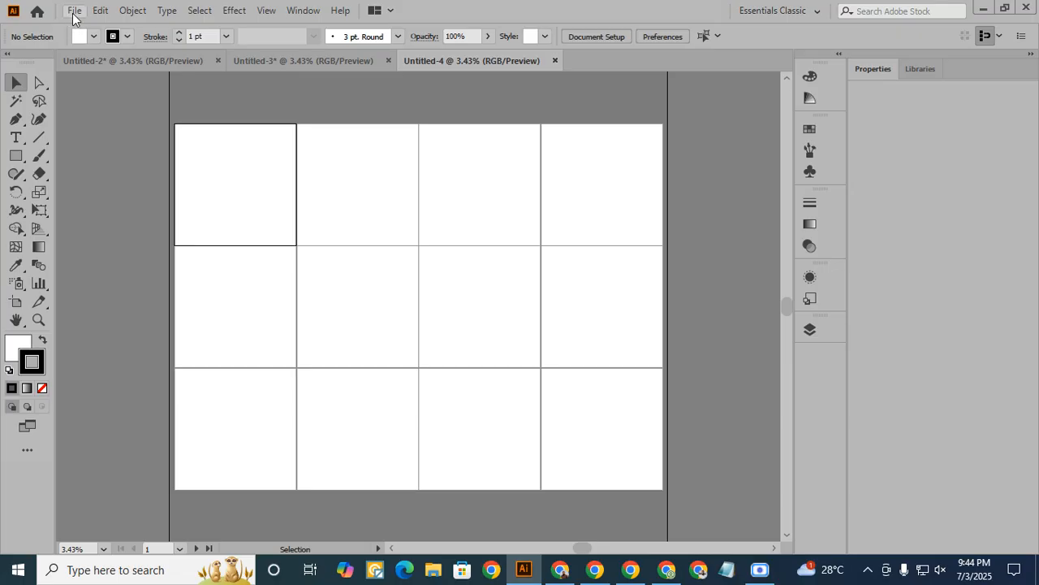
pyautogui.click(130, 59)
pyautogui.click(292, 60)
pyautogui.click(460, 61)
pyautogui.click(115, 60)
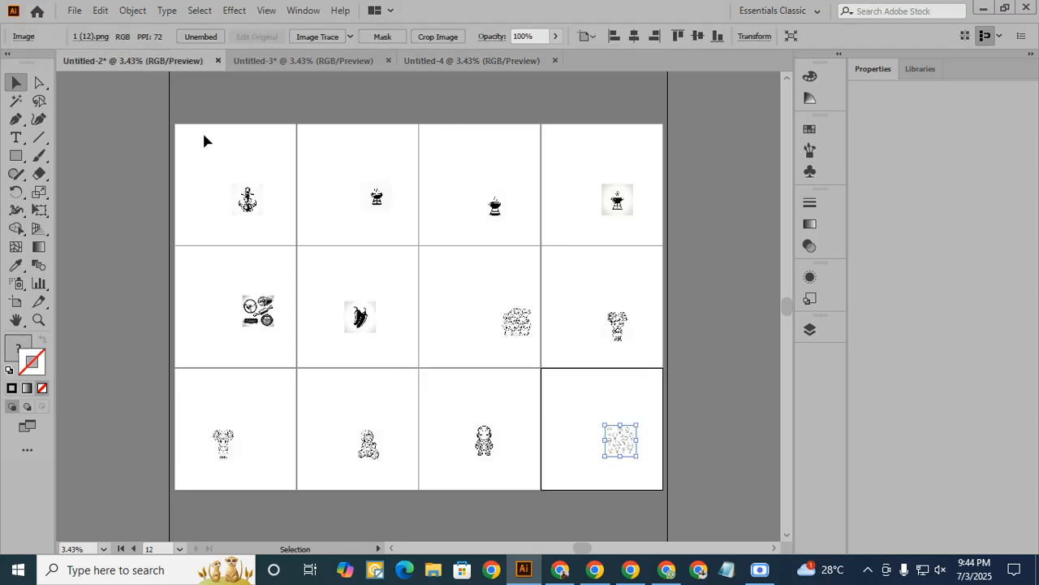
pyautogui.click(462, 62)
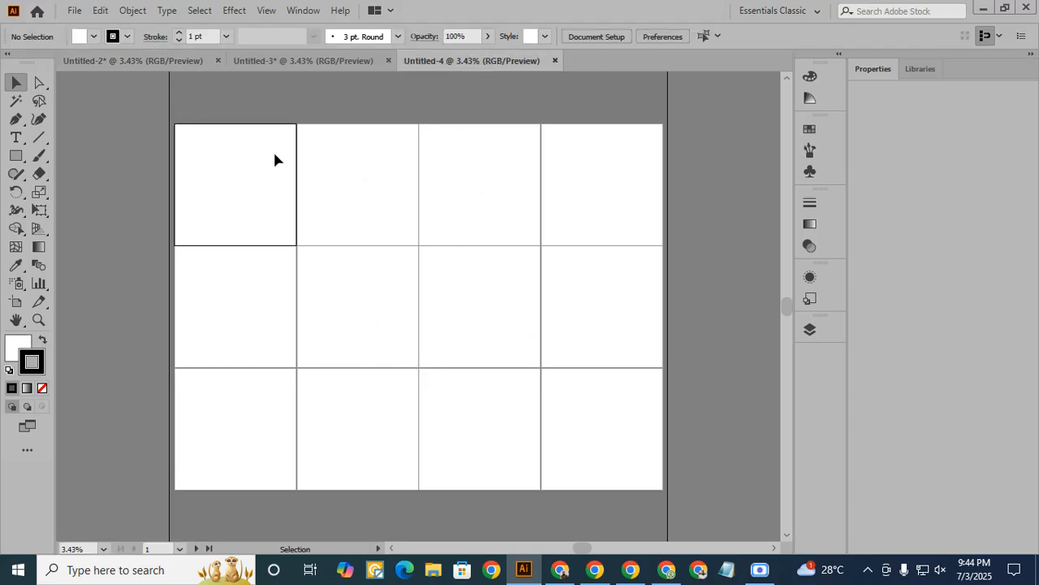
pyautogui.click(301, 66)
pyautogui.click(461, 62)
# - Load the PNG files 1 (25) to 1 (36) from the "ideogram 4" folder with the Place command in Untitled-4
pyautogui.click(75, 11)
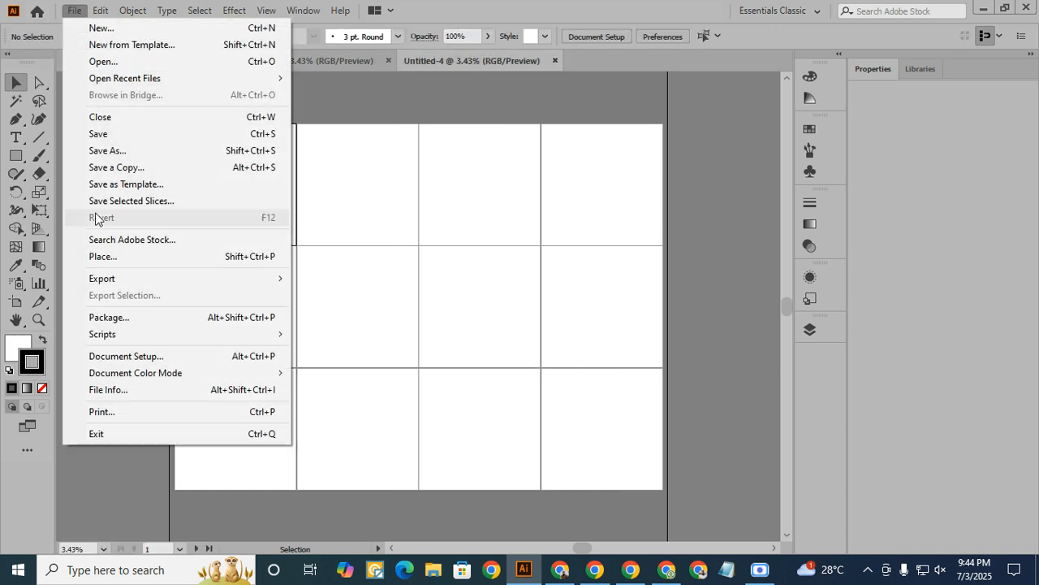
pyautogui.click(112, 256)
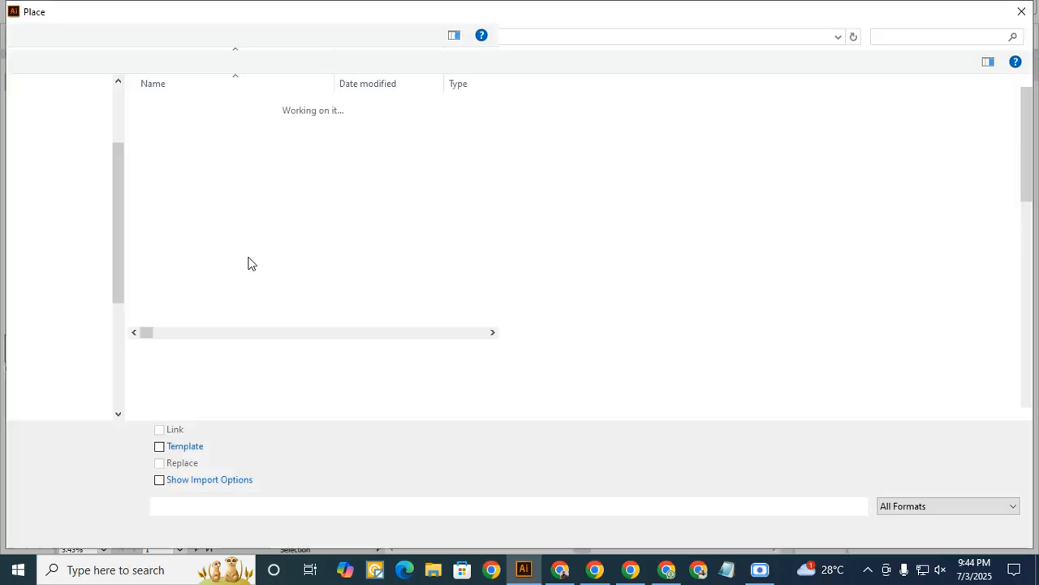
pyautogui.scroll(-7, 168, 266)
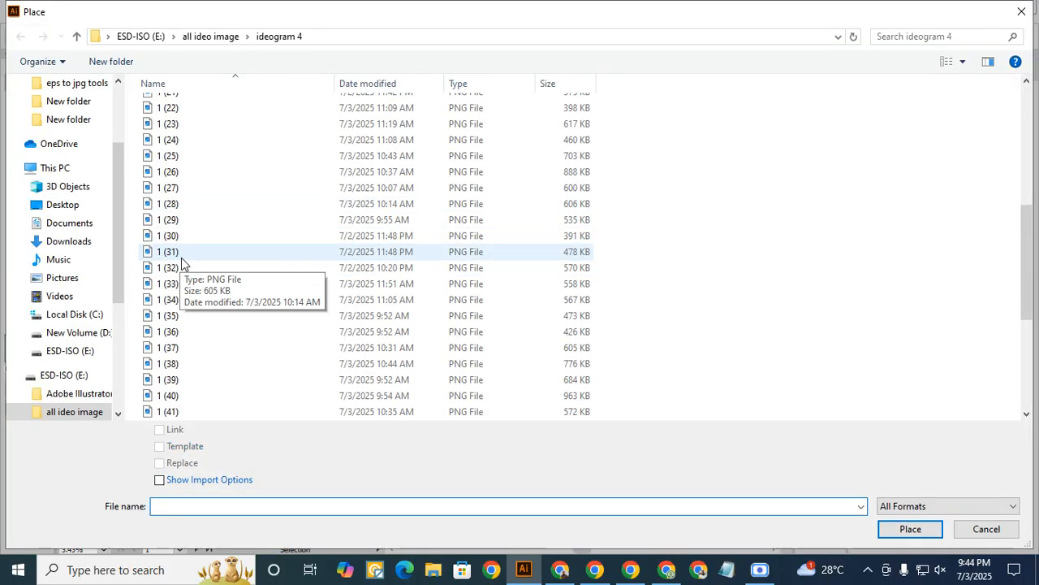
pyautogui.moveTo(136, 152); pyautogui.dragTo(195, 337)
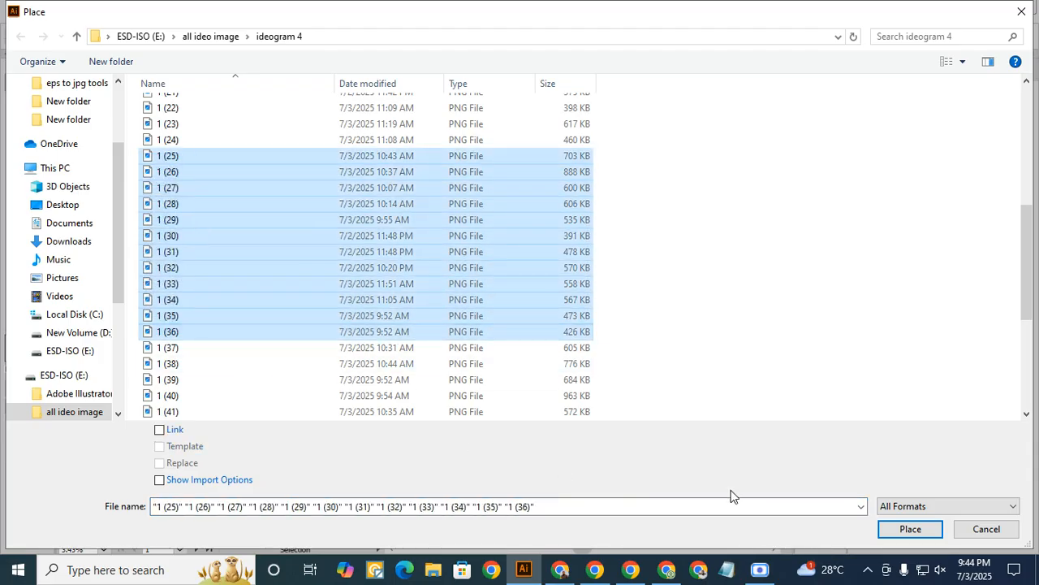
pyautogui.click(910, 528)
# - Try to drop the images 1 (25) to 1 (36) one on each artboard of Untitled-4, row by row
pyautogui.click(233, 178)
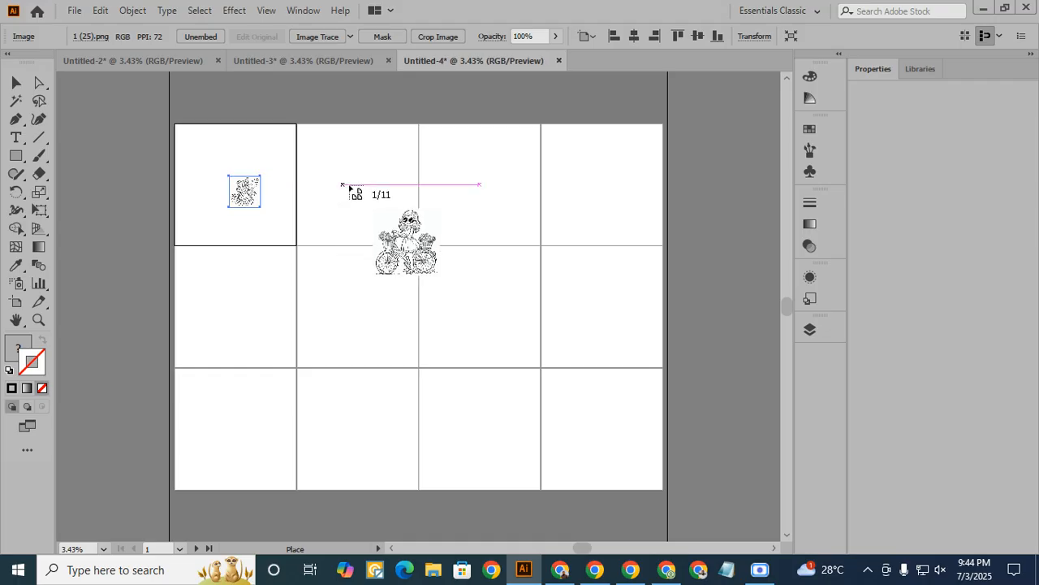
pyautogui.click(349, 185)
pyautogui.click(479, 180)
pyautogui.click(601, 185)
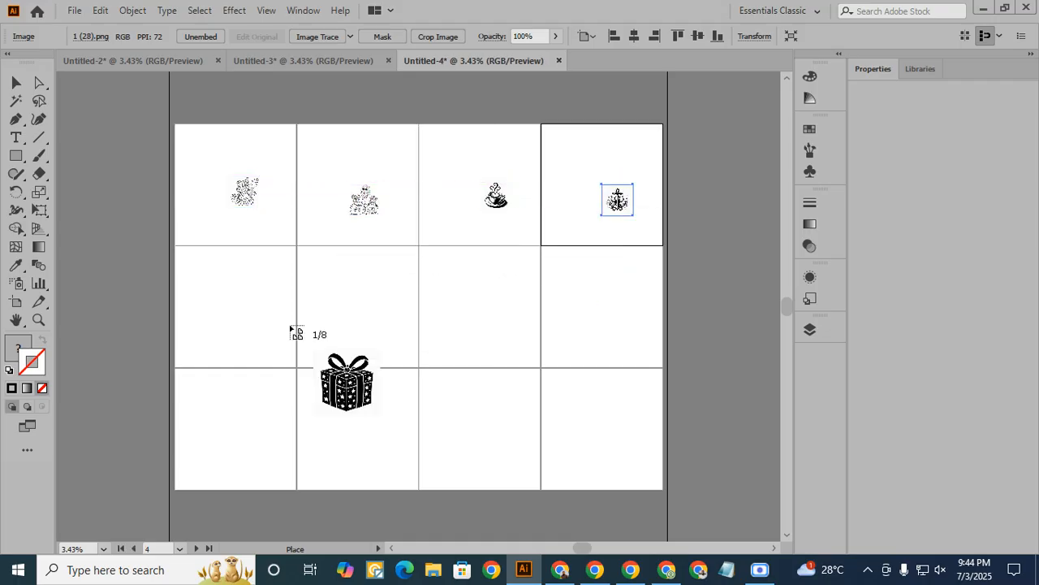
pyautogui.click(214, 308)
pyautogui.click(344, 301)
pyautogui.click(465, 300)
pyautogui.click(596, 309)
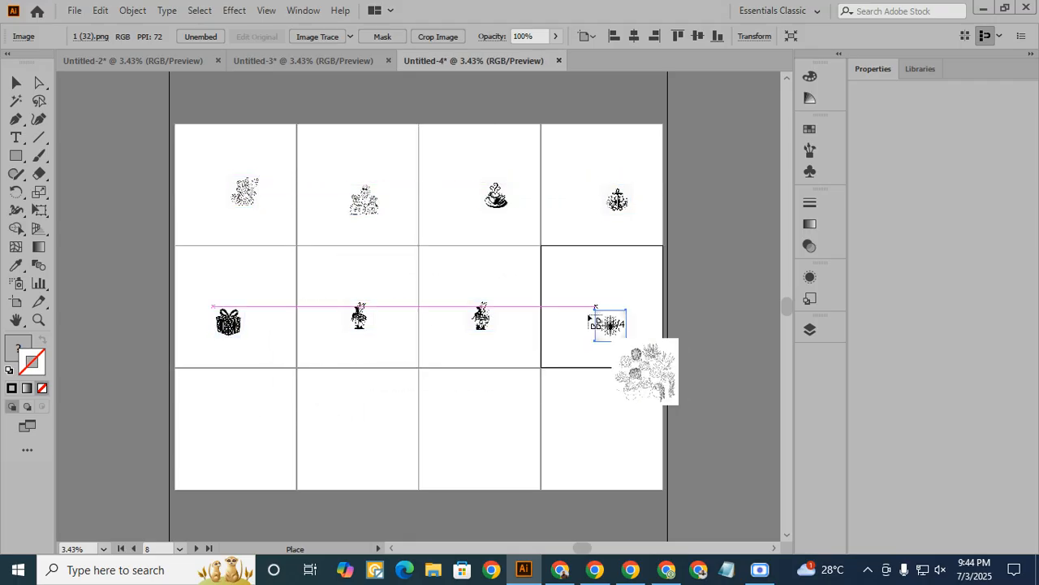
pyautogui.click(223, 429)
pyautogui.click(339, 424)
pyautogui.click(459, 428)
pyautogui.click(595, 418)
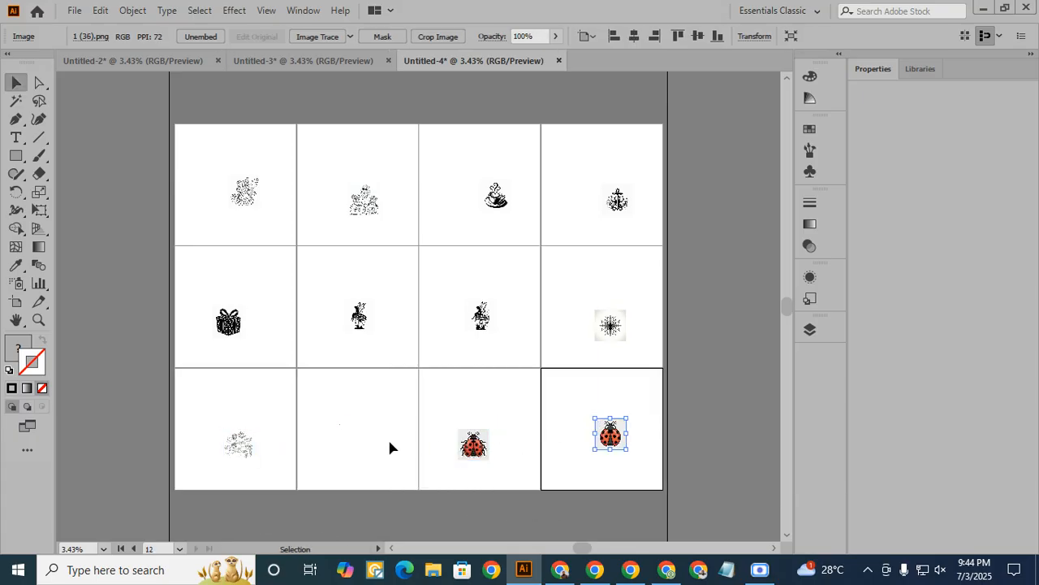
# - Check the image on the second artboard of the last row, then select and delete all images in Untitled-4
pyautogui.click(354, 429)
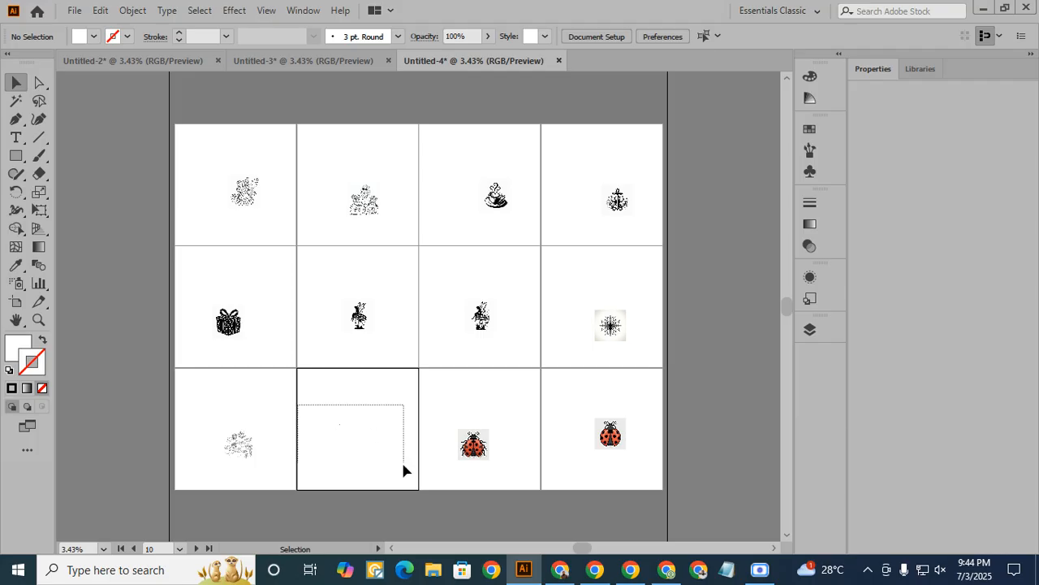
pyautogui.moveTo(403, 470); pyautogui.dragTo(388, 465)
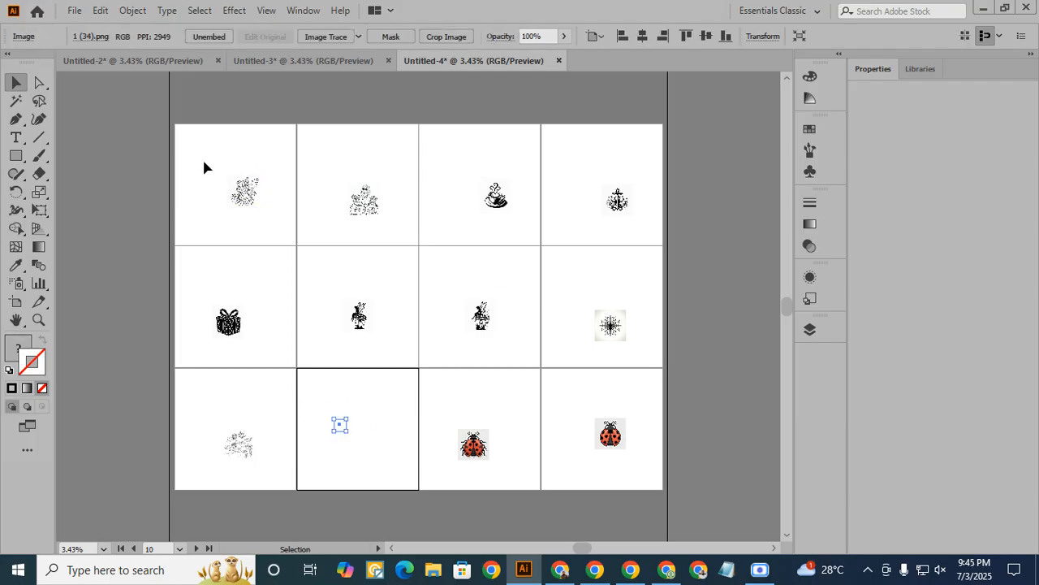
pyautogui.moveTo(204, 162); pyautogui.dragTo(586, 480)
pyautogui.hotkey('ctrl', 'a')
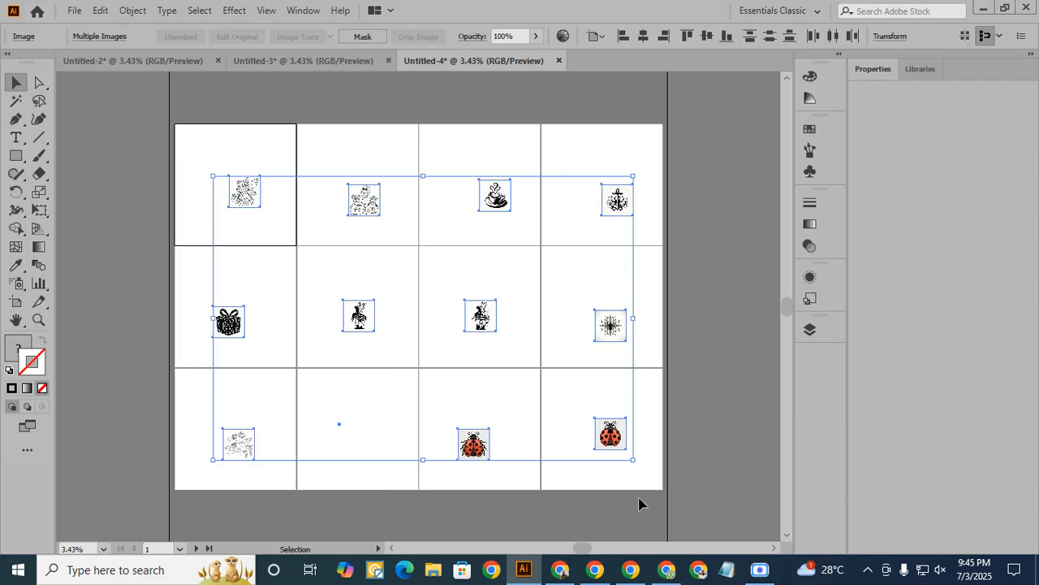
pyautogui.press('Delete')
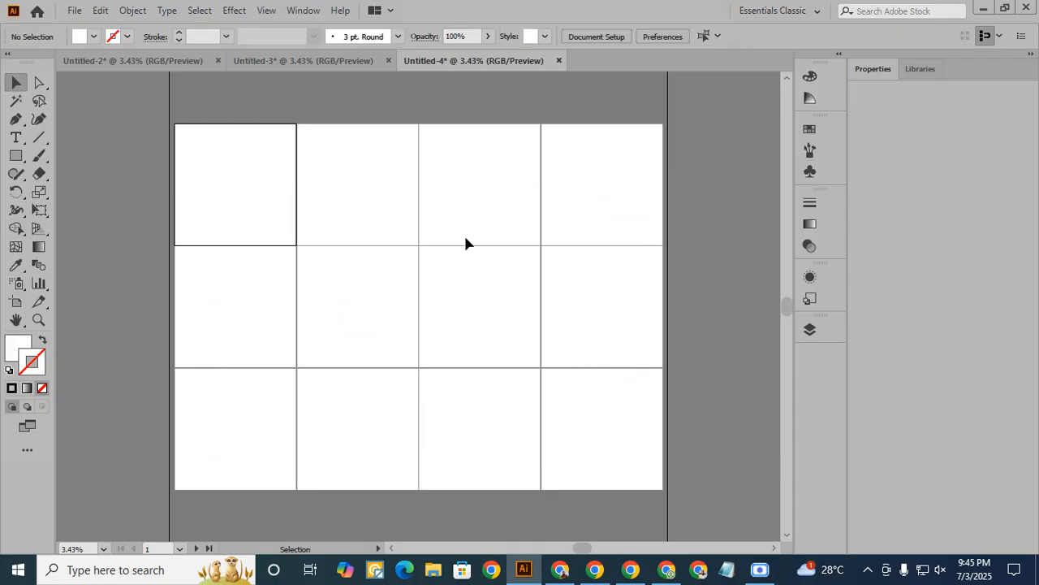
# - Load the PNG files 1 (25) to 1 (36) again with the Place command for the emptied Untitled-4 artboards
pyautogui.click(74, 10)
pyautogui.click(96, 255)
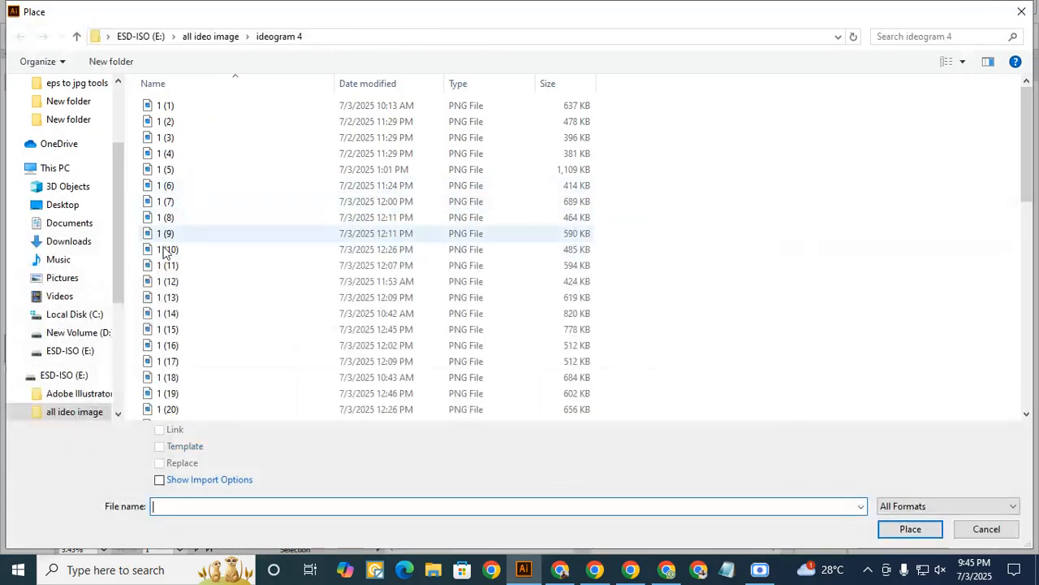
pyautogui.scroll(-5, 199, 268)
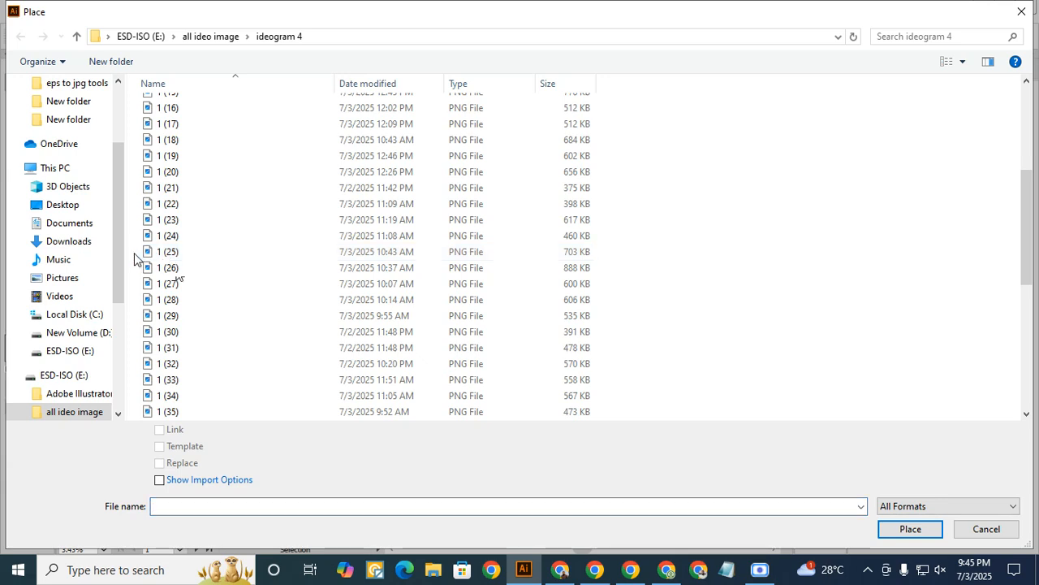
pyautogui.scroll(-2, 162, 259)
pyautogui.moveTo(134, 159); pyautogui.dragTo(211, 340)
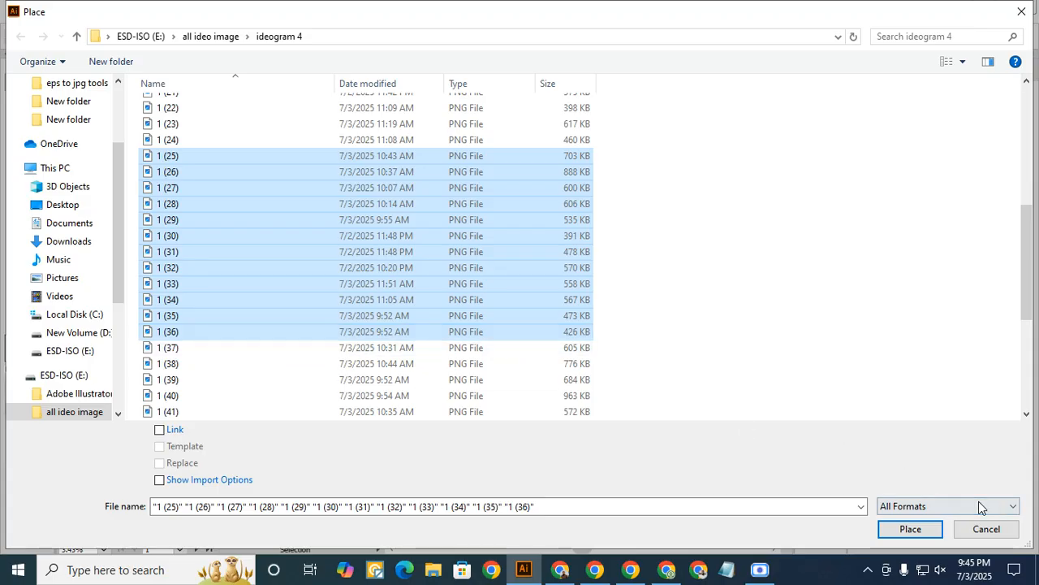
pyautogui.click(911, 528)
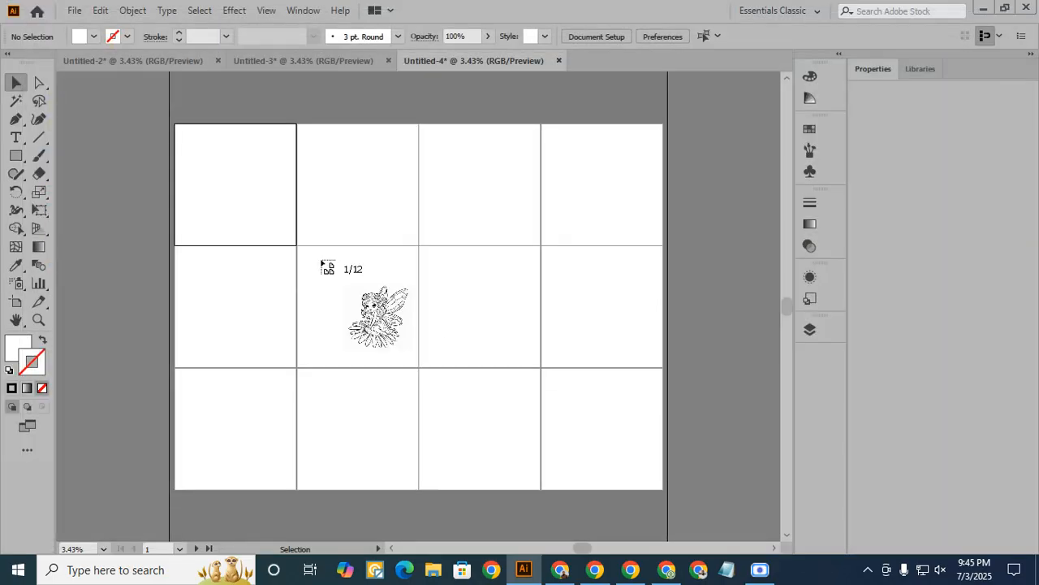
# - Drop the images 1 (25) to 1 (36) one on each artboard of Untitled-4 at full size, and return to Untitled-2
pyautogui.click(247, 189)
pyautogui.click(373, 186)
pyautogui.click(482, 199)
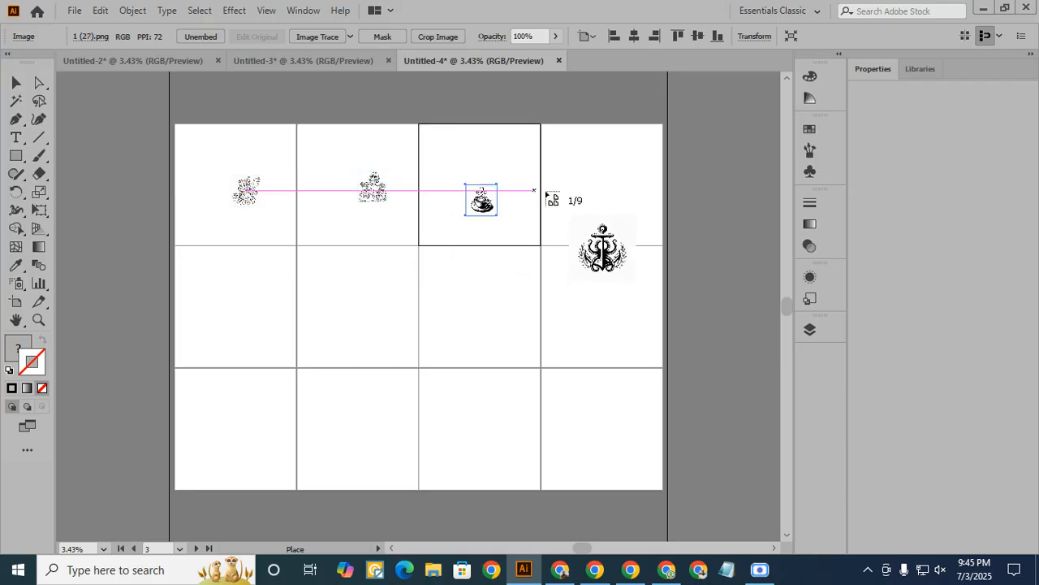
pyautogui.click(601, 199)
pyautogui.click(250, 315)
pyautogui.click(347, 315)
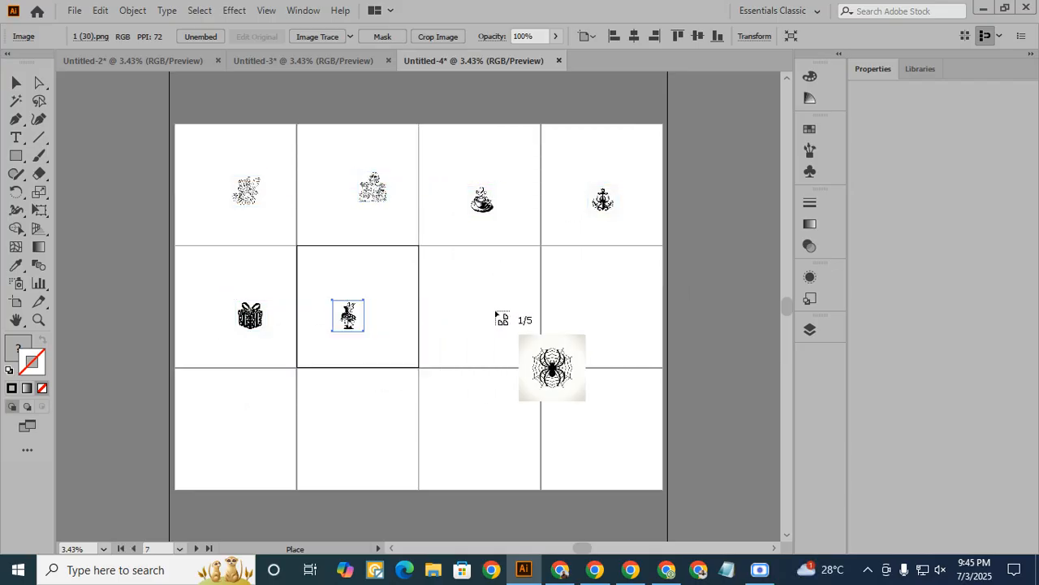
pyautogui.click(504, 325)
pyautogui.click(624, 330)
pyautogui.click(250, 435)
pyautogui.click(354, 421)
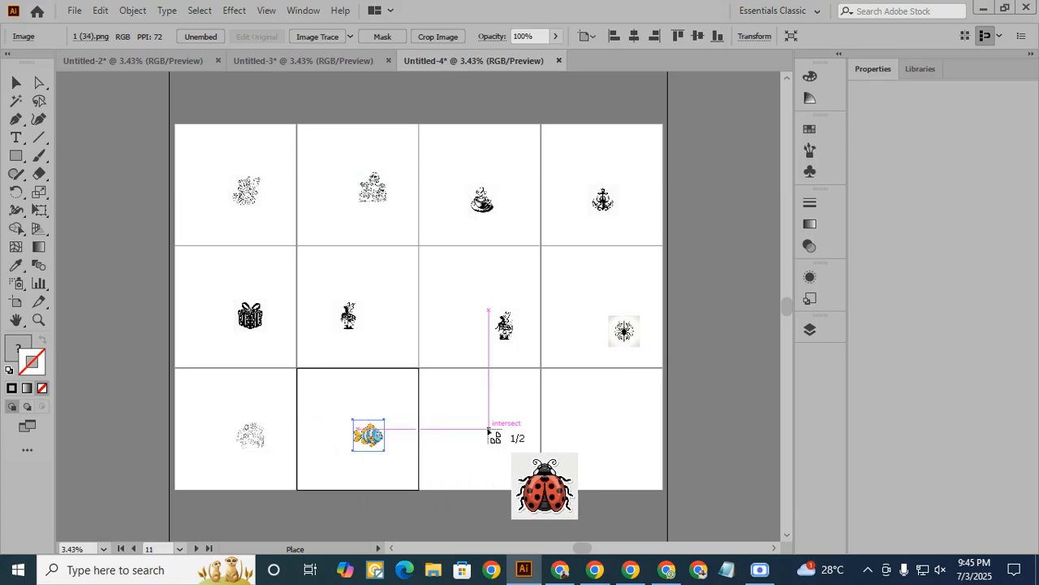
pyautogui.click(489, 430)
pyautogui.click(586, 428)
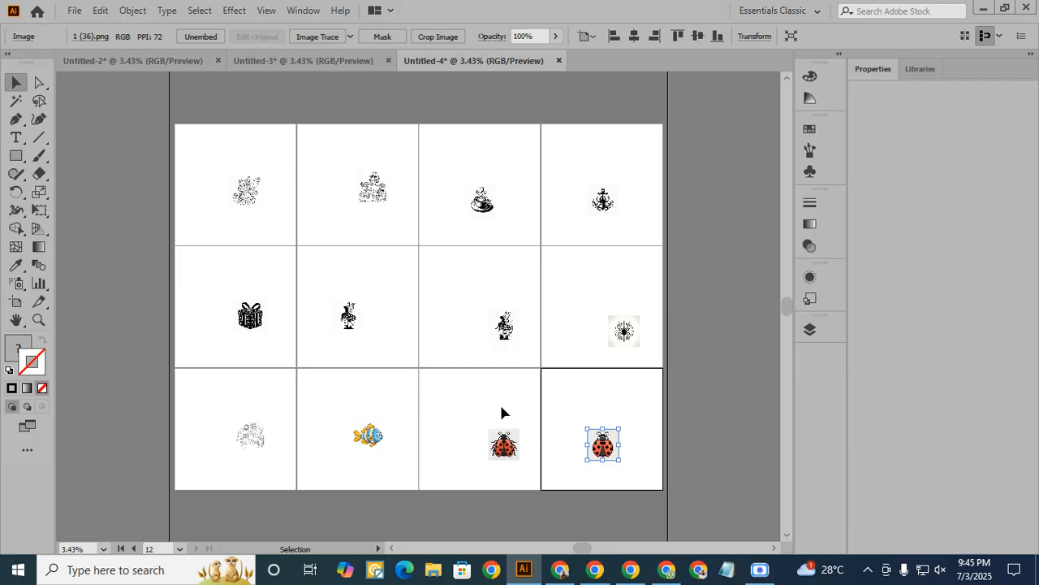
pyautogui.click(138, 63)
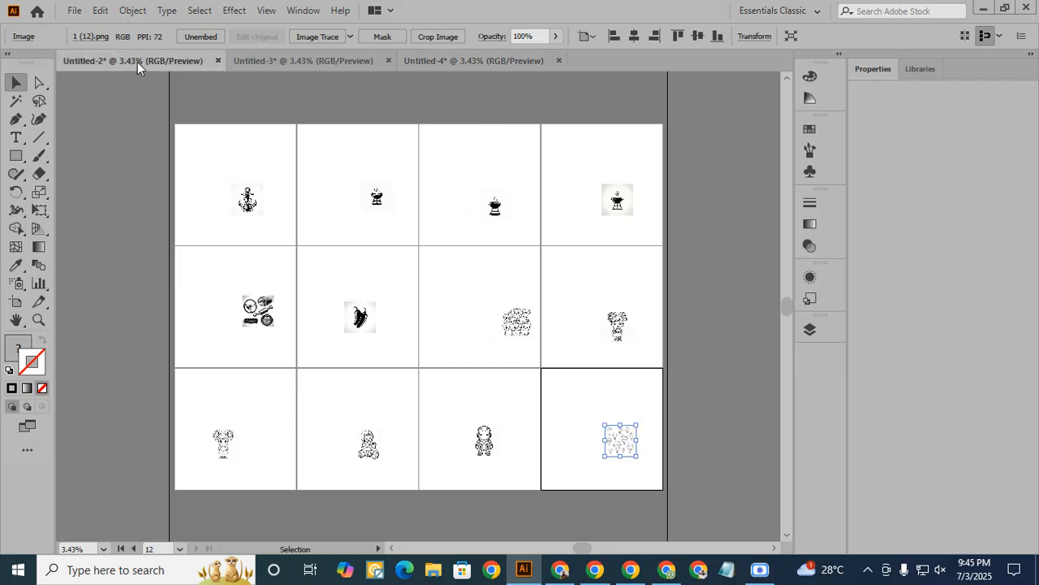
# - Trace and expand the images 1 (1) and 1 (2) in Untitled-2, centring each horizontally and vertically on its artboard
pyautogui.click(248, 207)
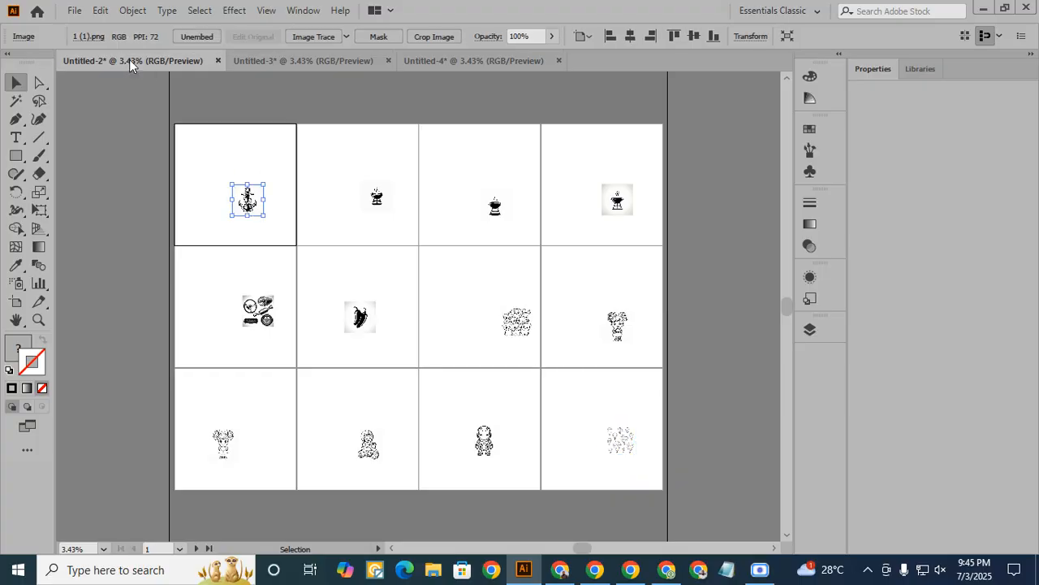
pyautogui.click(314, 36)
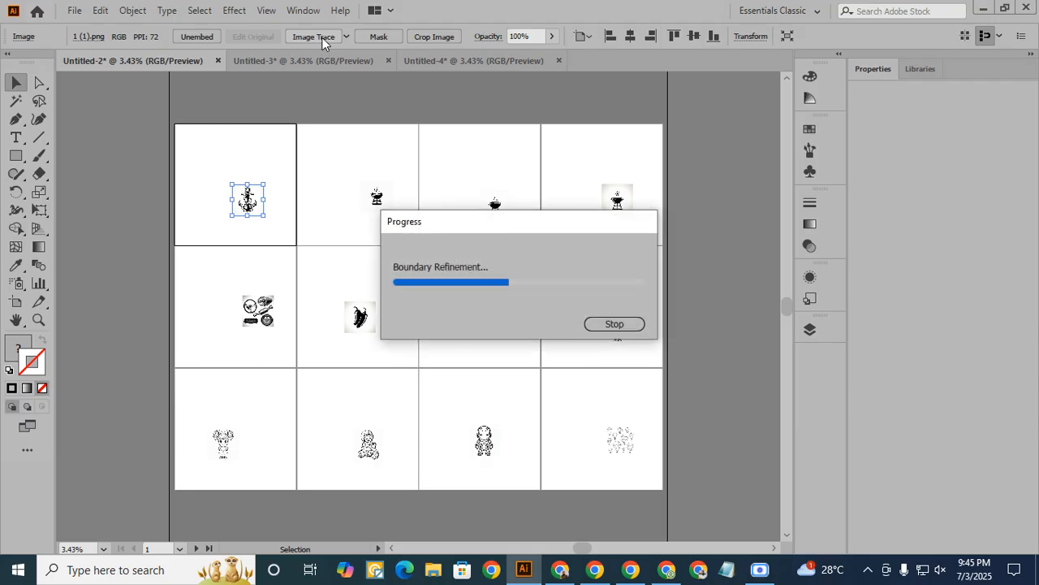
pyautogui.click(393, 36)
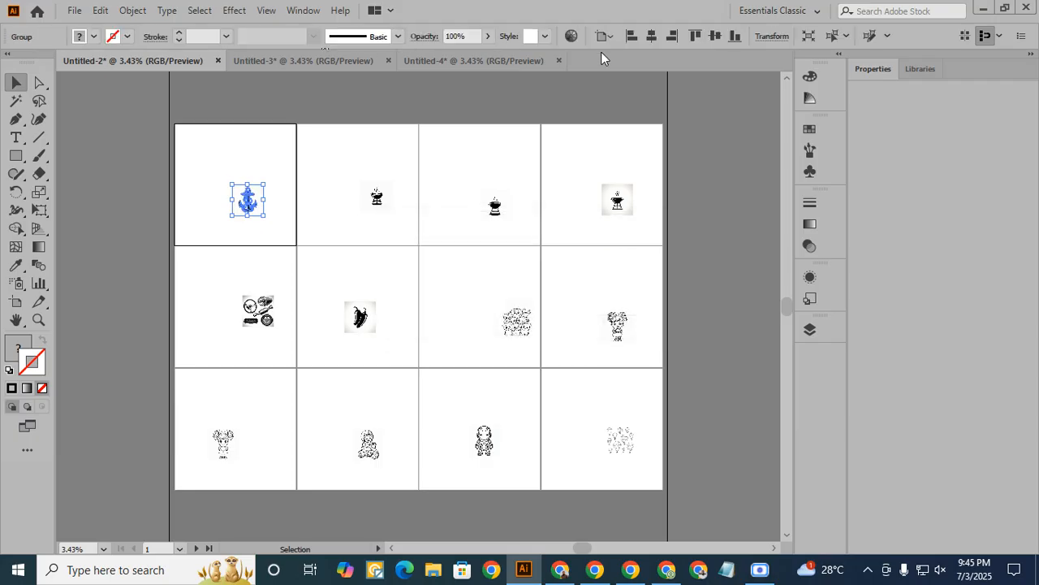
pyautogui.click(377, 197)
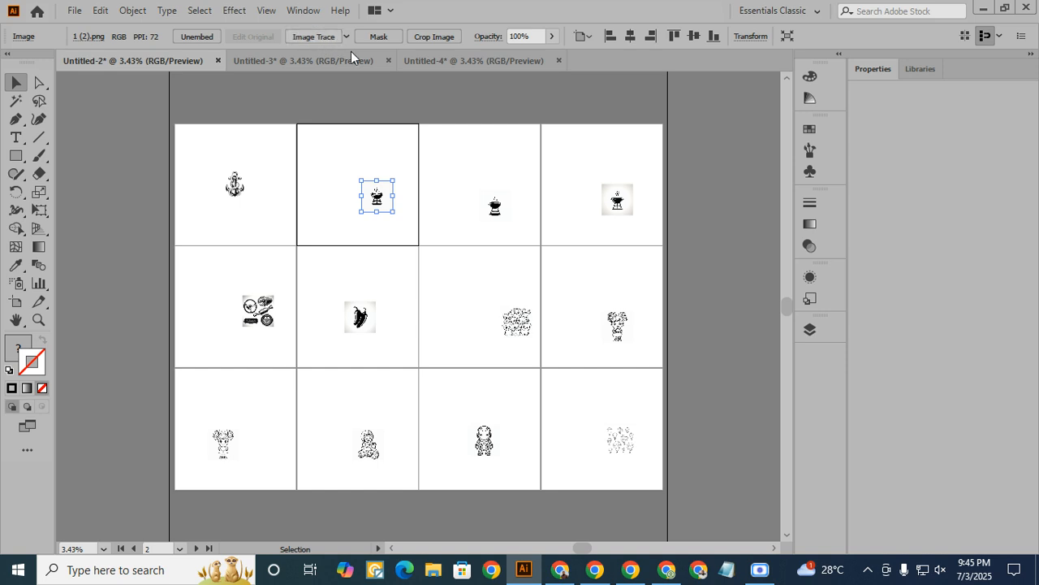
pyautogui.click(314, 36)
pyautogui.click(394, 36)
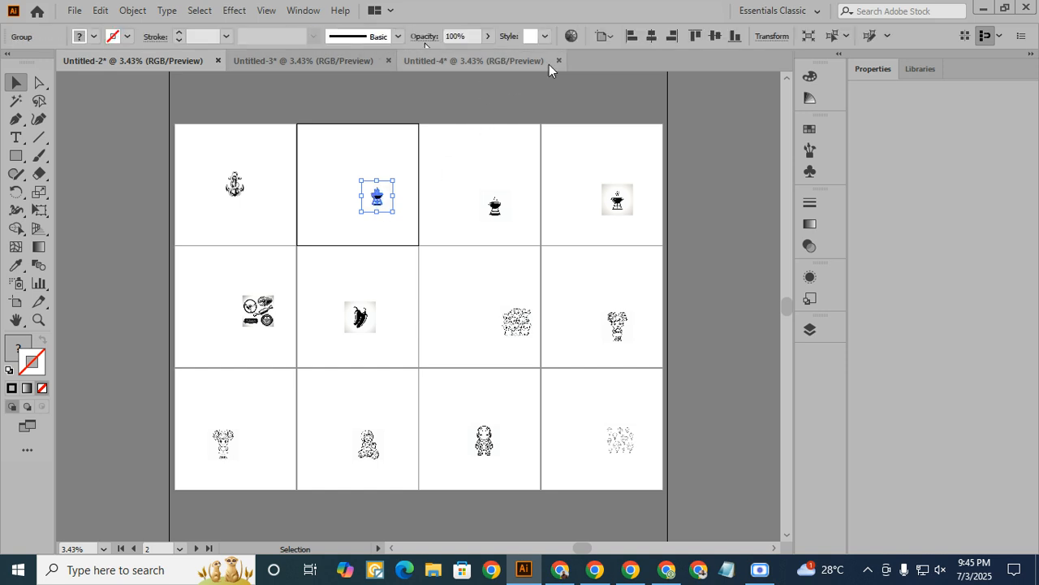
pyautogui.click(651, 36)
pyautogui.click(715, 36)
# - Trace the grill image on the third artboard of the first row, expand it into paths and centre it on the artboard
pyautogui.click(490, 209)
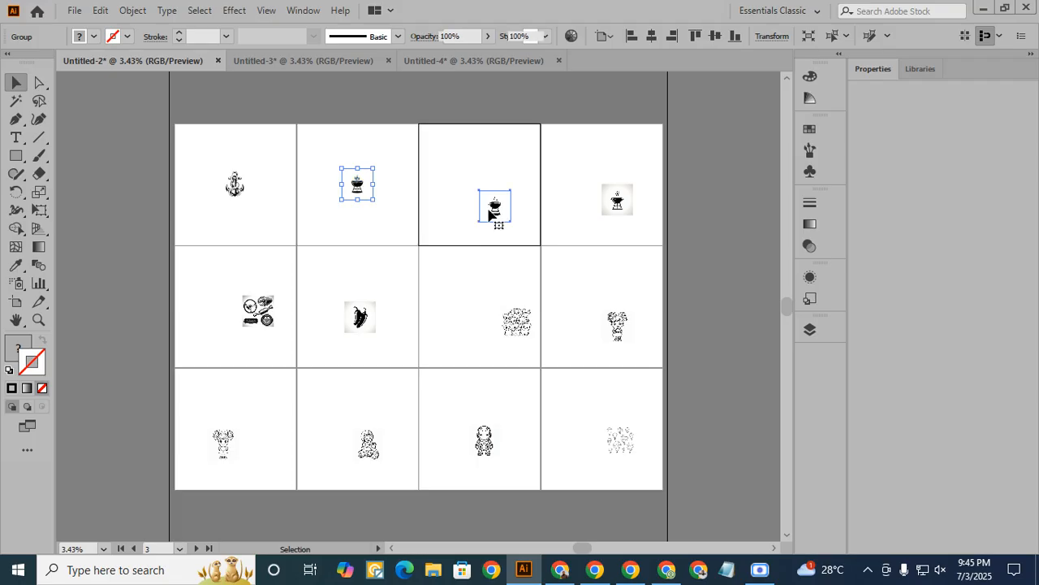
pyautogui.click(335, 36)
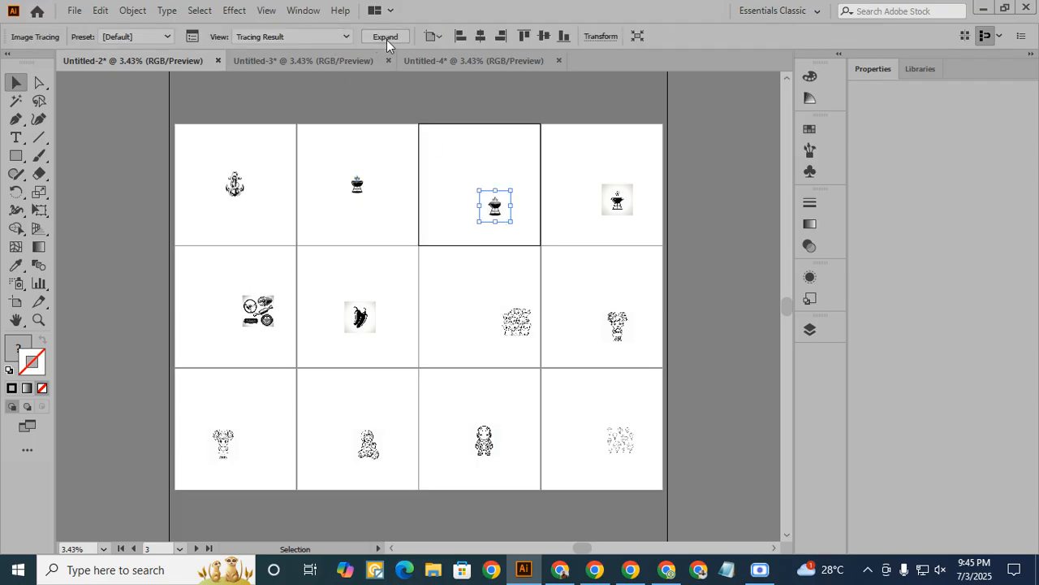
pyautogui.click(386, 36)
pyautogui.click(651, 36)
pyautogui.click(714, 36)
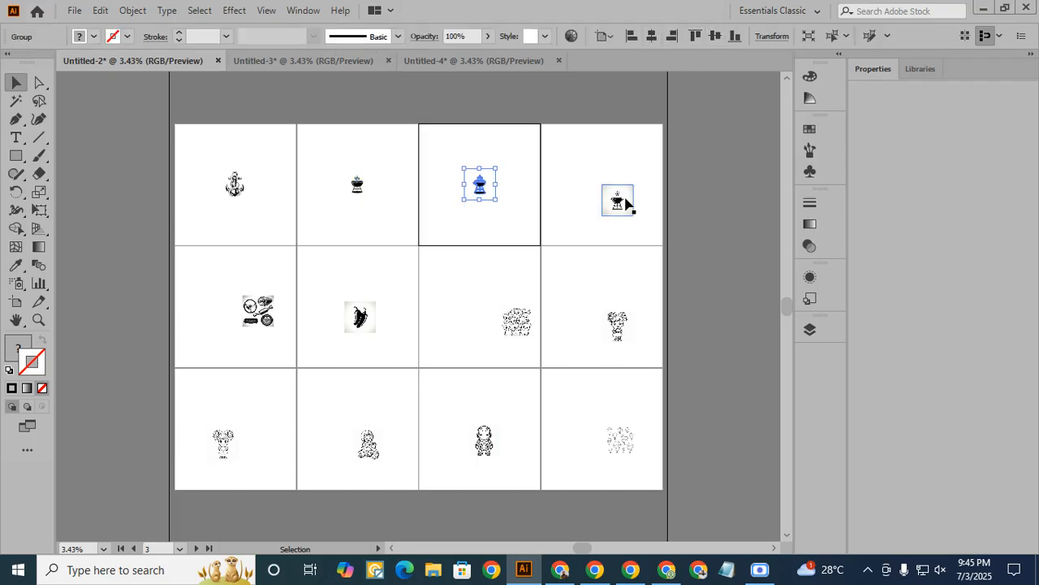
# - Trace and expand image 1 (4) on the last artboard of the first row, and centre it both ways on the artboard
pyautogui.click(625, 200)
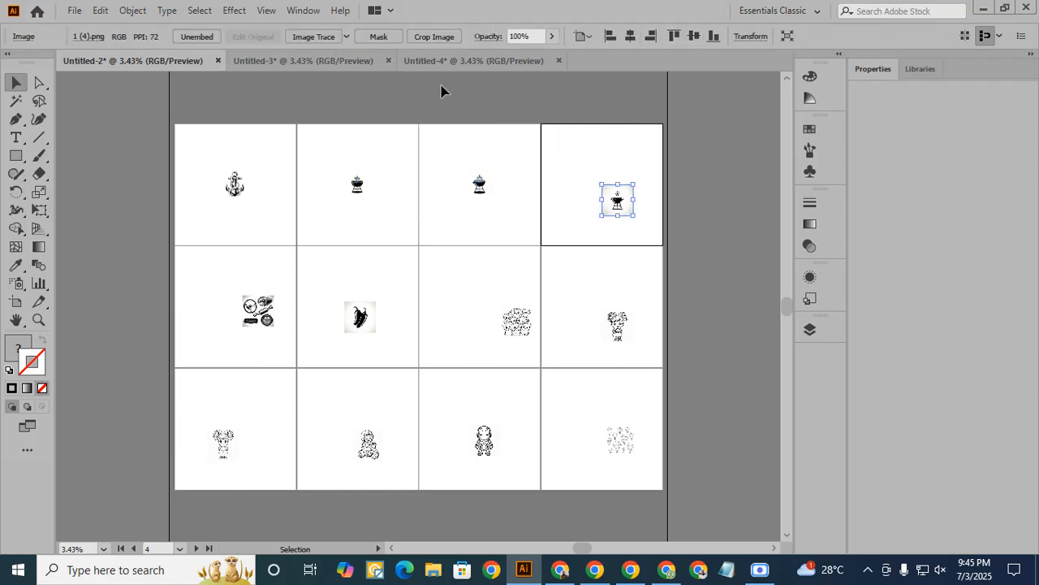
pyautogui.click(327, 39)
pyautogui.click(379, 35)
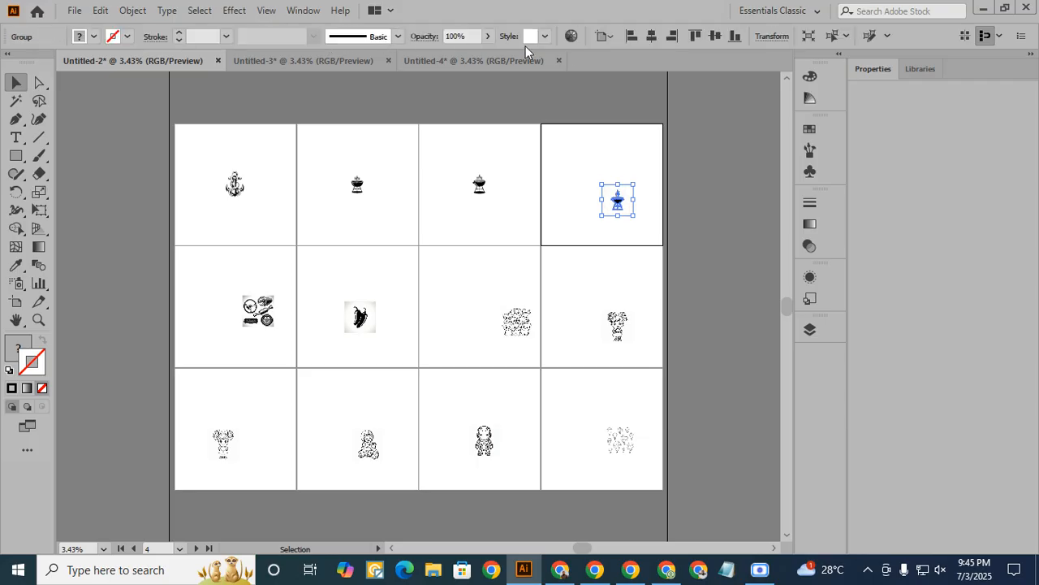
pyautogui.click(651, 36)
pyautogui.click(714, 36)
# - Trace and expand the images 1 (5) and 1 (6) on the first two artboards of the second row, centring each on its artboard
pyautogui.click(255, 326)
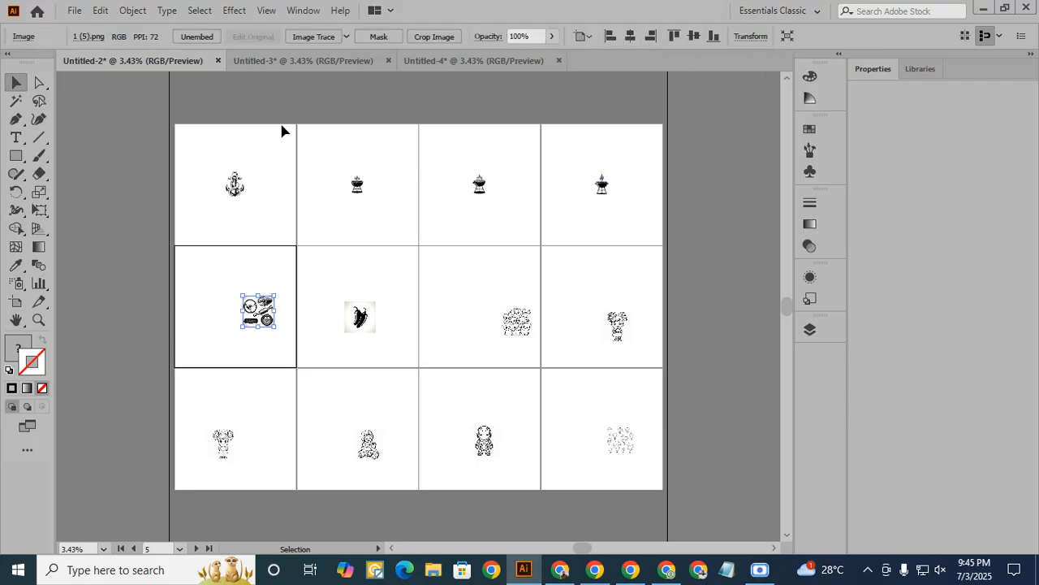
pyautogui.click(327, 39)
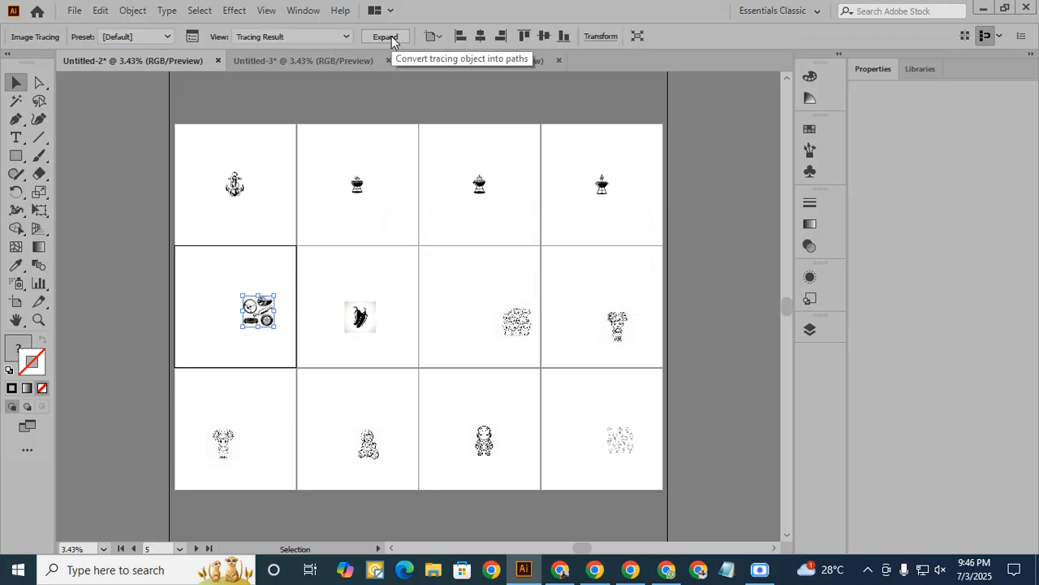
pyautogui.click(391, 38)
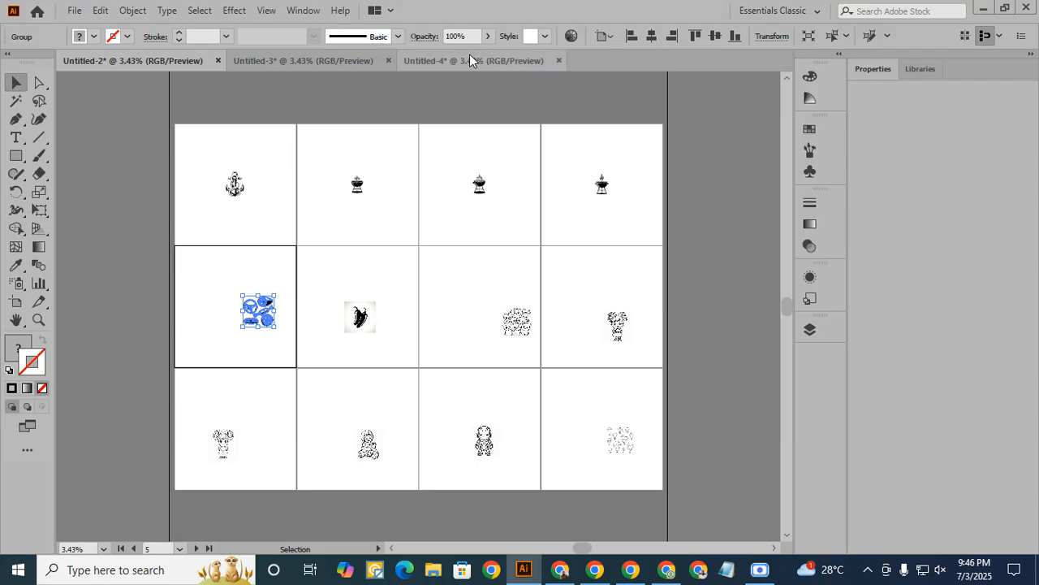
pyautogui.click(360, 318)
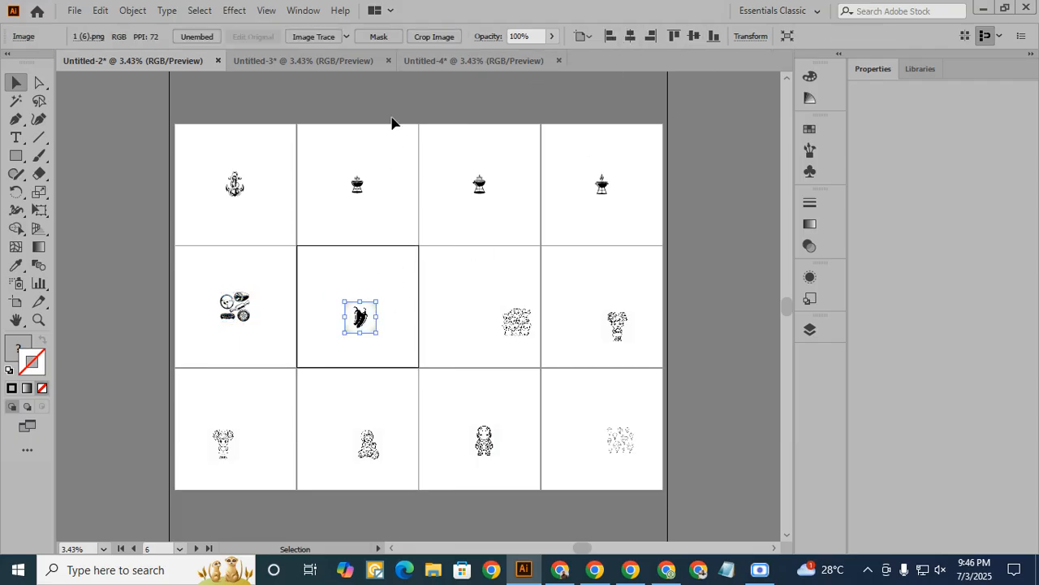
pyautogui.click(336, 46)
pyautogui.click(395, 42)
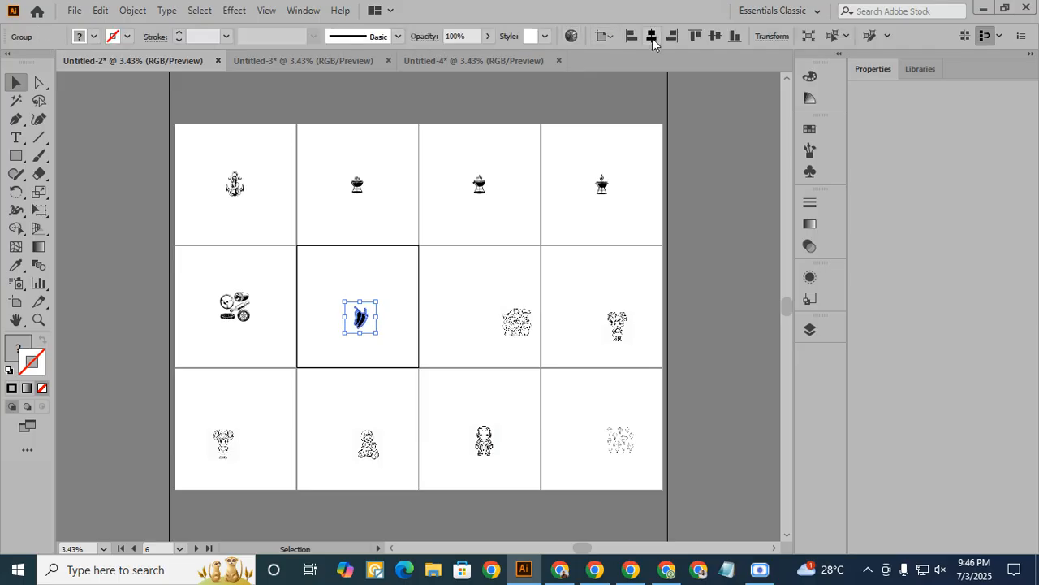
pyautogui.click(651, 37)
pyautogui.click(715, 36)
# - Trace and expand the images 1 (7) and 1 (8) on the last two artboards of the second row, centring each on its artboard
pyautogui.click(523, 313)
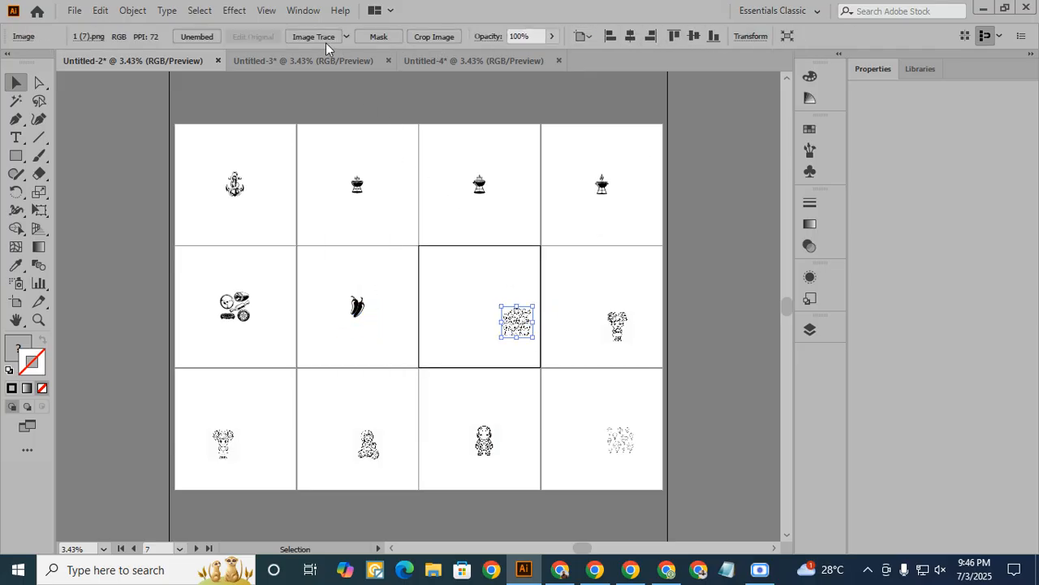
pyautogui.click(383, 39)
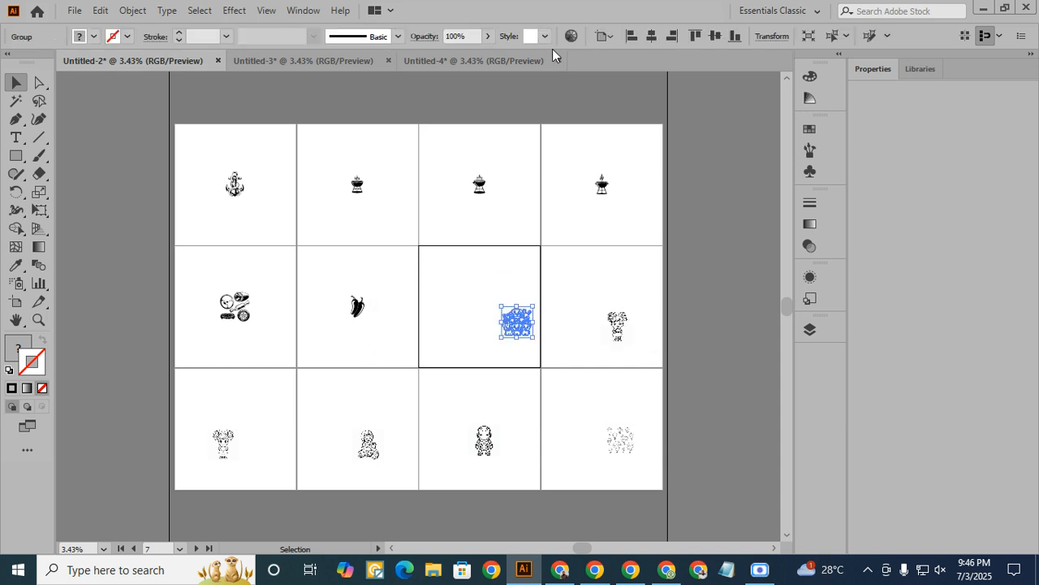
pyautogui.click(651, 36)
pyautogui.click(714, 35)
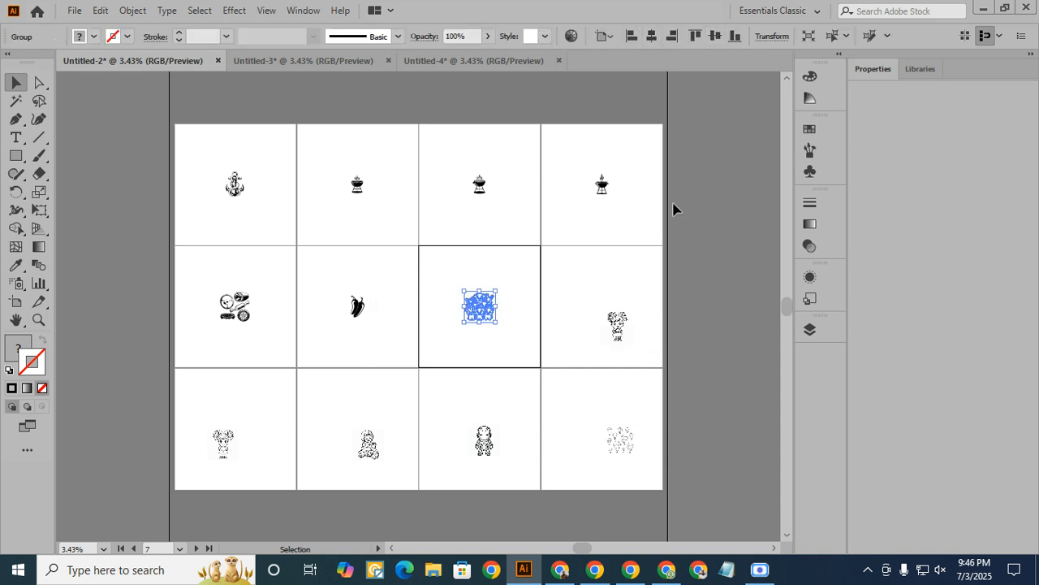
pyautogui.click(617, 325)
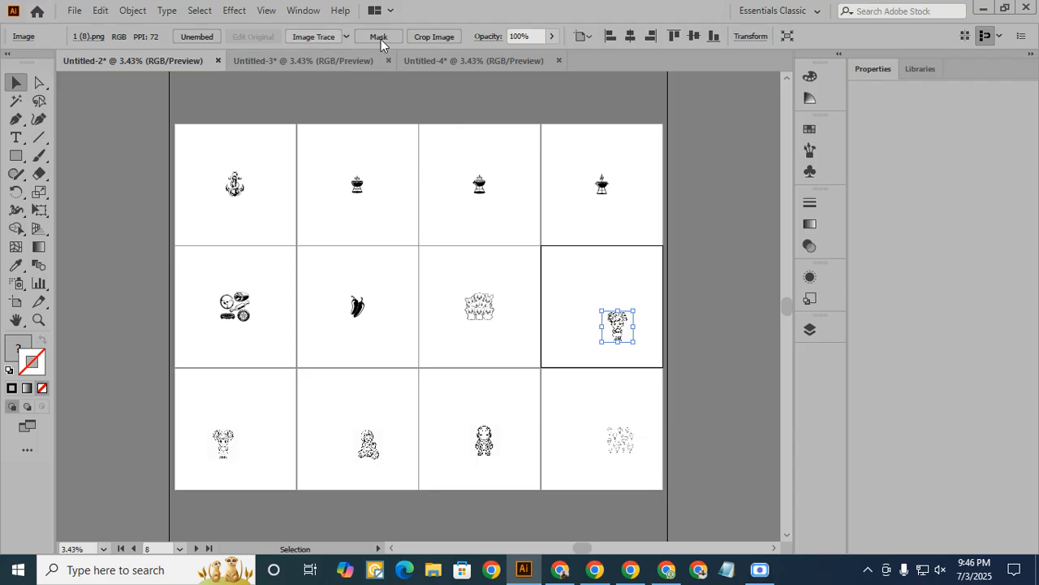
pyautogui.click(381, 39)
pyautogui.click(387, 38)
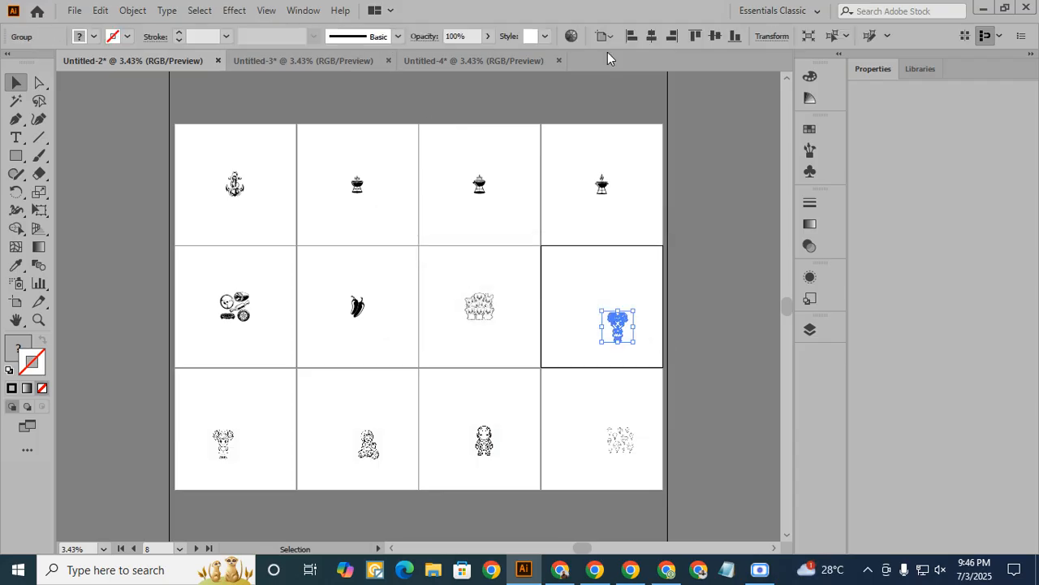
pyautogui.click(651, 35)
pyautogui.click(716, 35)
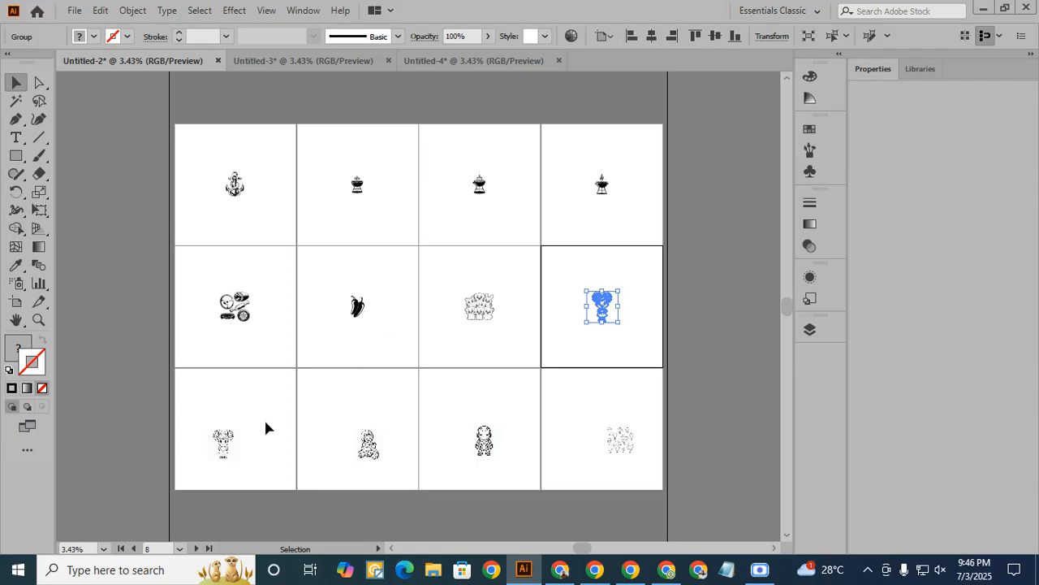
# - Trace and expand the images on the first two artboards of the third row, centring each horizontally and vertically on its artboard
pyautogui.click(223, 442)
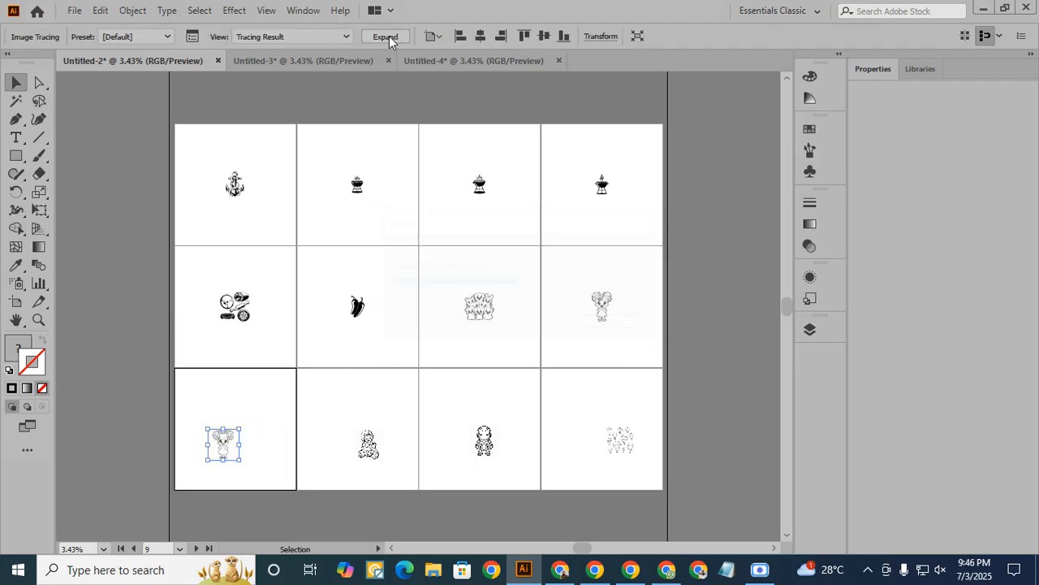
pyautogui.click(389, 36)
pyautogui.click(652, 37)
pyautogui.click(715, 36)
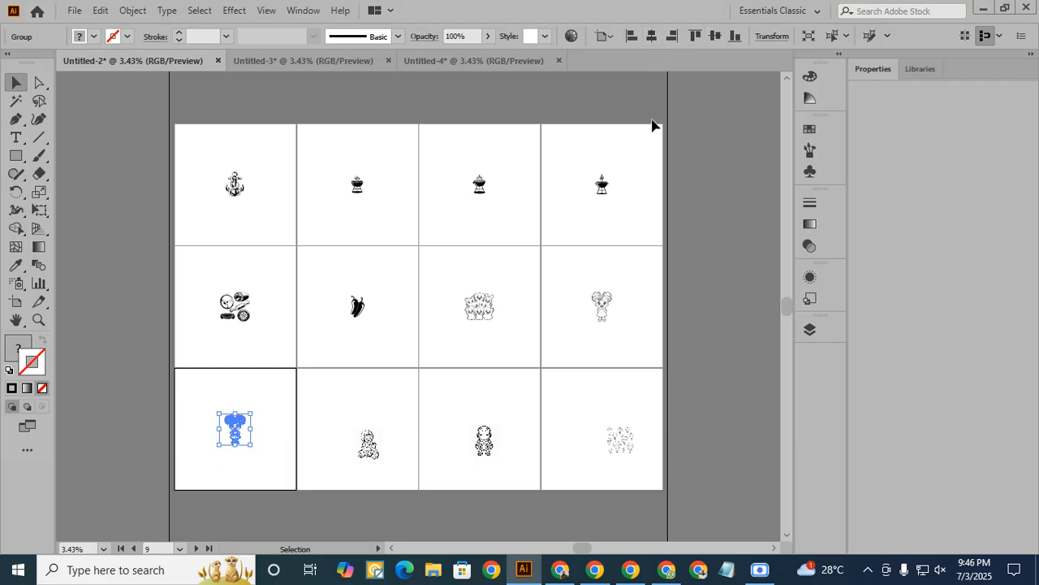
pyautogui.click(367, 445)
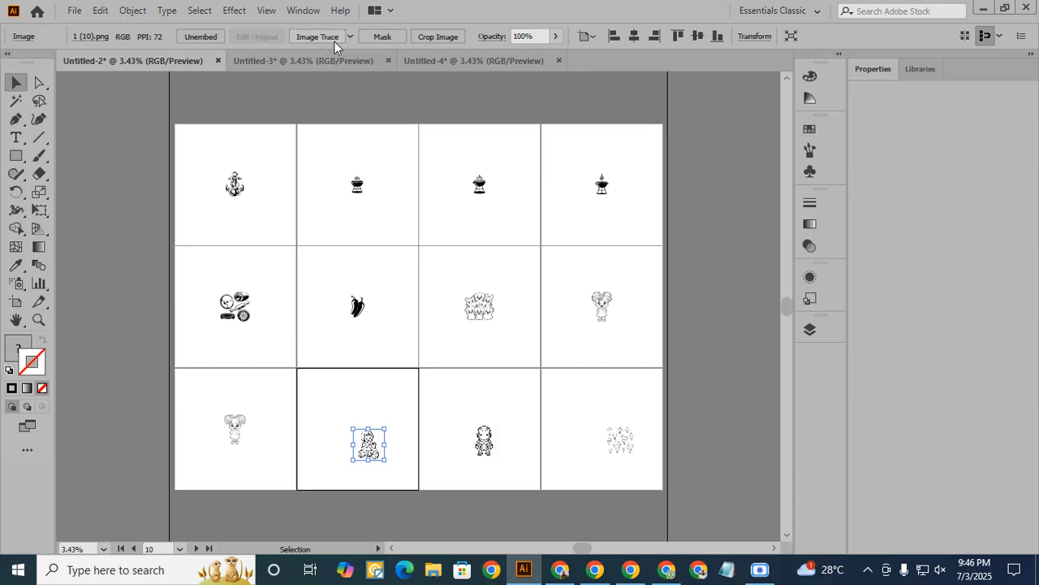
pyautogui.click(389, 38)
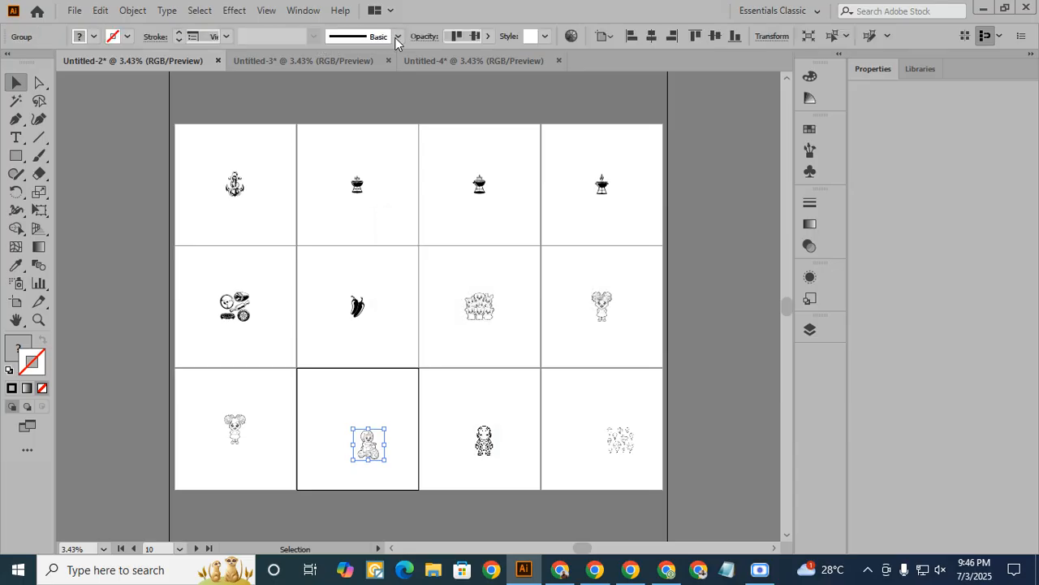
pyautogui.click(632, 36)
pyautogui.click(652, 37)
pyautogui.click(715, 37)
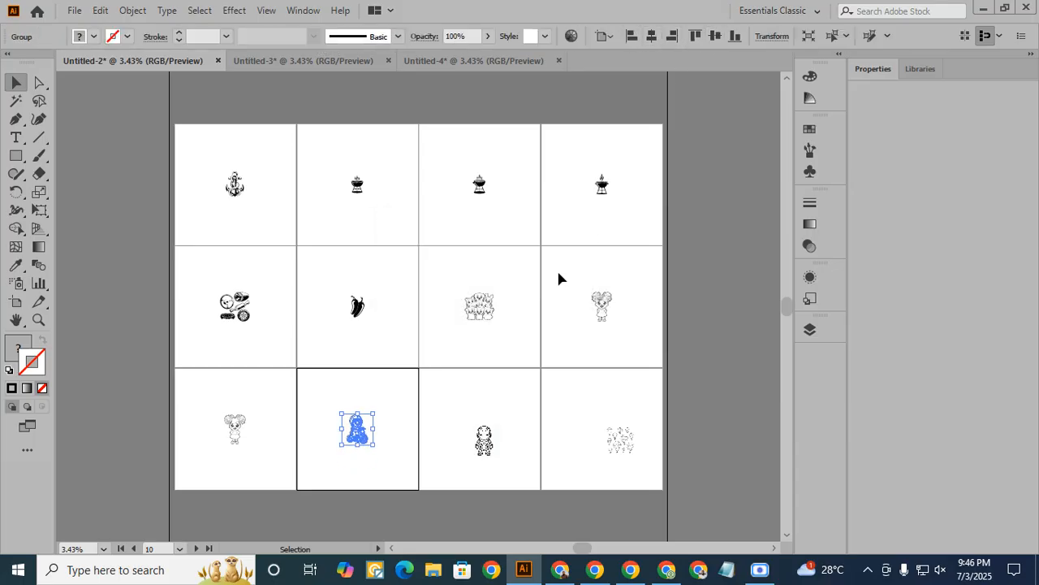
# - Trace and expand the images 1 (11) and 1 (12) on the last two artboards of the third row, centring each on its artboard
pyautogui.click(482, 444)
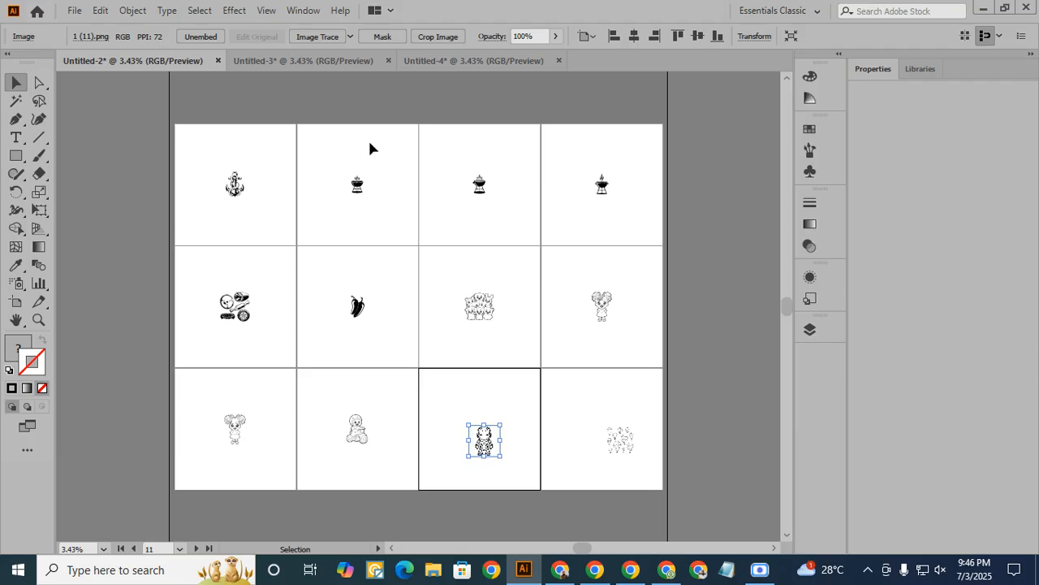
pyautogui.click(333, 38)
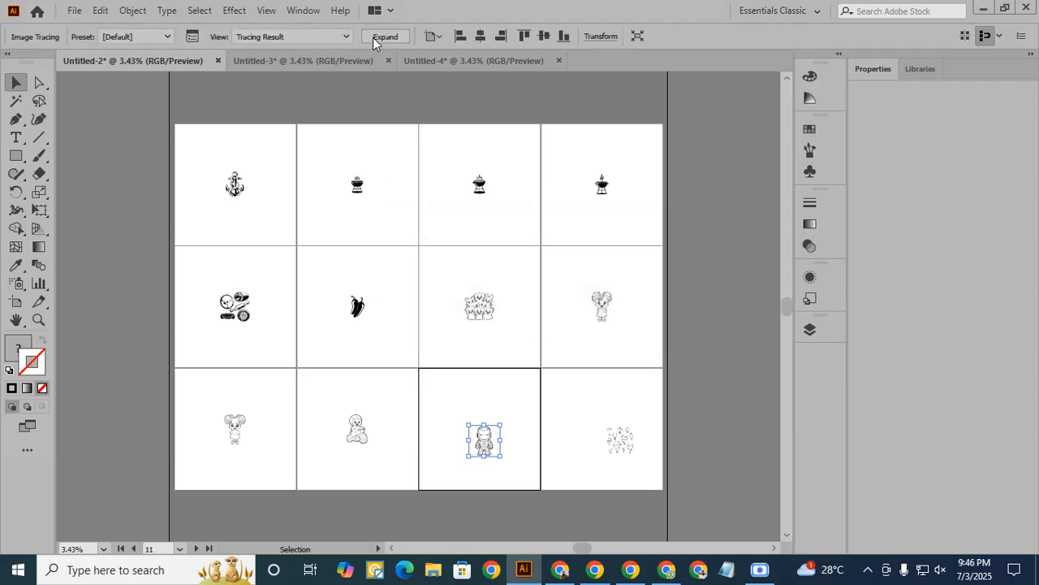
pyautogui.click(384, 38)
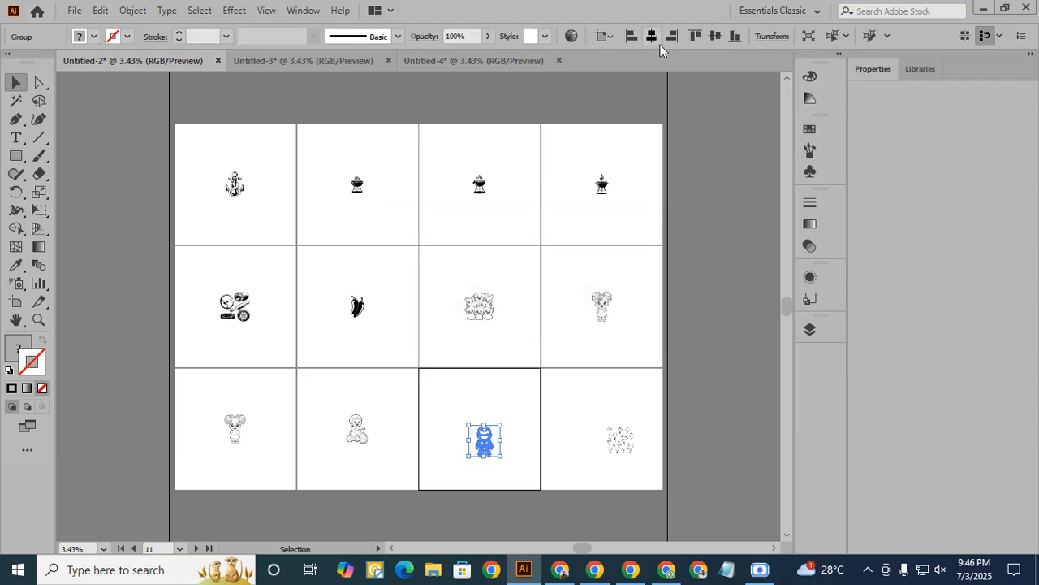
pyautogui.click(715, 36)
pyautogui.click(609, 429)
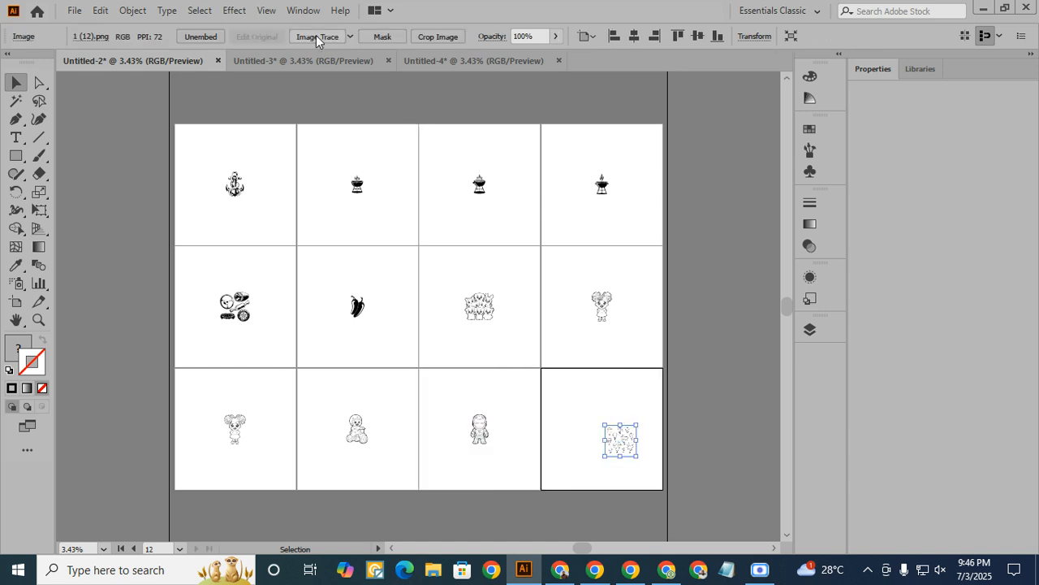
pyautogui.click(341, 41)
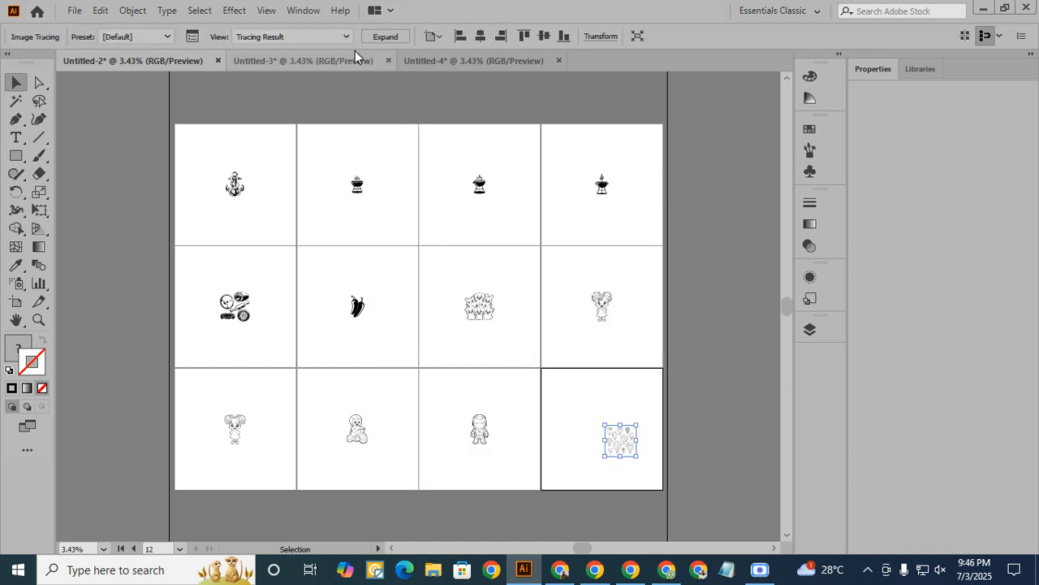
pyautogui.click(395, 37)
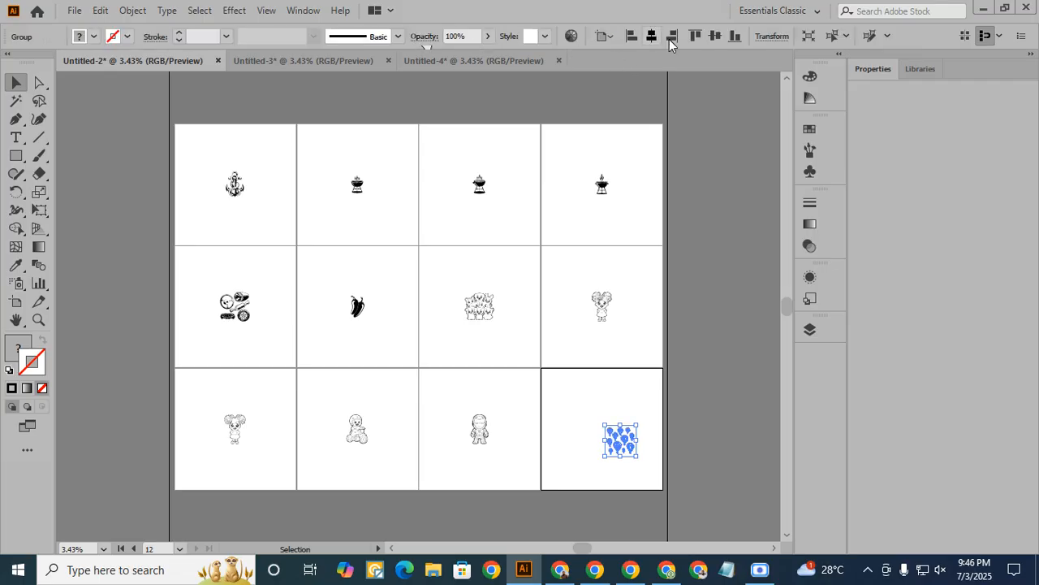
pyautogui.click(651, 36)
pyautogui.click(715, 37)
# - Enlarge the anchor and the grill on the first two artboards proportionally from their centres to nearly fill them, and reselect the anchor
pyautogui.click(235, 187)
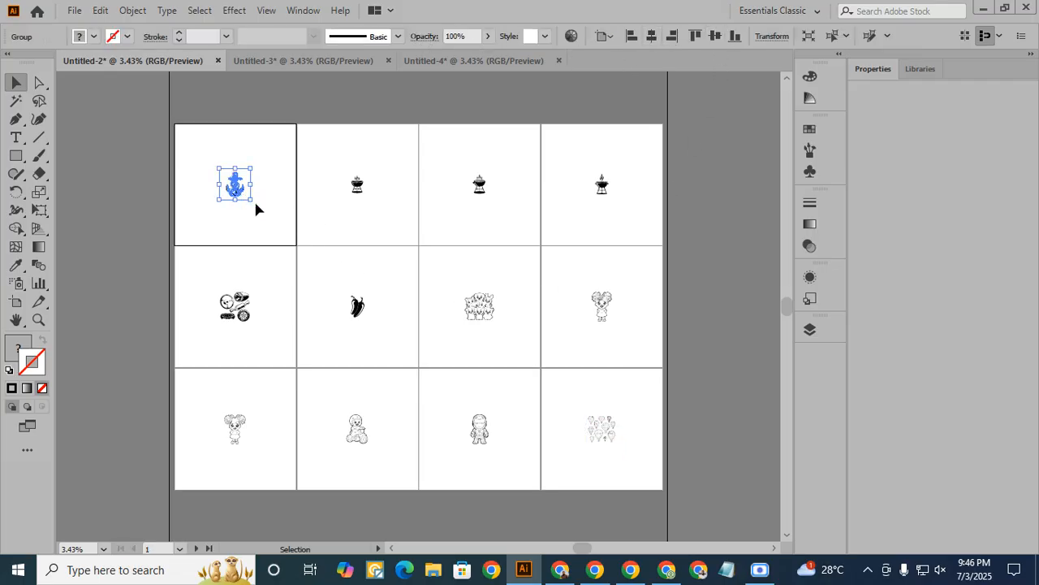
pyautogui.moveTo(251, 199); pyautogui.dragTo(286, 236)
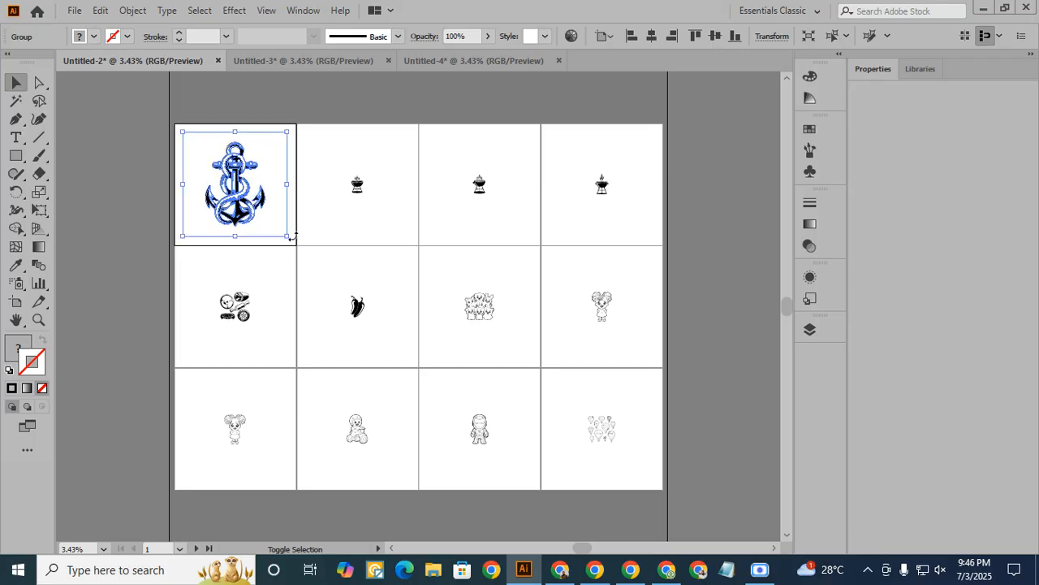
pyautogui.click(358, 185)
pyautogui.moveTo(364, 194); pyautogui.dragTo(415, 238)
pyautogui.click(272, 203)
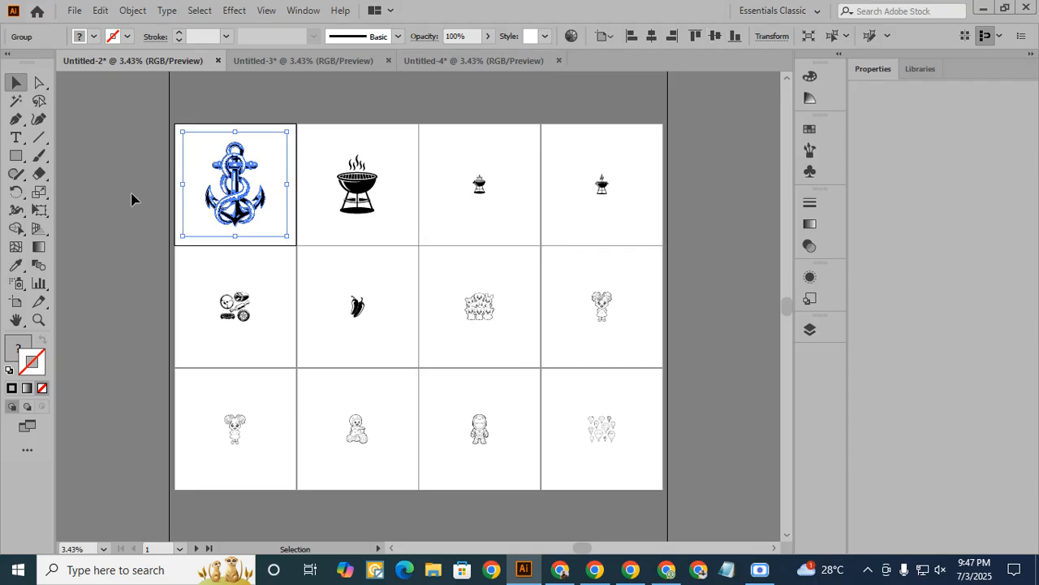
pyautogui.click(339, 226)
pyautogui.click(244, 198)
pyautogui.moveTo(289, 234)
pyautogui.mouseDown()
pyautogui.moveTo(263, 209)
pyautogui.moveTo(290, 237)
pyautogui.mouseUp()
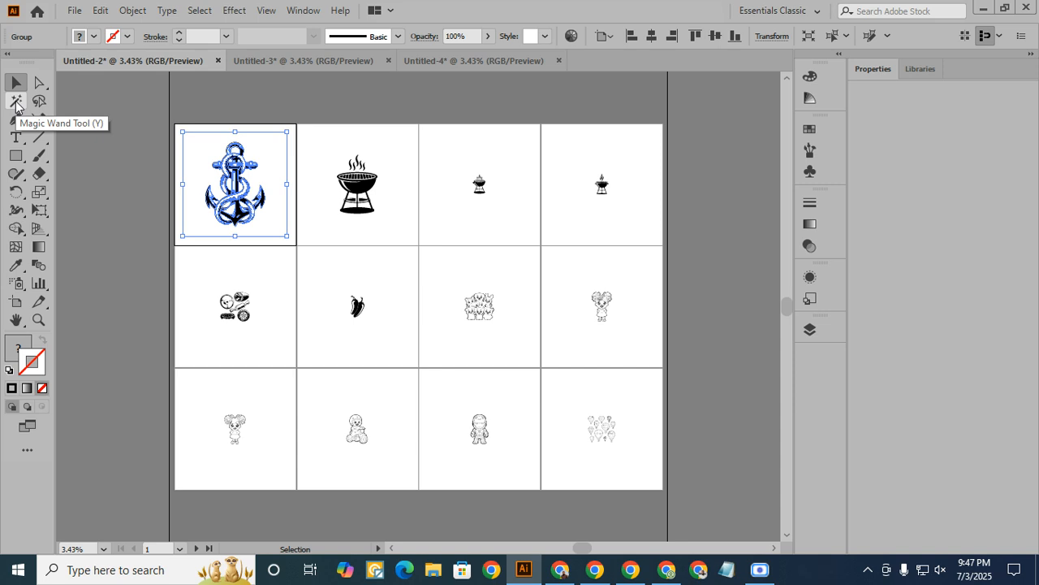
pyautogui.click(16, 101)
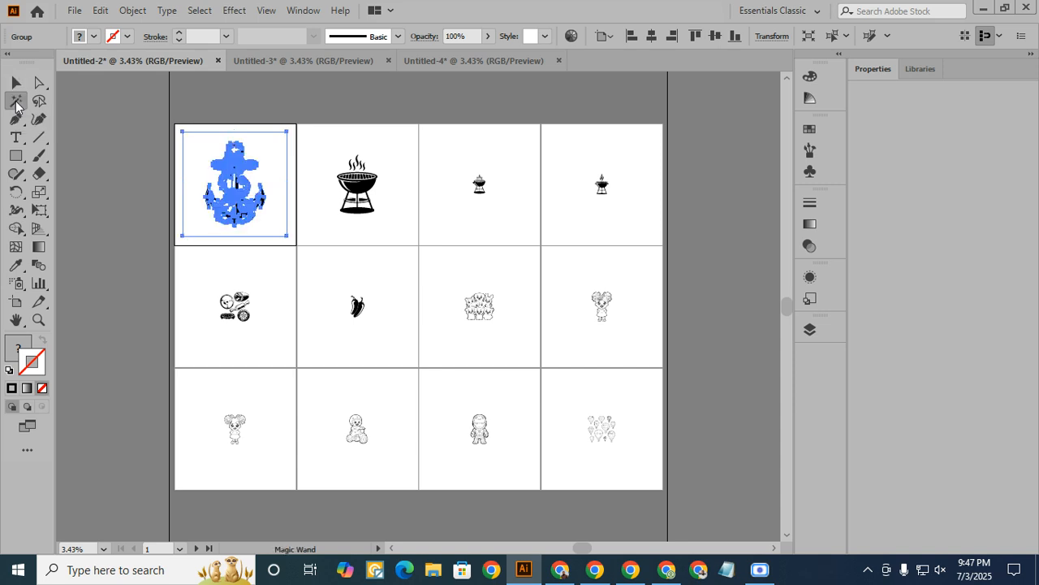
pyautogui.click(203, 147)
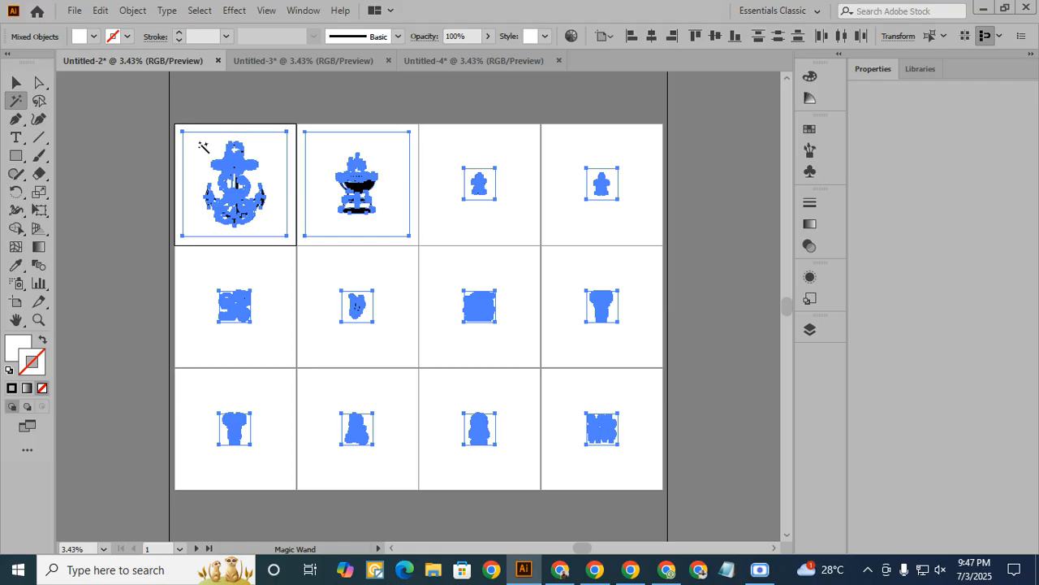
pyautogui.click(17, 83)
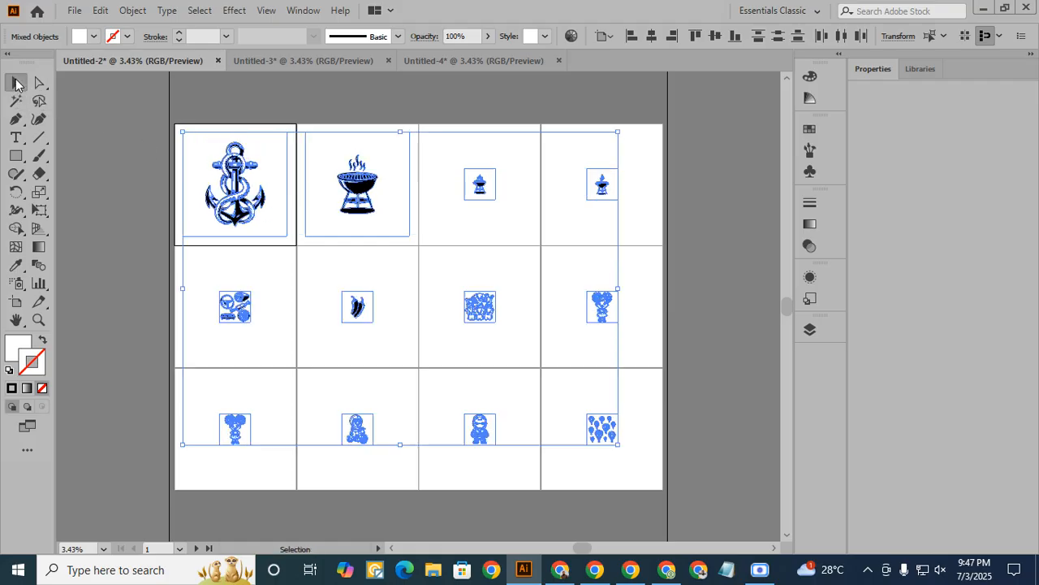
pyautogui.click(489, 315)
pyautogui.click(488, 204)
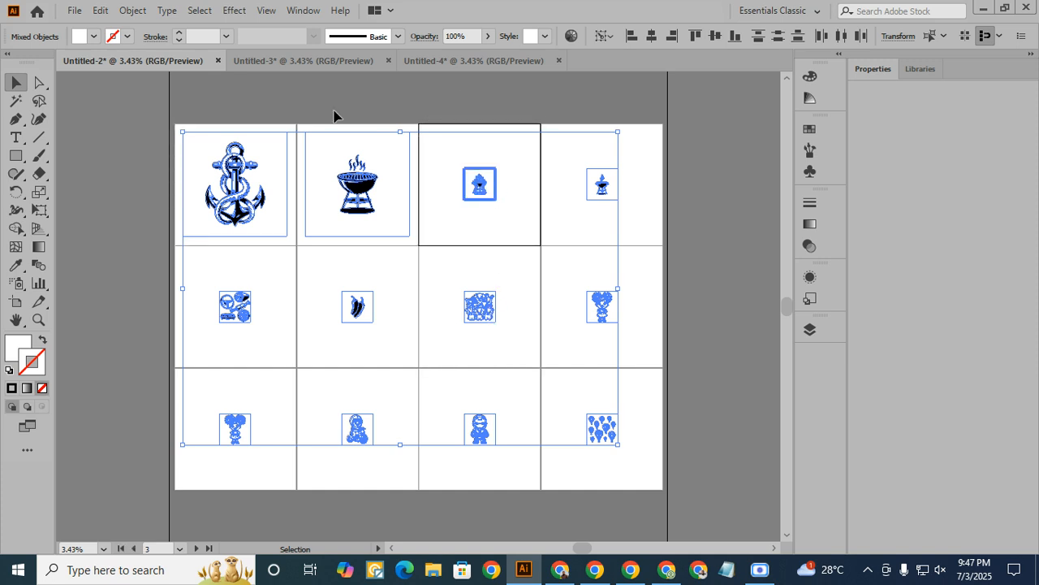
pyautogui.click(274, 113)
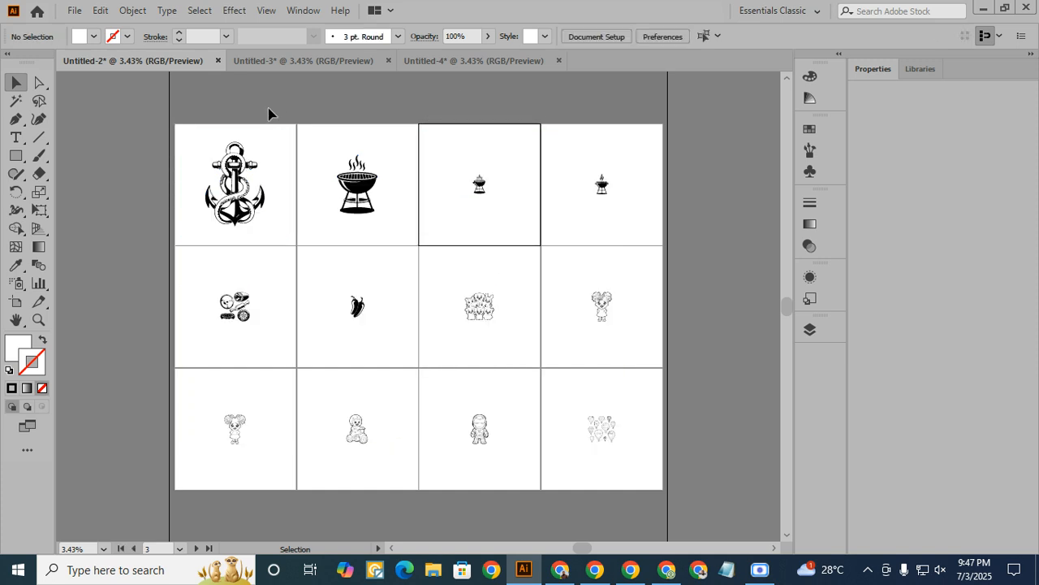
# - Select all white-filled shapes of the traced artwork across the twelve artboards with the Magic Wand and delete them
pyautogui.click(468, 313)
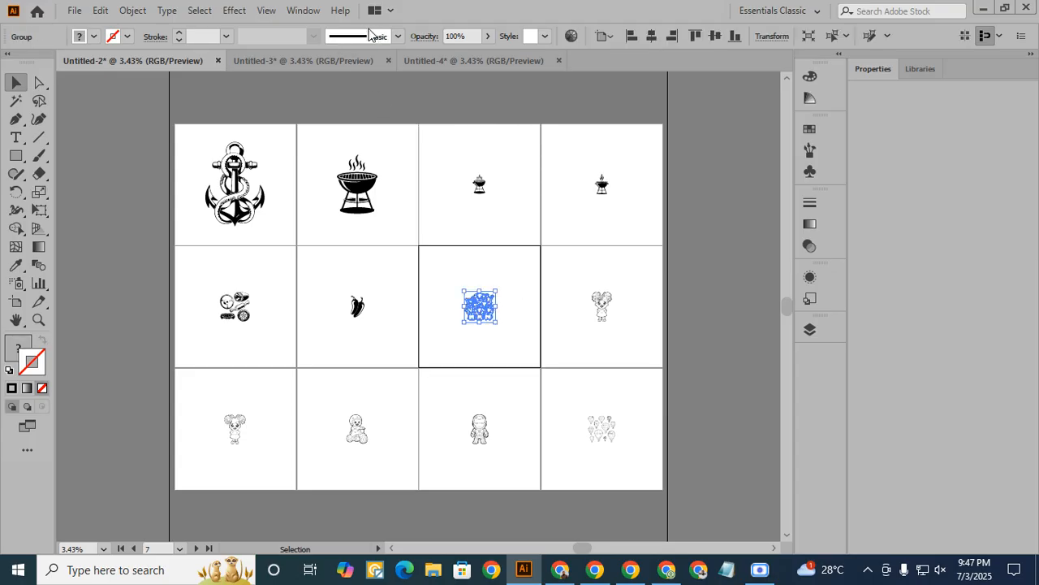
pyautogui.click(16, 100)
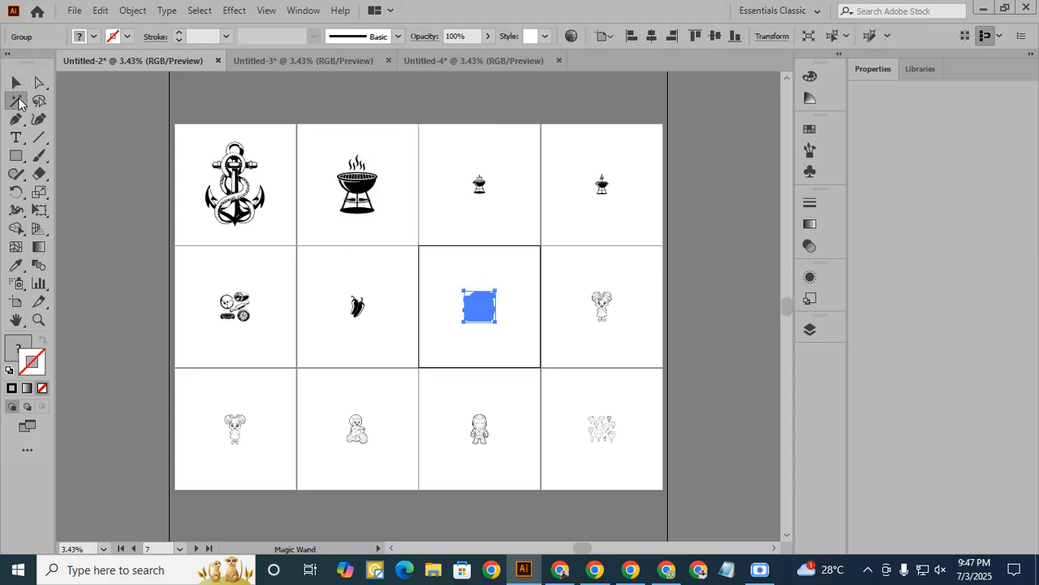
pyautogui.click(199, 151)
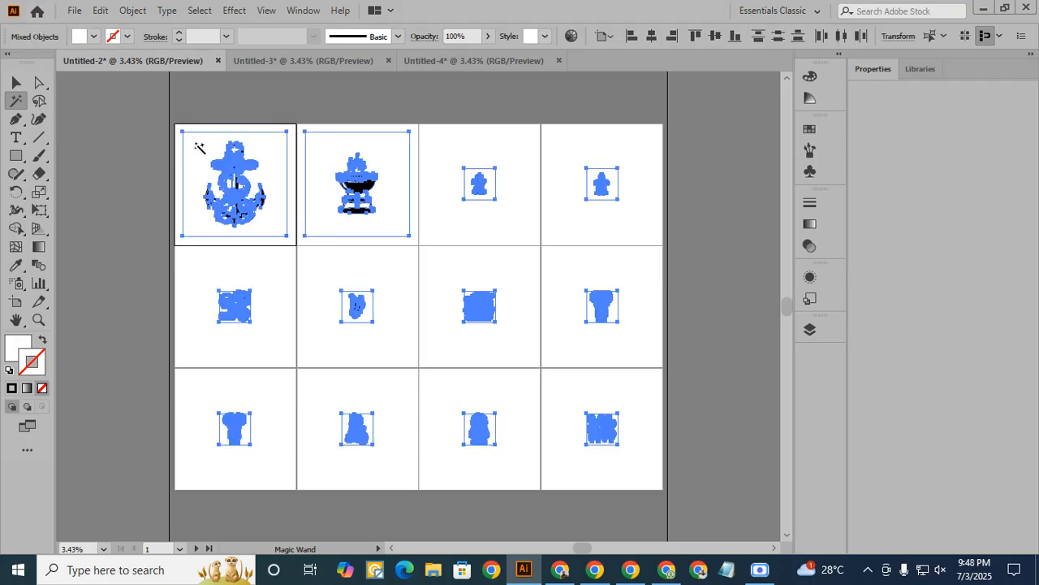
pyautogui.press('Delete')
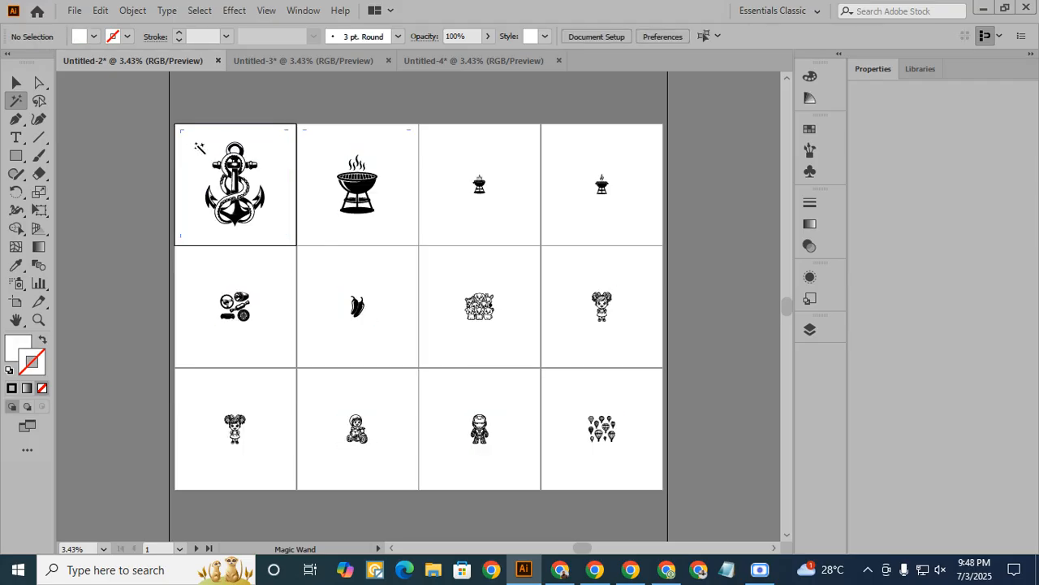
pyautogui.click(17, 83)
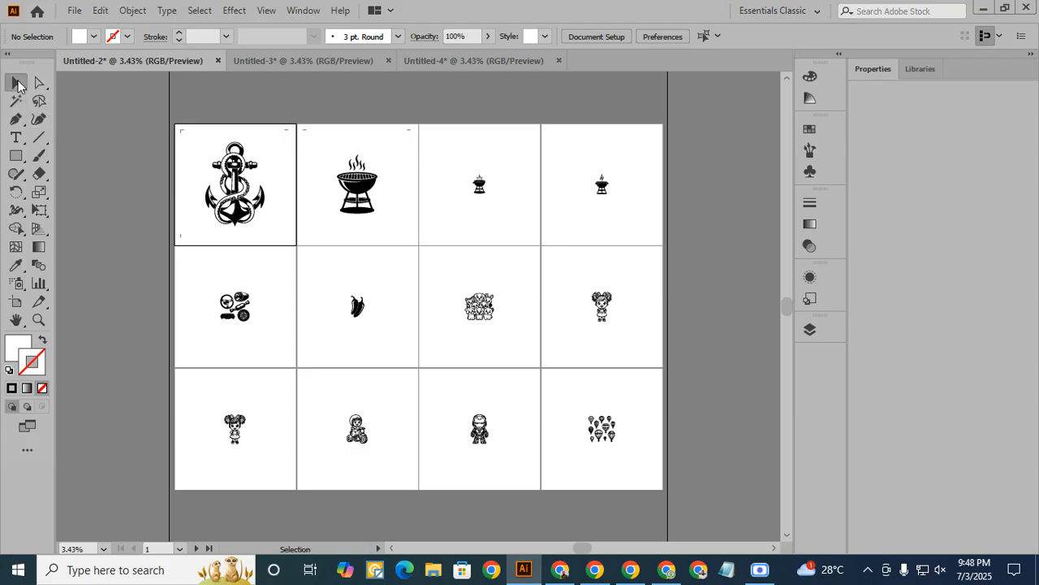
# - Check the background removal by moving the anchor and the first two grills above their artboards and back onto them
pyautogui.click(375, 194)
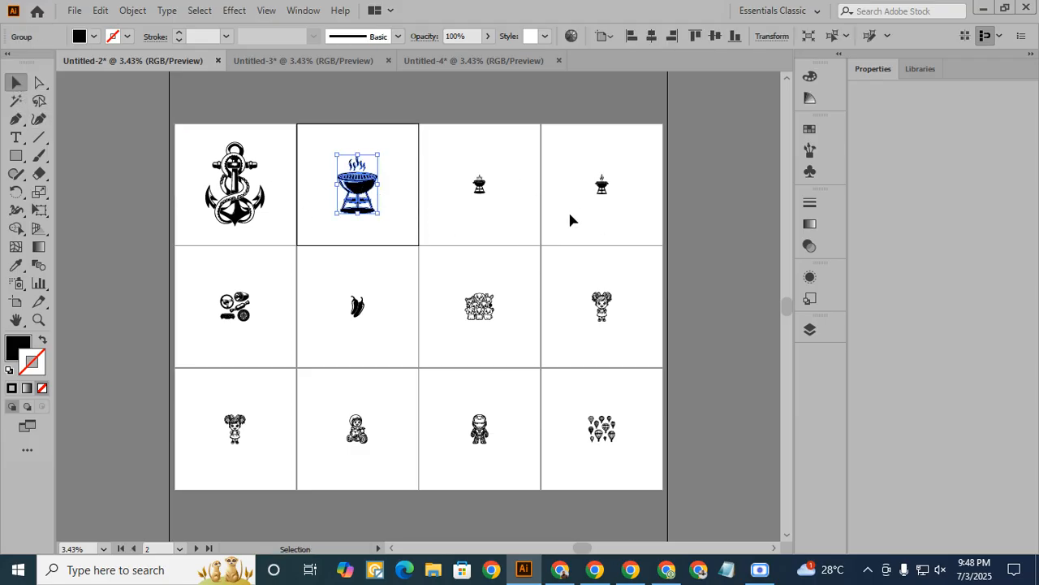
pyautogui.moveTo(262, 221); pyautogui.dragTo(276, 144)
pyautogui.click(357, 114)
pyautogui.moveTo(357, 184); pyautogui.dragTo(375, 110)
pyautogui.moveTo(479, 185); pyautogui.dragTo(481, 108)
pyautogui.click(542, 123)
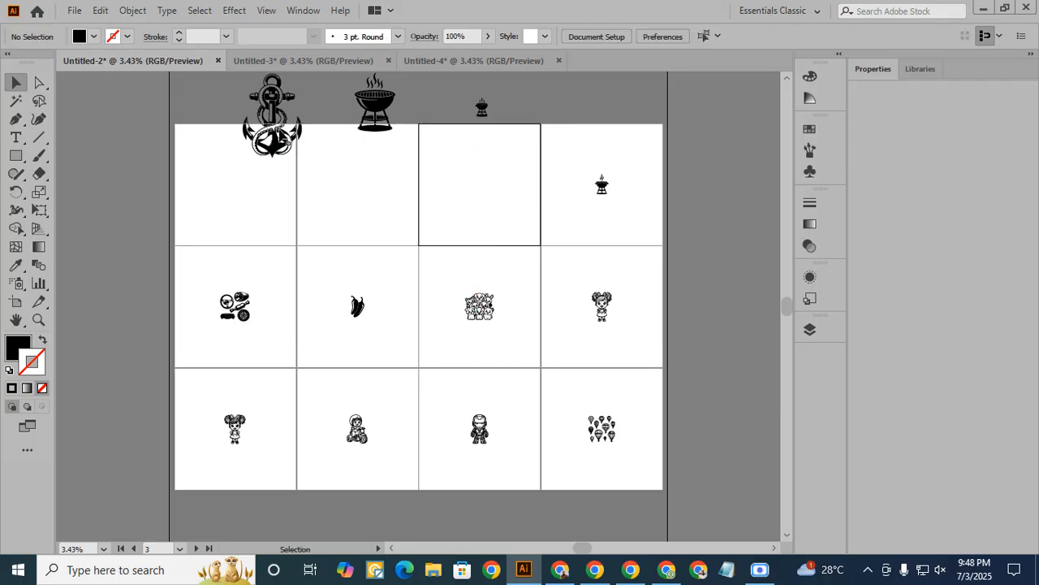
pyautogui.moveTo(275, 148); pyautogui.dragTo(233, 196)
pyautogui.moveTo(374, 110); pyautogui.dragTo(349, 196)
pyautogui.moveTo(482, 108); pyautogui.dragTo(478, 192)
# - Centre the anchor on its artboard and enlarge it proportionally from its centre to nearly fill the artboard height
pyautogui.moveTo(250, 215)
pyautogui.mouseDown()
pyautogui.moveTo(260, 204)
pyautogui.moveTo(255, 220)
pyautogui.mouseUp()
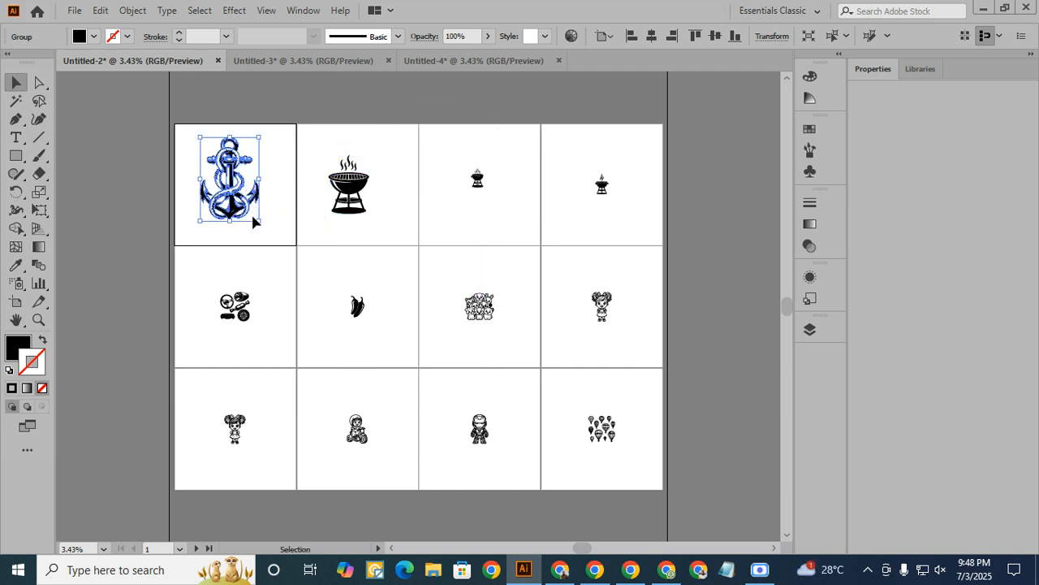
pyautogui.click(719, 37)
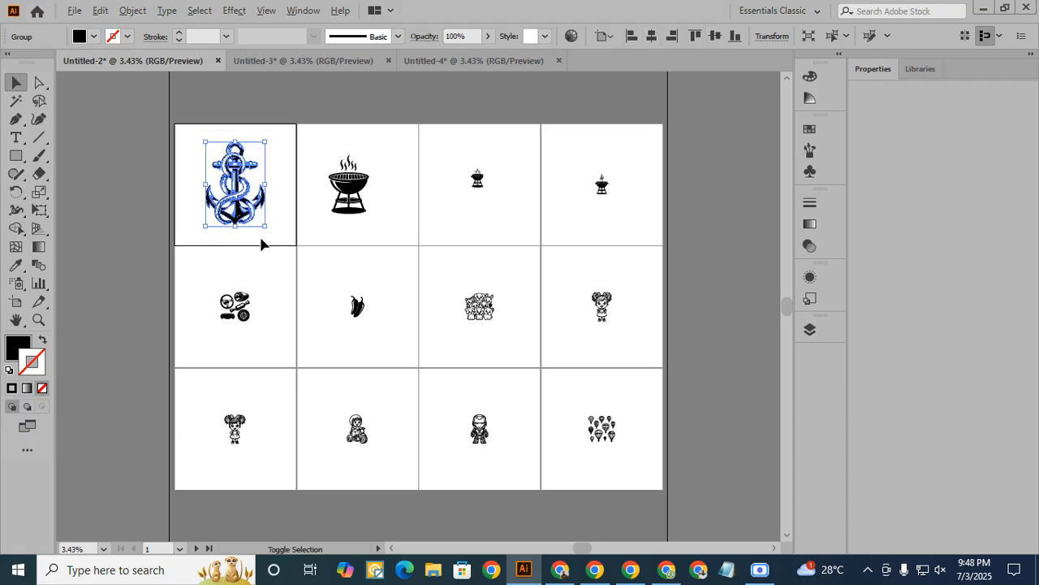
pyautogui.moveTo(268, 229); pyautogui.dragTo(275, 237)
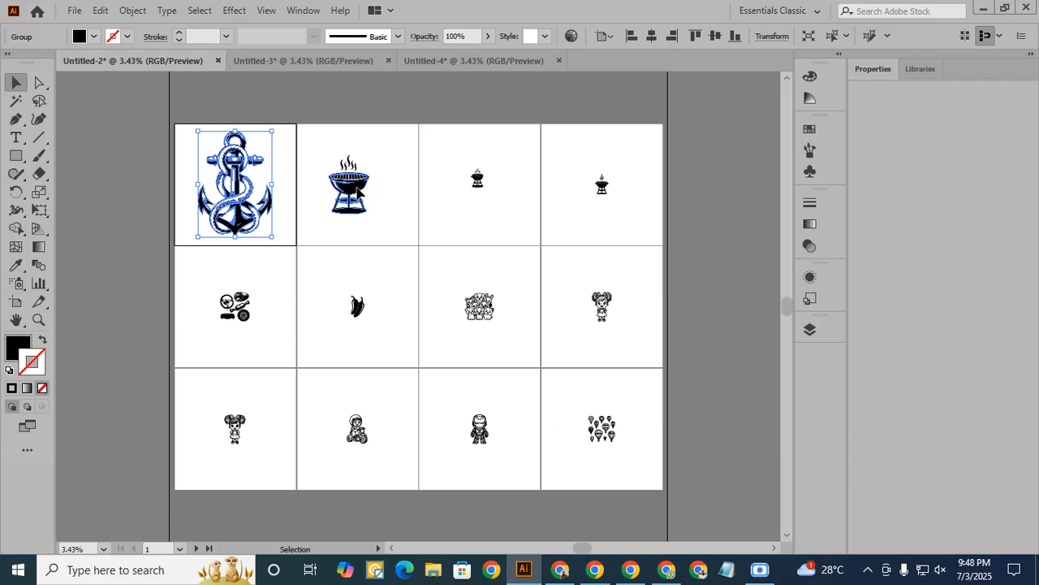
# - Enlarge the grill on the second artboard proportionally from its centre and align it horizontally and vertically to the artboard's centre
pyautogui.click(369, 215)
pyautogui.moveTo(369, 216); pyautogui.dragTo(391, 237)
pyautogui.click(652, 35)
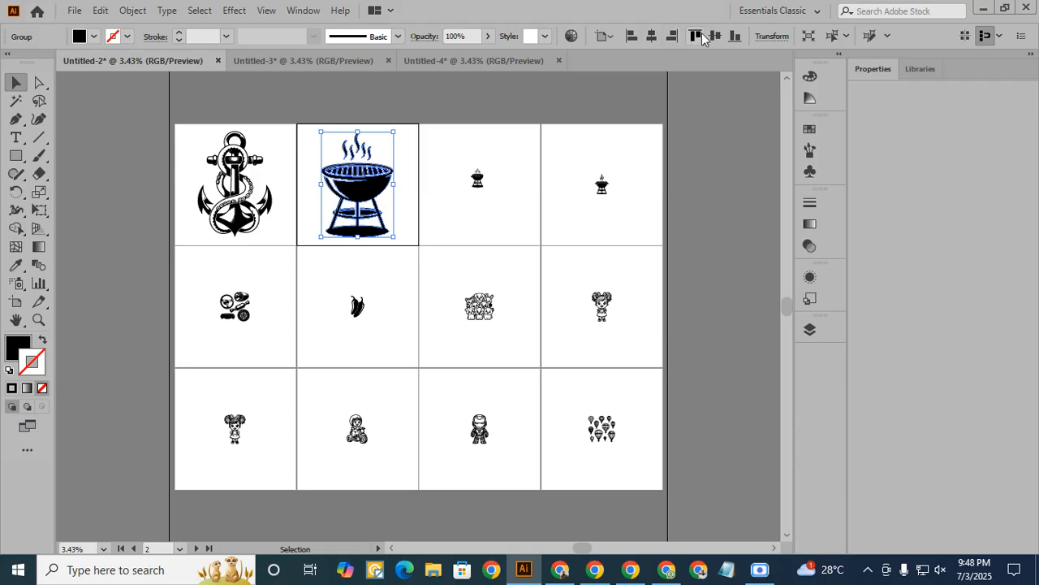
pyautogui.click(714, 36)
# - Enlarge the grills on the last two artboards of the first row proportionally from their centres to nearly fill them
pyautogui.click(478, 179)
pyautogui.moveTo(484, 188); pyautogui.dragTo(528, 225)
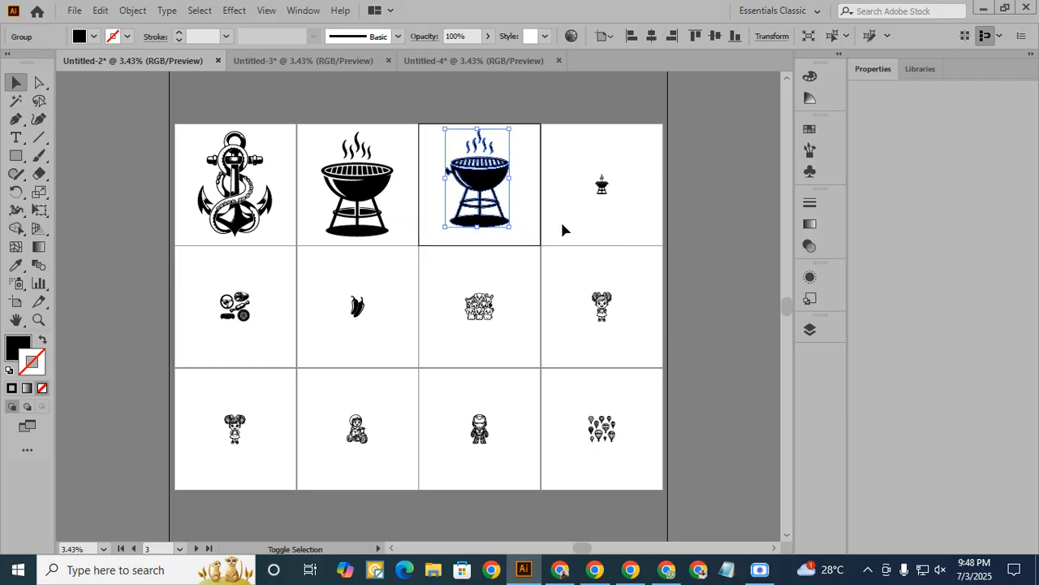
pyautogui.click(602, 185)
pyautogui.moveTo(610, 198); pyautogui.dragTo(641, 242)
# - Enlarge the girl, animal group, chili peppers and car parts in the second row proportionally from their centres to nearly fill their artboards
pyautogui.click(605, 315)
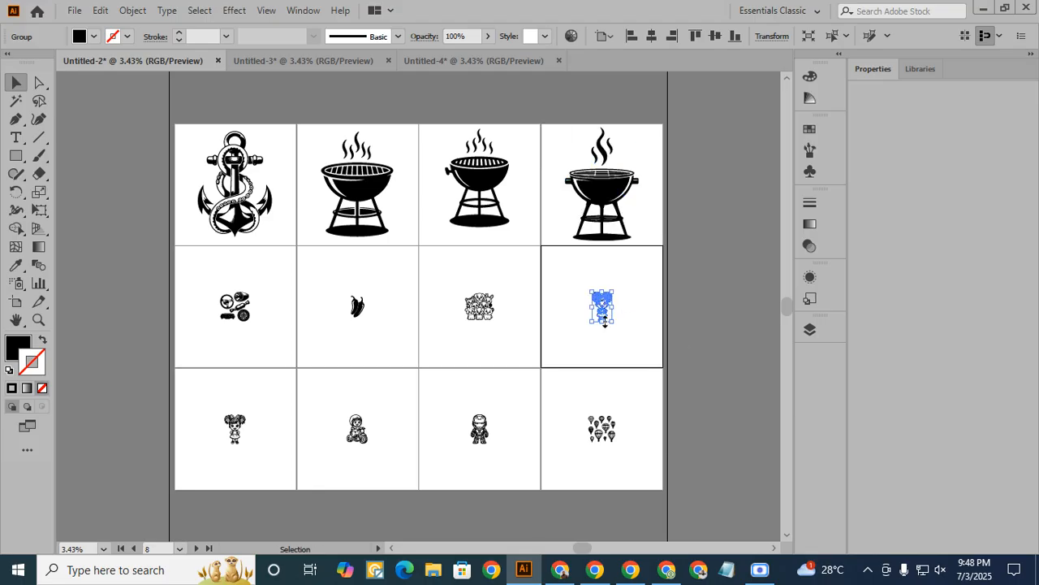
pyautogui.moveTo(614, 323); pyautogui.dragTo(652, 359)
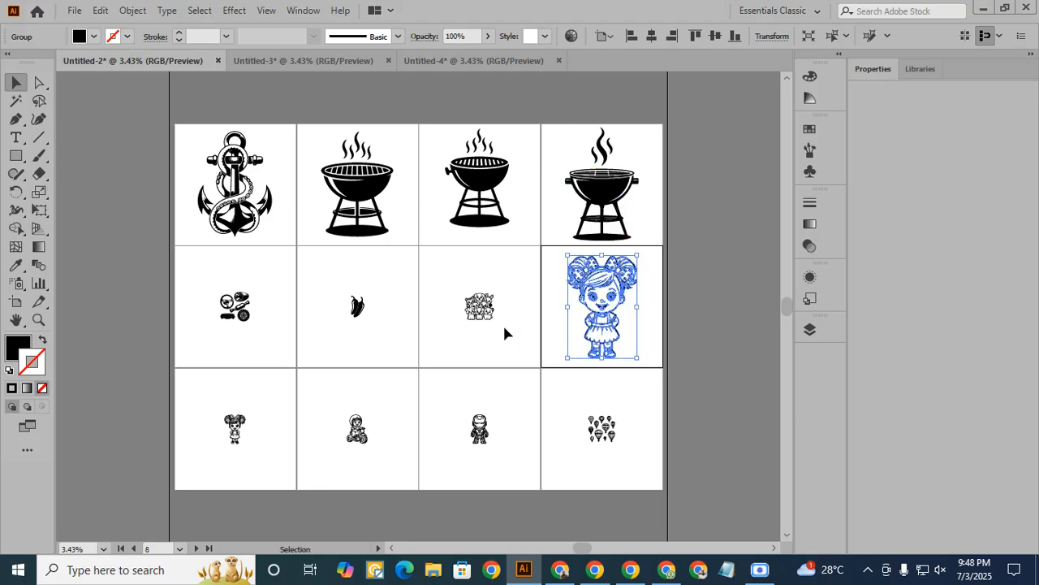
pyautogui.click(479, 307)
pyautogui.moveTo(493, 319); pyautogui.dragTo(534, 352)
pyautogui.click(357, 306)
pyautogui.moveTo(368, 322); pyautogui.dragTo(419, 359)
pyautogui.click(249, 322)
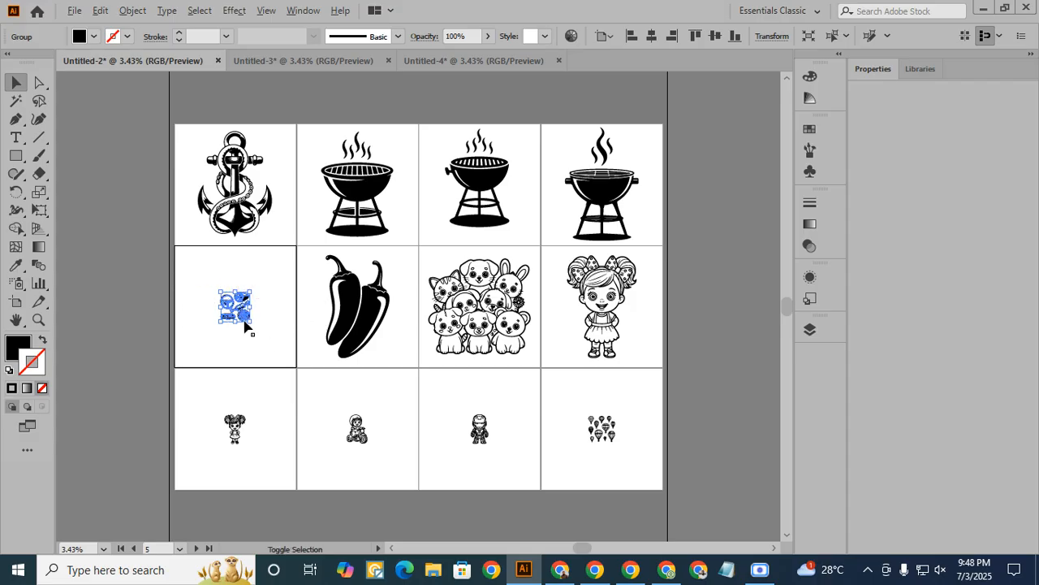
pyautogui.moveTo(253, 324); pyautogui.dragTo(295, 363)
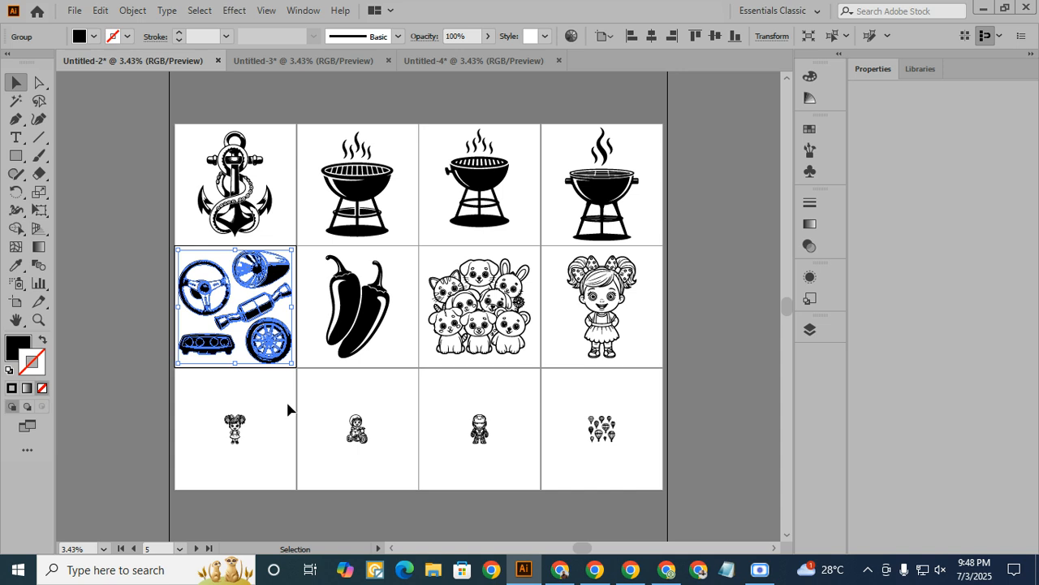
# - Enlarge the girl, motorcycle rider, armoured figure and balloons in the third row proportionally from their centres to nearly fill their artboards
pyautogui.click(238, 438)
pyautogui.moveTo(246, 445); pyautogui.dragTo(288, 477)
pyautogui.click(355, 428)
pyautogui.moveTo(367, 444); pyautogui.dragTo(397, 479)
pyautogui.click(479, 428)
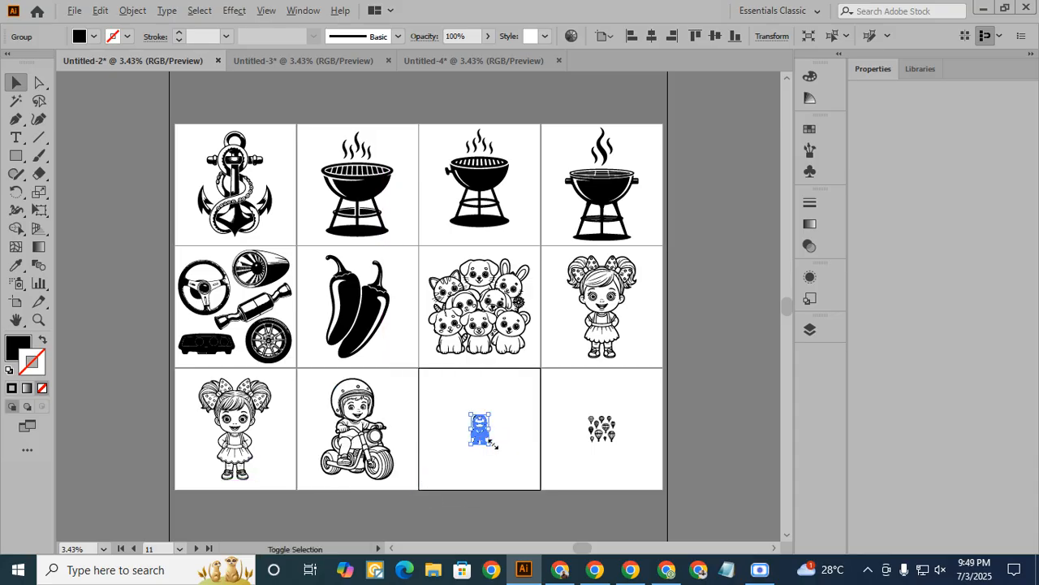
pyautogui.moveTo(488, 443); pyautogui.dragTo(524, 482)
pyautogui.click(601, 428)
pyautogui.moveTo(614, 442); pyautogui.dragTo(654, 480)
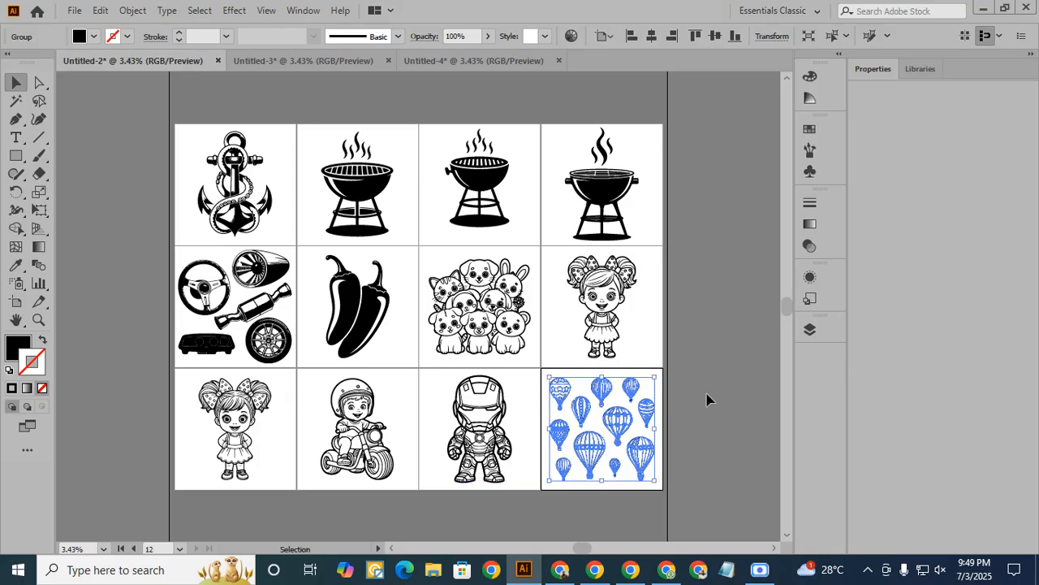
pyautogui.click(704, 366)
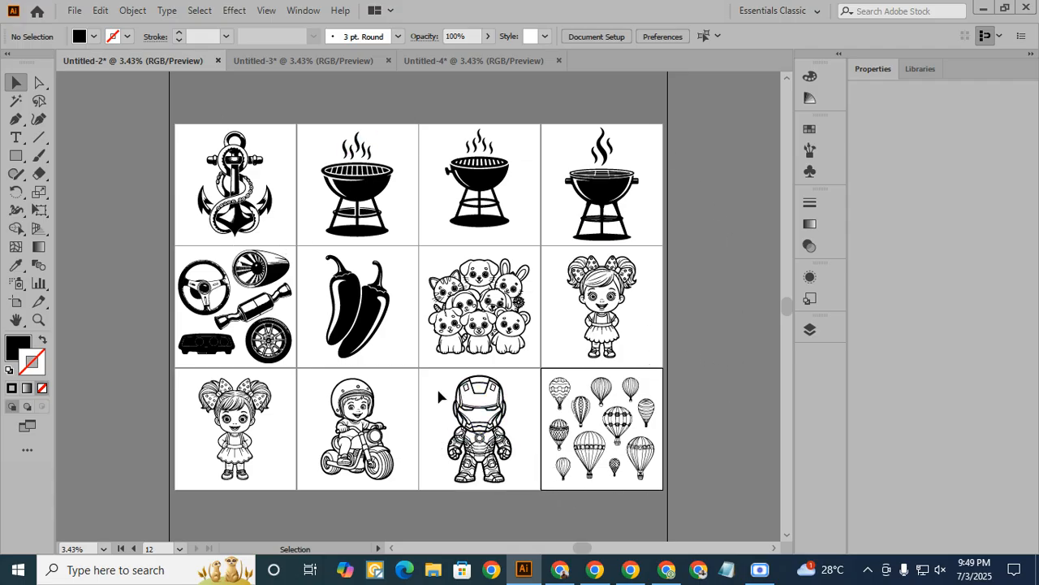
pyautogui.click(415, 201)
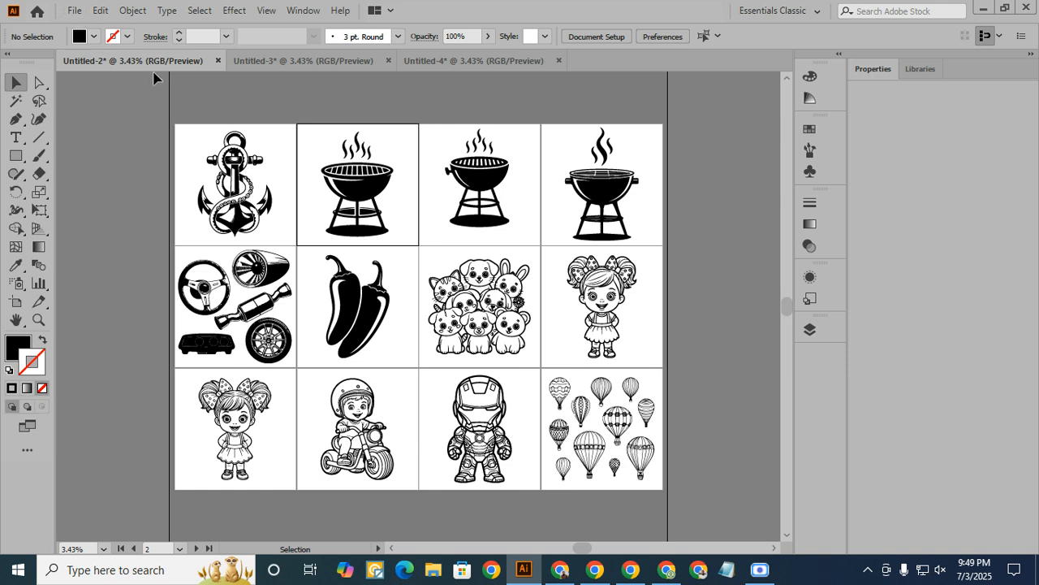
# - In the Untitled-3 document, trace and expand the images 1 (13) and 1 (14), centring each on its artboard
pyautogui.click(320, 61)
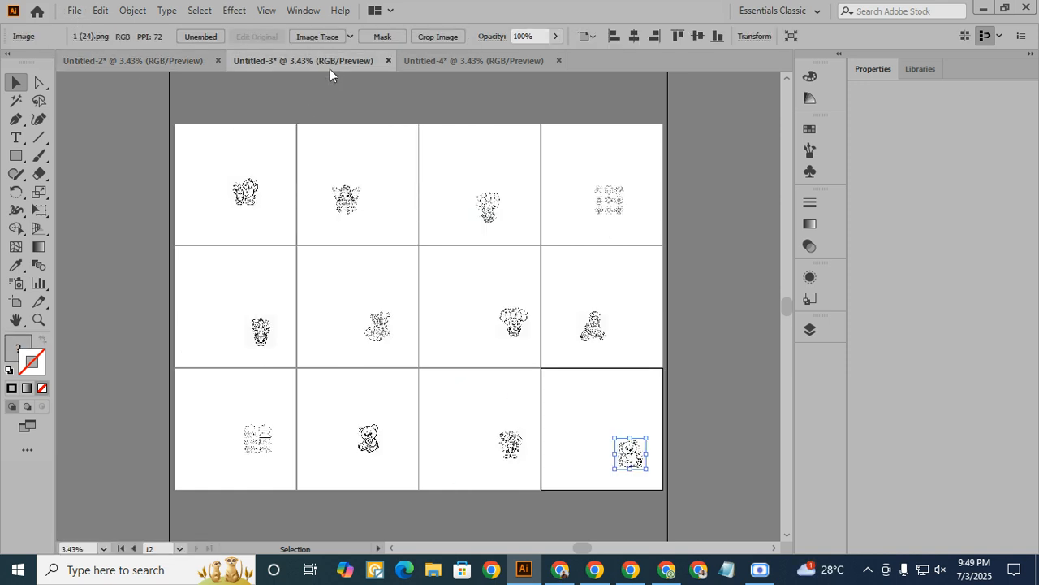
pyautogui.click(242, 198)
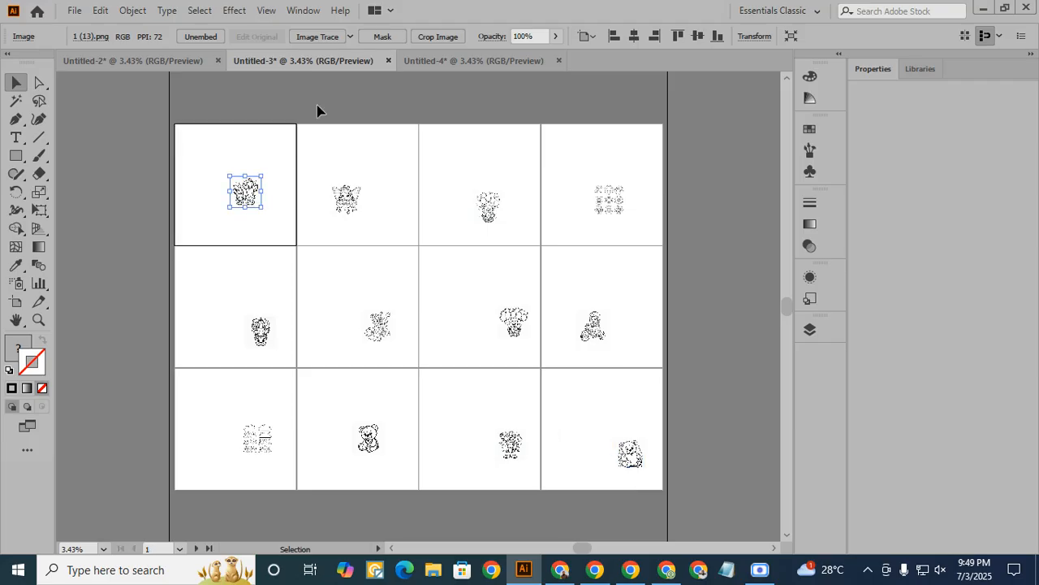
pyautogui.click(317, 37)
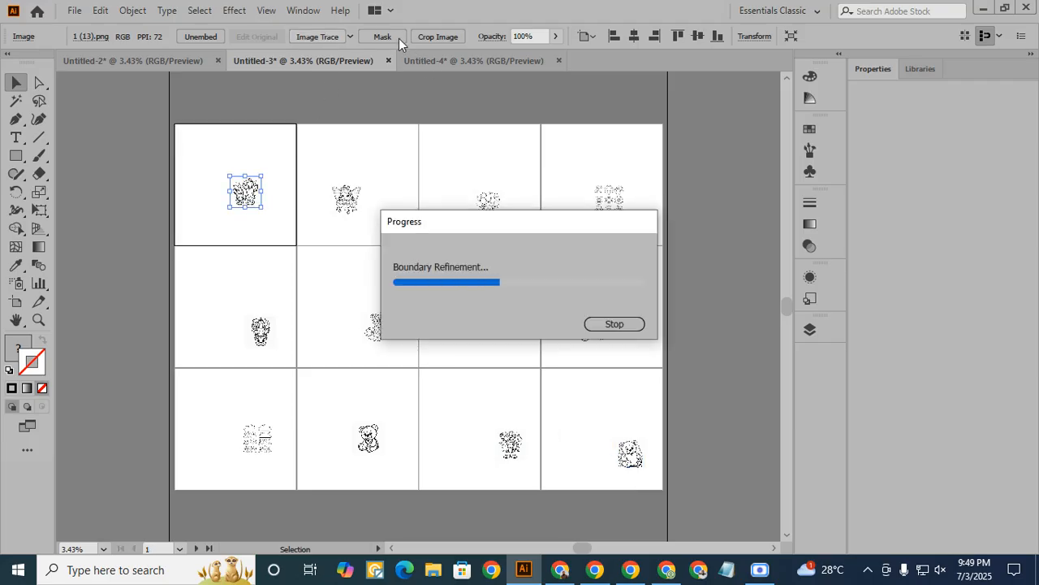
pyautogui.click(395, 36)
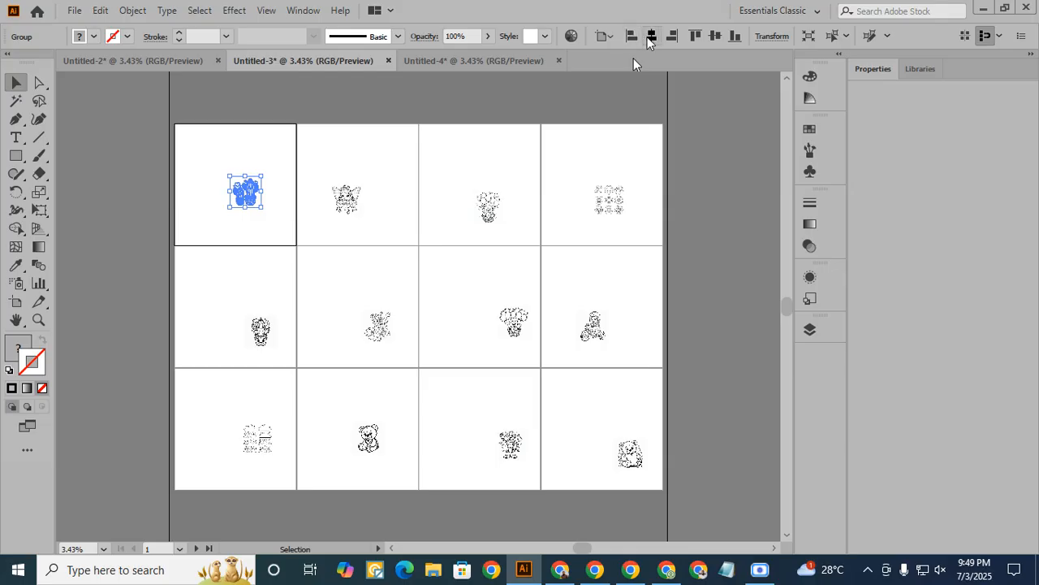
pyautogui.click(363, 203)
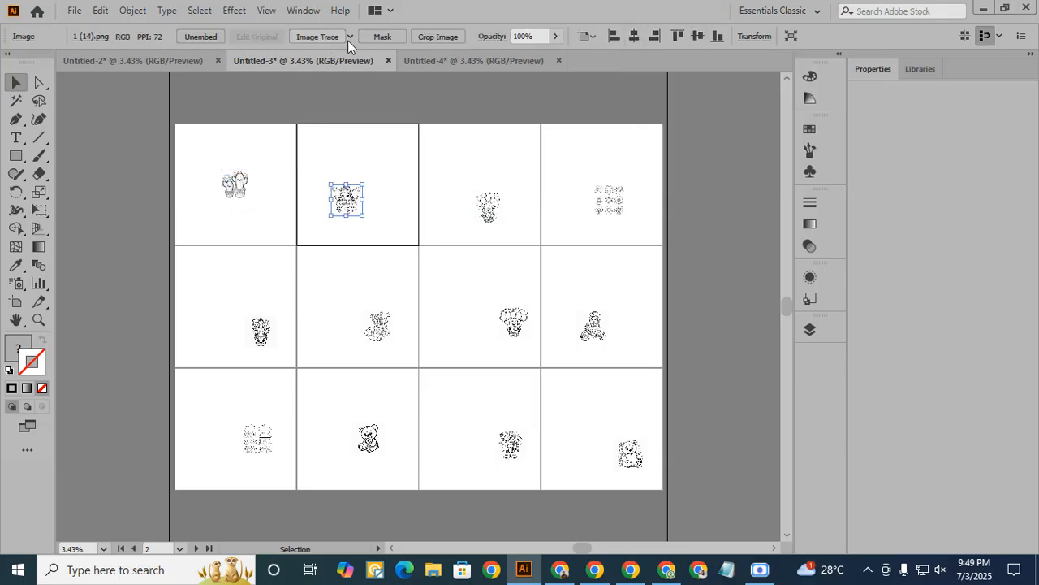
pyautogui.click(388, 37)
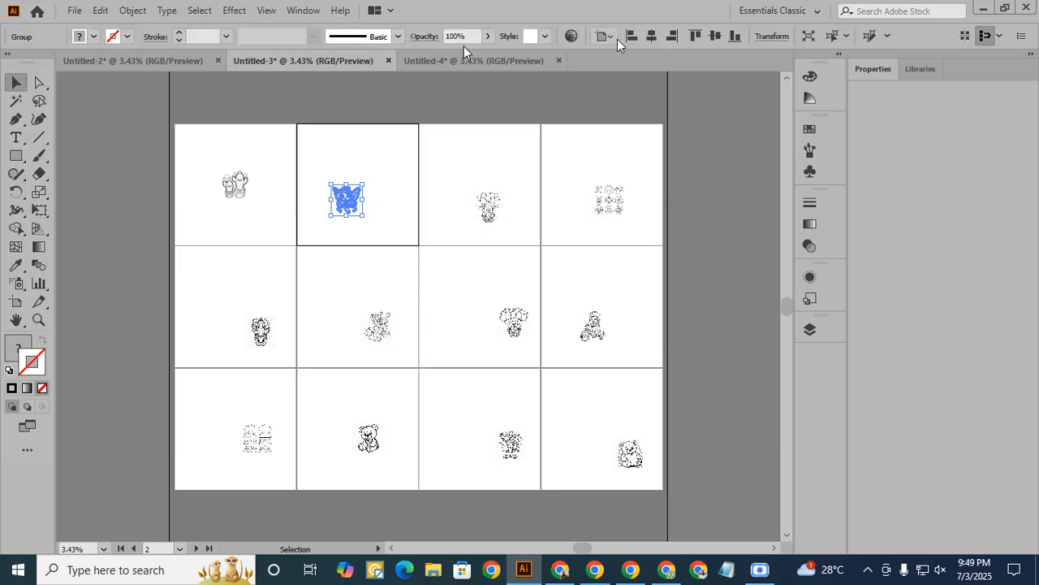
# - Trace and expand the images 1 (15) and 1 (16) in the first row, centring each on its artboard
pyautogui.click(487, 205)
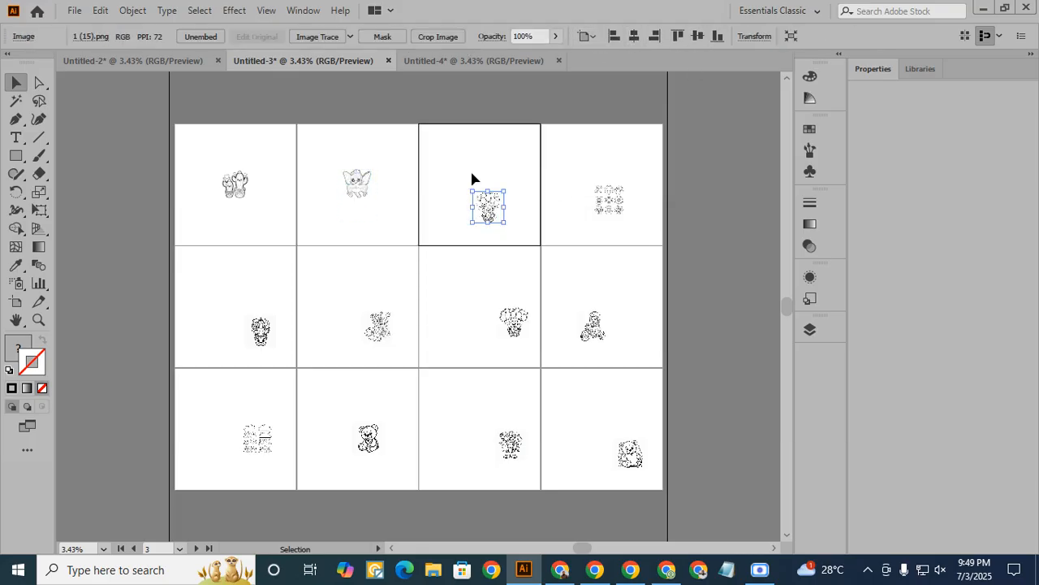
pyautogui.click(332, 38)
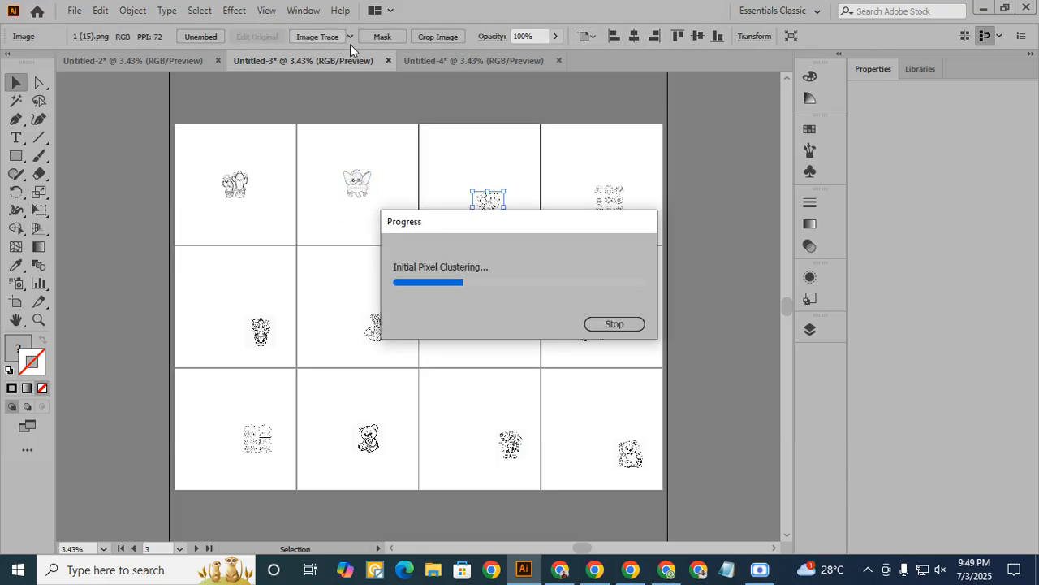
pyautogui.click(387, 36)
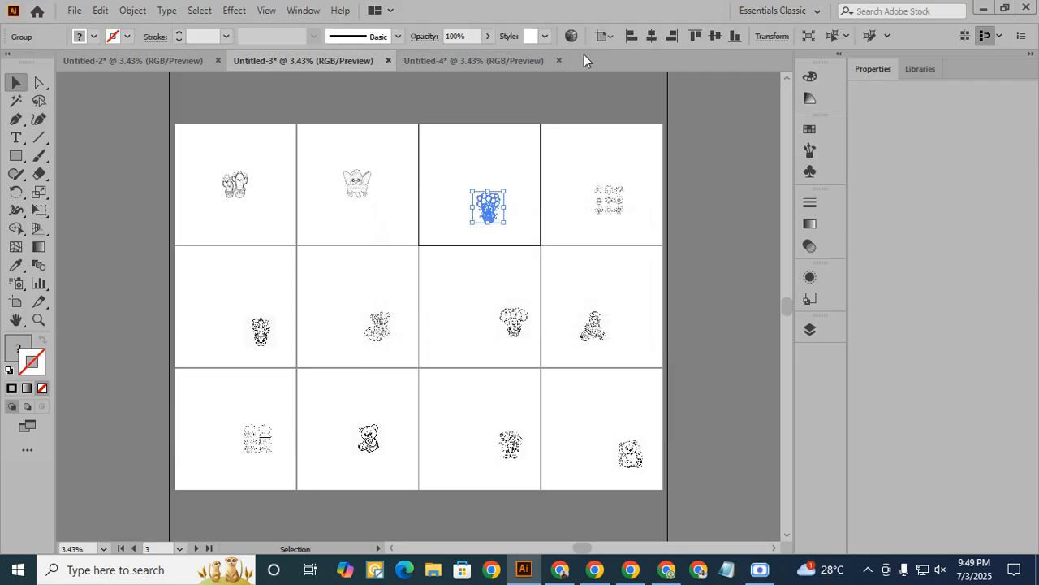
pyautogui.click(651, 36)
pyautogui.click(715, 36)
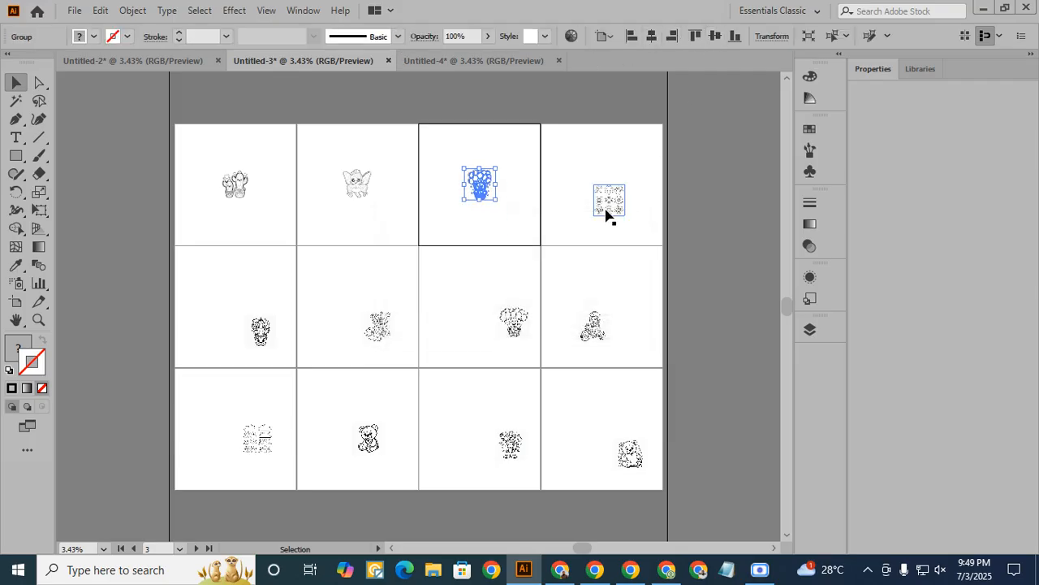
pyautogui.click(609, 202)
pyautogui.click(333, 38)
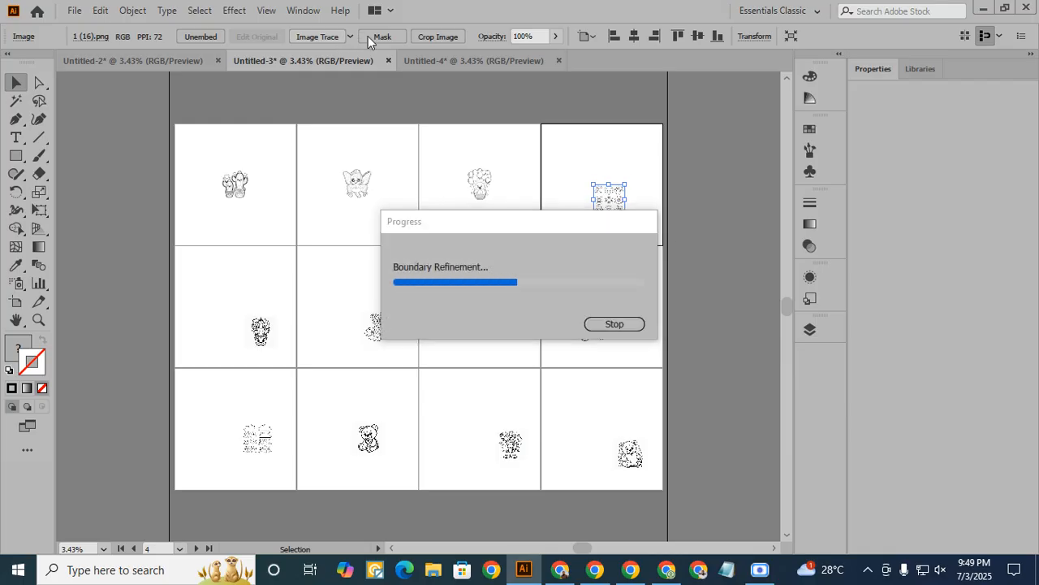
pyautogui.click(374, 36)
pyautogui.click(651, 36)
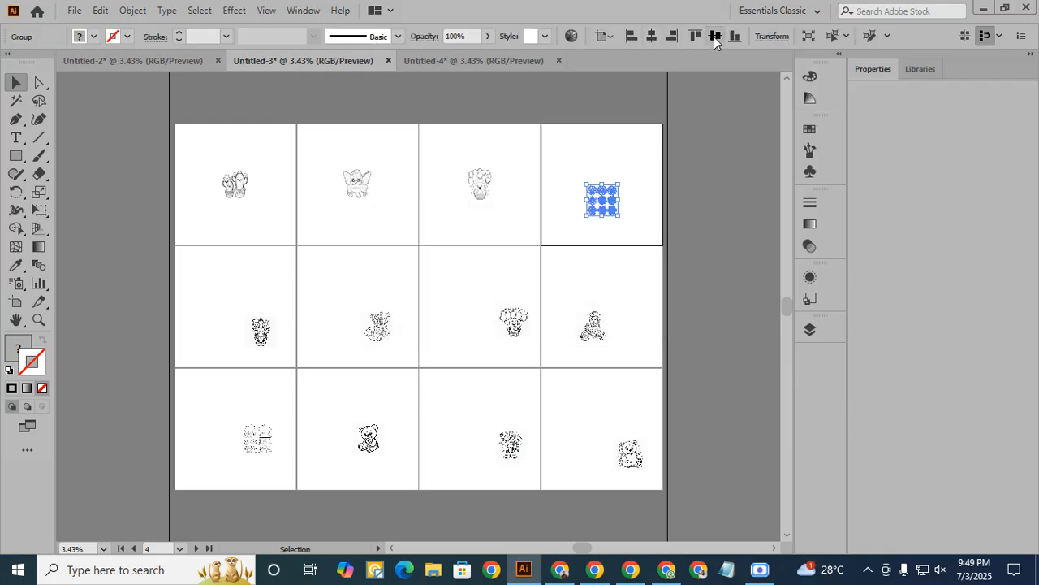
pyautogui.click(715, 36)
# - Trace and expand the images 1 (17) and 1 (18) in the second row, centring each on its artboard
pyautogui.click(260, 329)
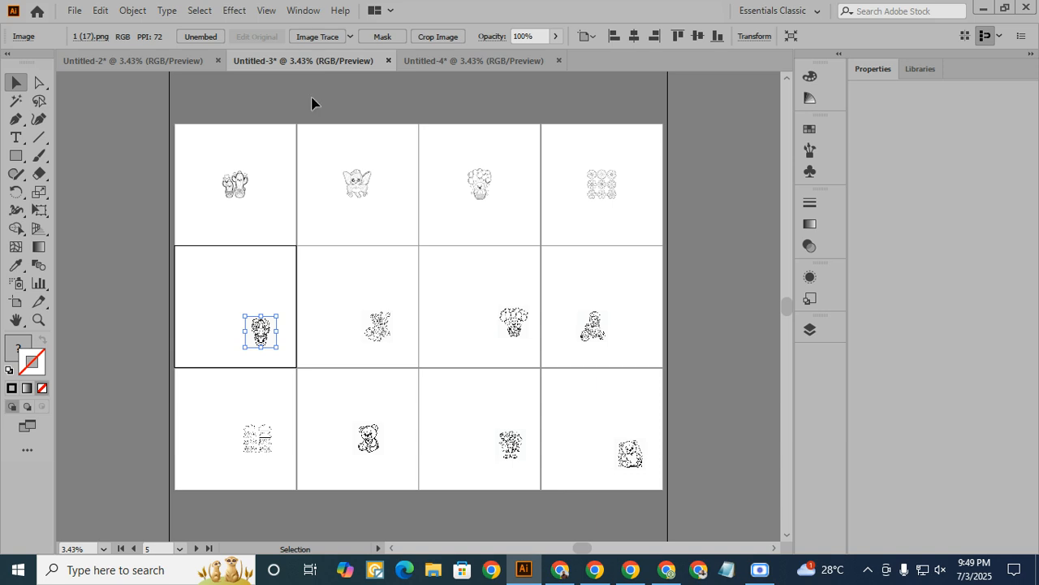
pyautogui.click(313, 38)
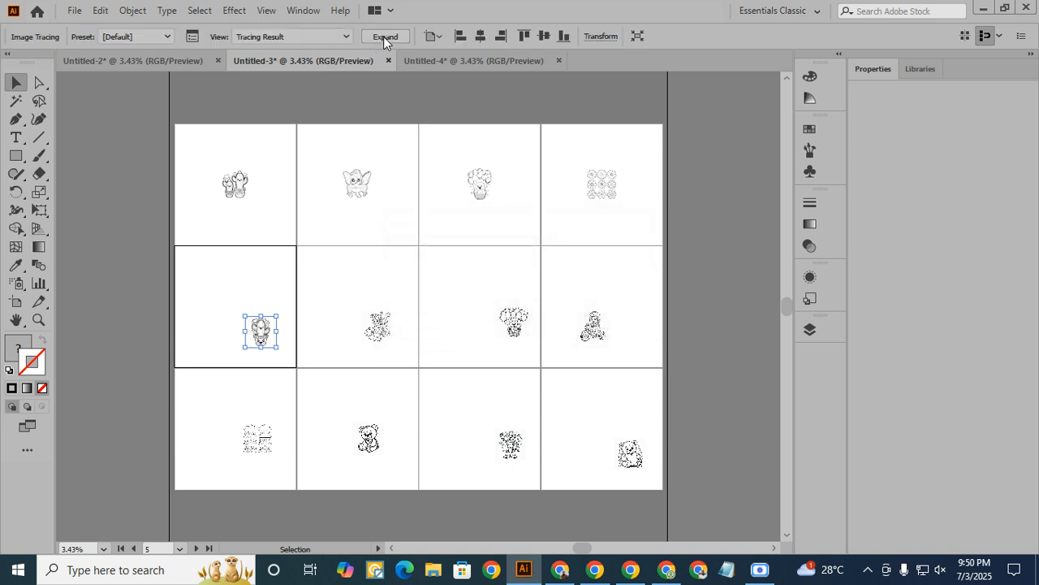
pyautogui.click(383, 37)
pyautogui.click(651, 37)
pyautogui.click(715, 36)
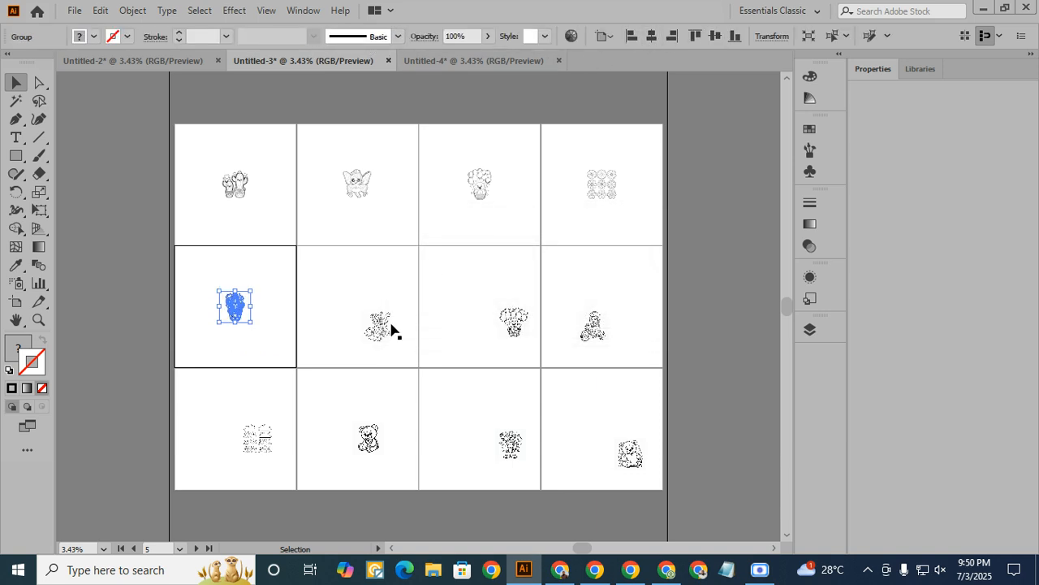
pyautogui.click(390, 328)
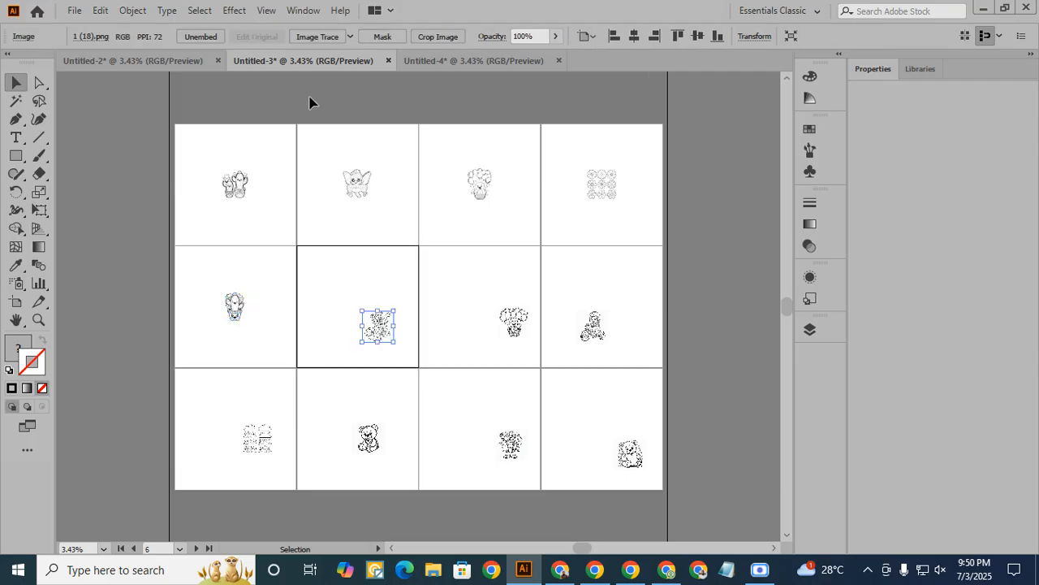
pyautogui.click(315, 38)
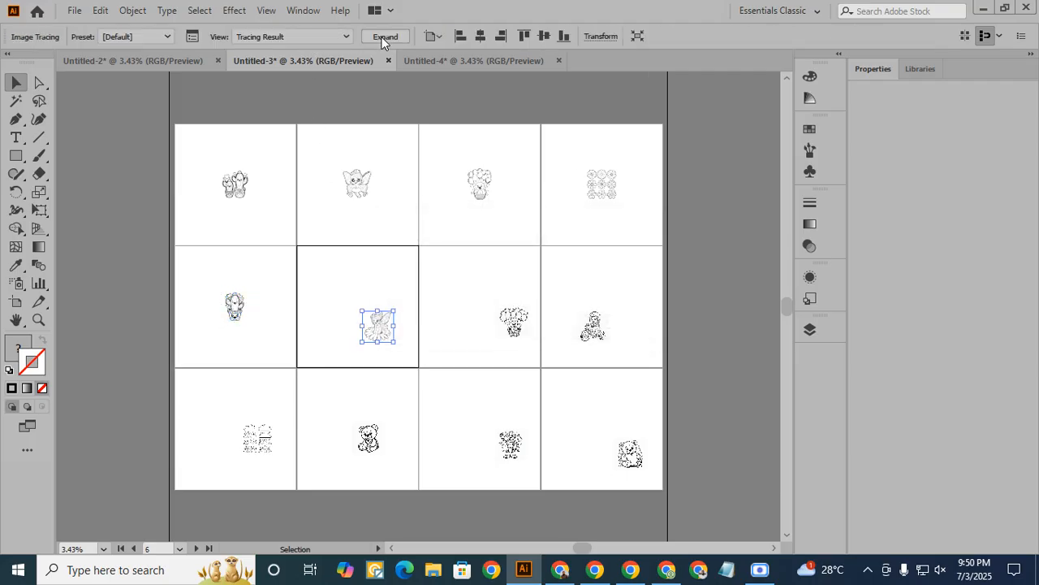
pyautogui.click(385, 37)
pyautogui.click(651, 37)
pyautogui.click(715, 37)
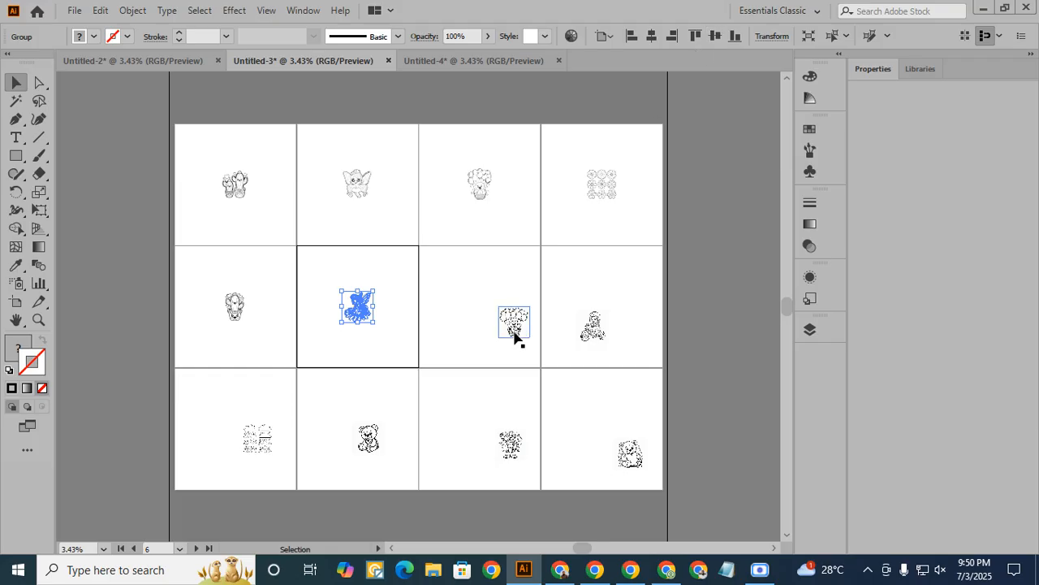
# - Trace and expand the images 1 (19) and 1 (20) in the second row, centring each on its artboard
pyautogui.click(515, 332)
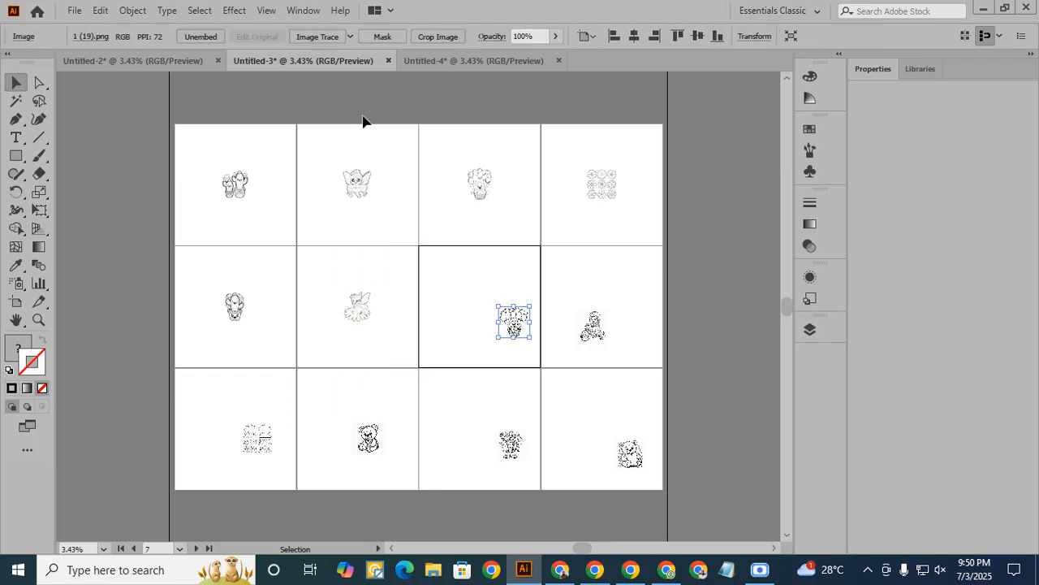
pyautogui.click(317, 37)
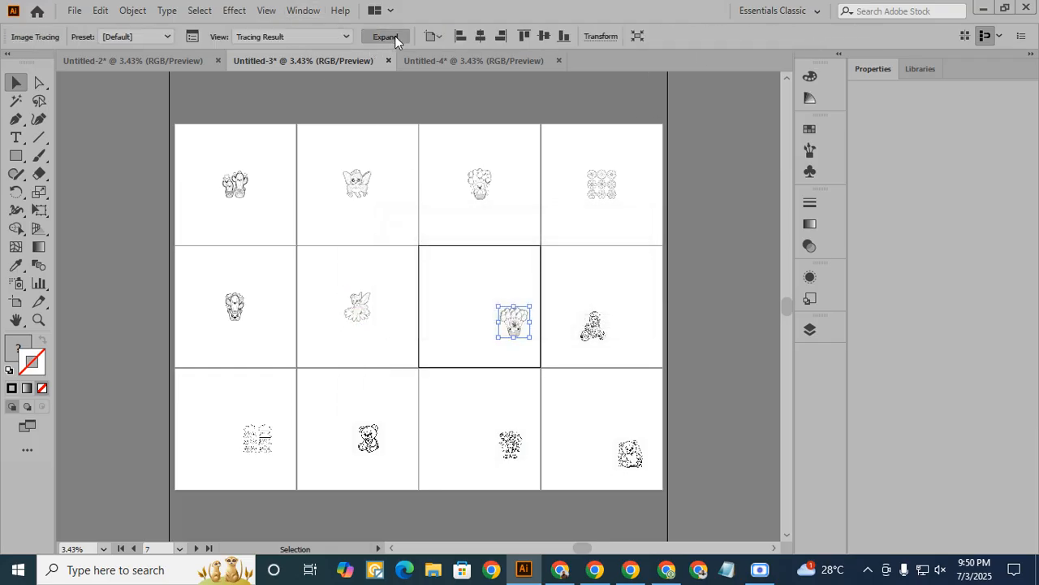
pyautogui.click(395, 37)
pyautogui.click(651, 37)
pyautogui.click(714, 37)
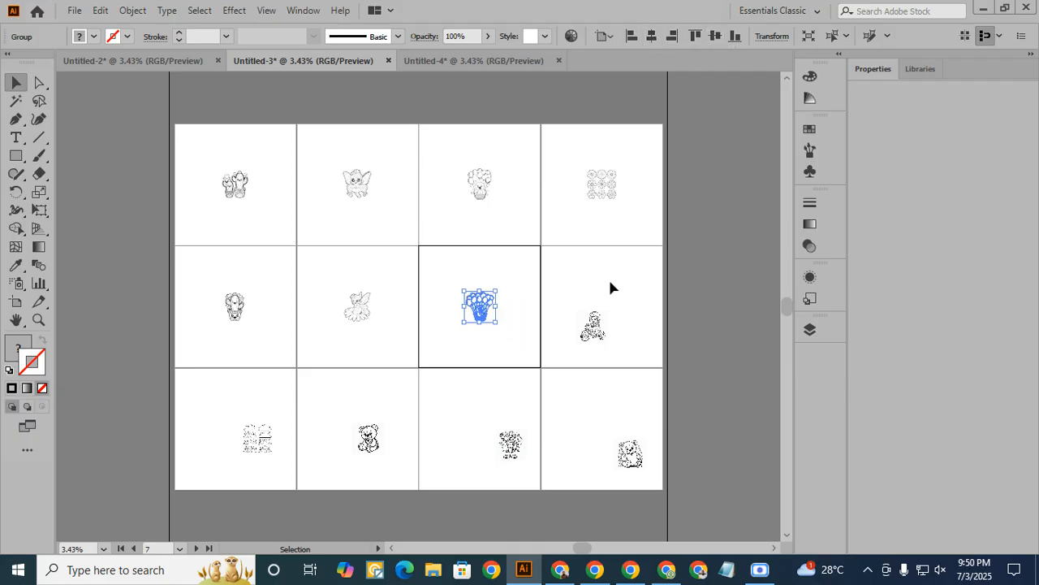
pyautogui.click(593, 327)
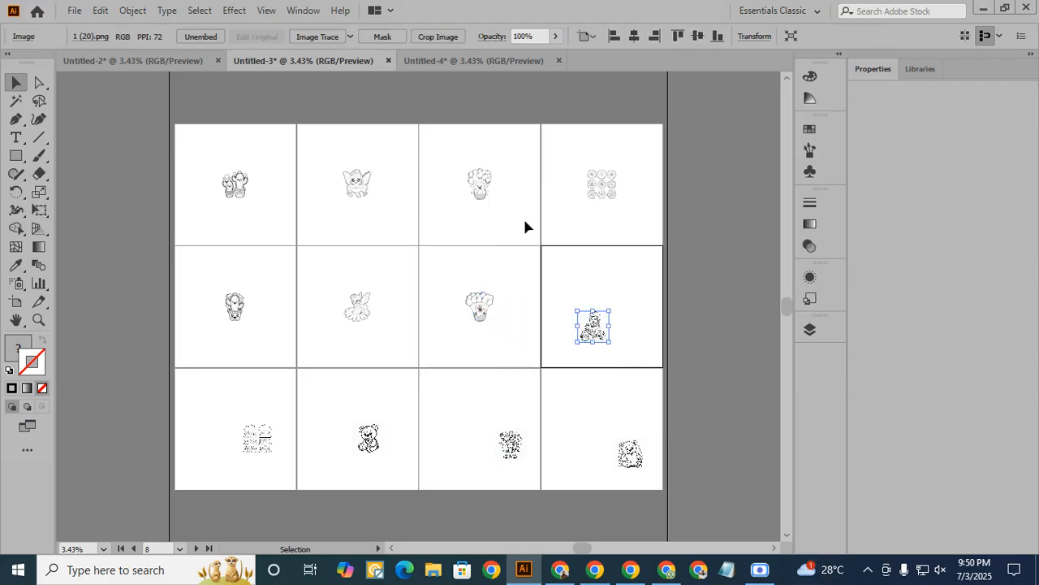
pyautogui.click(335, 37)
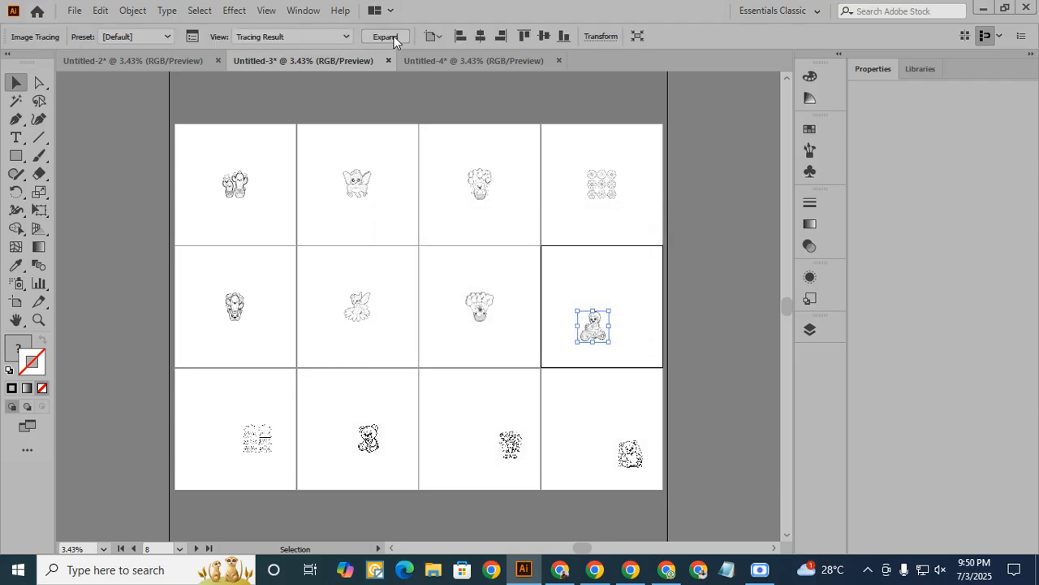
pyautogui.click(387, 37)
pyautogui.click(651, 36)
pyautogui.click(715, 36)
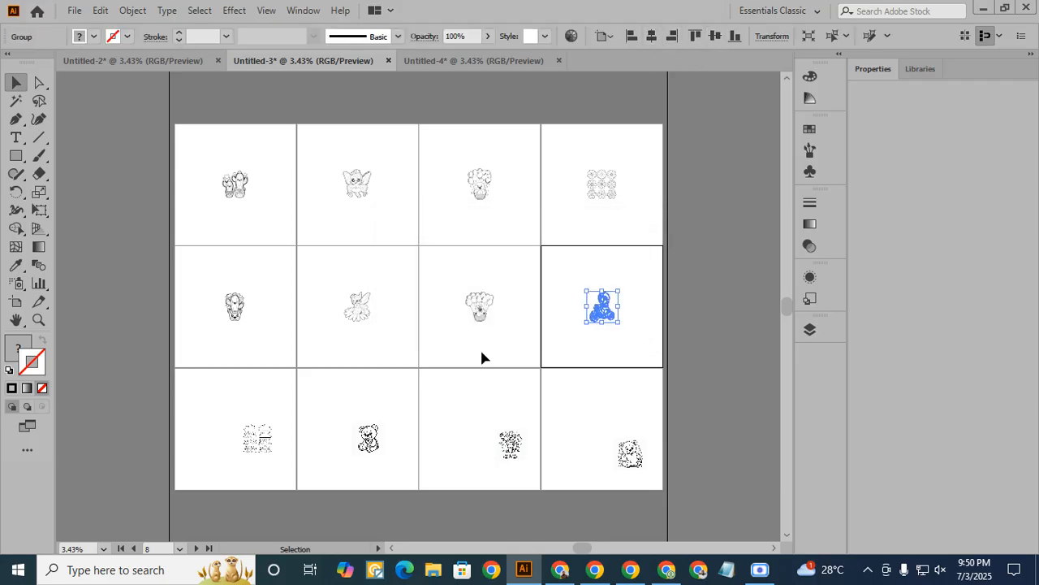
# - Trace and expand the images 1 (21) and 1 (22) in the third row, centring each on its artboard
pyautogui.click(259, 437)
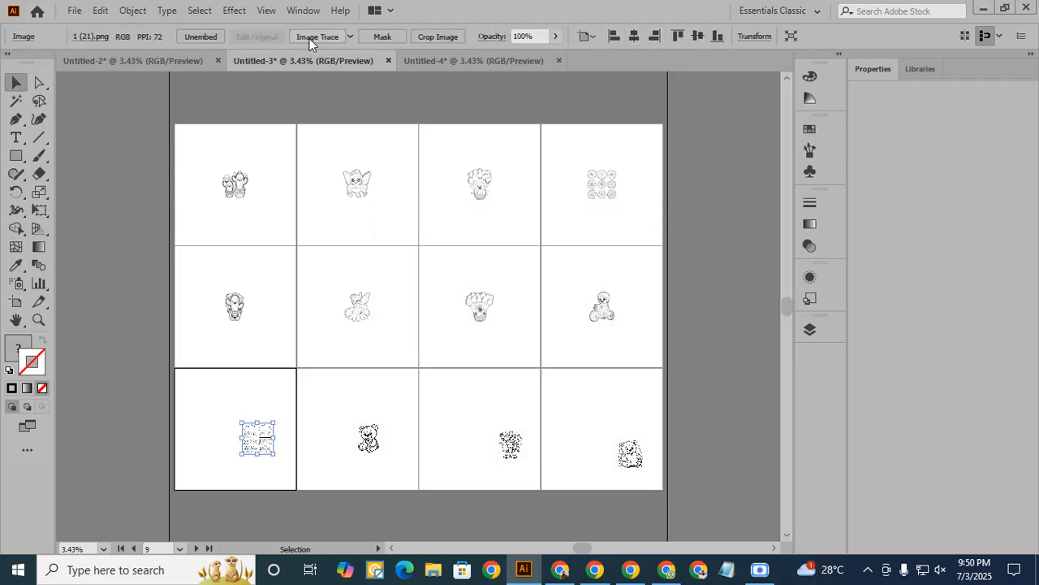
pyautogui.click(387, 37)
pyautogui.click(651, 36)
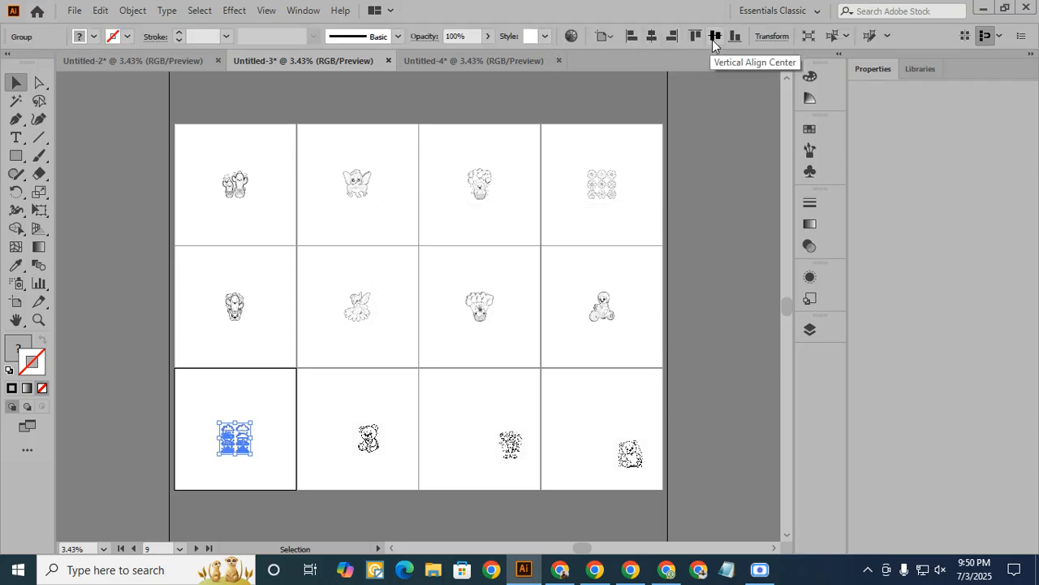
pyautogui.click(714, 37)
pyautogui.click(368, 439)
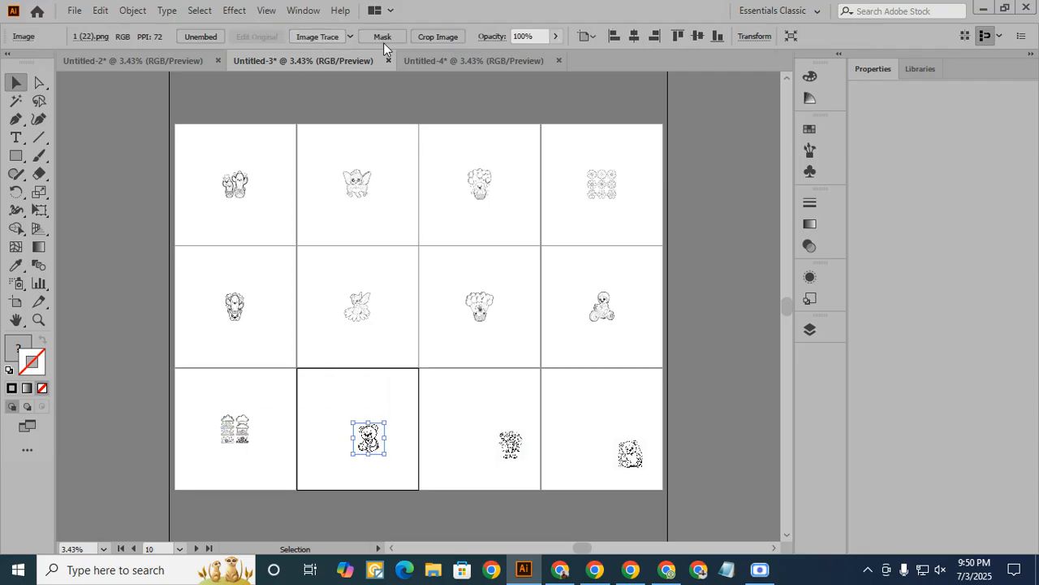
pyautogui.click(383, 41)
pyautogui.click(388, 36)
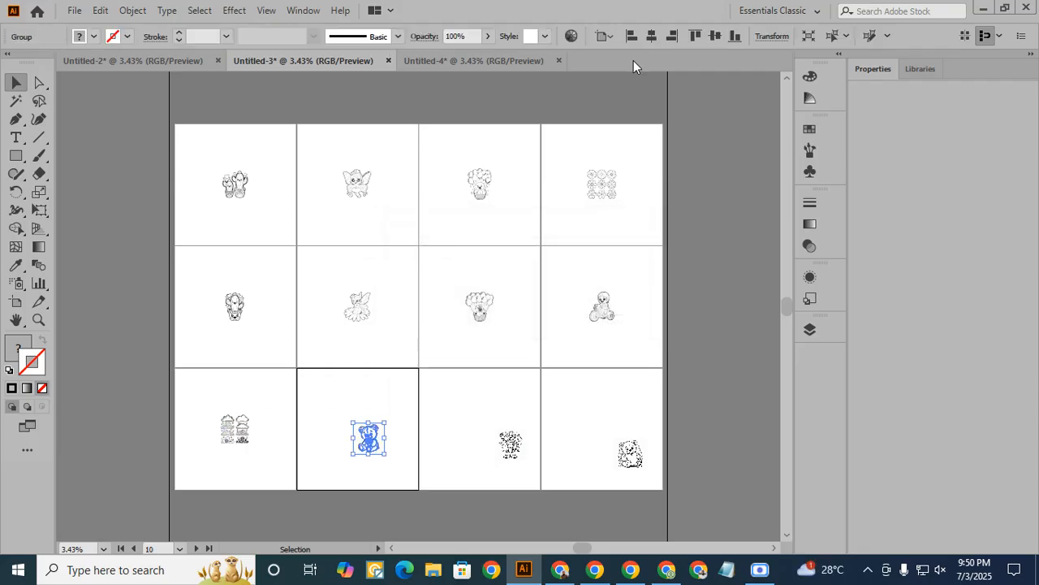
pyautogui.click(652, 36)
pyautogui.click(715, 36)
# - Trace and expand the images 1 (23) and 1 (24) in the third row, centring each on its artboard
pyautogui.click(509, 443)
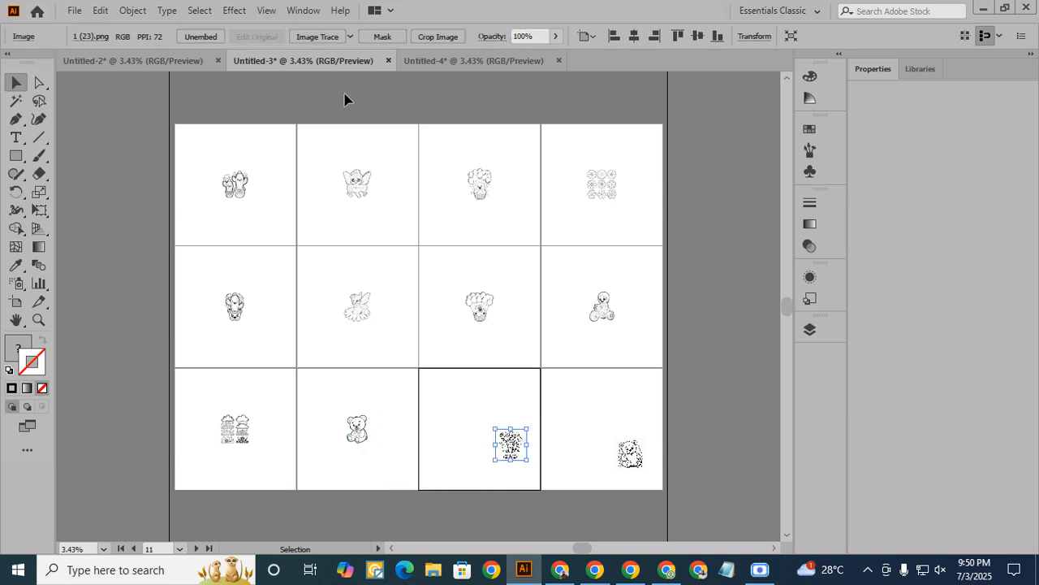
pyautogui.click(315, 36)
pyautogui.click(385, 36)
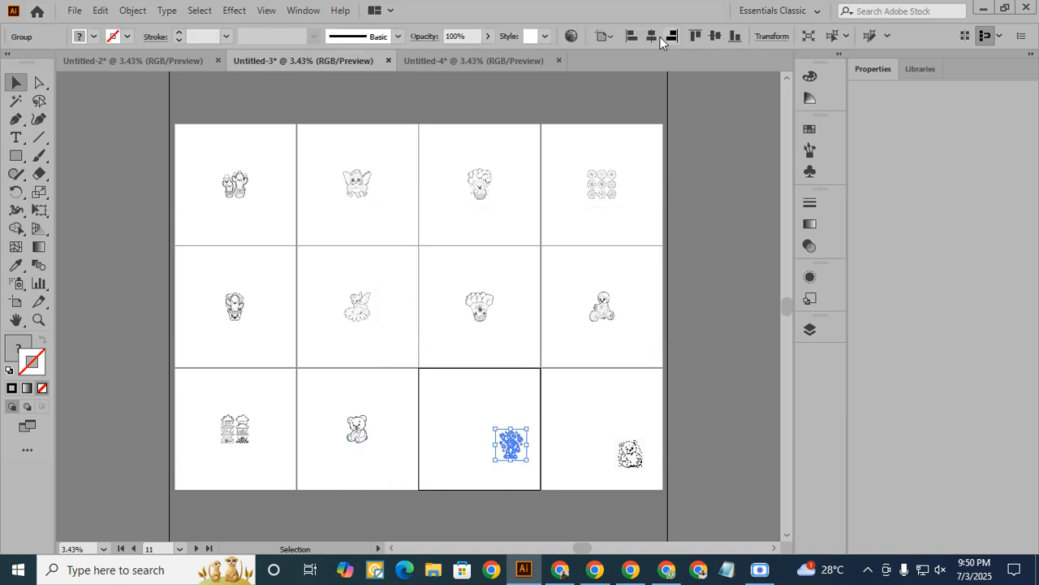
pyautogui.click(652, 37)
pyautogui.click(714, 36)
pyautogui.click(630, 453)
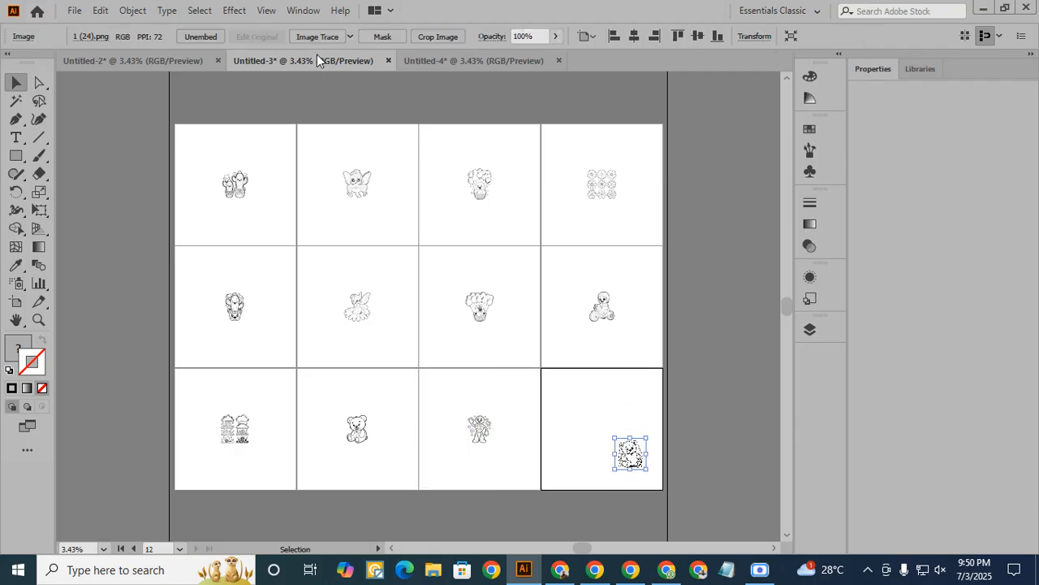
pyautogui.click(323, 33)
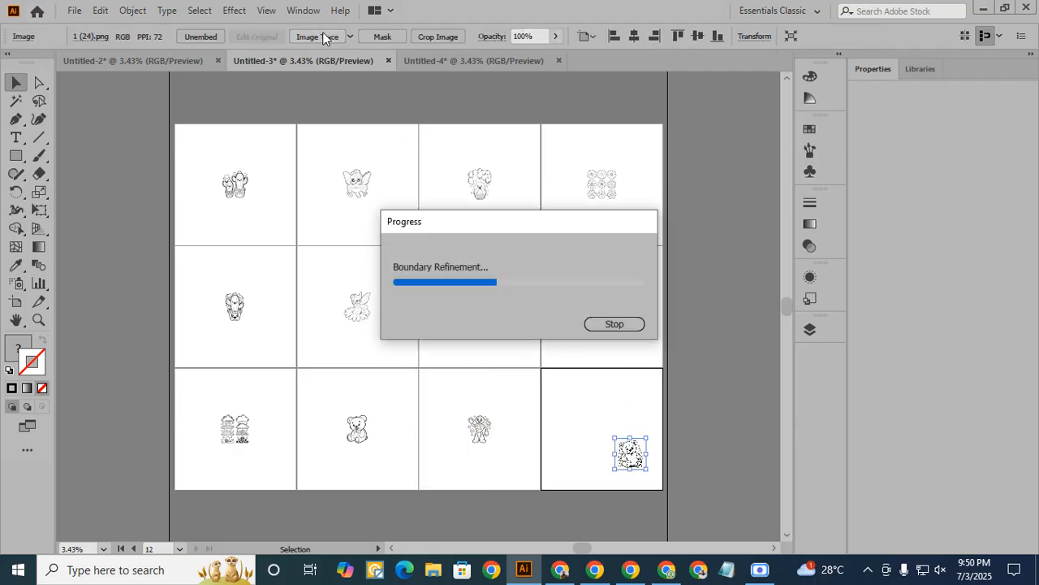
pyautogui.click(387, 37)
pyautogui.click(651, 36)
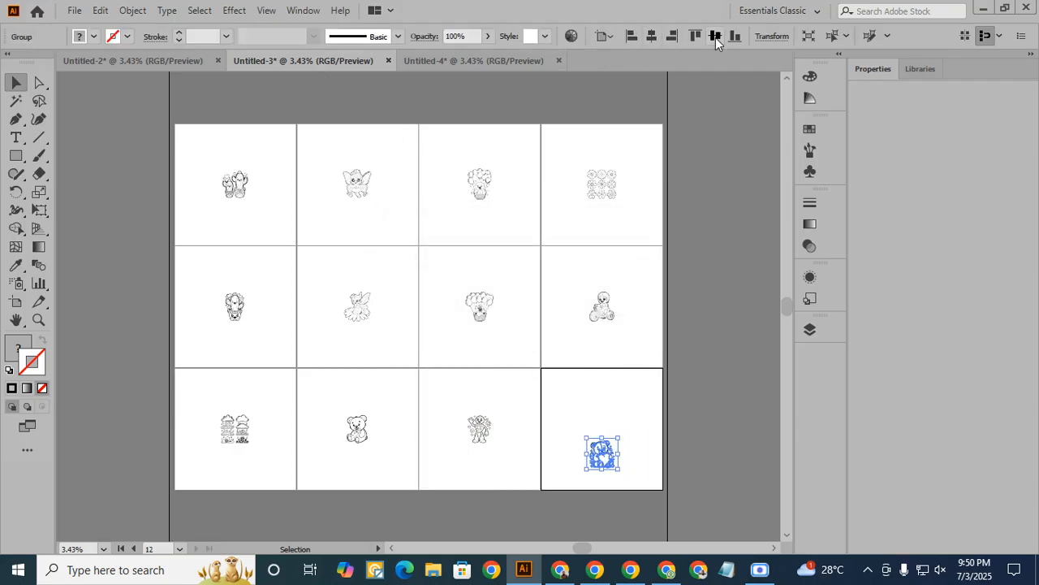
pyautogui.click(714, 36)
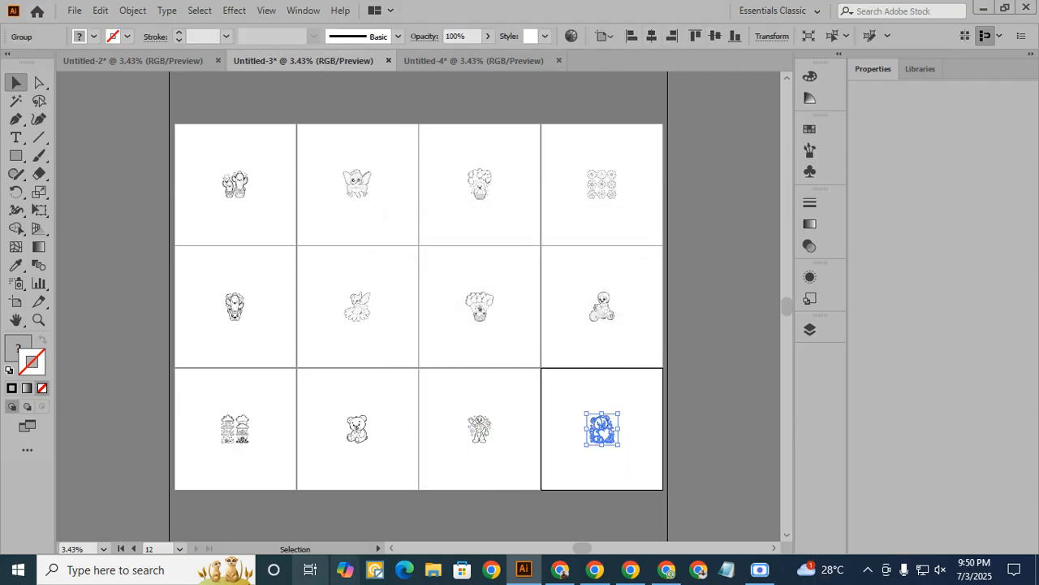
# - Enlarge the cactus artwork on the first artboard proportionally from its centre to nearly fill the artboard
pyautogui.click(241, 199)
pyautogui.moveTo(254, 204); pyautogui.dragTo(286, 233)
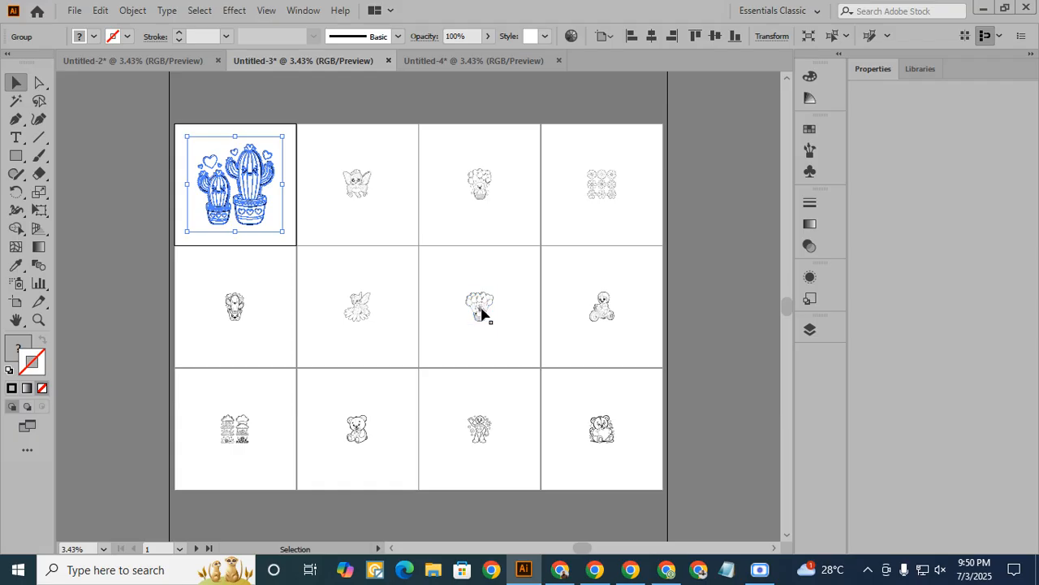
pyautogui.click(483, 315)
pyautogui.click(249, 213)
pyautogui.moveTo(291, 233)
pyautogui.mouseDown()
pyautogui.moveTo(281, 228)
pyautogui.moveTo(288, 237)
pyautogui.mouseUp()
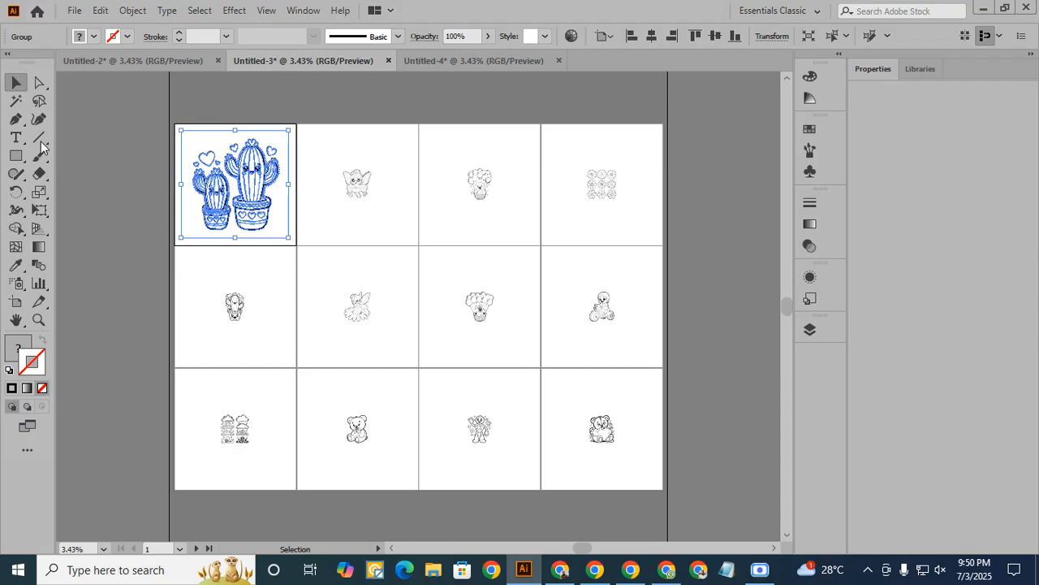
# - Select all white shapes across the artboards with the Magic Wand and delete them
pyautogui.click(17, 102)
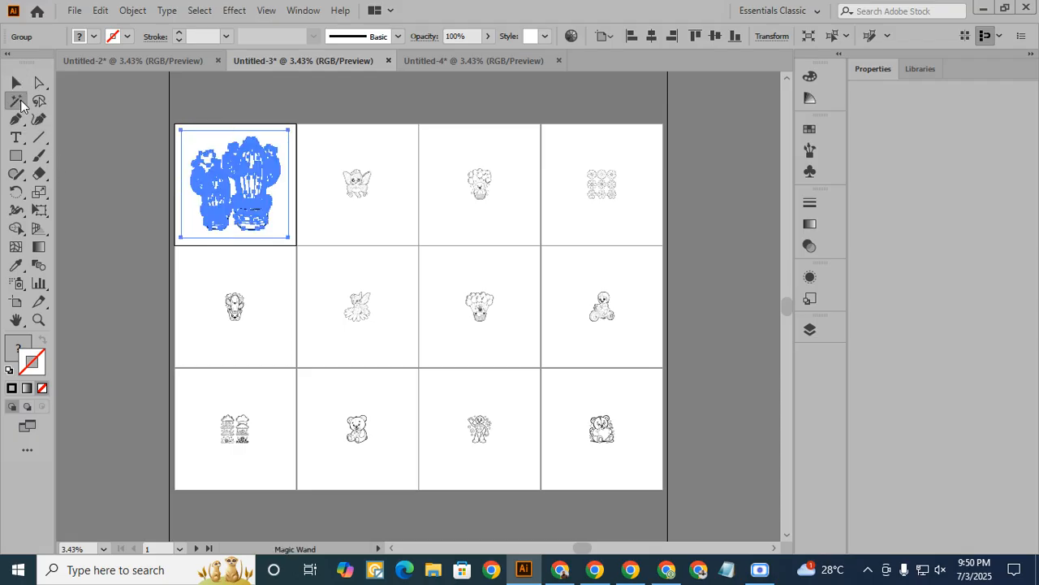
pyautogui.click(195, 141)
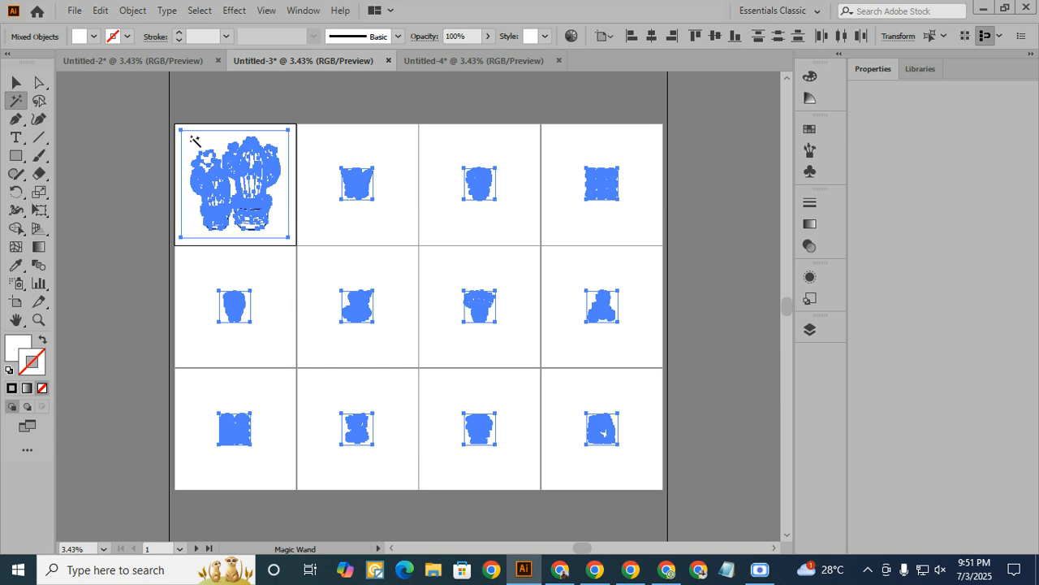
pyautogui.hotkey('ctrl', 'shift', 'a')
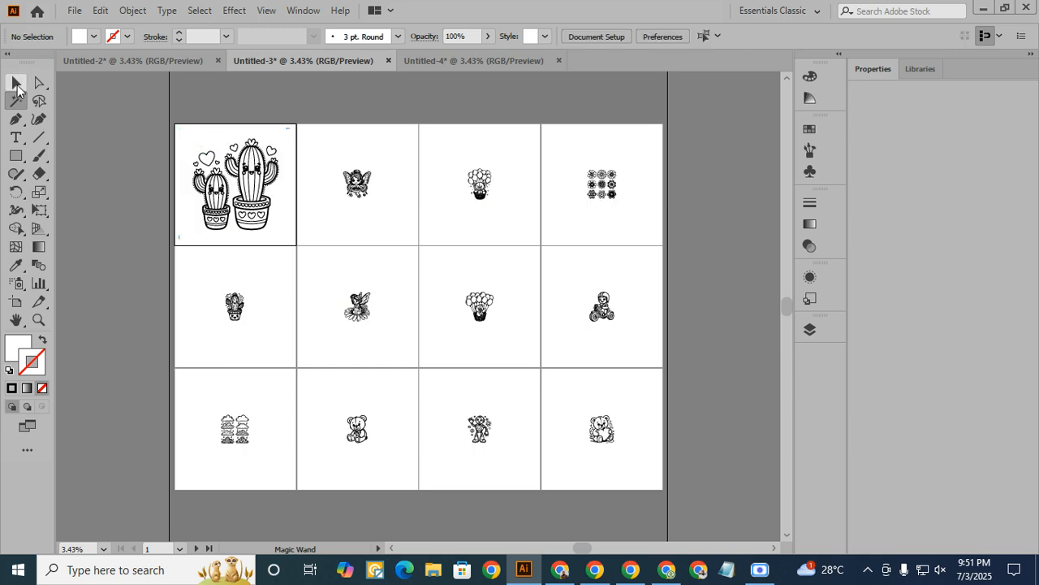
# - Enlarge the fairy, balloon bear and flower set in the first row proportionally from their centres to nearly fill their artboards
pyautogui.click(16, 82)
pyautogui.click(354, 200)
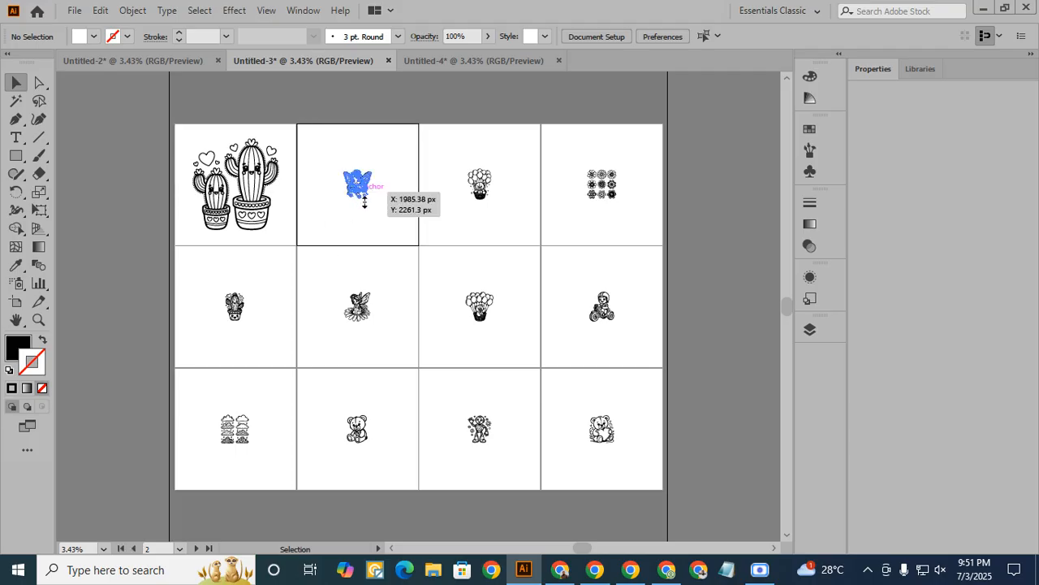
pyautogui.moveTo(377, 200); pyautogui.dragTo(412, 238)
pyautogui.click(486, 188)
pyautogui.moveTo(492, 198)
pyautogui.mouseDown()
pyautogui.moveTo(534, 241)
pyautogui.moveTo(520, 238)
pyautogui.mouseUp()
pyautogui.click(613, 197)
pyautogui.moveTo(617, 199)
pyautogui.mouseDown()
pyautogui.moveTo(654, 224)
pyautogui.moveTo(660, 242)
pyautogui.mouseUp()
# - Enlarge the motorcycle child, balloon bear, fairy and cactus in the second row proportionally from their centres to nearly fill their artboards
pyautogui.click(605, 310)
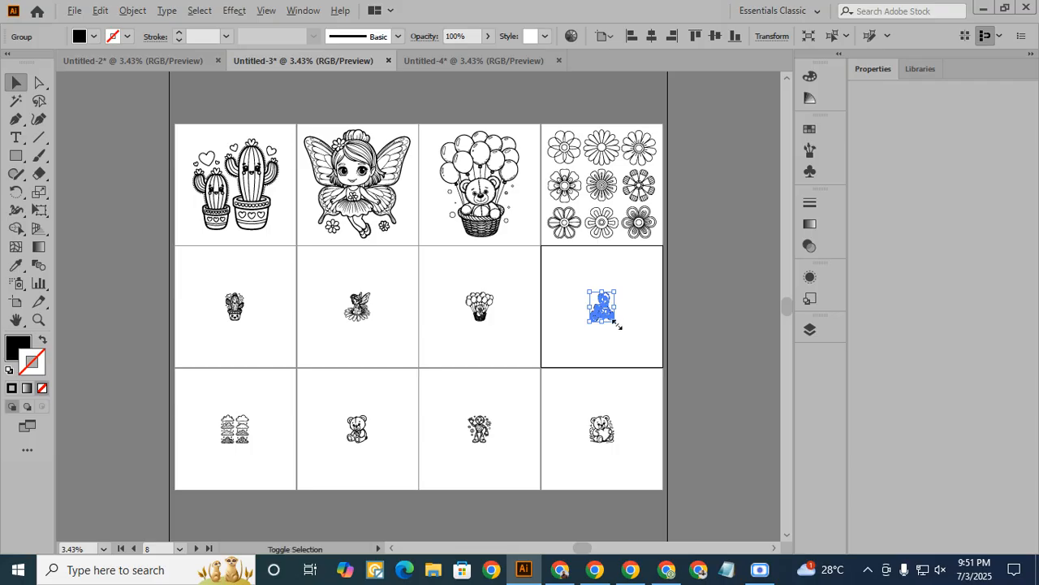
pyautogui.moveTo(614, 323); pyautogui.dragTo(648, 361)
pyautogui.click(482, 324)
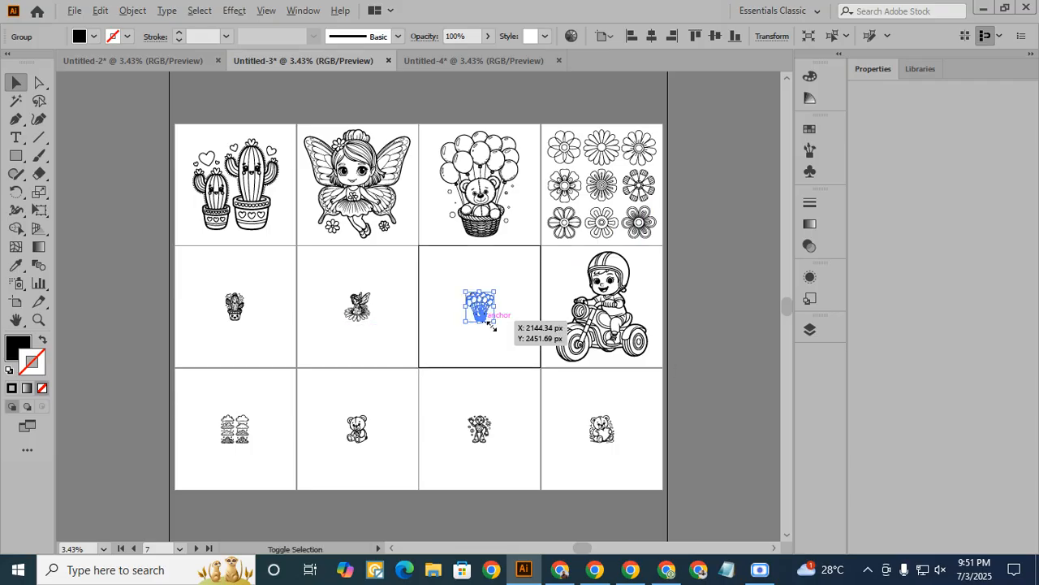
pyautogui.moveTo(493, 319); pyautogui.dragTo(532, 363)
pyautogui.click(358, 305)
pyautogui.moveTo(376, 324); pyautogui.dragTo(410, 360)
pyautogui.click(235, 306)
pyautogui.moveTo(244, 320); pyautogui.dragTo(291, 357)
# - Enlarge the clouds, seated teddy bear, robot and heart bear in the third row proportionally from their centres, then clear the selection
pyautogui.click(239, 438)
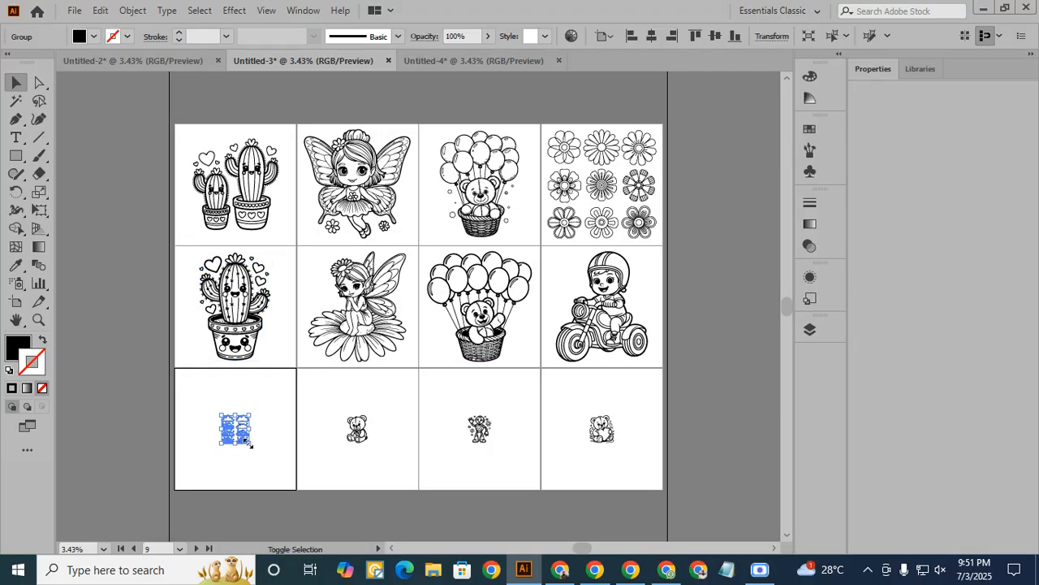
pyautogui.moveTo(249, 444); pyautogui.dragTo(285, 480)
pyautogui.click(362, 445)
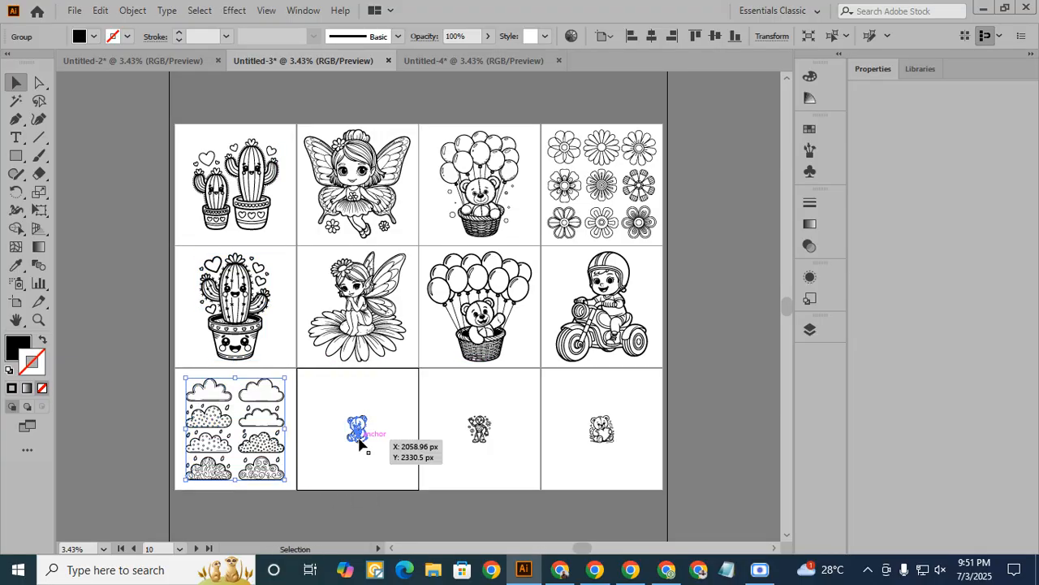
pyautogui.click(361, 444)
pyautogui.moveTo(367, 443); pyautogui.dragTo(396, 479)
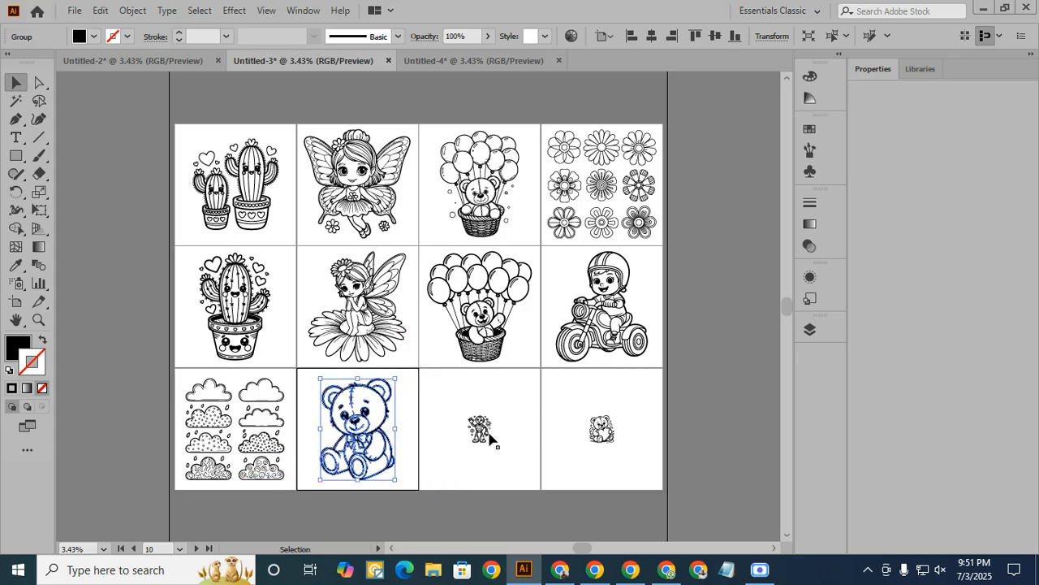
pyautogui.click(481, 430)
pyautogui.moveTo(493, 445); pyautogui.dragTo(534, 490)
pyautogui.click(601, 426)
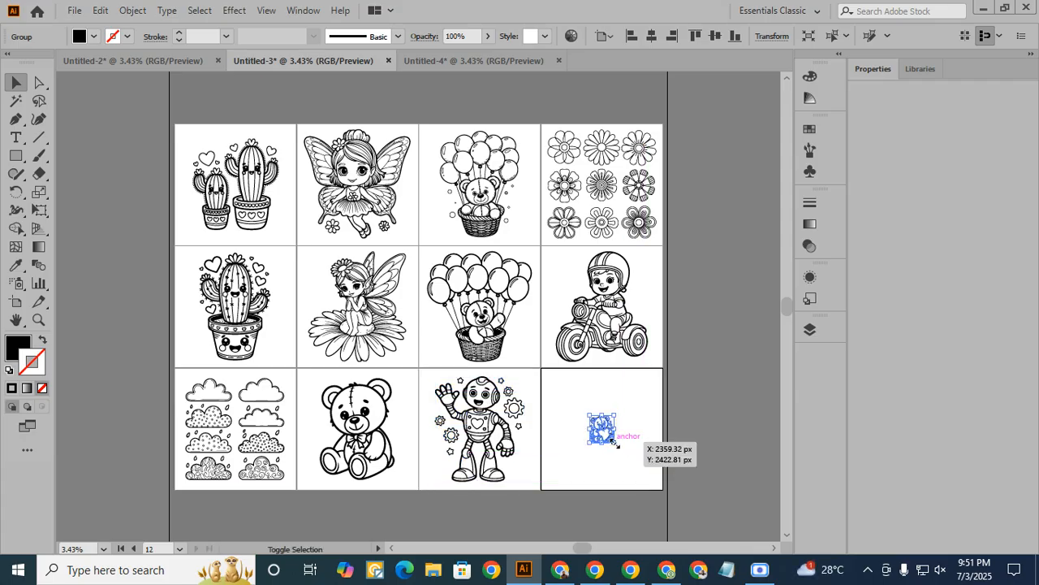
pyautogui.moveTo(614, 442); pyautogui.dragTo(649, 482)
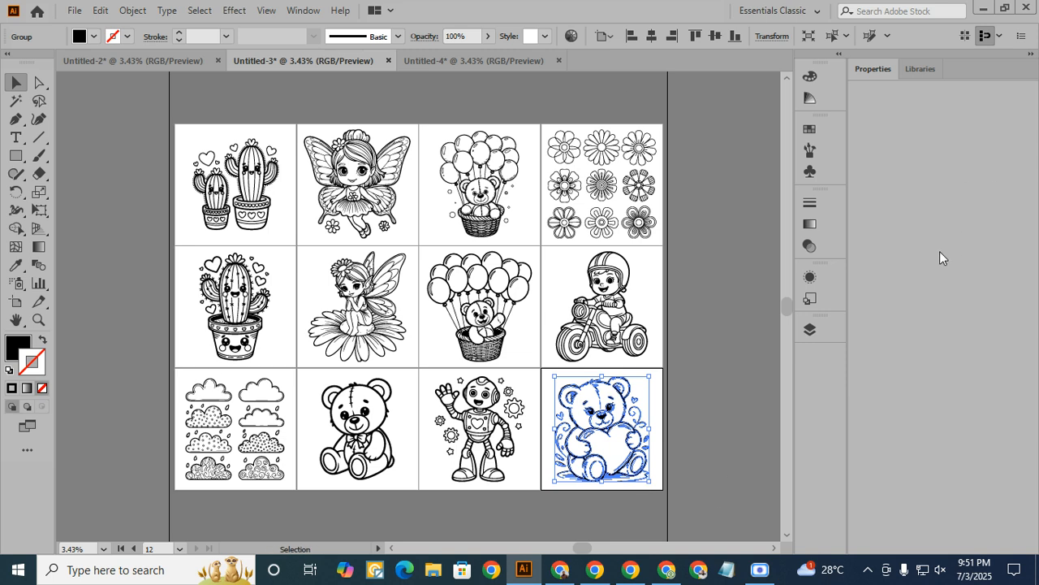
pyautogui.click(722, 300)
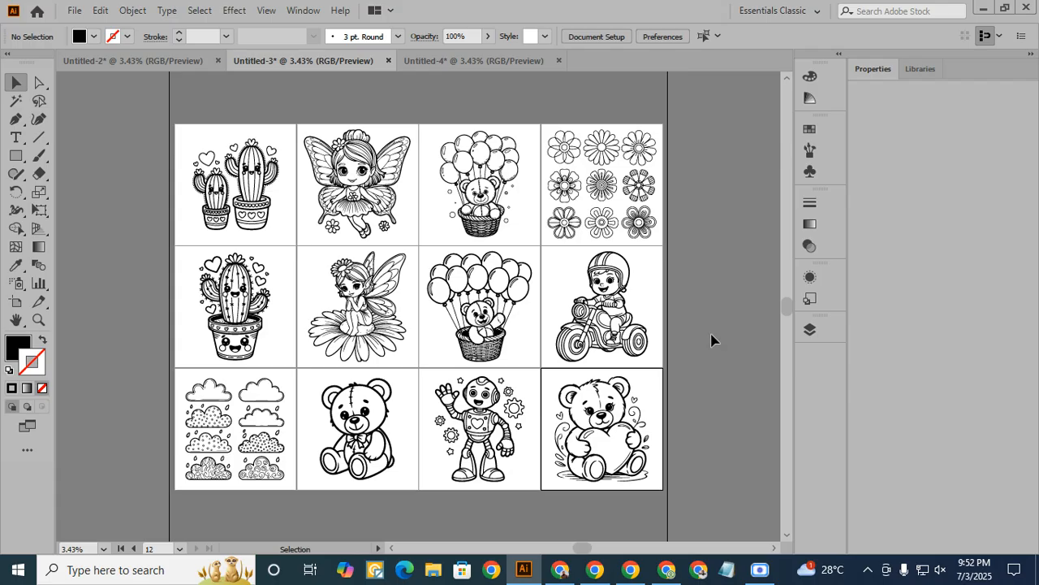
# - In the Untitled-4 document, trace and expand the first two images of the first row, centring each on its artboard
pyautogui.click(471, 63)
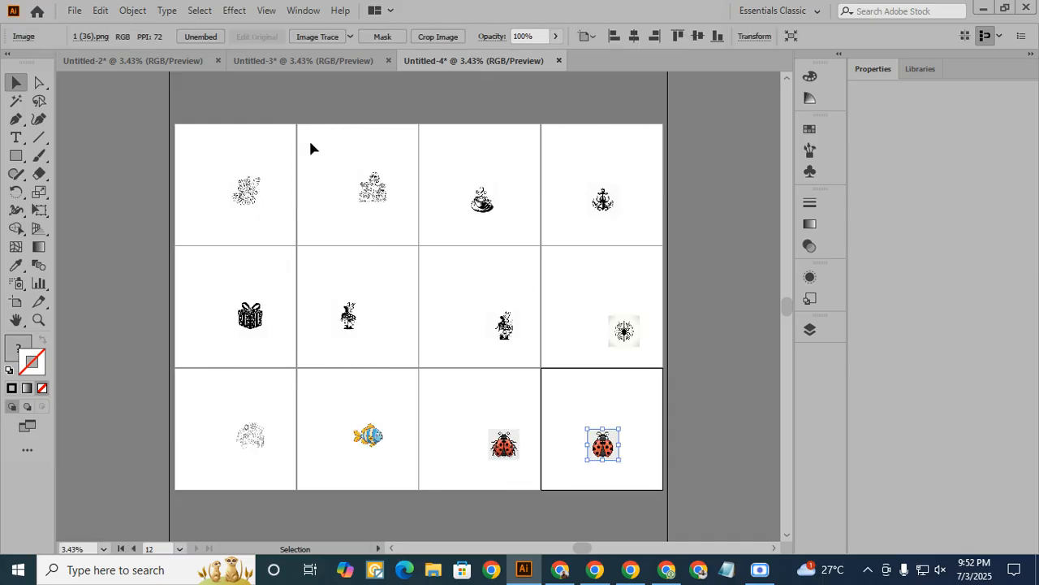
pyautogui.click(246, 210)
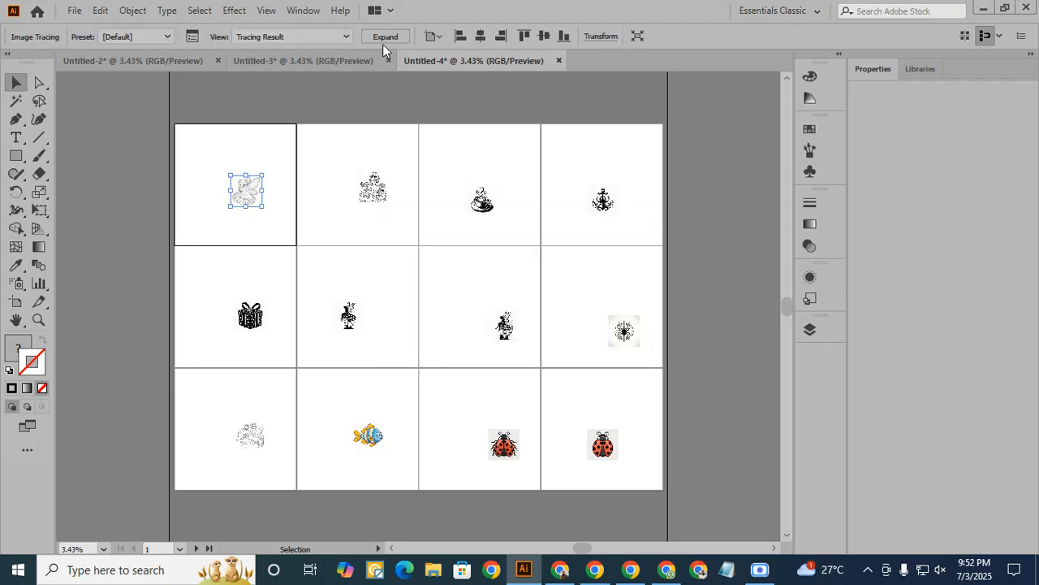
pyautogui.click(385, 38)
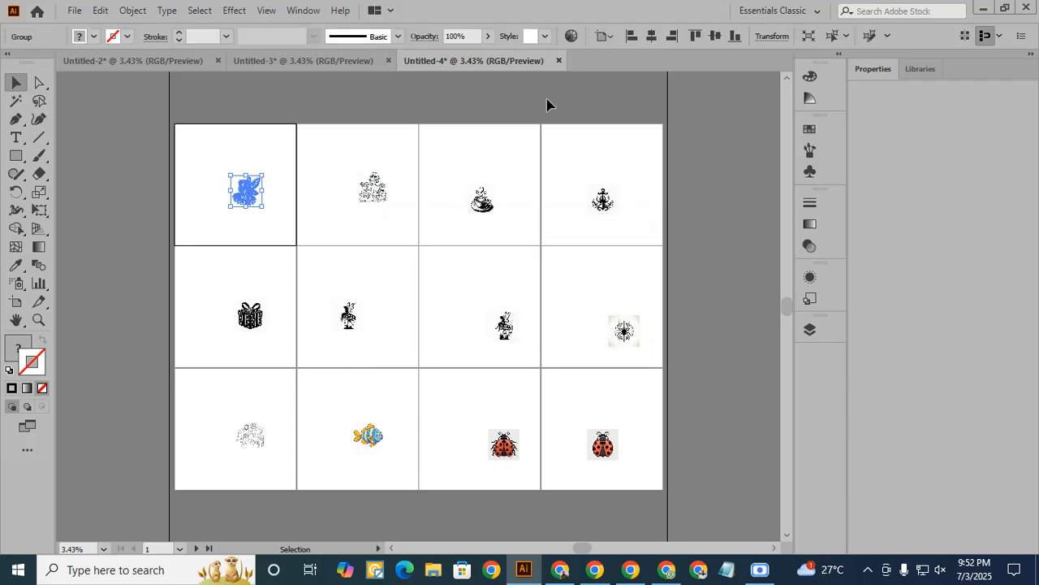
pyautogui.click(656, 37)
pyautogui.click(714, 37)
pyautogui.click(381, 197)
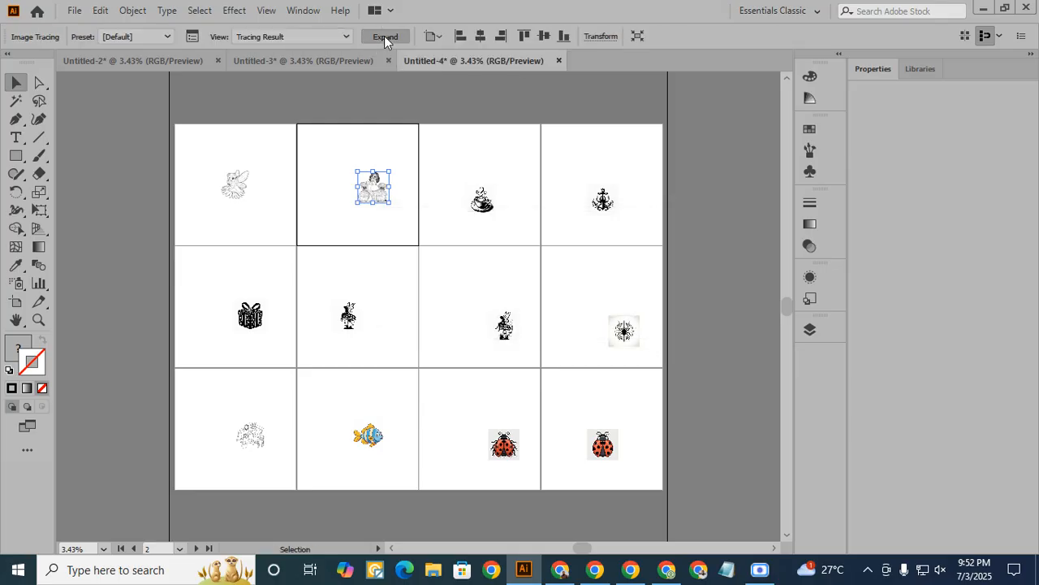
pyautogui.click(384, 36)
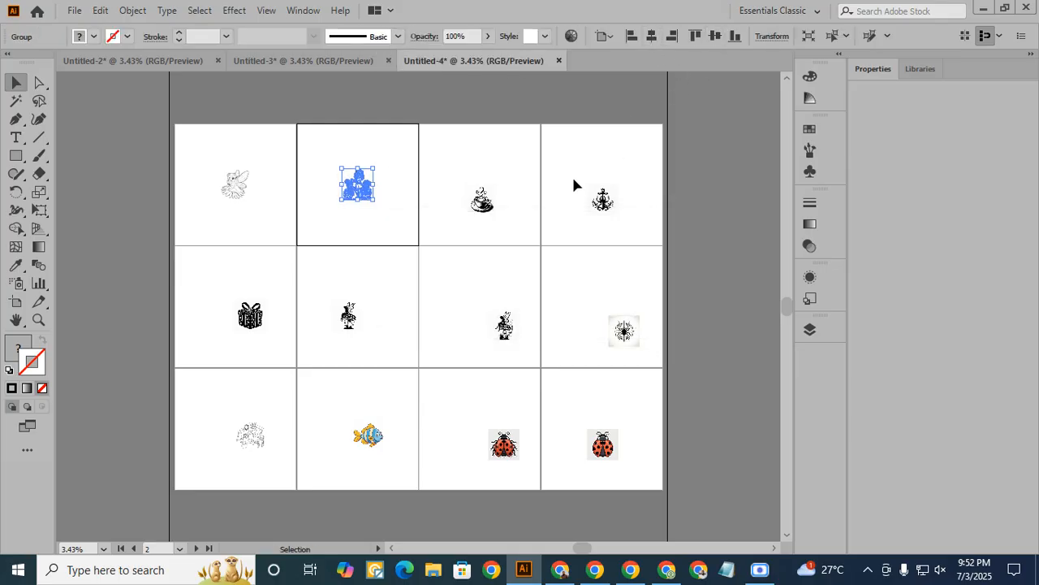
# - Trace and expand the cup image 1 (27) and anchor image 1 (28) in the first row, centring each on its artboard
pyautogui.click(491, 210)
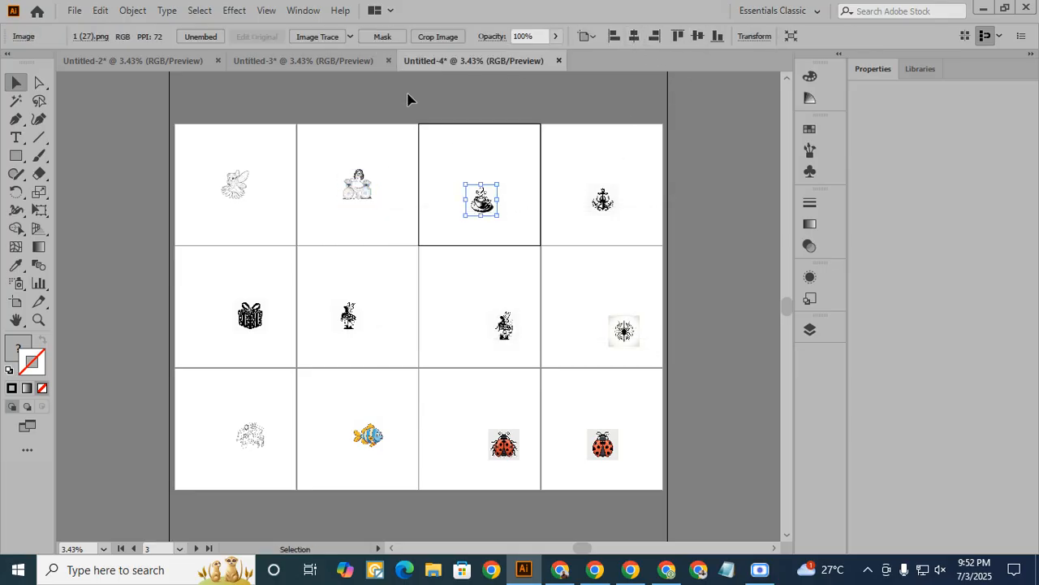
pyautogui.click(317, 37)
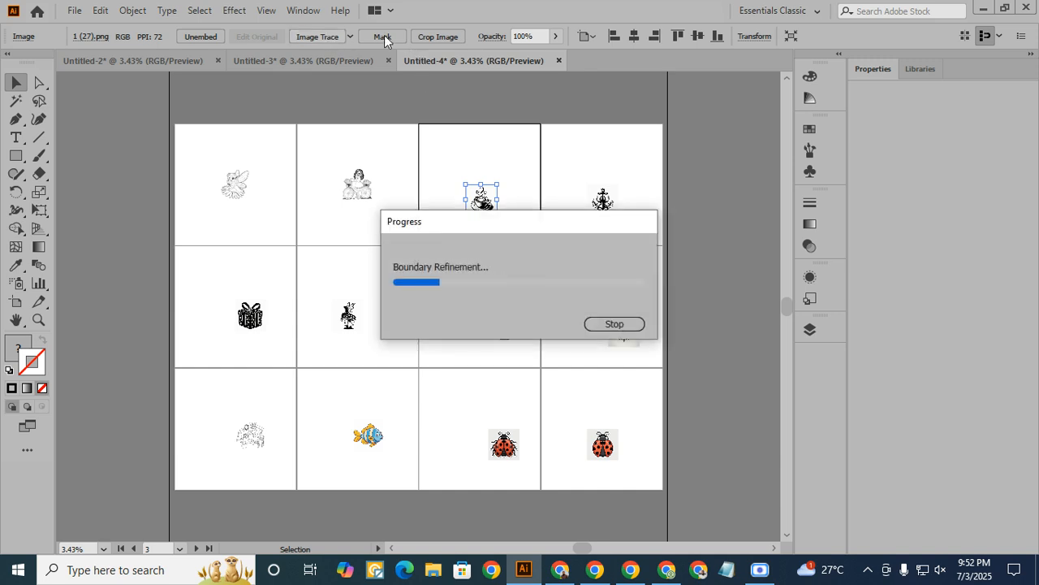
pyautogui.click(385, 38)
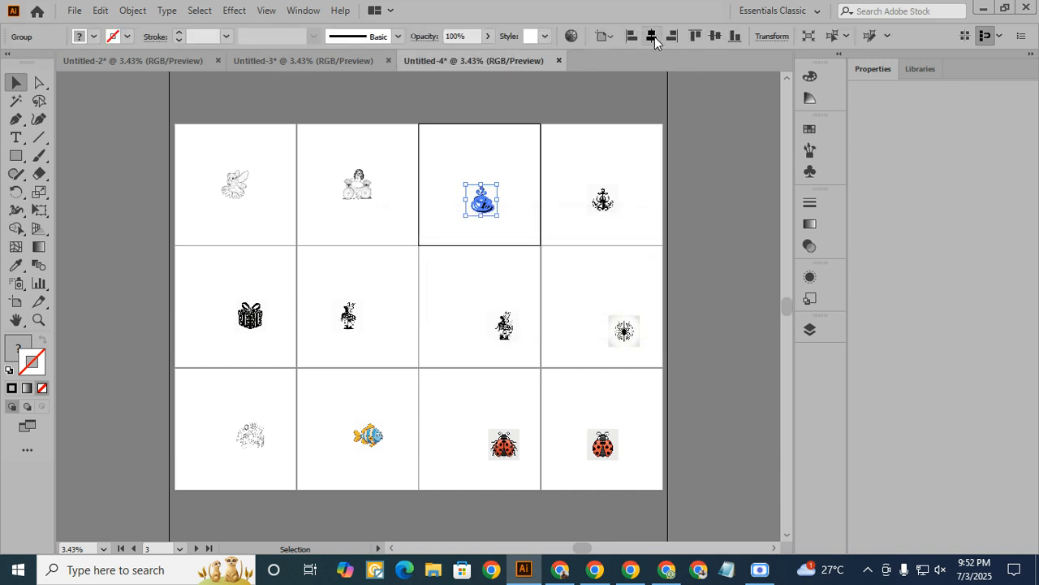
pyautogui.click(611, 209)
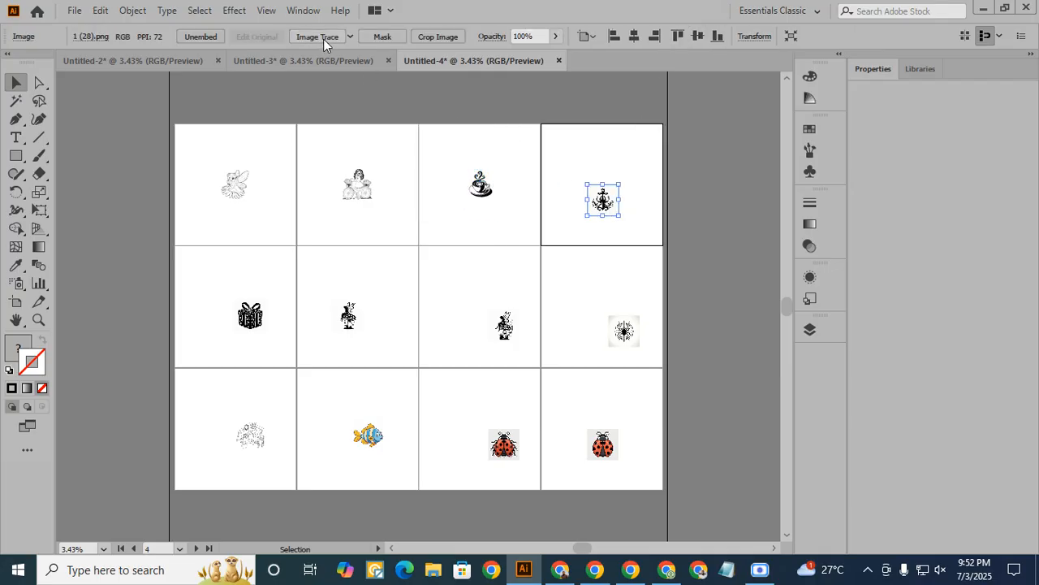
pyautogui.click(360, 41)
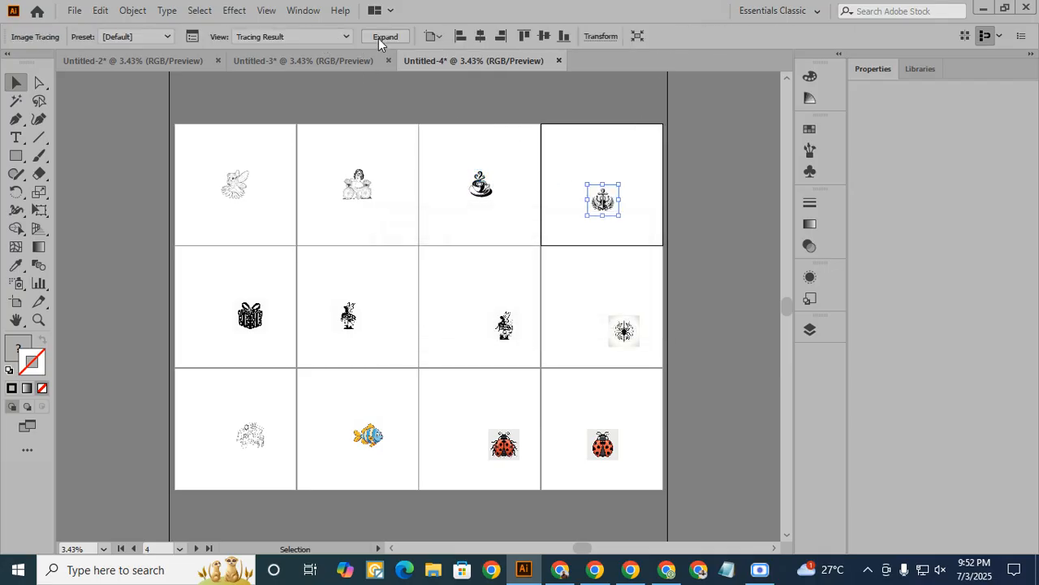
pyautogui.click(379, 39)
pyautogui.click(650, 38)
pyautogui.click(714, 36)
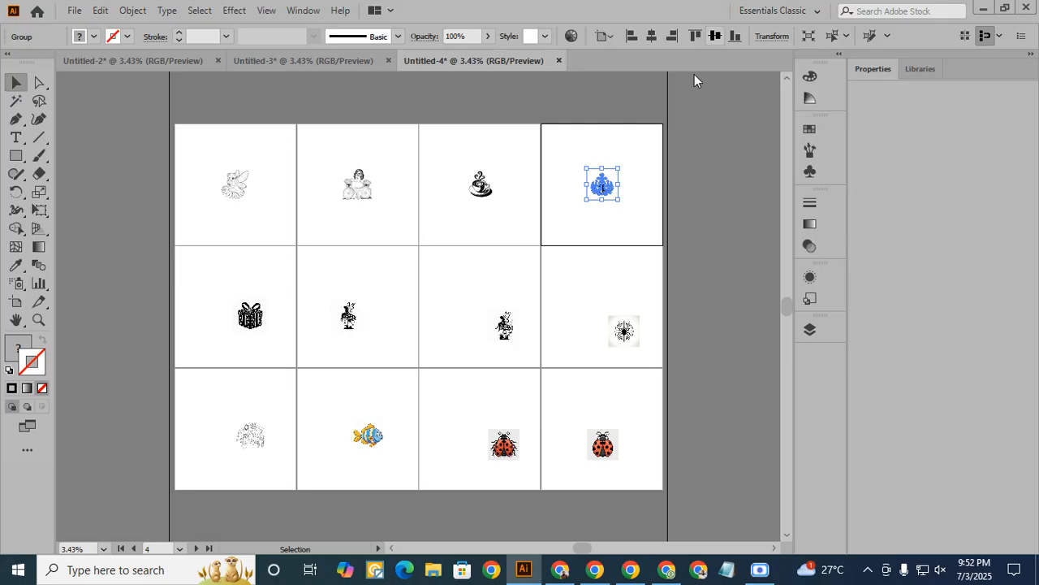
# - Trace and expand the gift box image 1 (29) and the image 1 (30) in the second row, centring each on its artboard
pyautogui.click(251, 316)
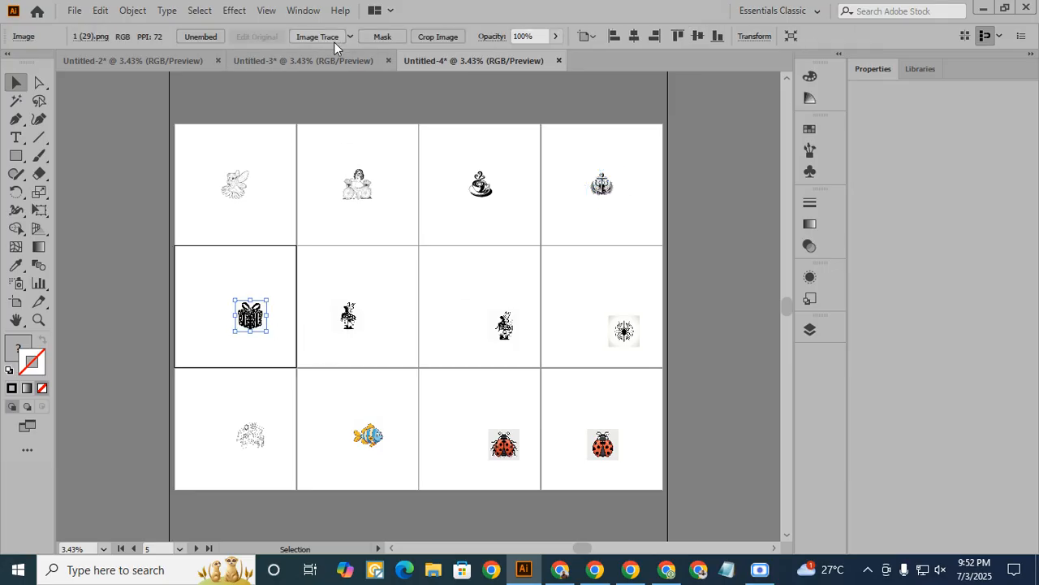
pyautogui.click(334, 42)
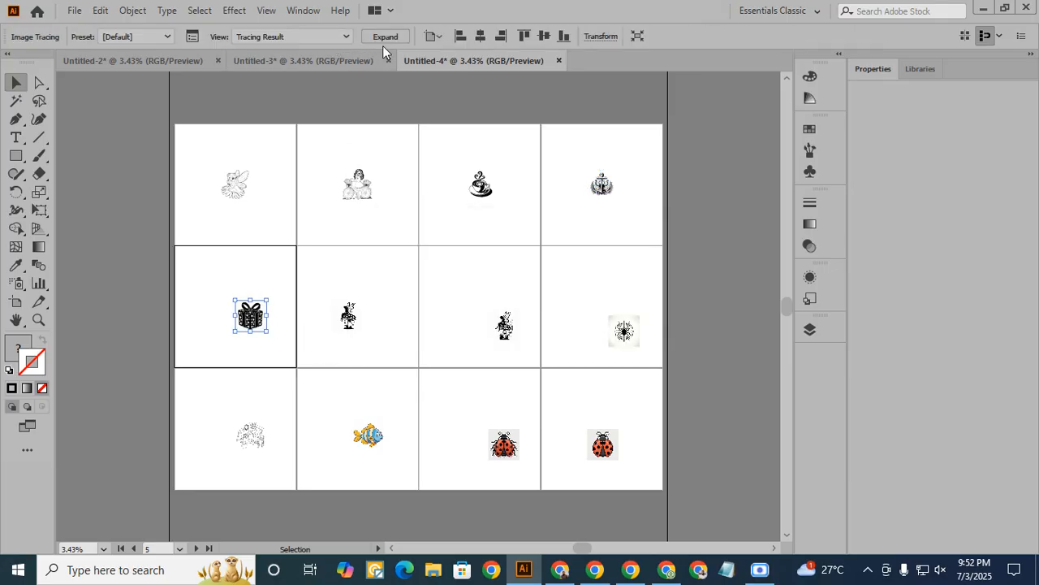
pyautogui.click(380, 38)
pyautogui.click(650, 37)
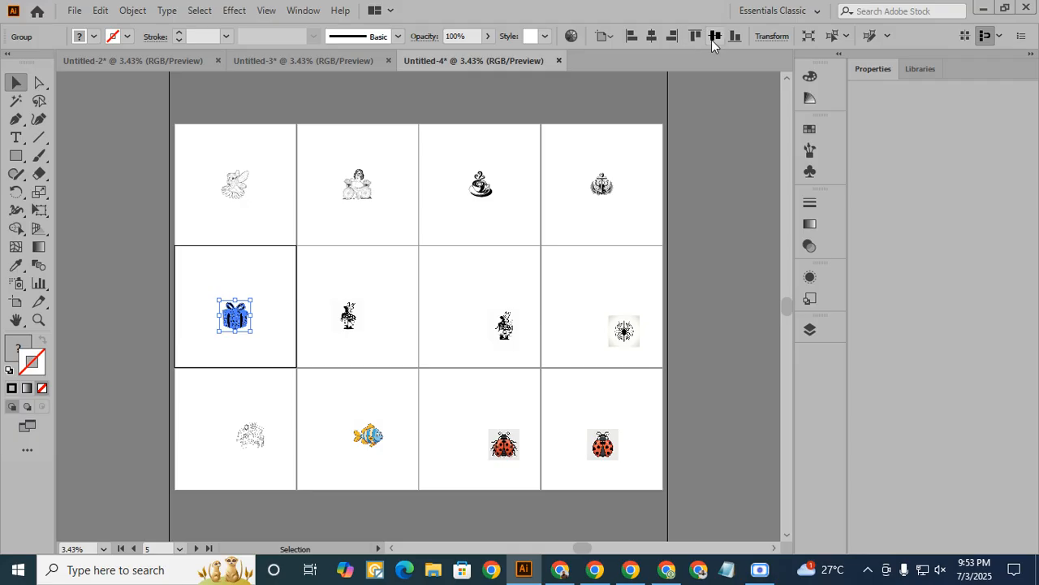
pyautogui.click(715, 37)
pyautogui.click(349, 316)
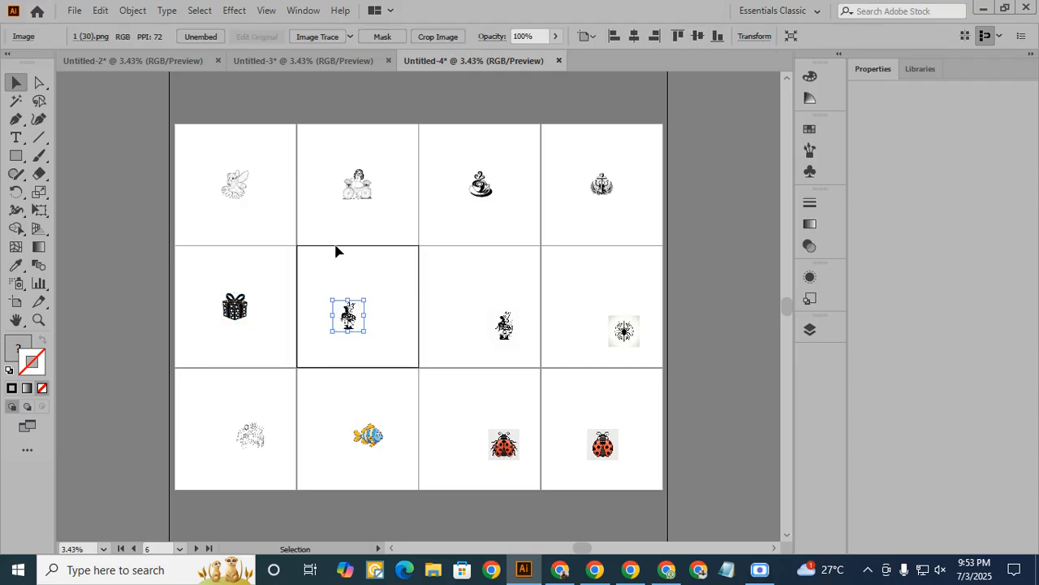
pyautogui.click(337, 38)
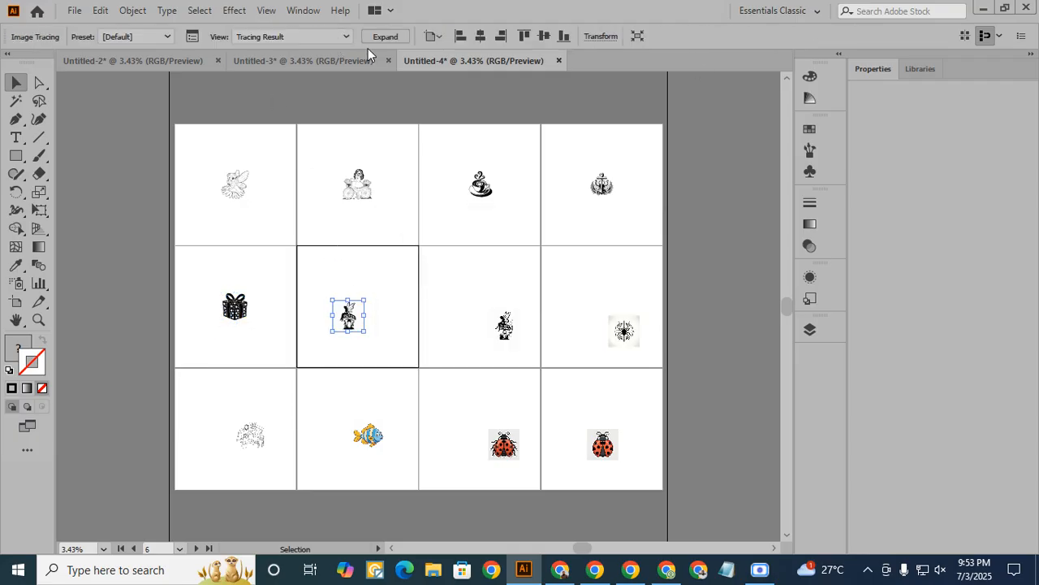
pyautogui.click(382, 36)
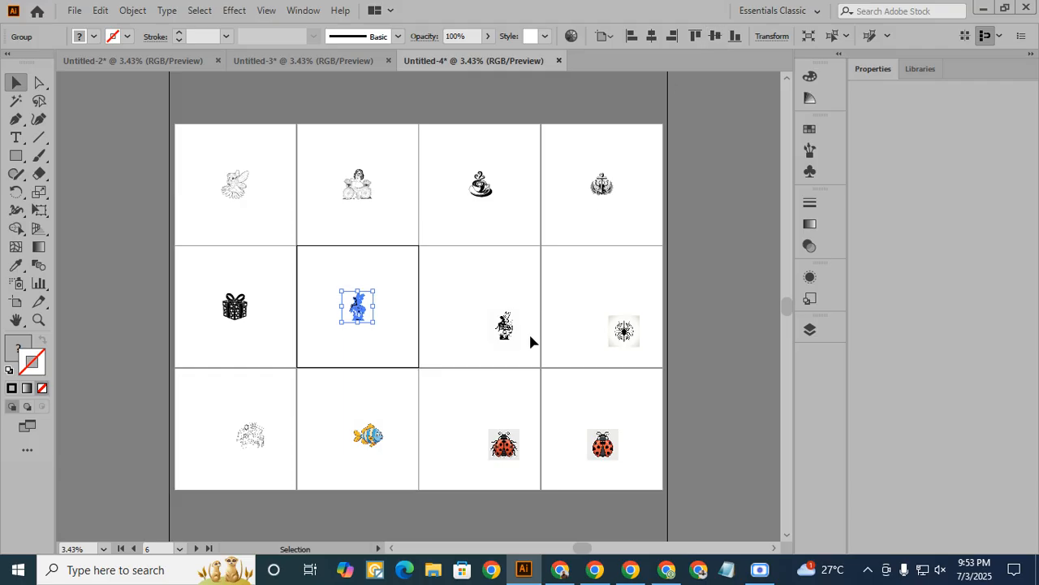
# - Trace and expand the image 1 (31) and the spider image 1 (32) in the second row, centring each on its artboard
pyautogui.click(504, 325)
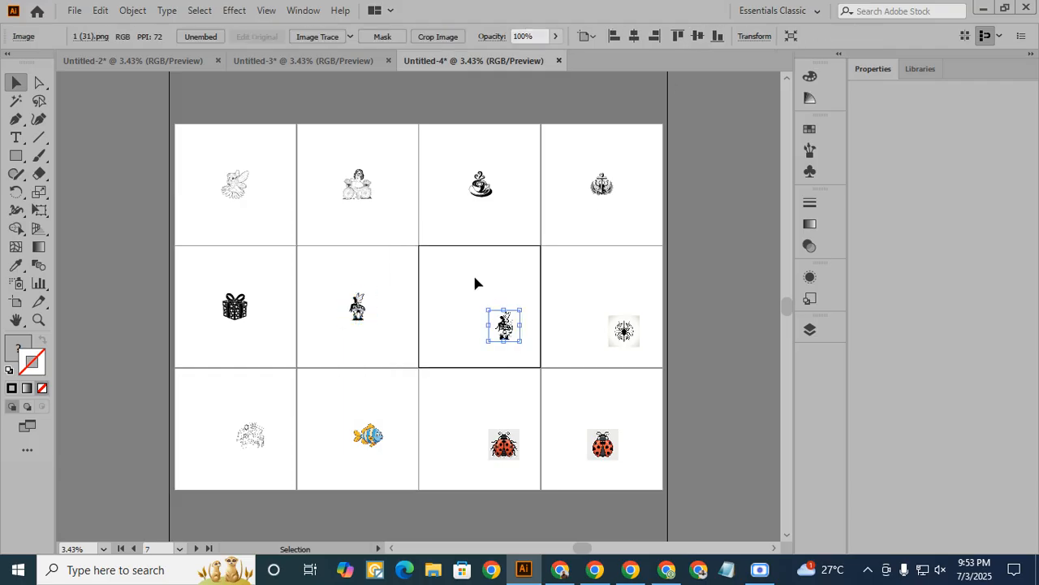
pyautogui.click(332, 37)
pyautogui.click(385, 38)
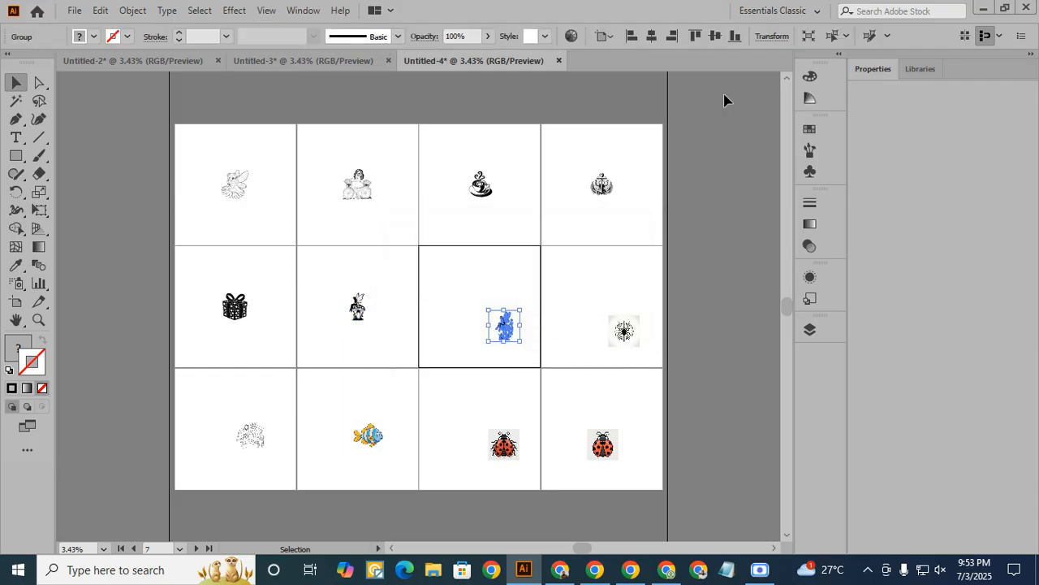
pyautogui.click(651, 37)
pyautogui.click(714, 37)
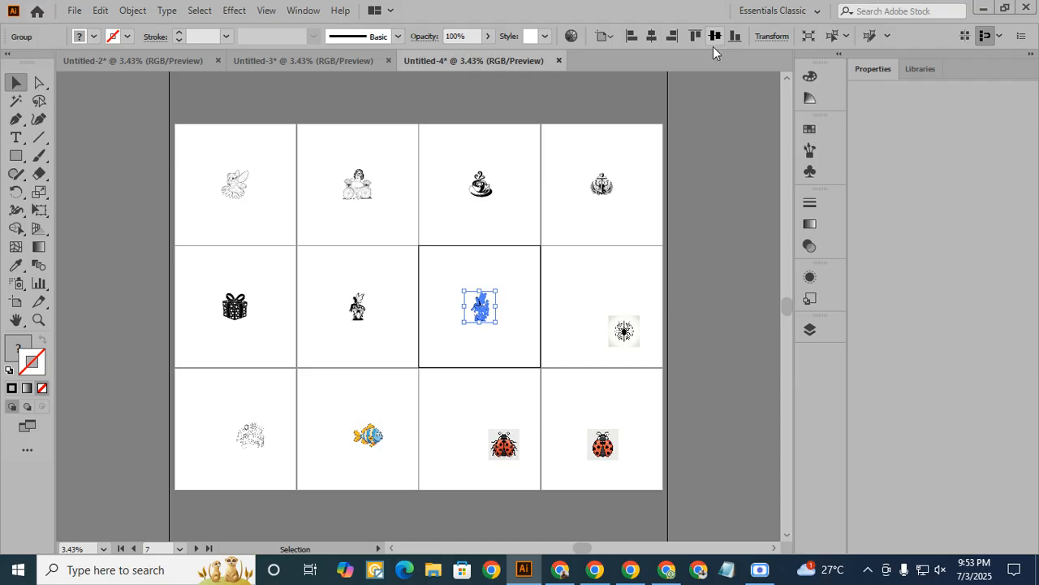
pyautogui.click(625, 333)
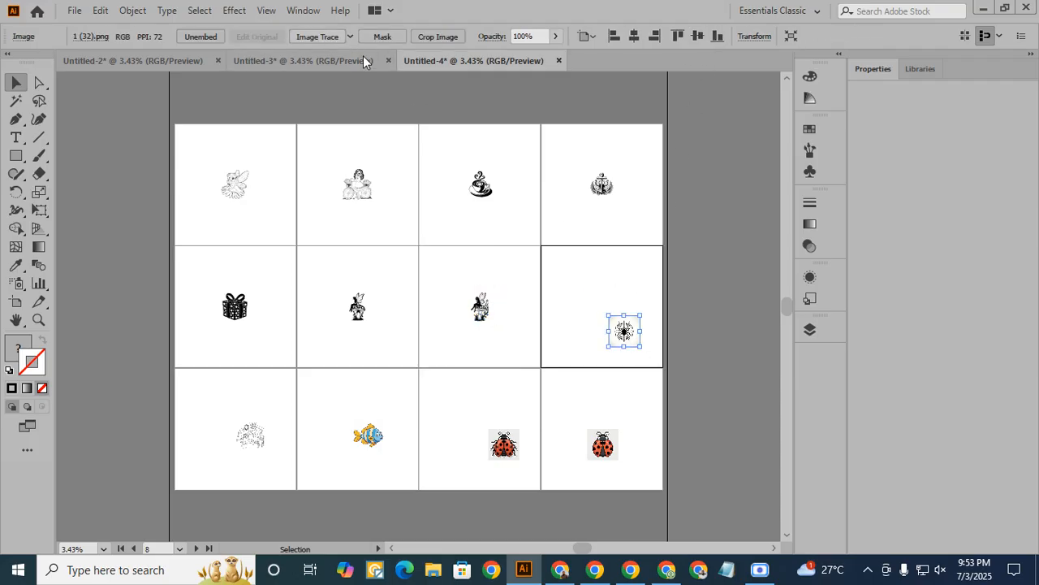
pyautogui.click(317, 37)
pyautogui.click(383, 36)
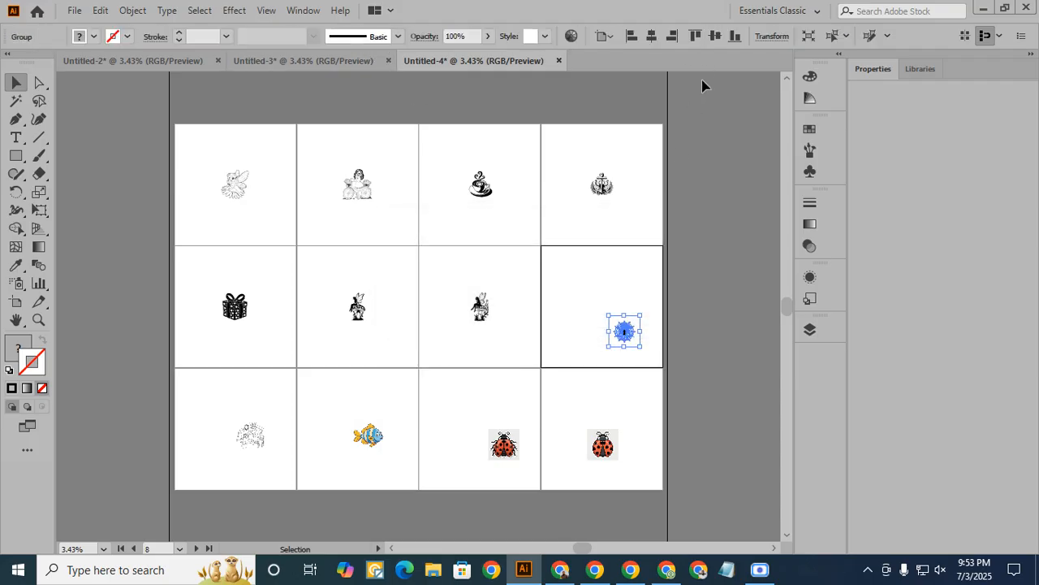
pyautogui.click(651, 37)
pyautogui.click(715, 36)
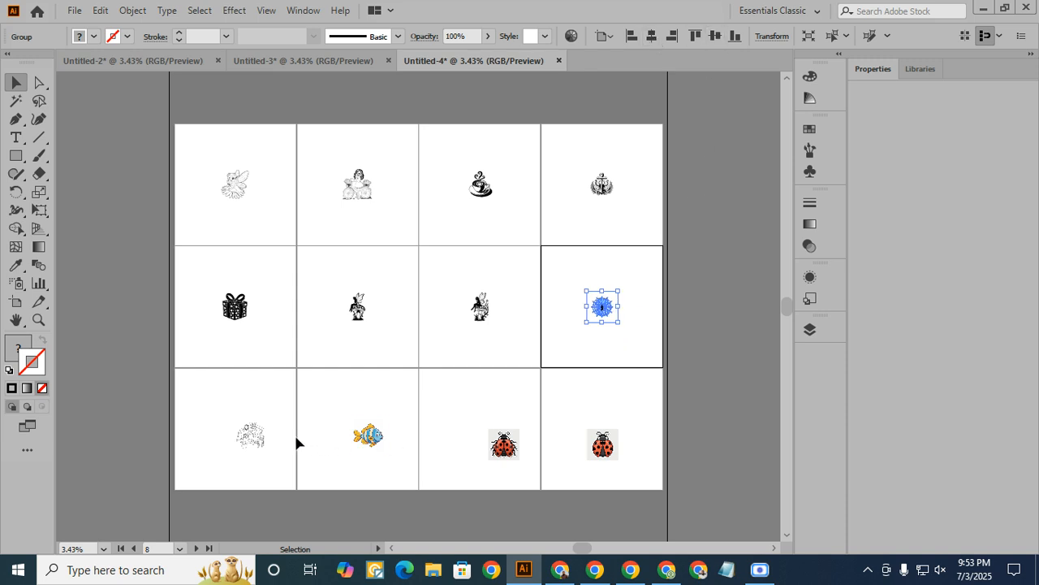
# - Trace and expand the potted plants image 1 (33) and fish image 1 (34) in the third row, centring each on its artboard
pyautogui.click(251, 436)
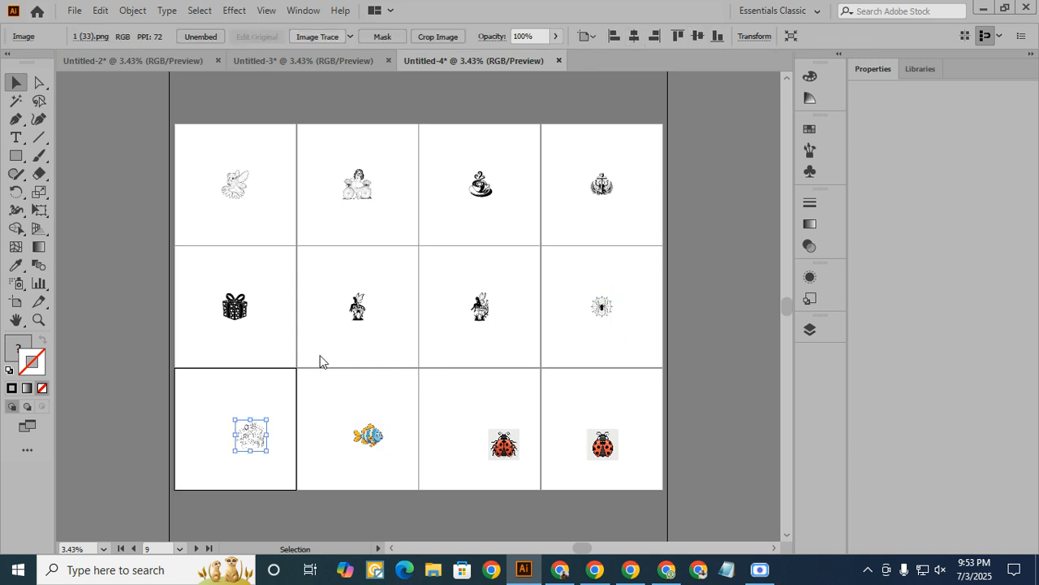
pyautogui.click(317, 36)
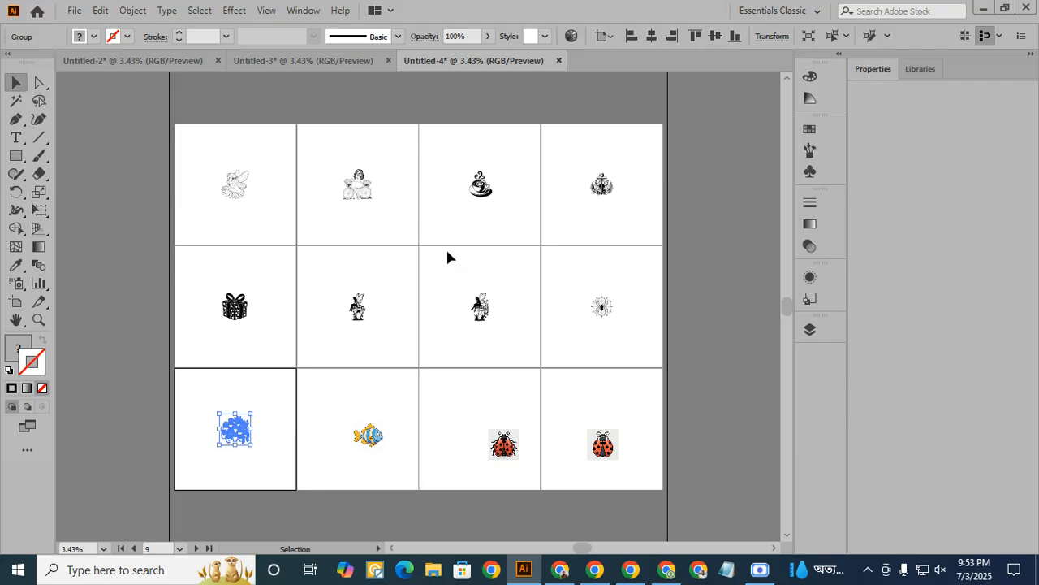
pyautogui.click(367, 443)
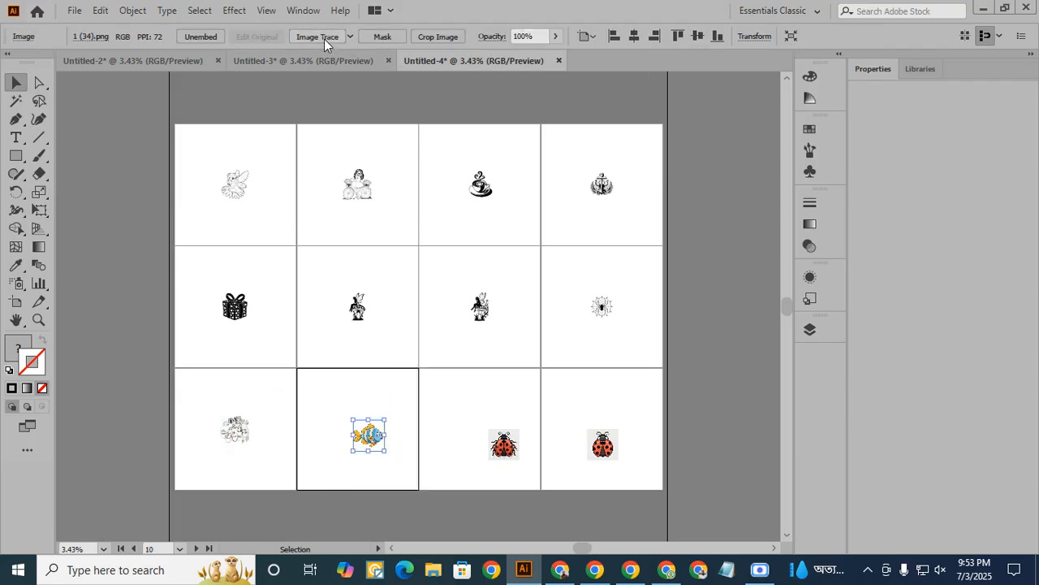
pyautogui.click(324, 38)
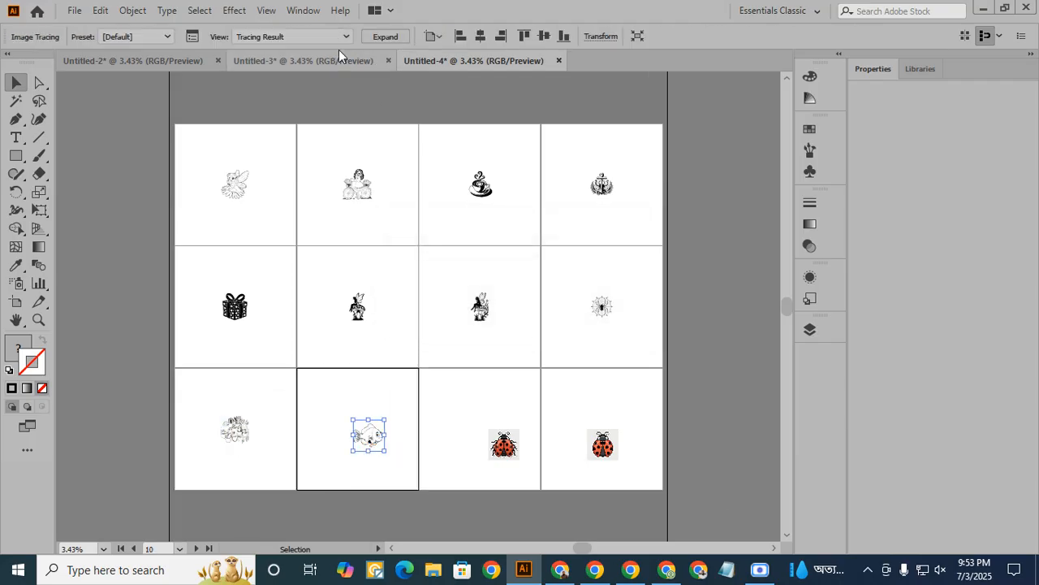
pyautogui.click(386, 37)
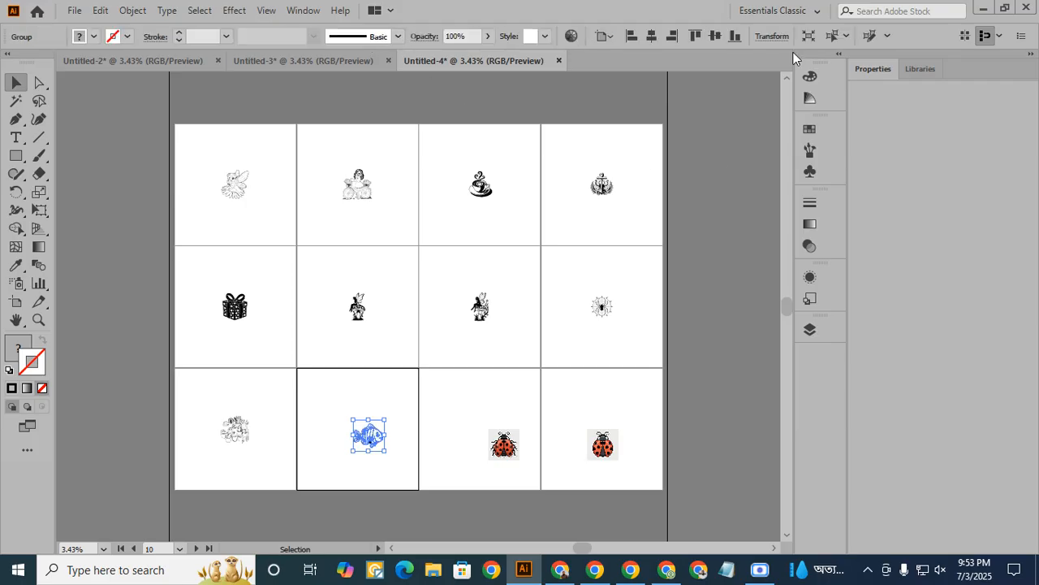
pyautogui.click(651, 36)
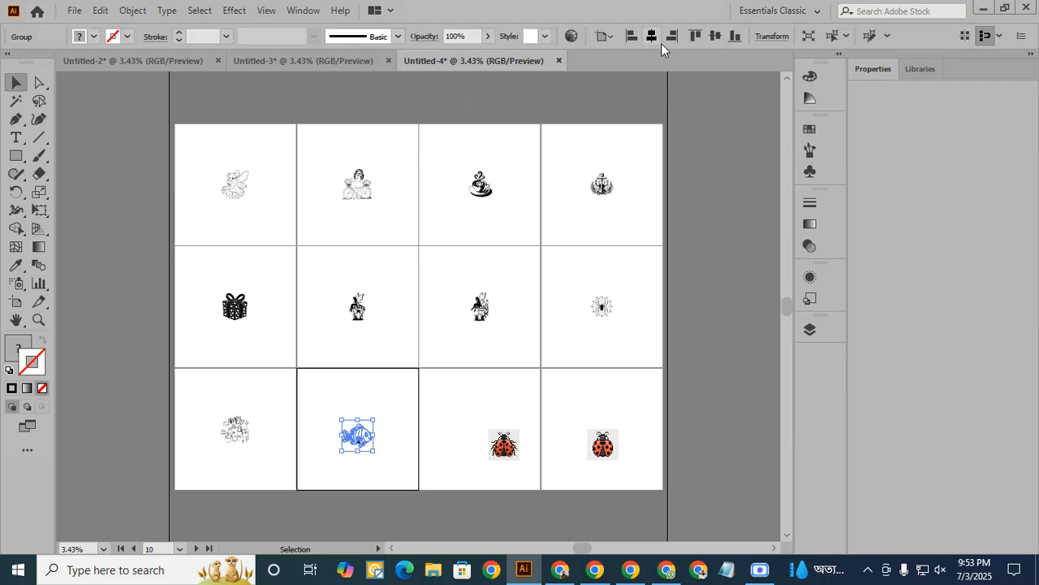
pyautogui.click(720, 41)
pyautogui.click(516, 448)
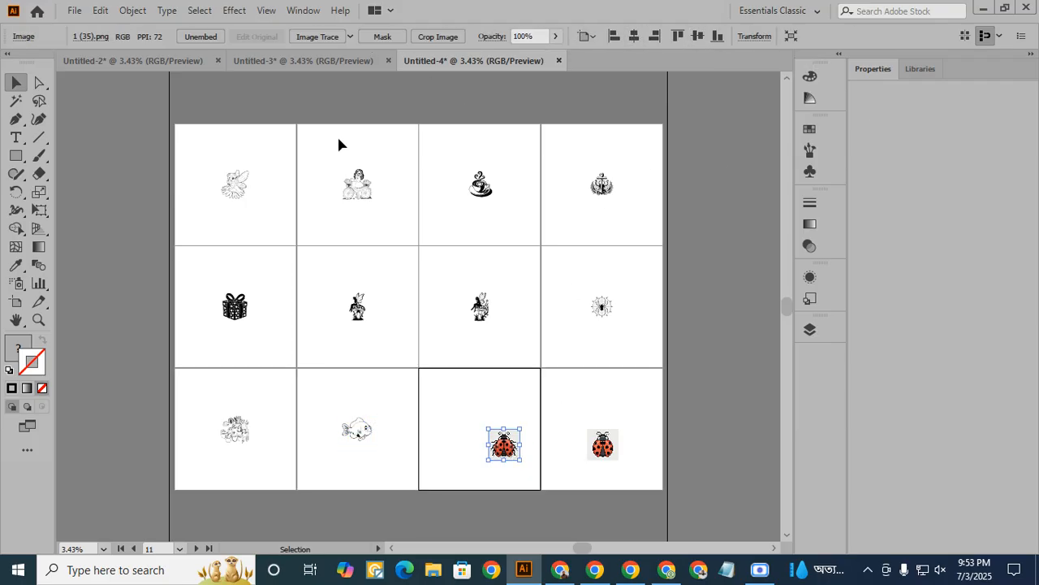
pyautogui.click(352, 38)
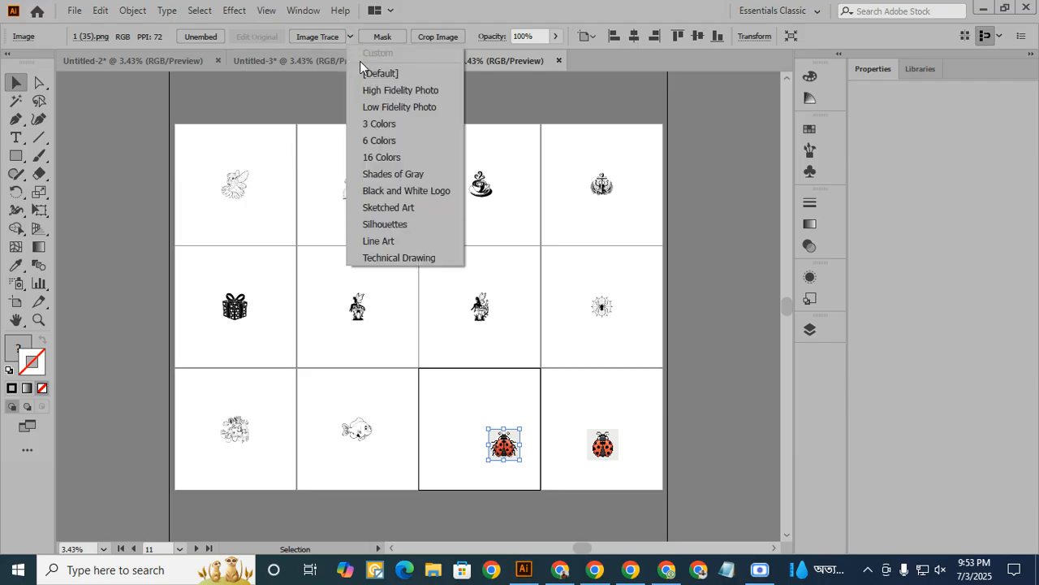
pyautogui.click(281, 105)
pyautogui.click(591, 315)
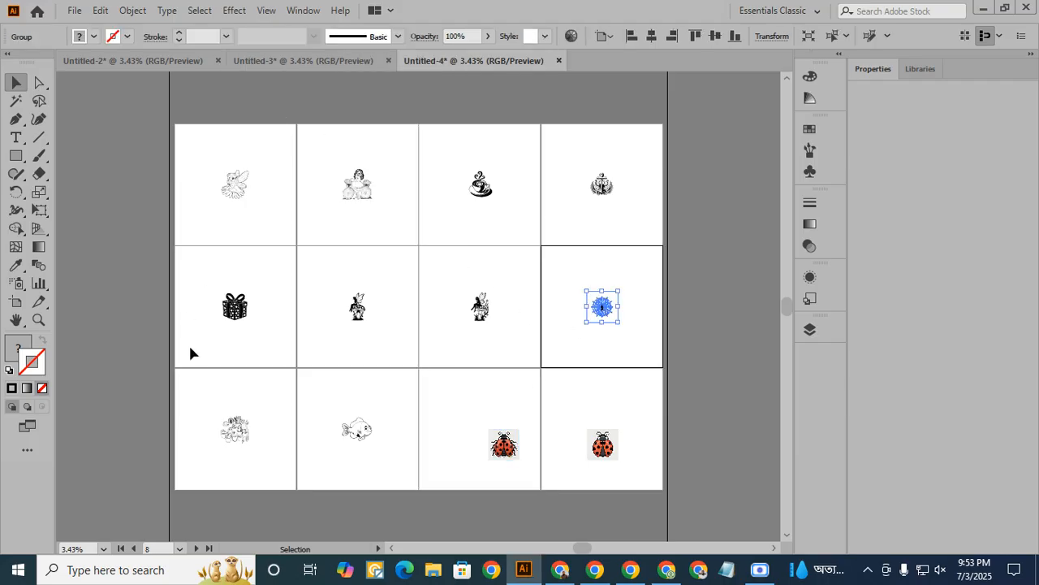
# - Enlarge the fairy artwork on the first artboard proportionally from its centre until it nearly fills the artboard
pyautogui.click(245, 196)
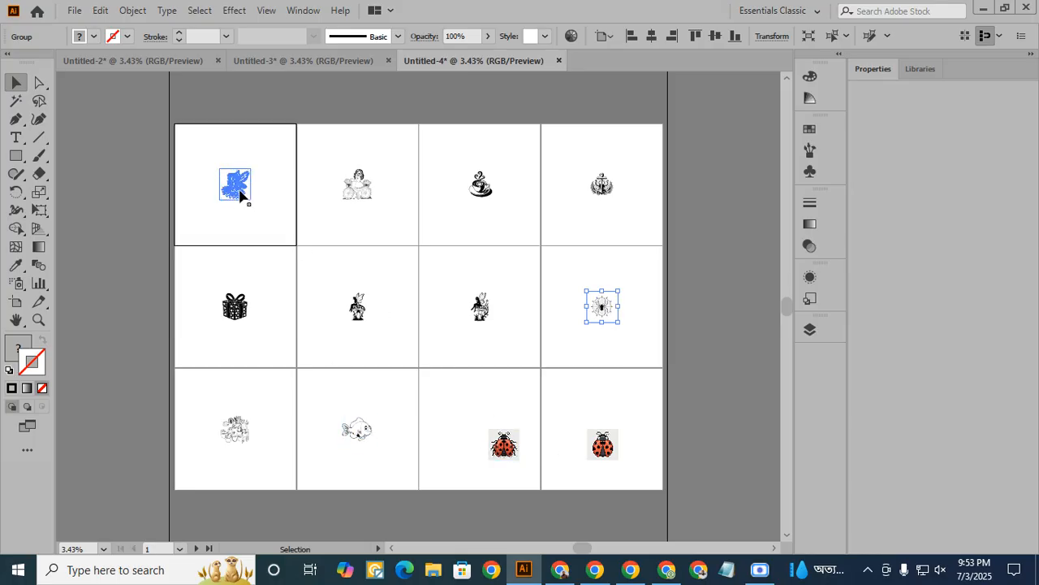
pyautogui.moveTo(257, 197); pyautogui.dragTo(284, 225)
pyautogui.hotkey('ctrl', 'z')
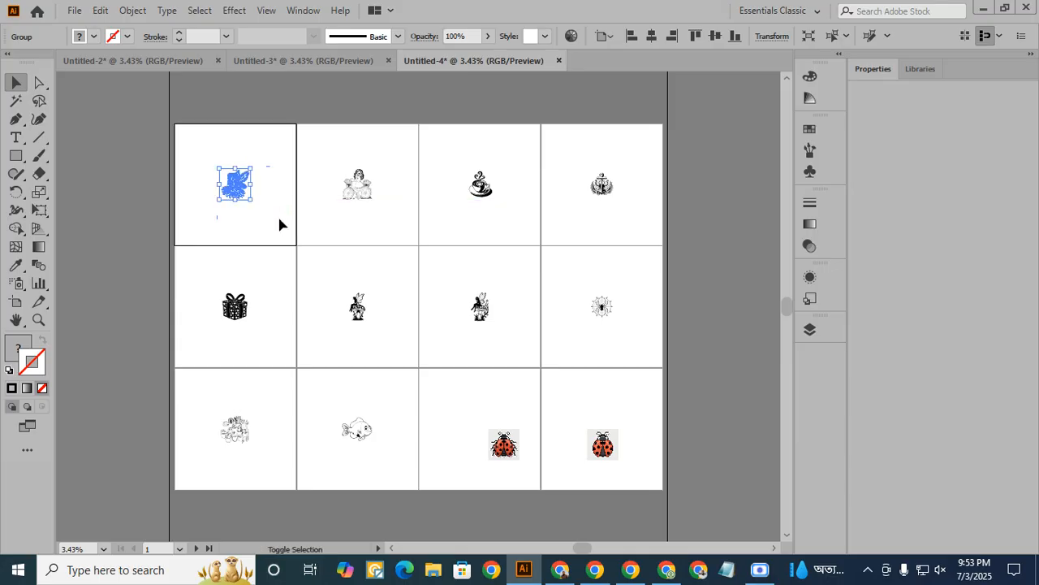
pyautogui.moveTo(252, 201); pyautogui.dragTo(295, 232)
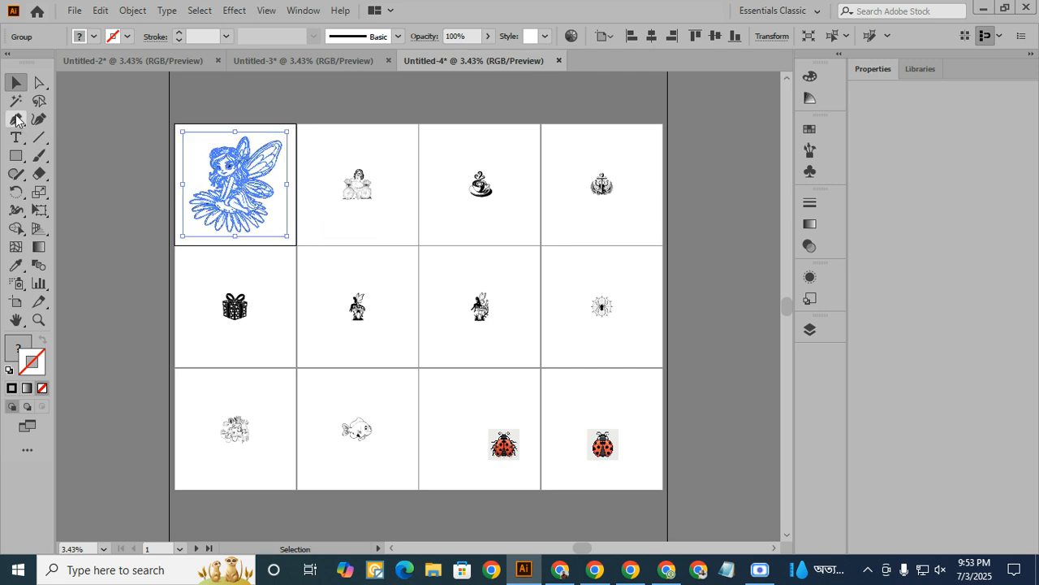
# - Select the white shapes of all traced artworks with the Magic Wand and delete them
pyautogui.click(16, 103)
pyautogui.click(194, 152)
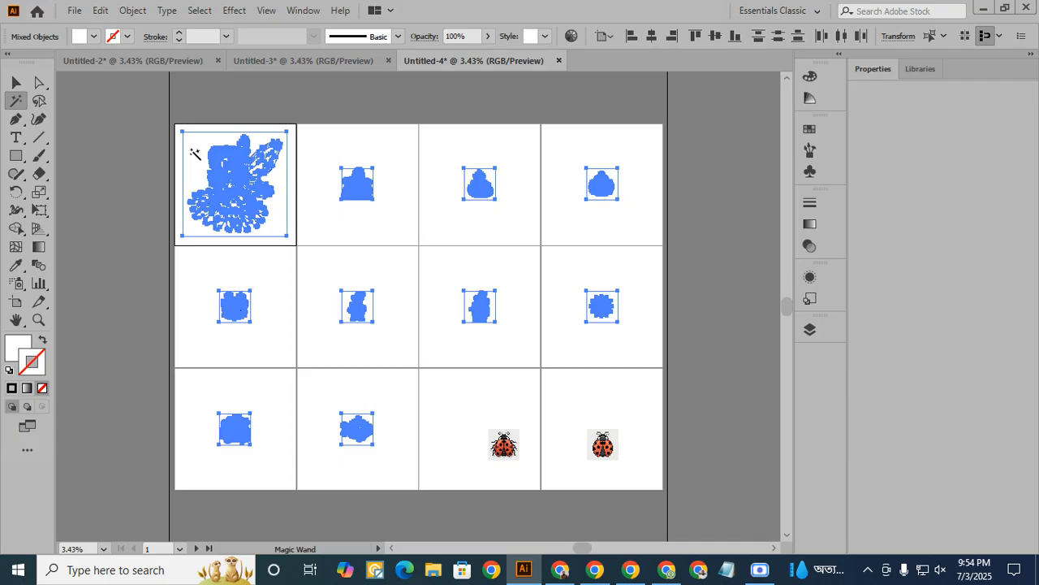
pyautogui.click(195, 153)
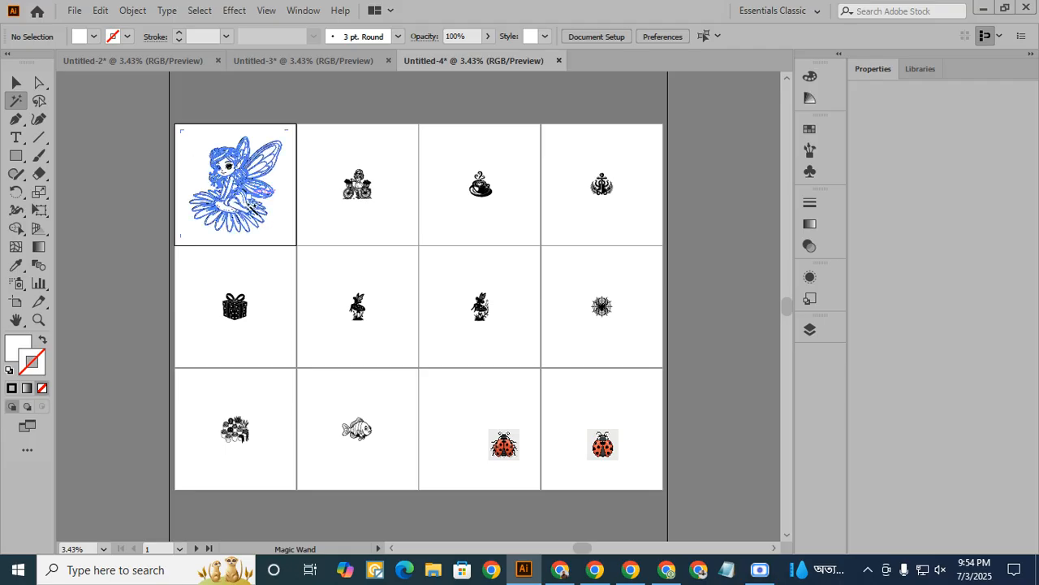
# - Enlarge the bicycle girl, coffee cup and anchor artworks in the first row from their centres to nearly fill their artboards
pyautogui.click(18, 82)
pyautogui.click(358, 201)
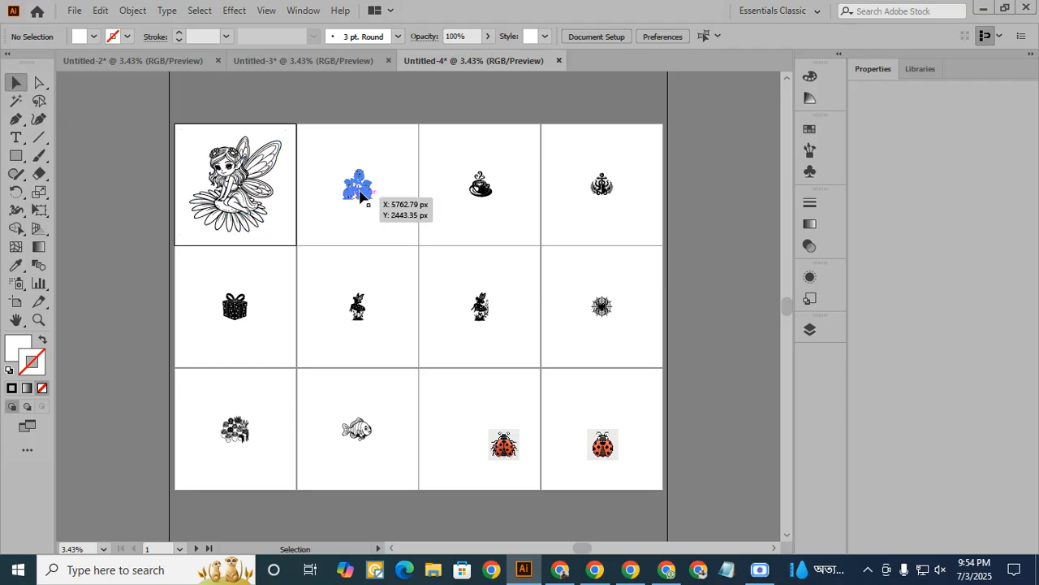
pyautogui.moveTo(374, 200); pyautogui.dragTo(408, 235)
pyautogui.click(479, 195)
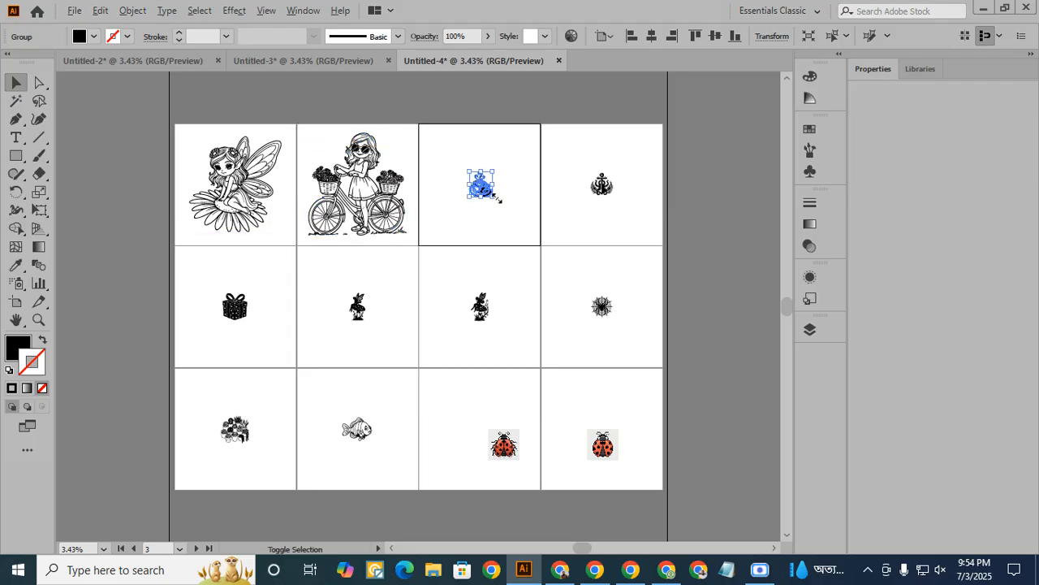
pyautogui.moveTo(495, 200); pyautogui.dragTo(530, 237)
pyautogui.click(601, 185)
pyautogui.moveTo(613, 196); pyautogui.dragTo(652, 232)
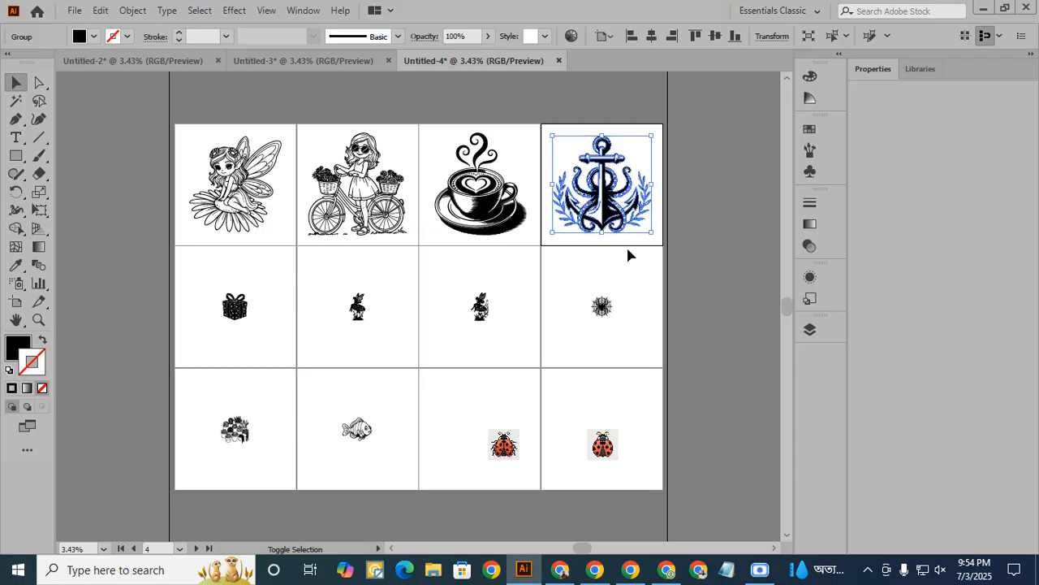
# - Enlarge the gift box, both mushroom fairies and the spider web in the second row from their centres to nearly fill their artboards
pyautogui.click(240, 312)
pyautogui.moveTo(248, 323); pyautogui.dragTo(290, 366)
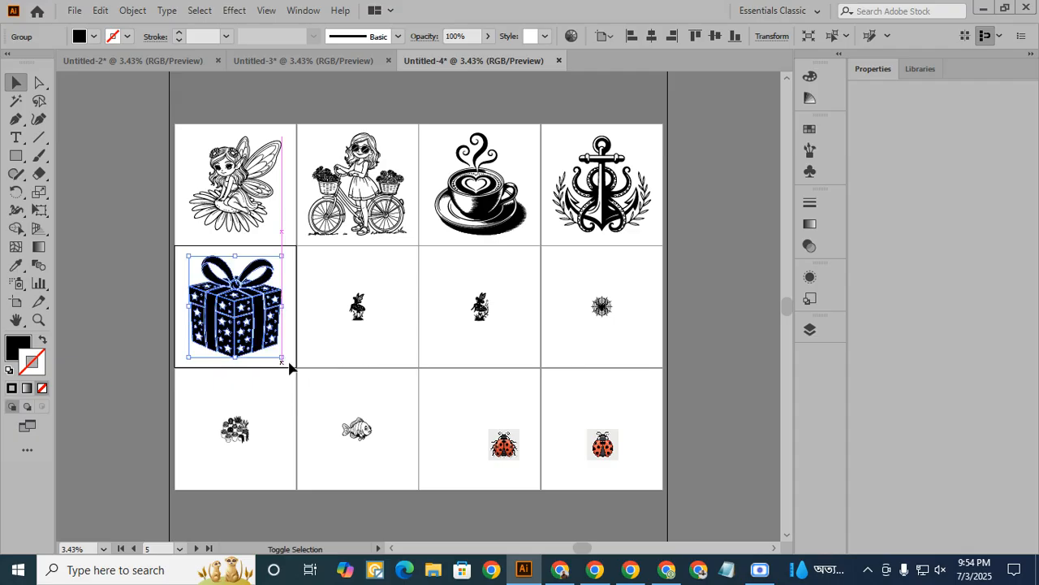
pyautogui.click(357, 307)
pyautogui.moveTo(369, 323); pyautogui.dragTo(413, 364)
pyautogui.click(479, 305)
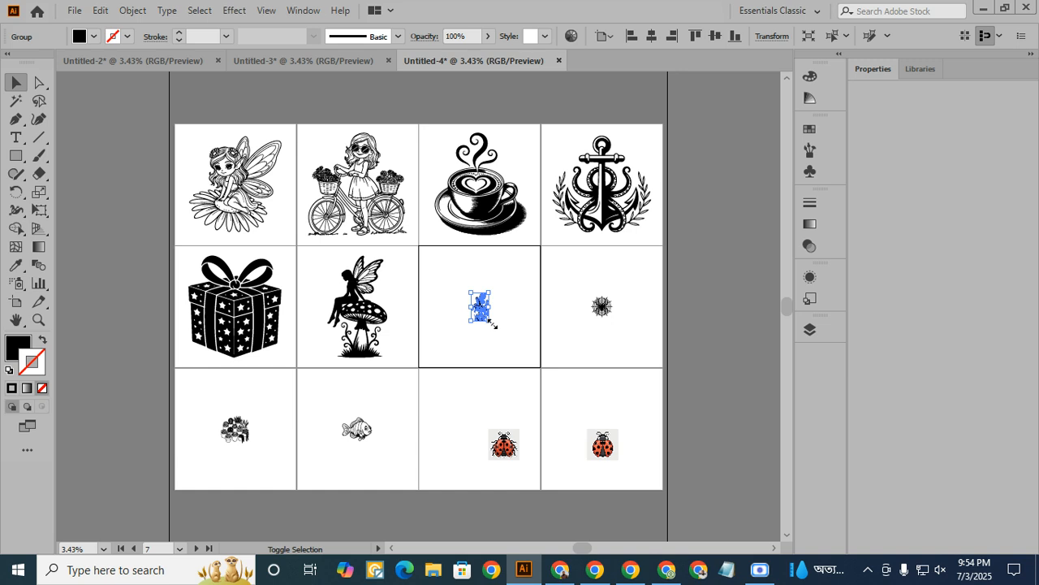
pyautogui.moveTo(490, 323); pyautogui.dragTo(511, 358)
pyautogui.click(602, 306)
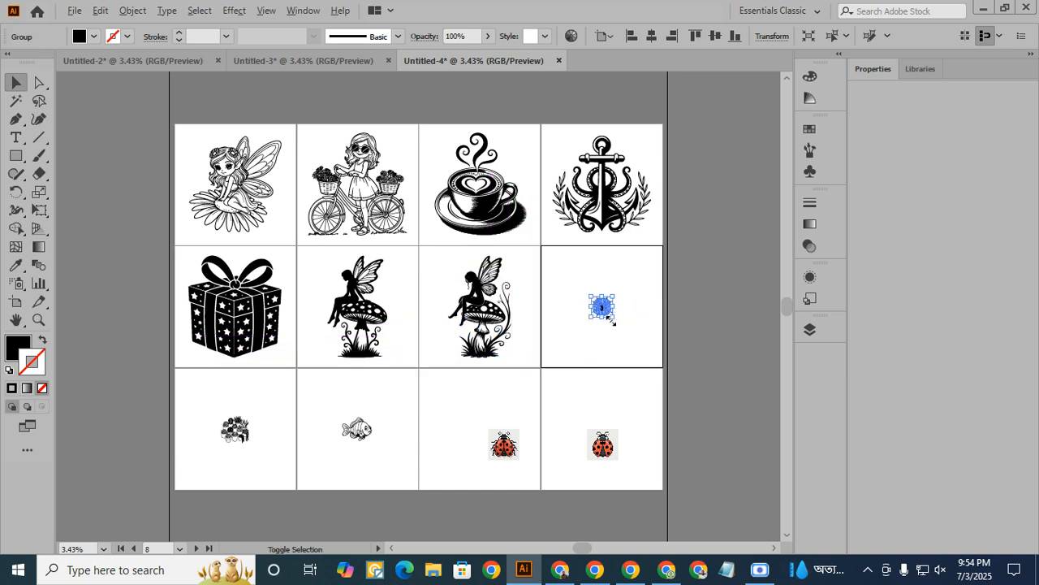
pyautogui.moveTo(607, 311); pyautogui.dragTo(653, 376)
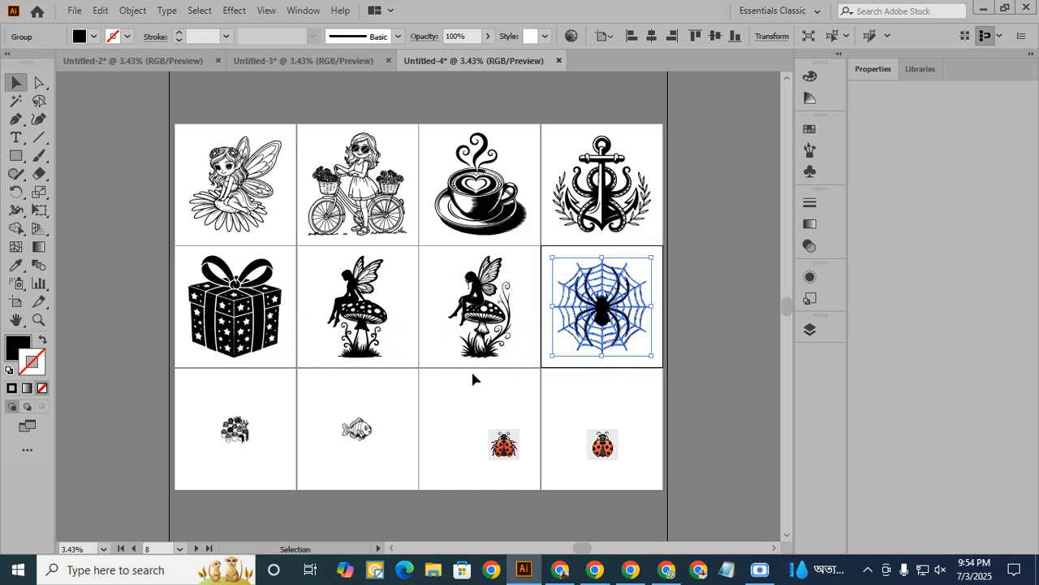
# - Enlarge the potted plants and fish artworks in the third row from their centres to nearly fill their artboards
pyautogui.click(234, 431)
pyautogui.moveTo(251, 444); pyautogui.dragTo(286, 479)
pyautogui.click(361, 439)
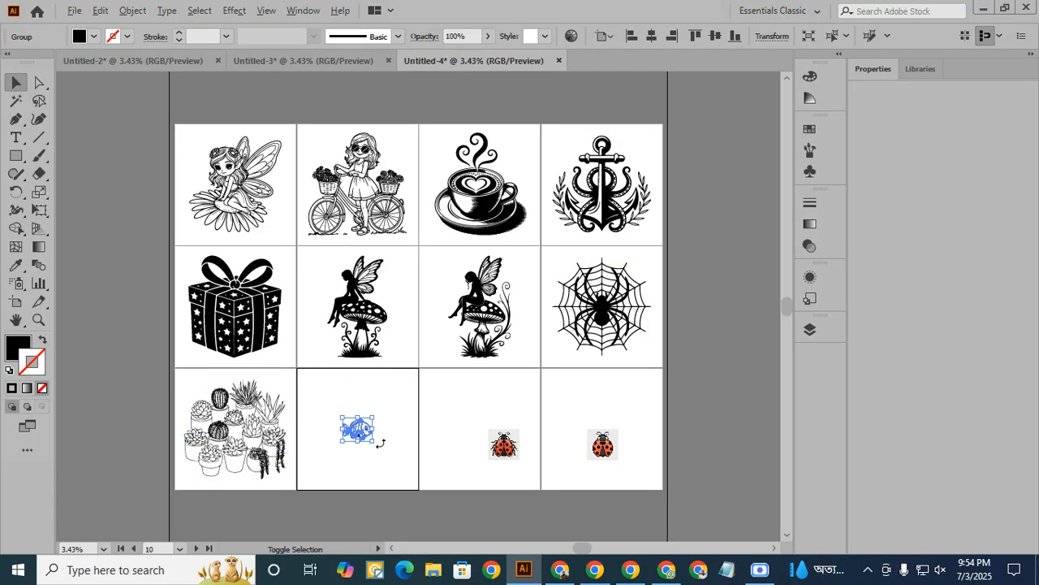
pyautogui.moveTo(373, 443); pyautogui.dragTo(410, 488)
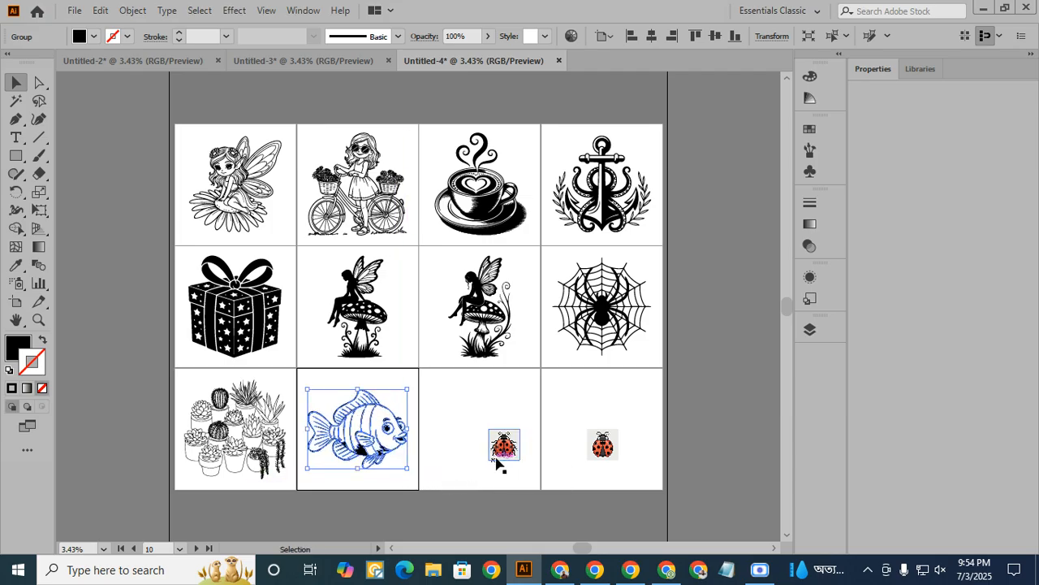
# - Trace the ladybug image 1 (35) with the High Fidelity Photo preset, expand it and centre it on its artboard
pyautogui.click(502, 453)
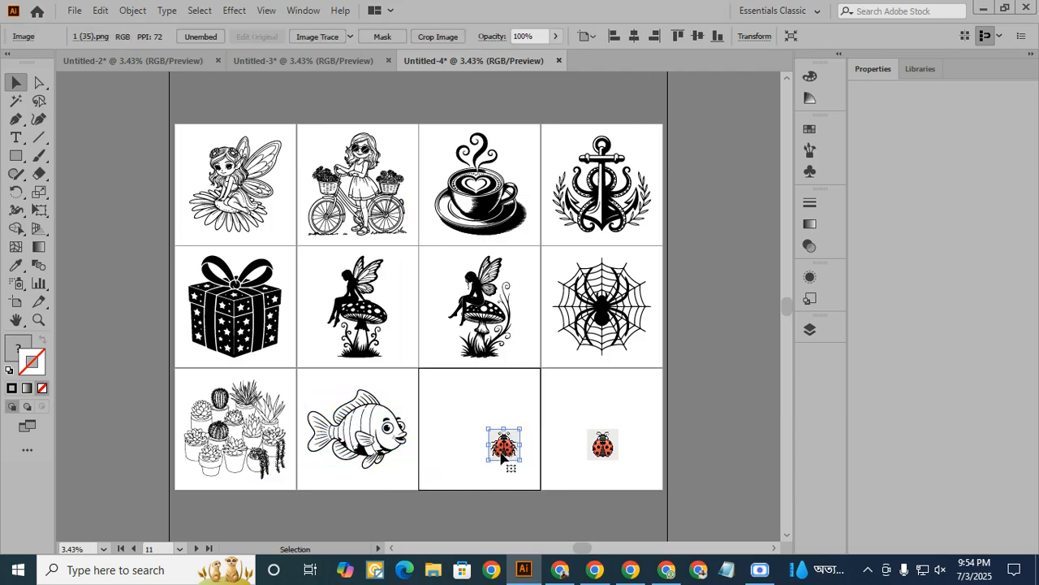
pyautogui.click(349, 37)
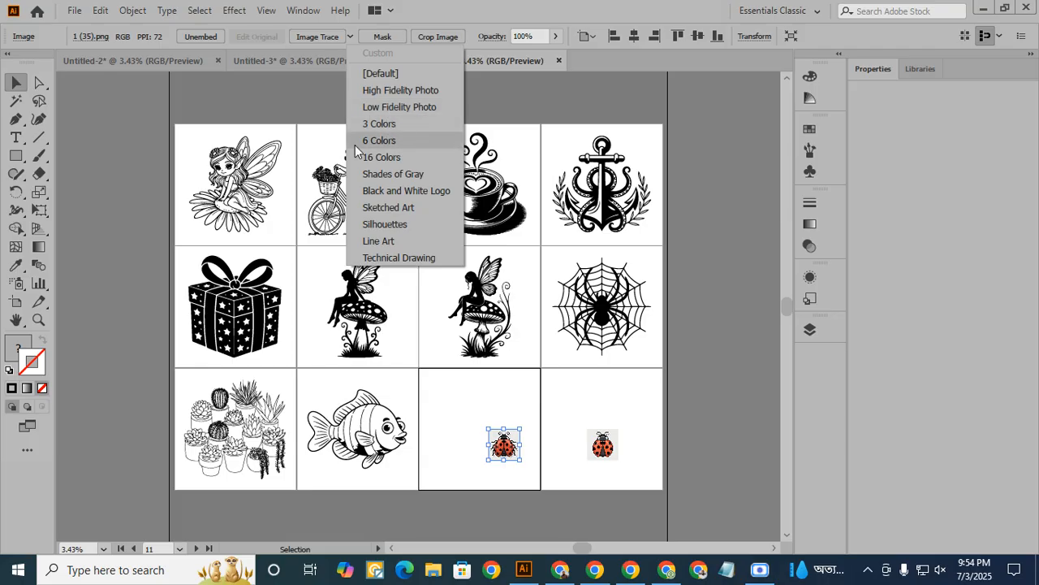
pyautogui.click(402, 89)
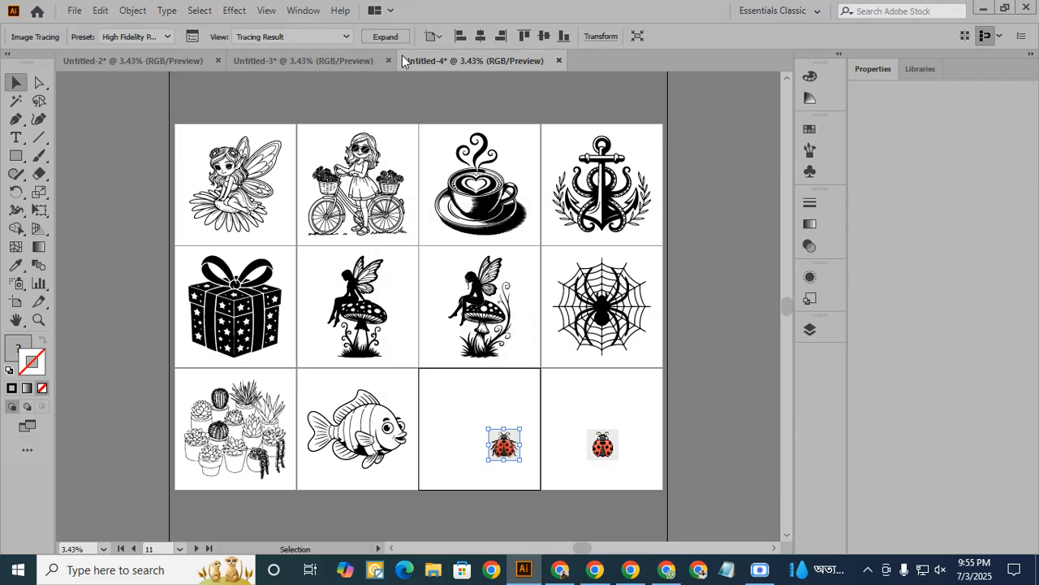
pyautogui.click(384, 37)
pyautogui.click(669, 37)
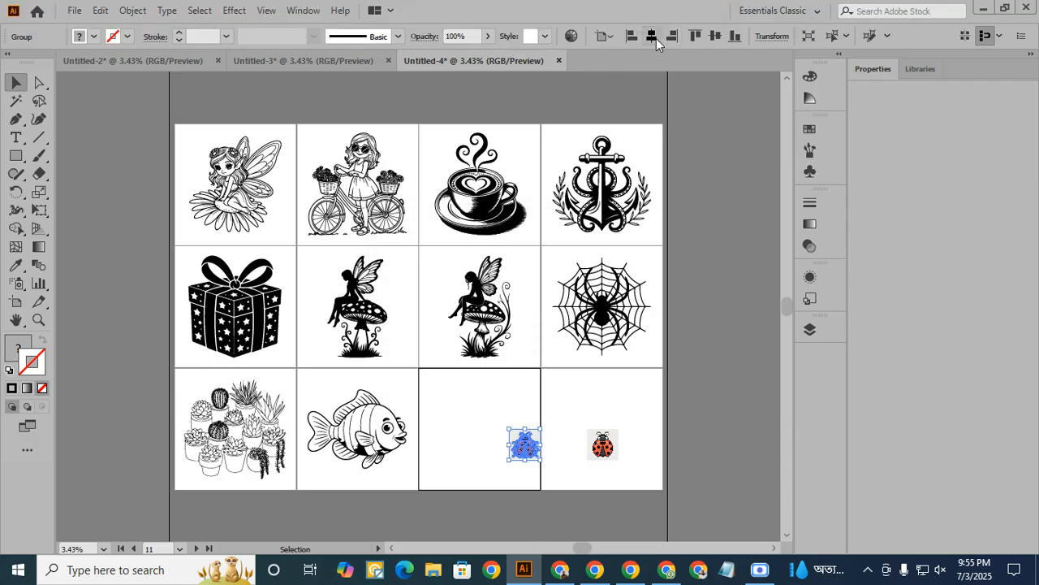
pyautogui.click(652, 36)
pyautogui.click(716, 38)
# - Trace the last ladybug image 1 (36) with the High Fidelity Photo preset
pyautogui.click(602, 452)
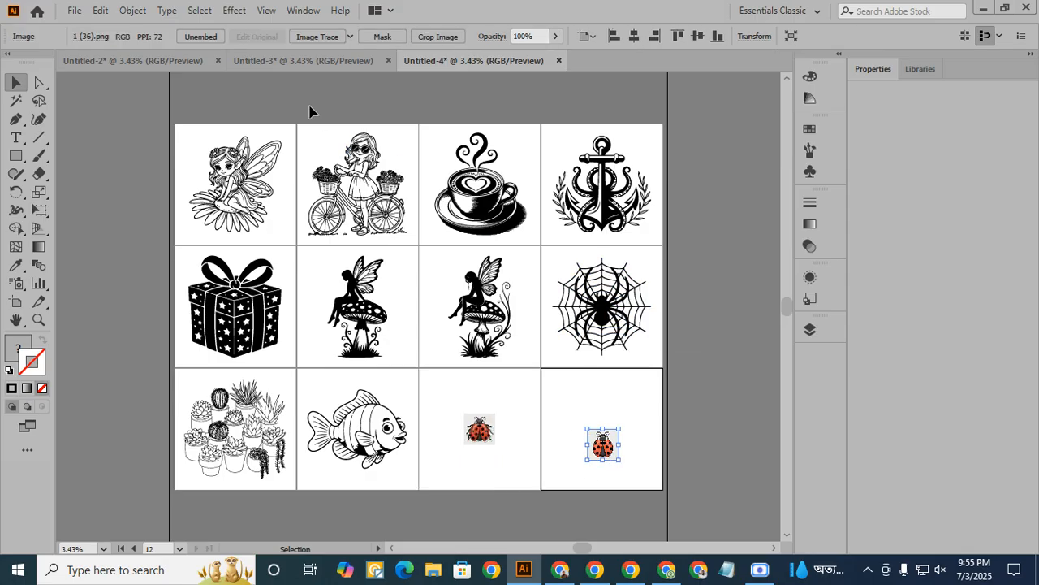
pyautogui.click(350, 36)
pyautogui.click(371, 91)
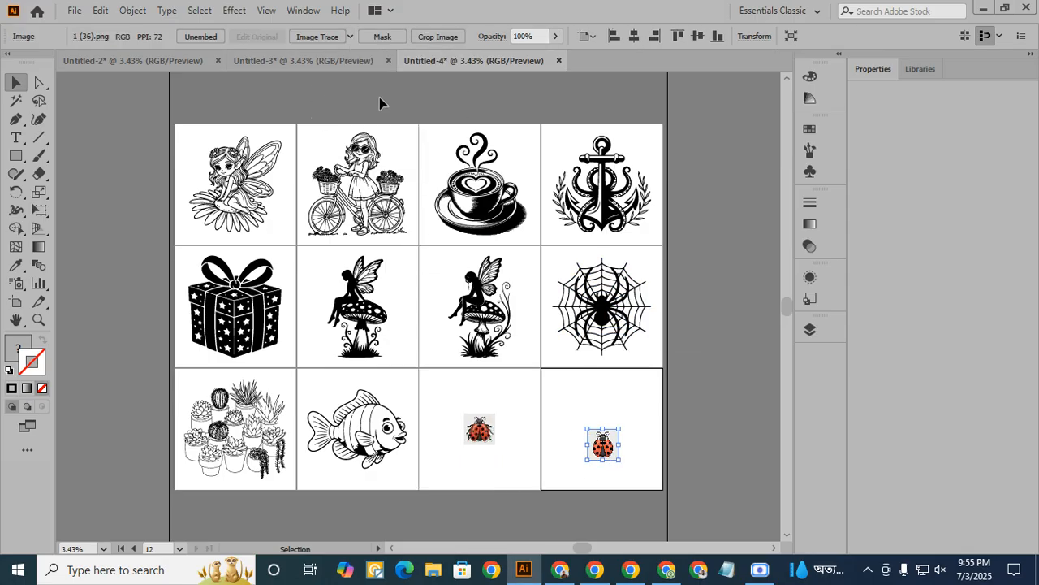
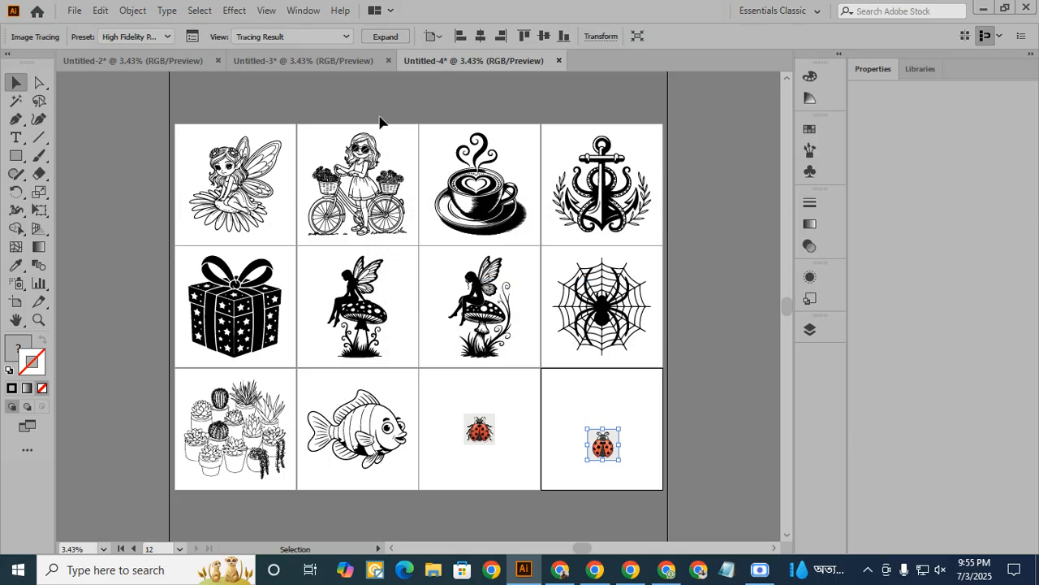
# - Expand and vertically centre the last ladybug tracing, and enlarge both ladybugs from their centres to nearly fill their artboards
pyautogui.click(398, 38)
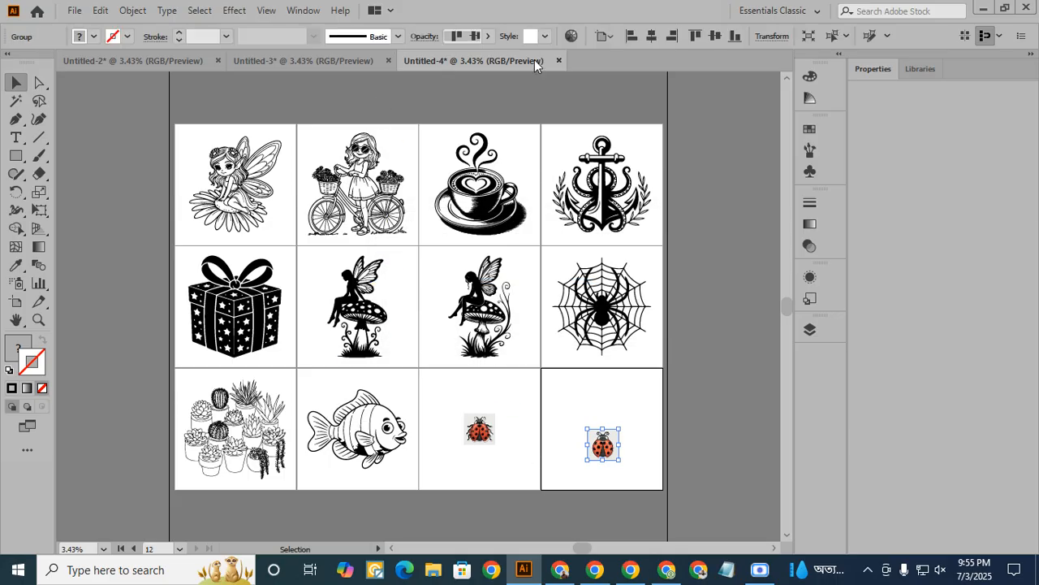
pyautogui.click(715, 37)
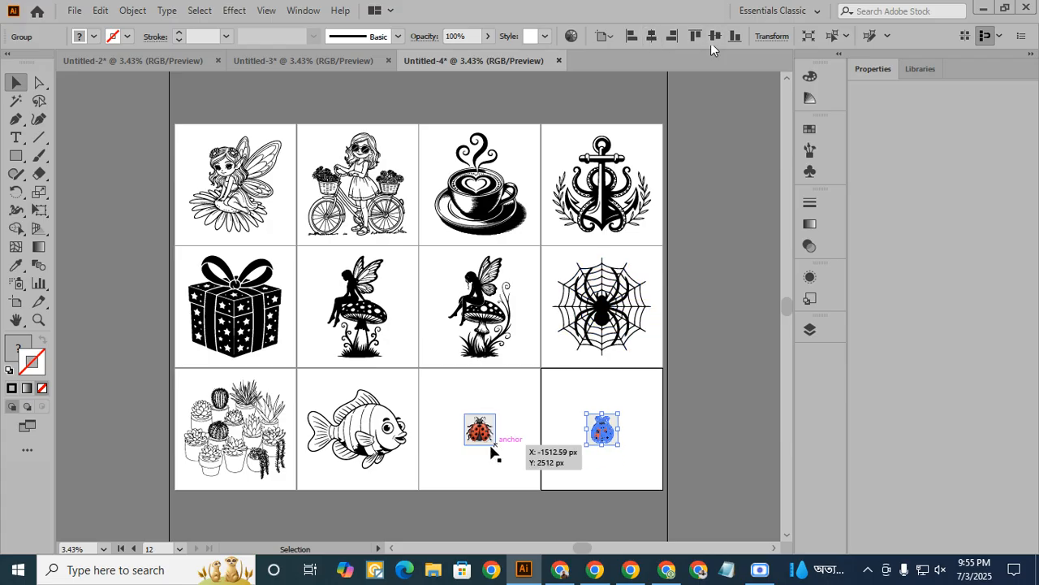
pyautogui.click(482, 438)
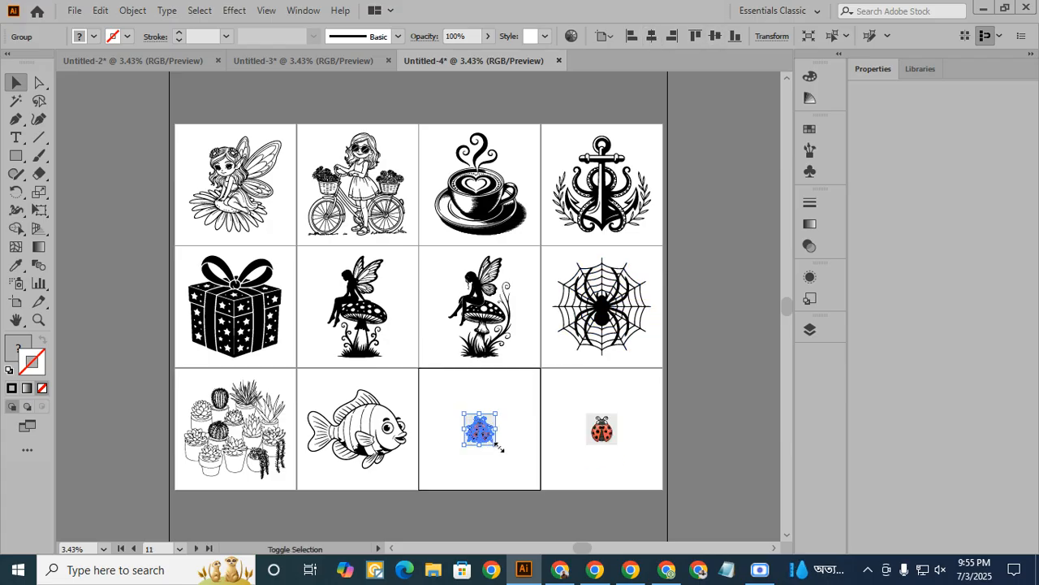
pyautogui.moveTo(498, 446); pyautogui.dragTo(538, 483)
pyautogui.click(613, 439)
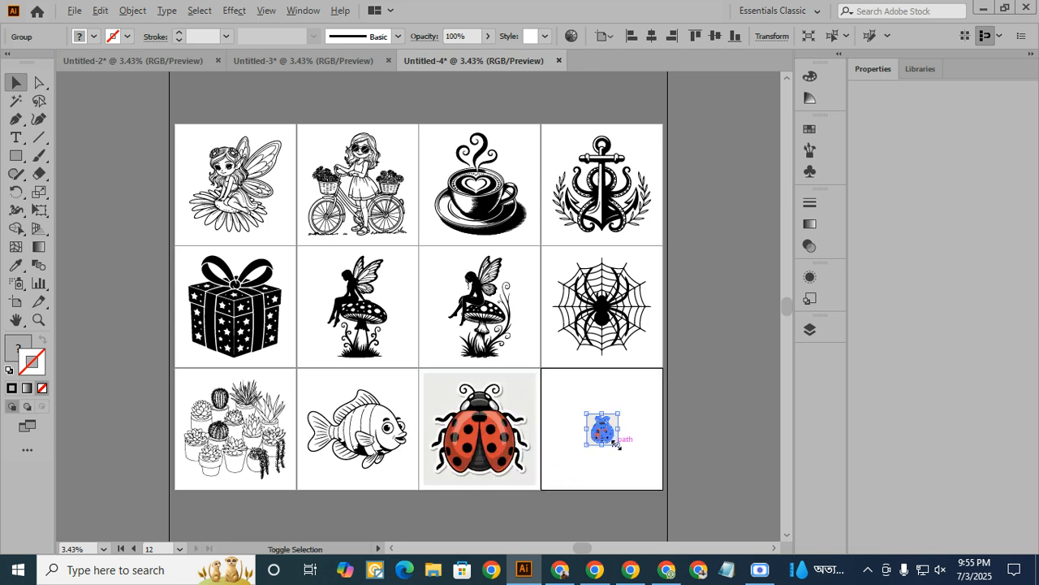
pyautogui.moveTo(616, 442); pyautogui.dragTo(682, 482)
pyautogui.click(709, 438)
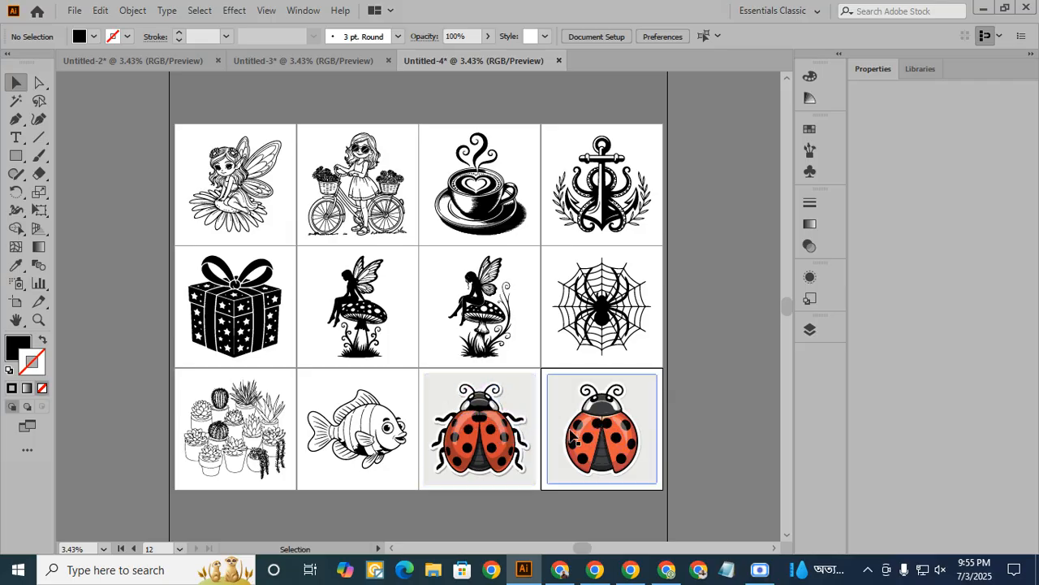
# - Select the light grey background shapes around both ladybugs with the Magic Wand and delete them
pyautogui.click(17, 101)
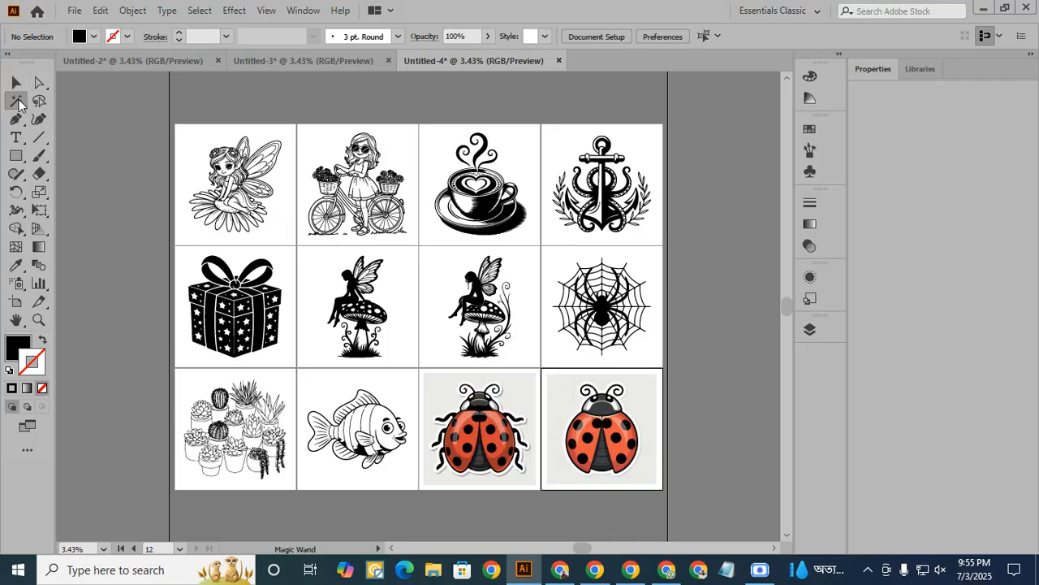
pyautogui.click(444, 397)
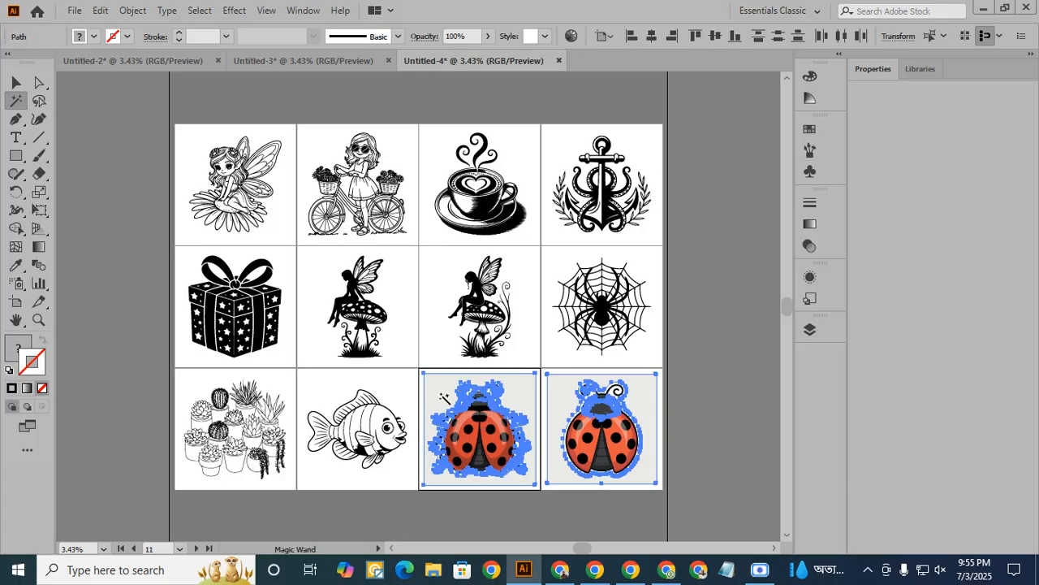
pyautogui.press('Delete')
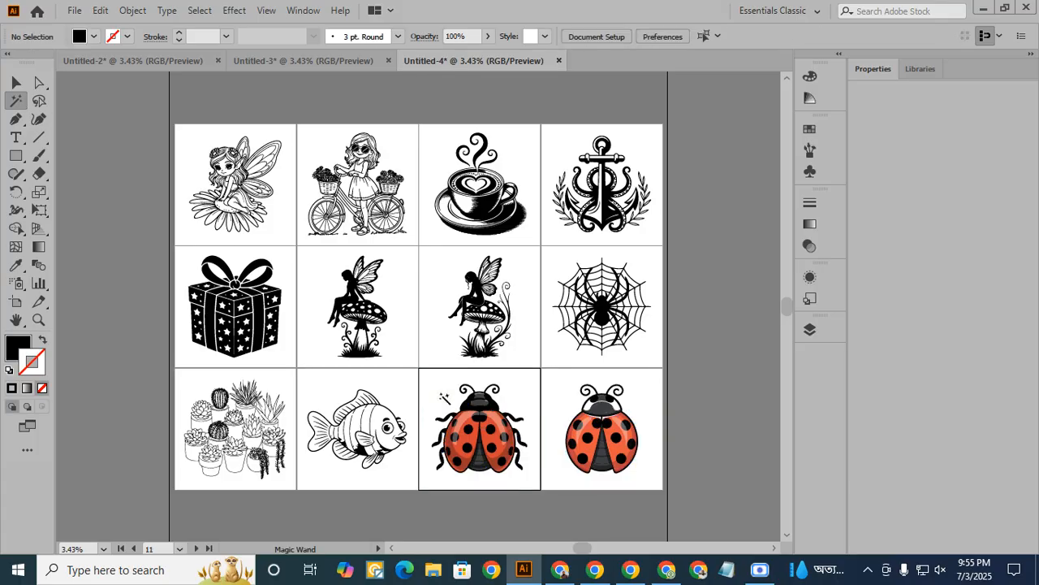
# - Move the first ladybug up over the coffee cup artboard to check its background removal, and return it to its own artboard
pyautogui.click(17, 85)
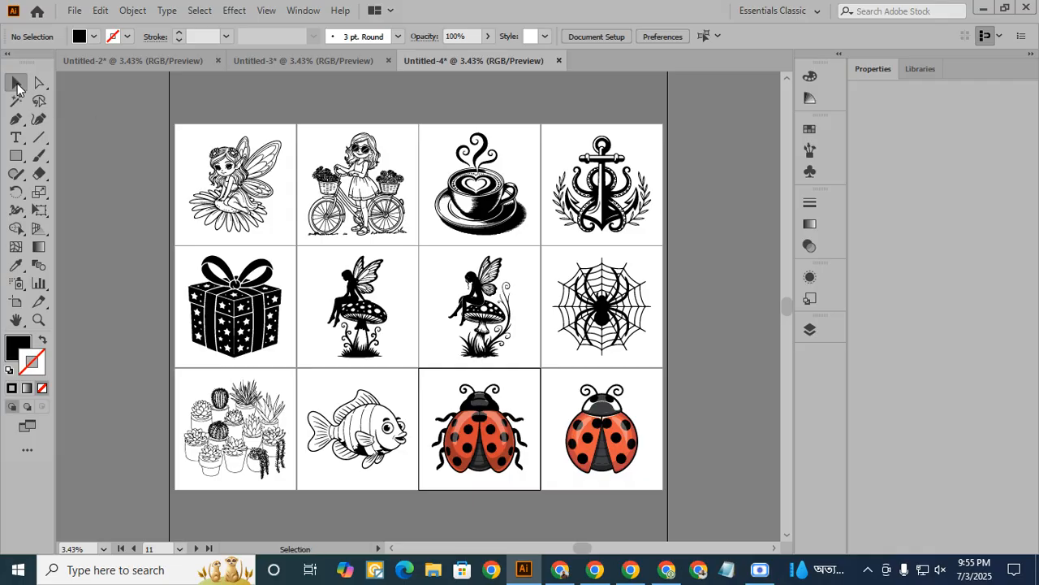
pyautogui.click(500, 442)
pyautogui.moveTo(500, 442); pyautogui.dragTo(506, 95)
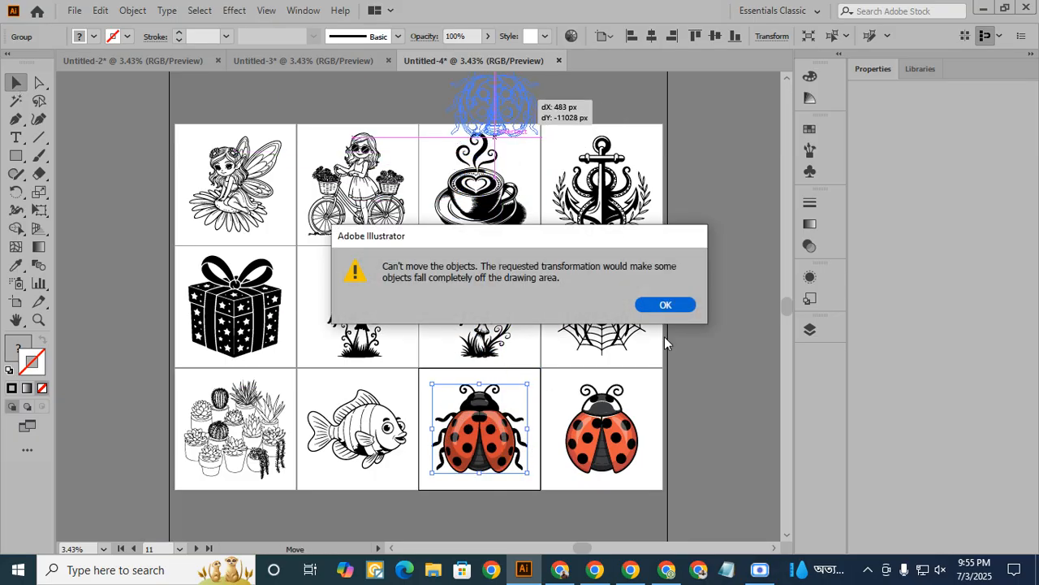
pyautogui.click(664, 306)
pyautogui.moveTo(487, 434); pyautogui.dragTo(452, 119)
pyautogui.click(557, 105)
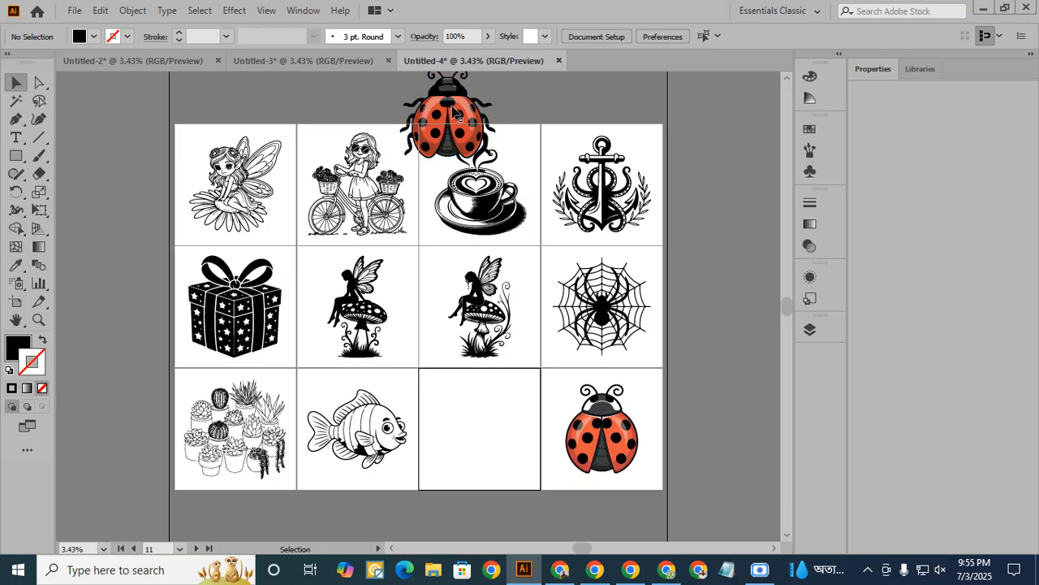
pyautogui.moveTo(457, 114); pyautogui.dragTo(490, 427)
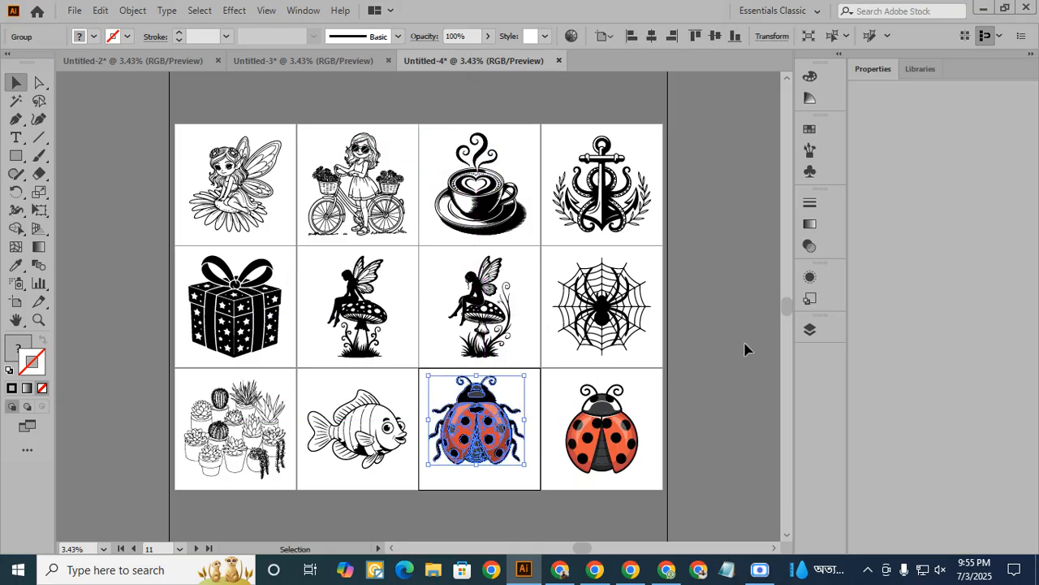
pyautogui.click(745, 350)
# - Centre both ladybugs horizontally and vertically on their artboards
pyautogui.click(494, 430)
pyautogui.click(622, 410)
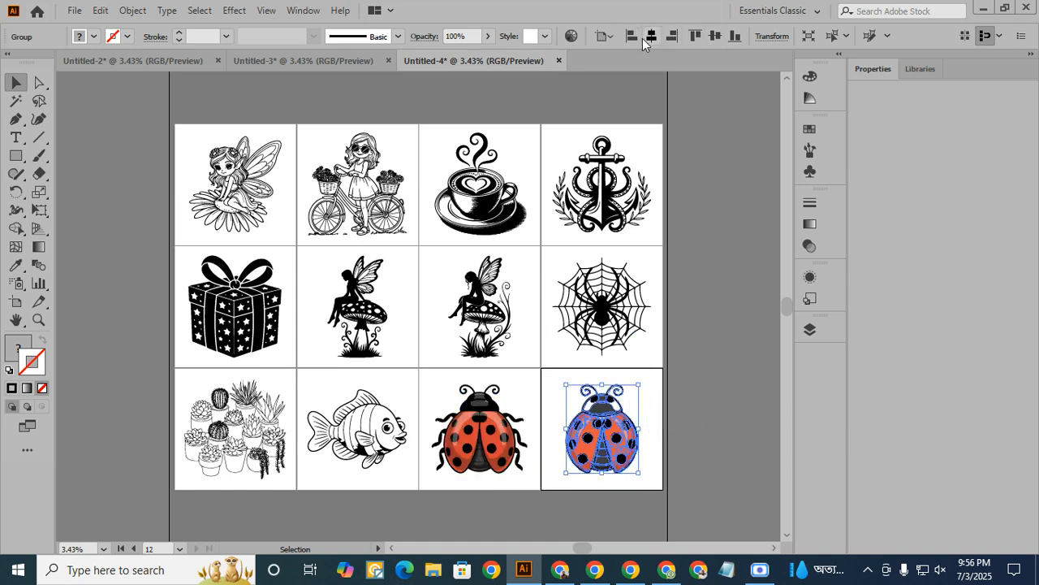
pyautogui.click(697, 305)
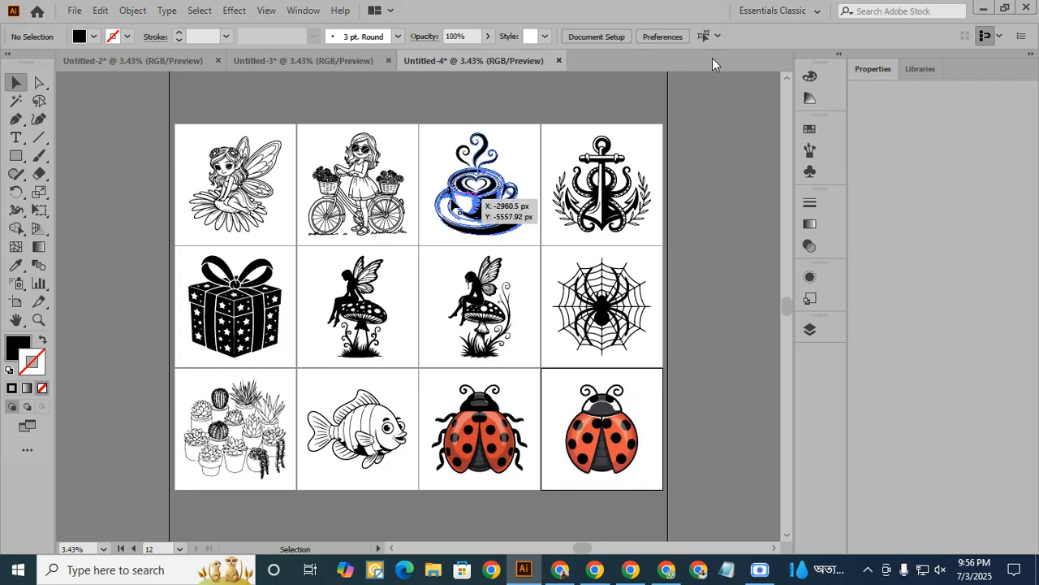
# - Review the finished artboards in Untitled-2, Untitled-3 and Untitled-4, and return to Untitled-2
pyautogui.click(115, 62)
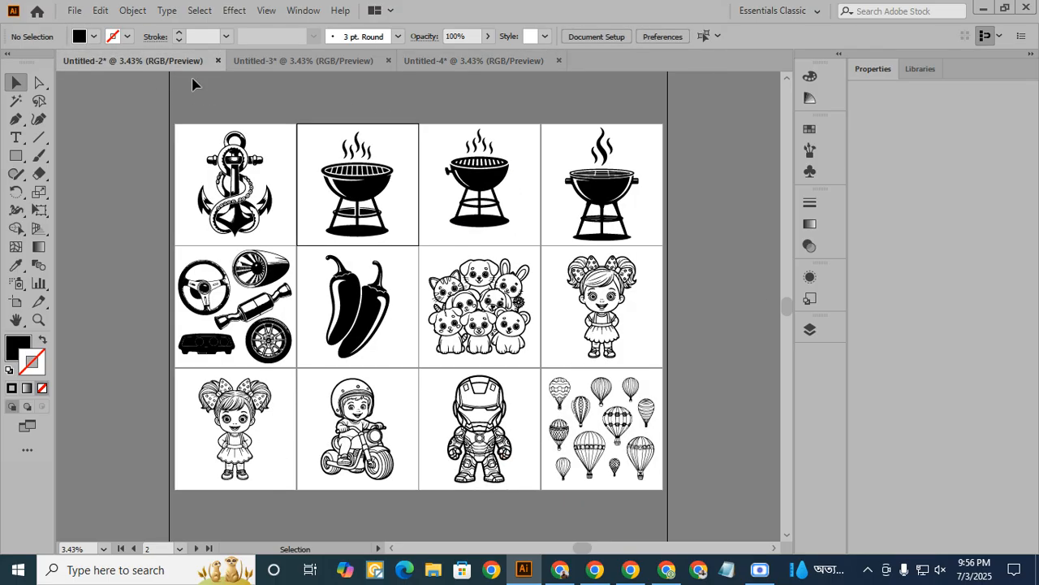
pyautogui.click(273, 60)
pyautogui.click(469, 62)
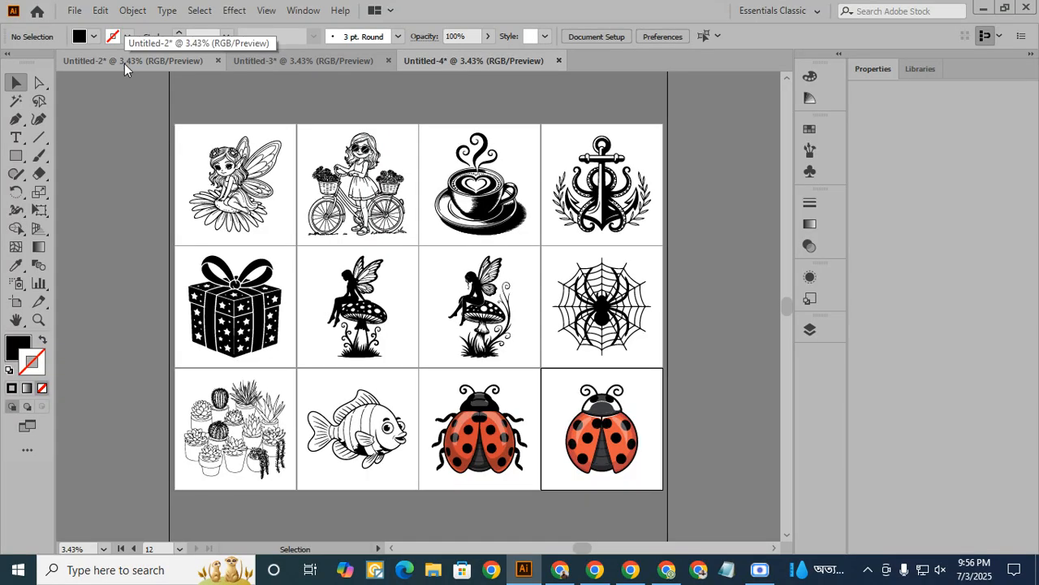
pyautogui.click(124, 64)
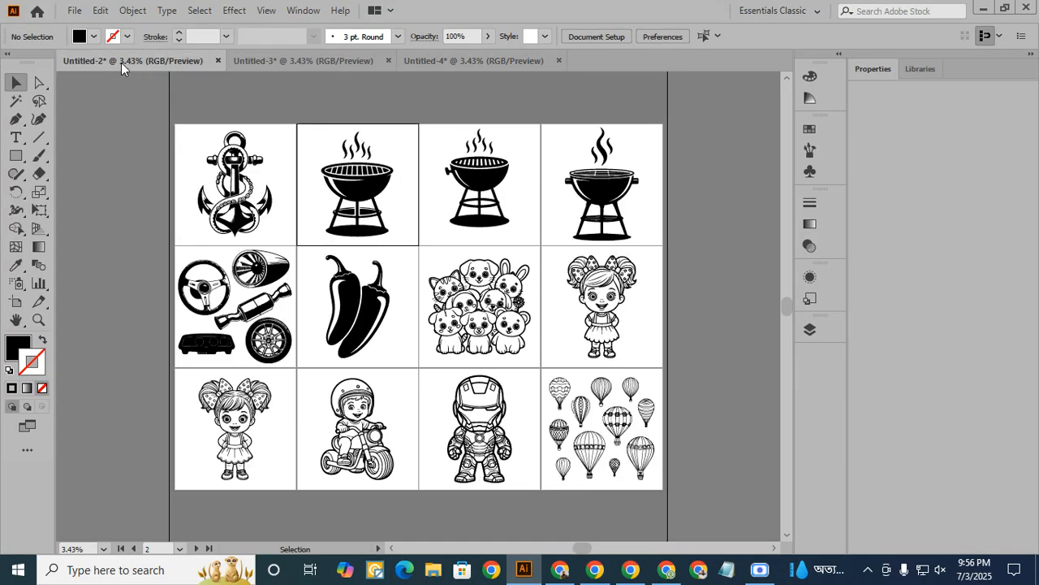
# - Start a Save As of Untitled-2 and browse to the all ideo image > ideogram 4 folder on drive E
pyautogui.click(74, 10)
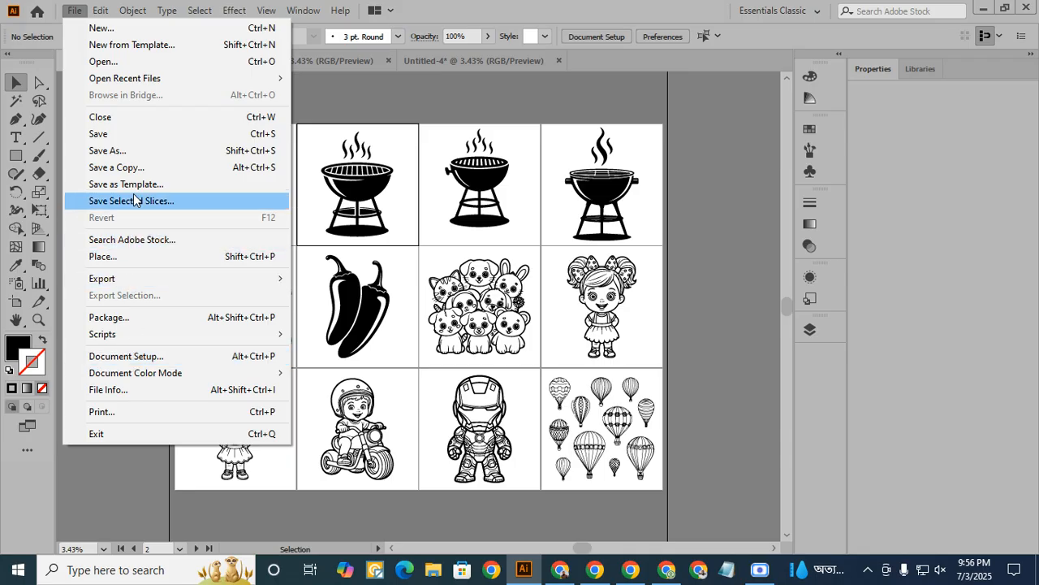
pyautogui.click(118, 152)
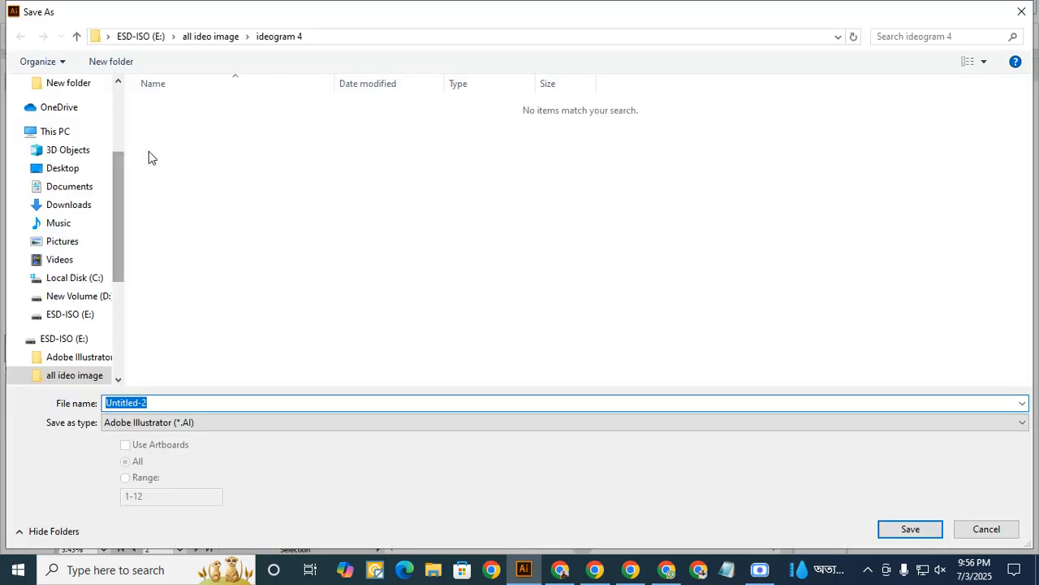
pyautogui.click(140, 36)
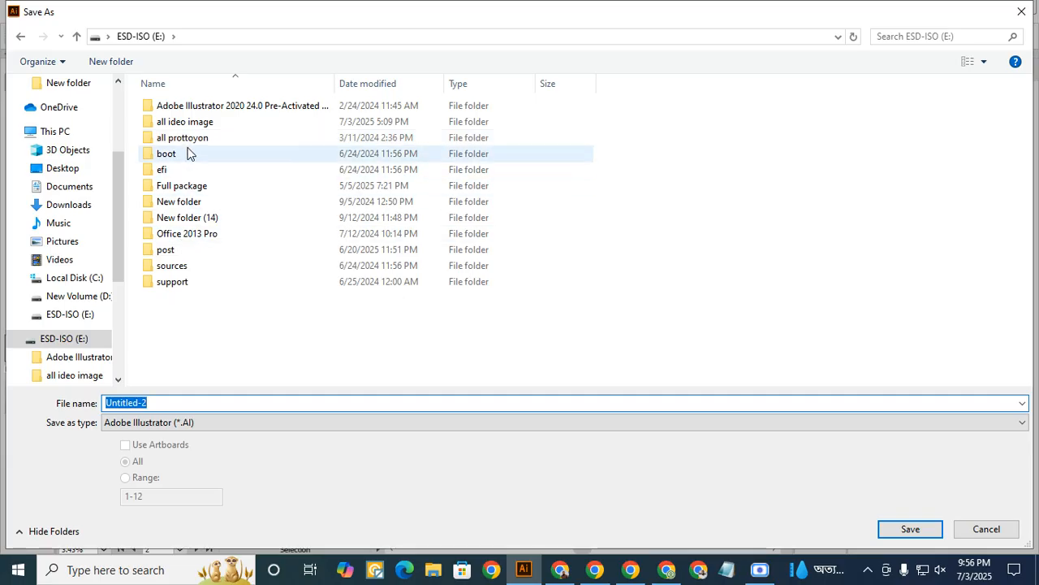
pyautogui.doubleClick(189, 123)
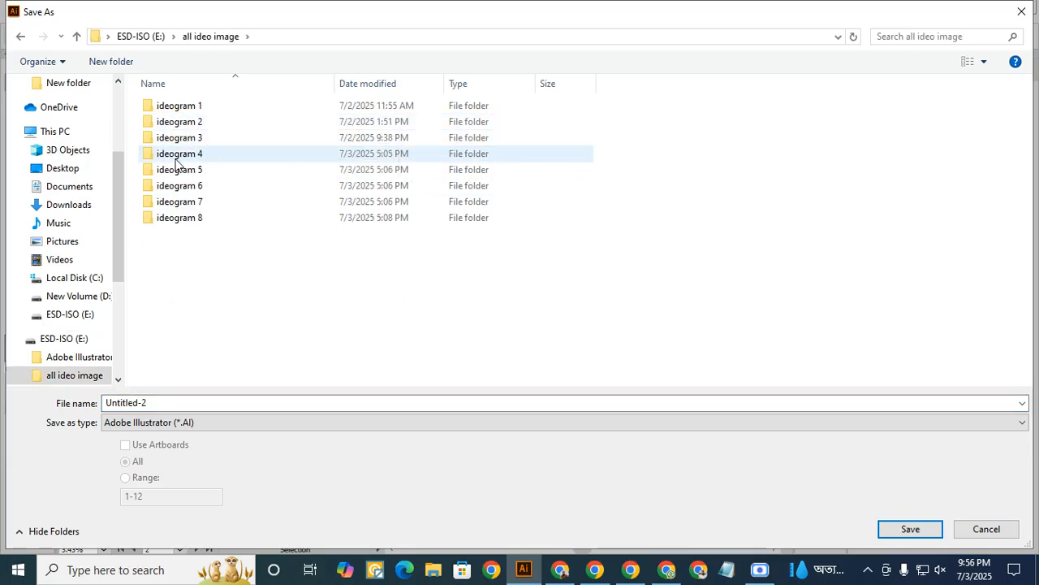
pyautogui.doubleClick(205, 158)
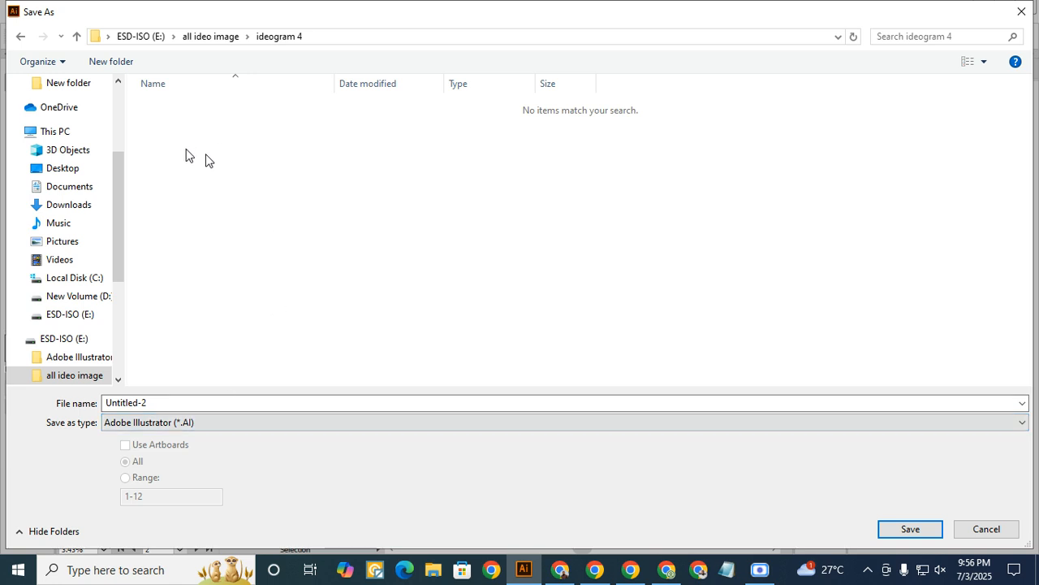
# - Create a new folder with the default name inside ideogram 4 and open it
pyautogui.rightClick(186, 149)
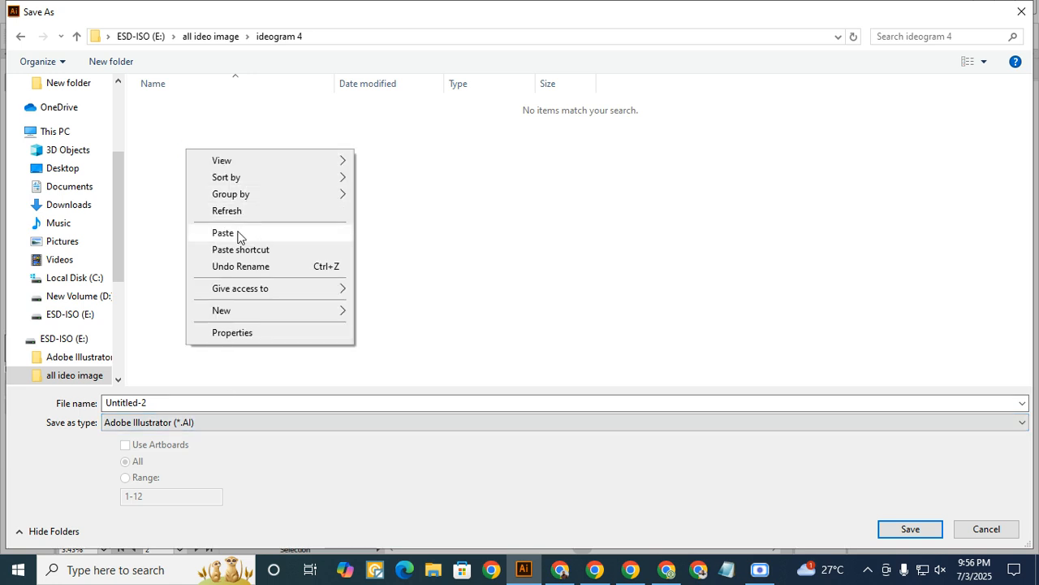
pyautogui.rightClick(177, 123)
pyautogui.moveTo(236, 283)
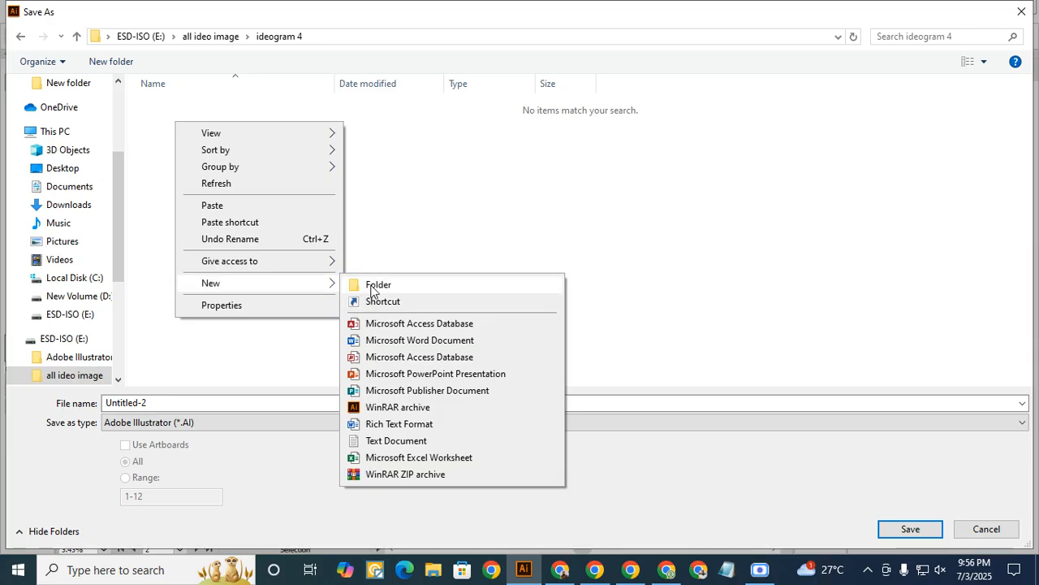
pyautogui.click(367, 286)
pyautogui.click(225, 131)
pyautogui.doubleClick(207, 106)
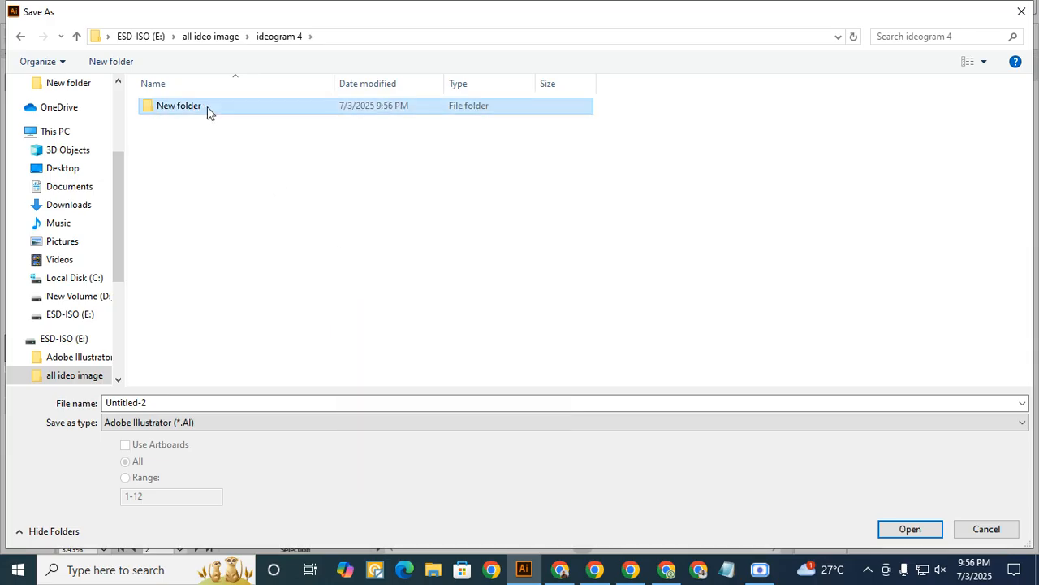
pyautogui.click(182, 406)
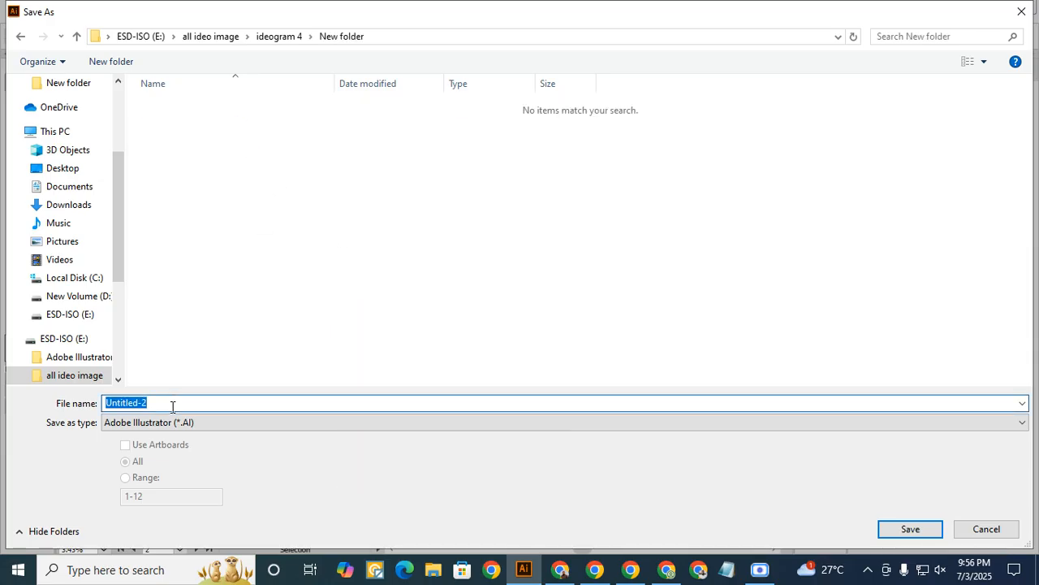
pyautogui.write('1')
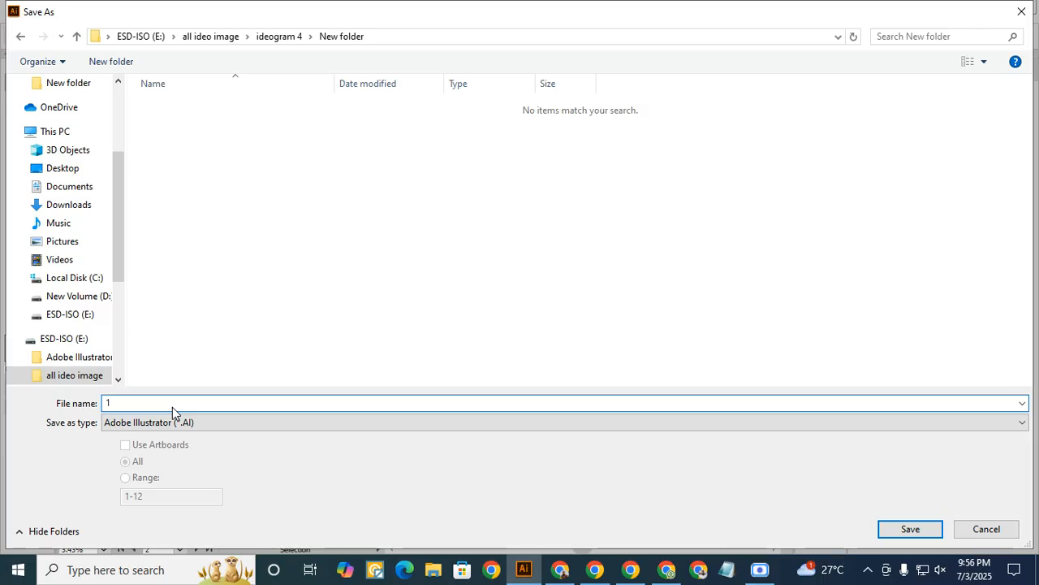
pyautogui.click(188, 423)
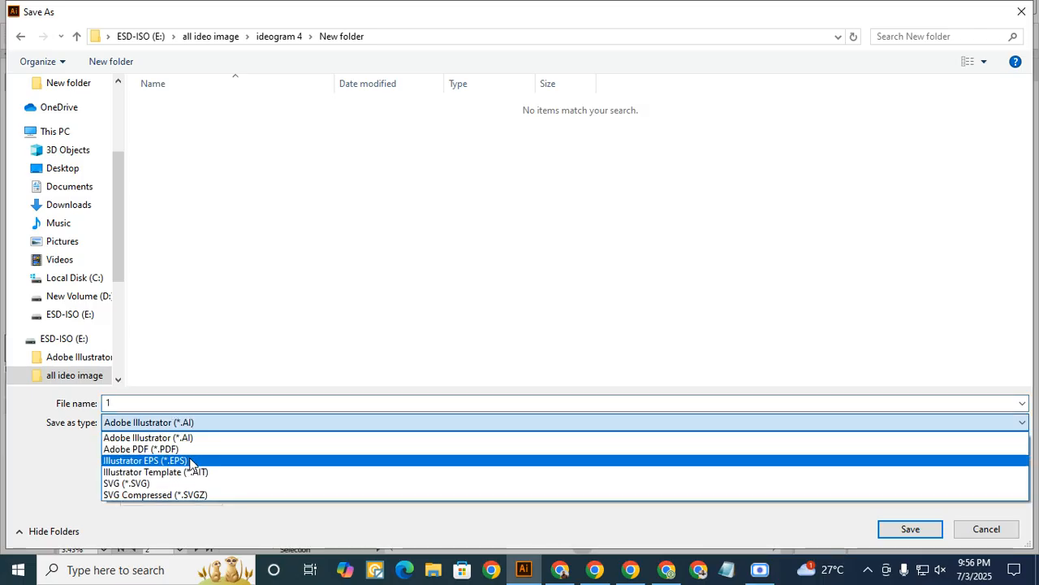
pyautogui.click(191, 461)
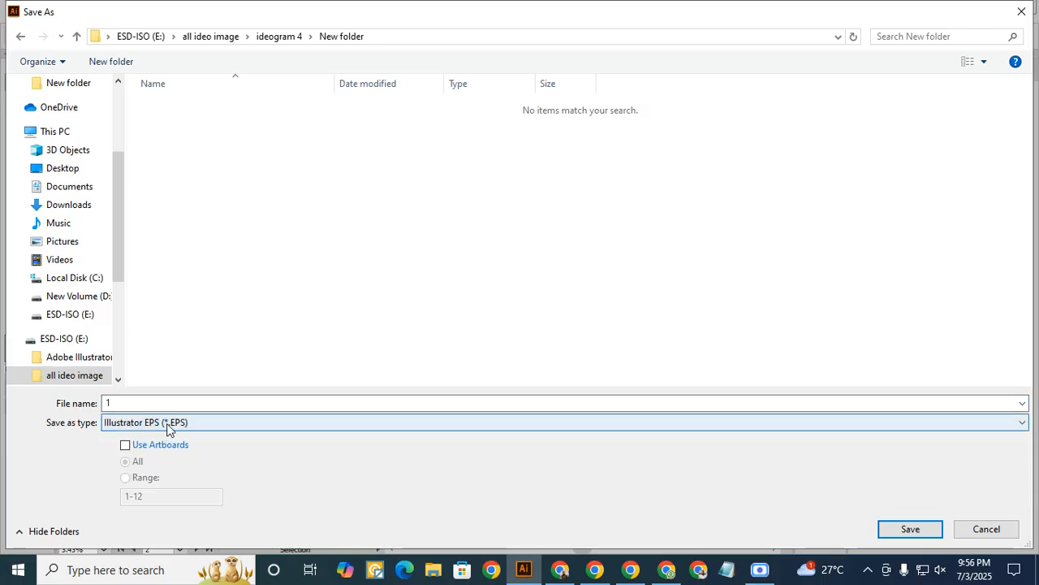
pyautogui.click(167, 429)
pyautogui.click(175, 461)
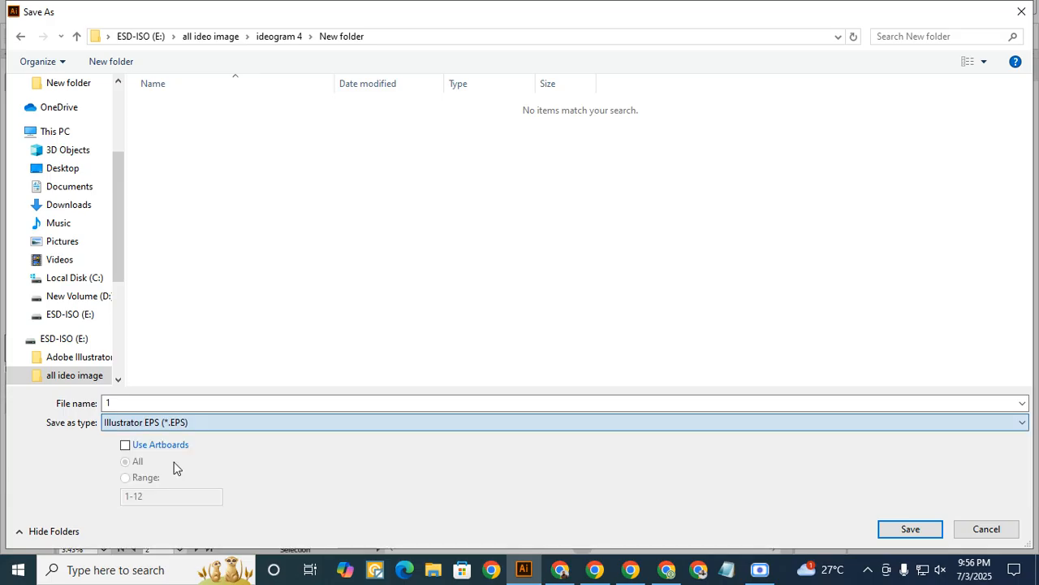
pyautogui.click(126, 446)
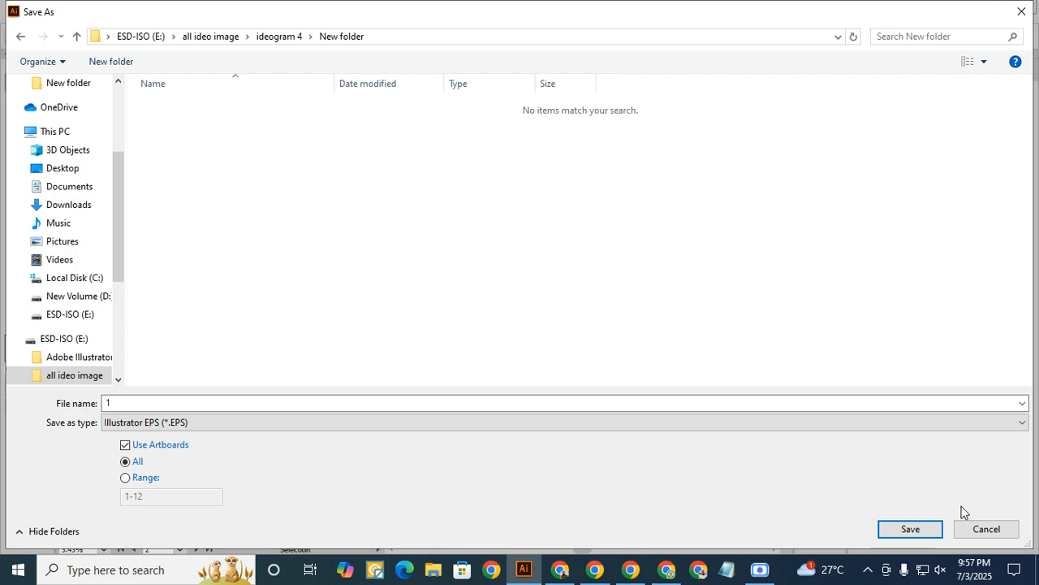
pyautogui.click(996, 530)
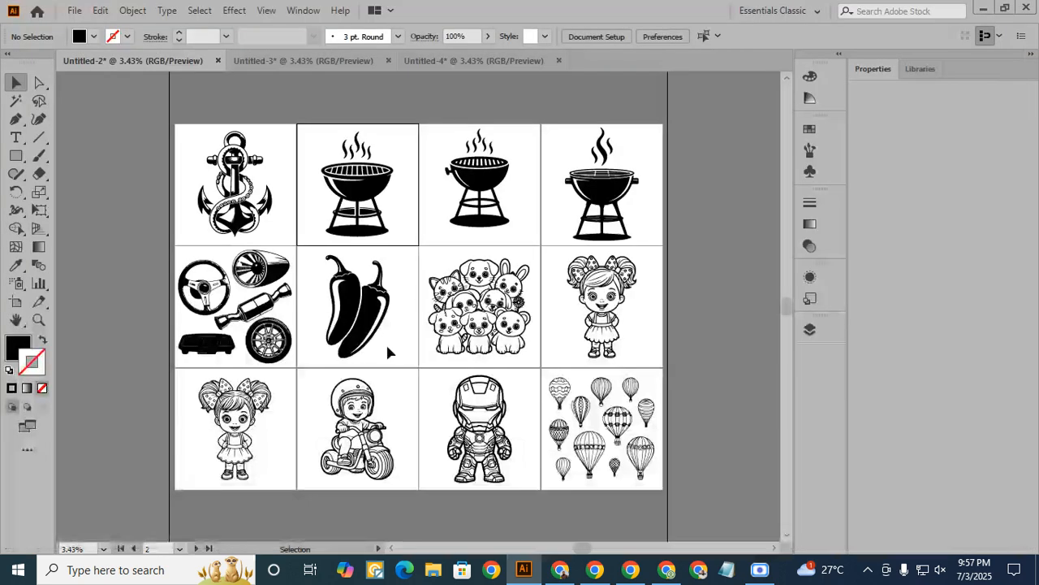
# - Start a Save As of Untitled-2 named 1 in Illustrator EPS format, using all artboards
pyautogui.click(74, 10)
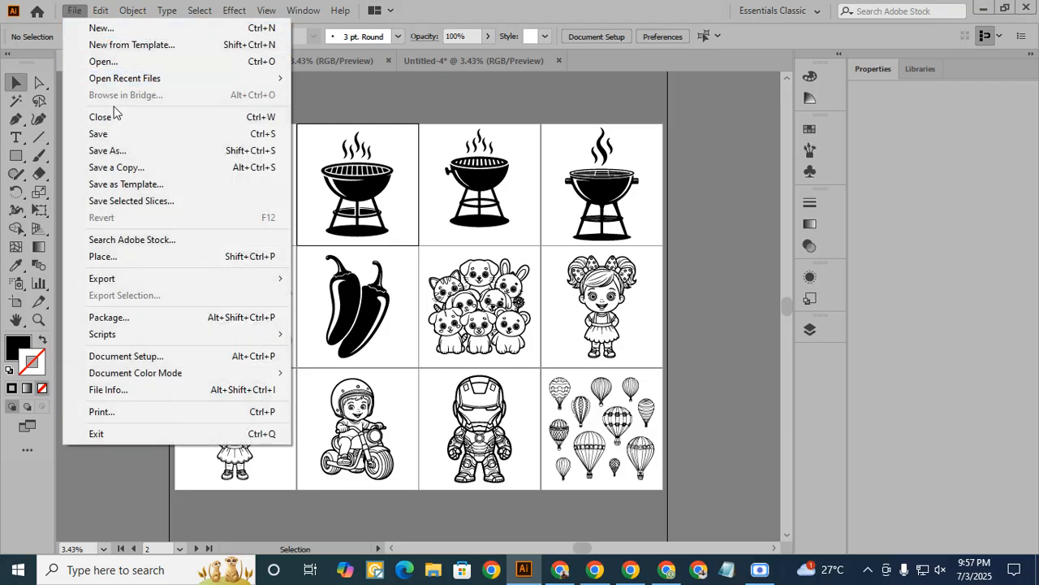
pyautogui.click(118, 150)
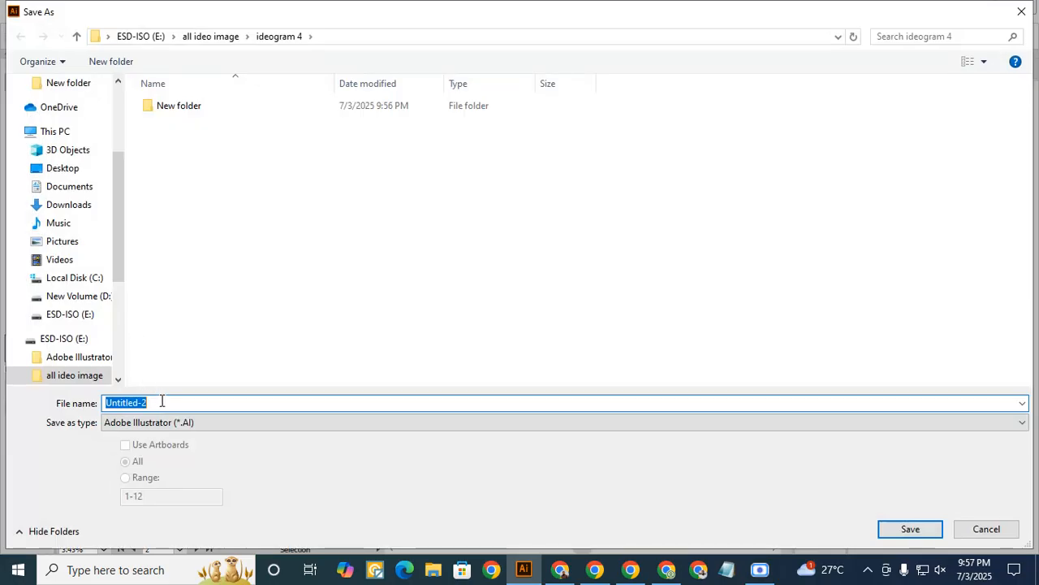
pyautogui.write('1')
pyautogui.click(175, 421)
pyautogui.click(195, 457)
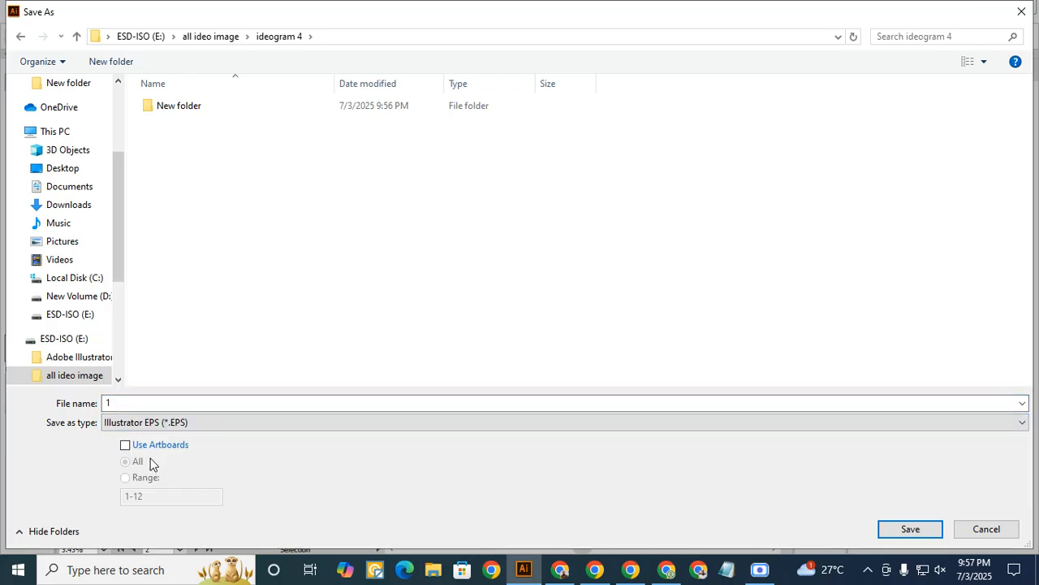
pyautogui.click(125, 445)
pyautogui.click(125, 461)
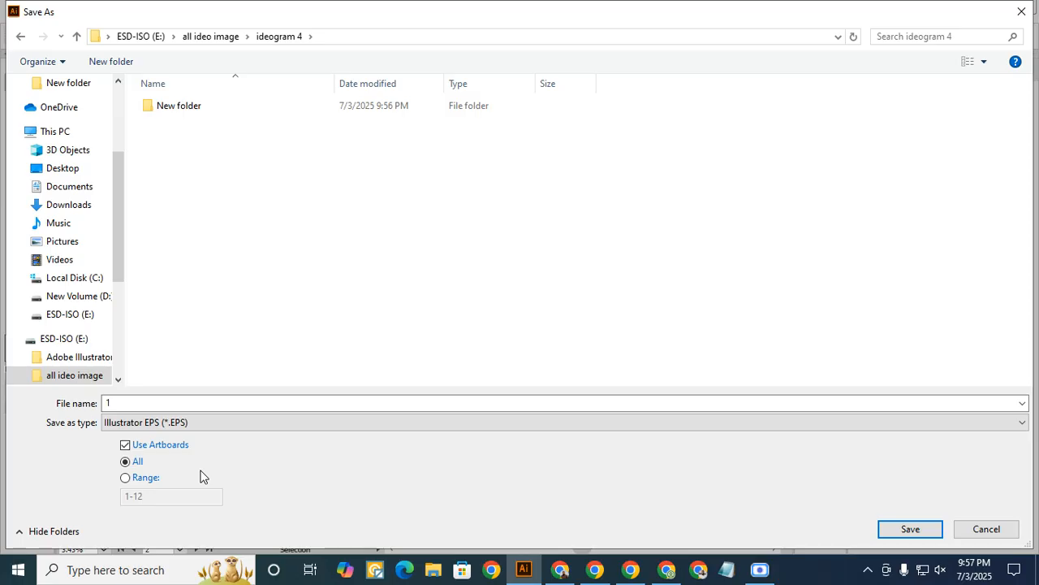
# - Try an artboard range of 1-10, and return the save to all artboards
pyautogui.click(125, 478)
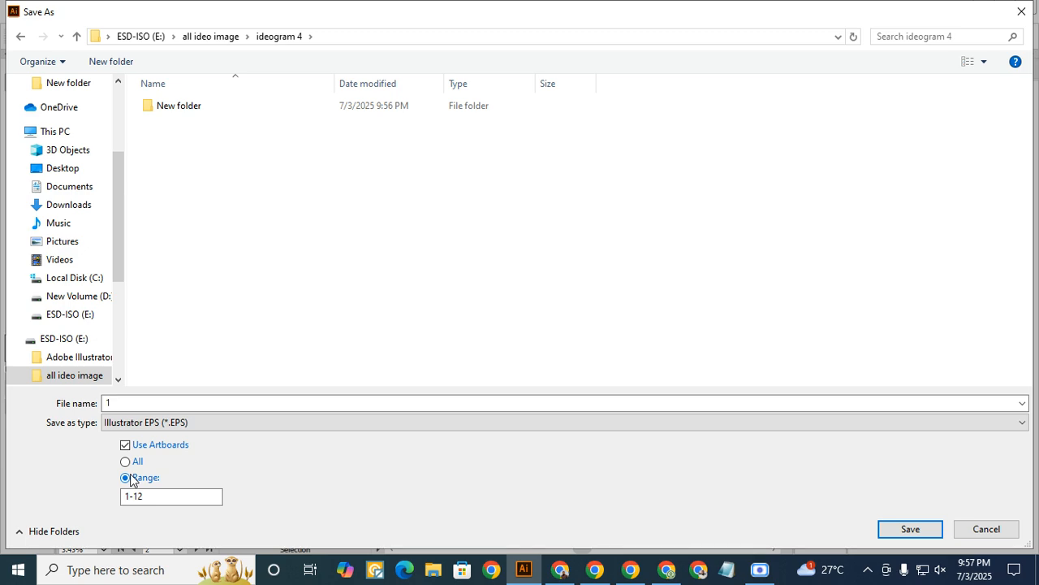
pyautogui.click(158, 497)
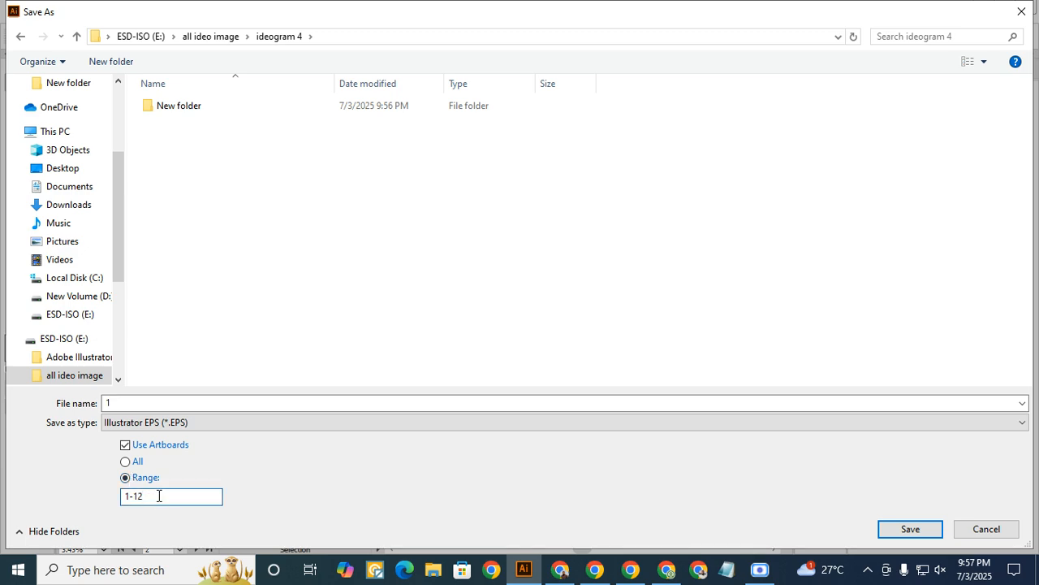
pyautogui.press('BackSpace')
pyautogui.write('0')
pyautogui.click(146, 496)
pyautogui.click(130, 463)
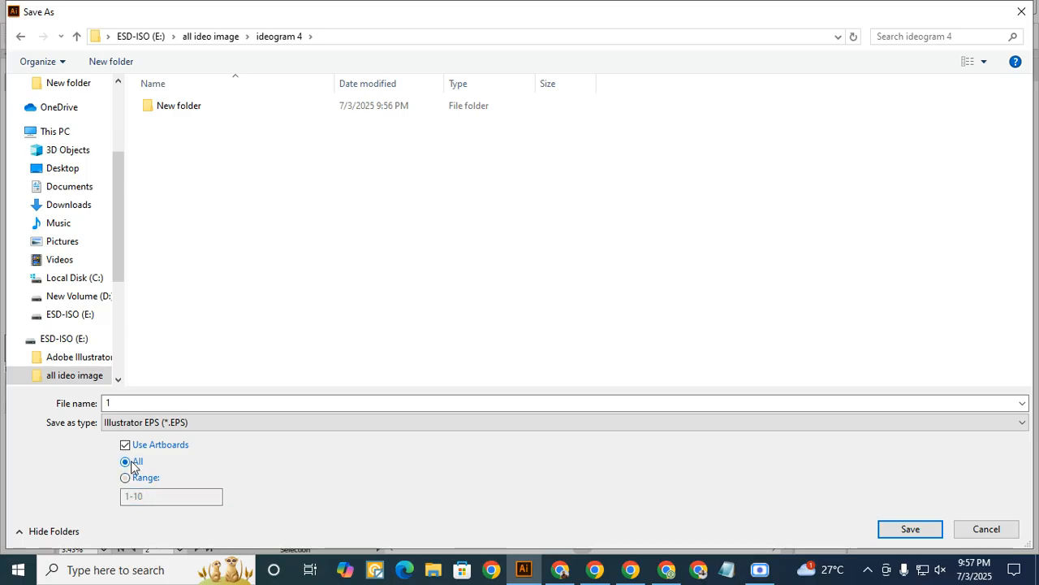
# - Save 1.eps with the version set to Illustrator 10 EPS, and close the document
pyautogui.click(914, 529)
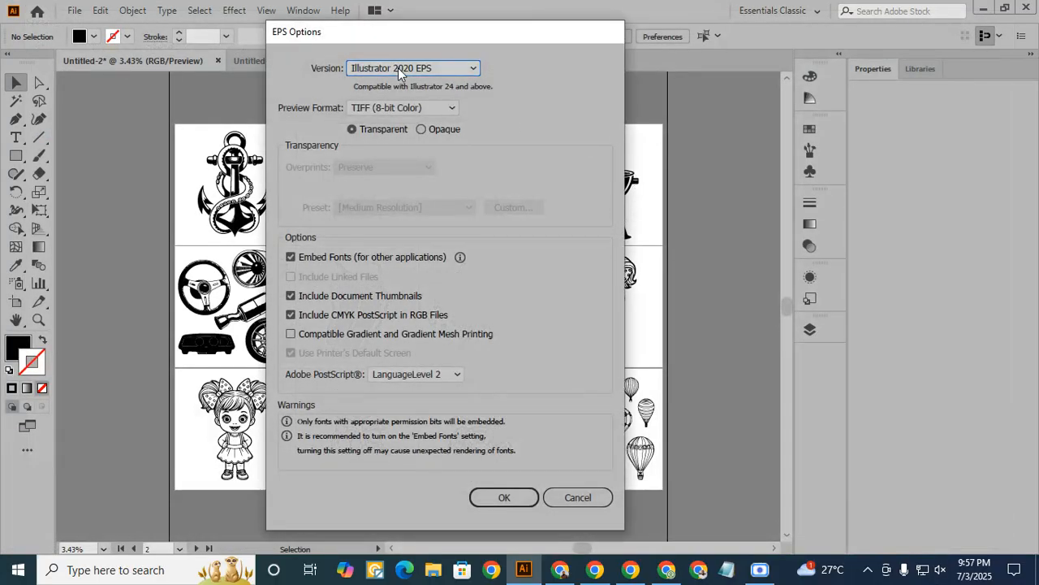
pyautogui.click(411, 69)
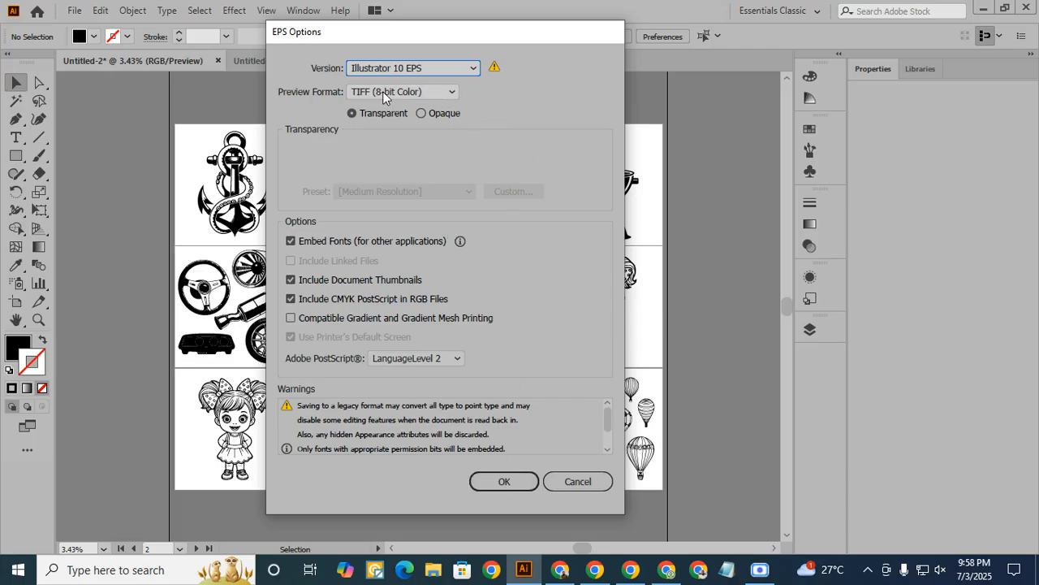
pyautogui.click(516, 482)
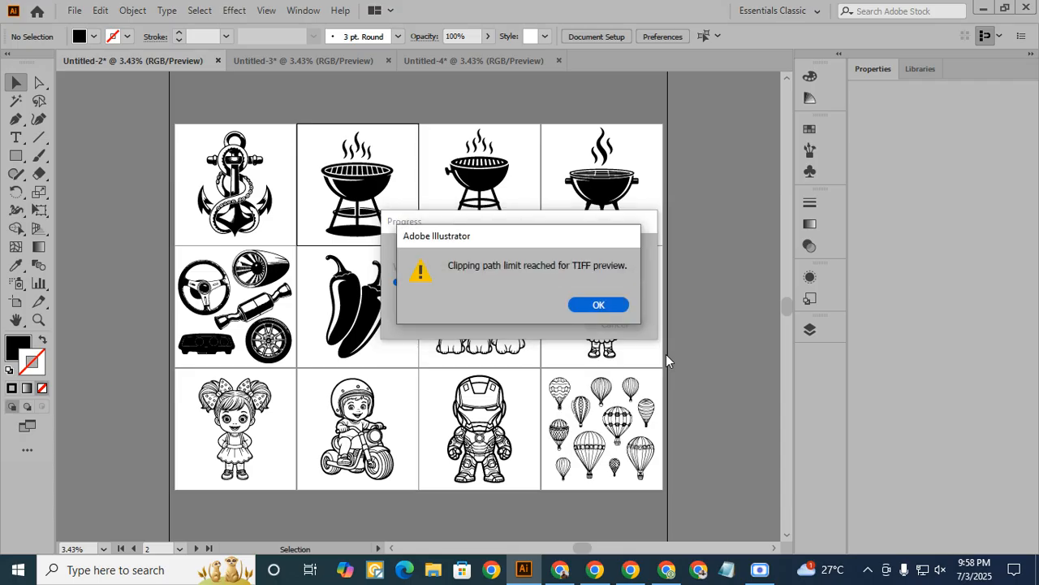
pyautogui.click(597, 303)
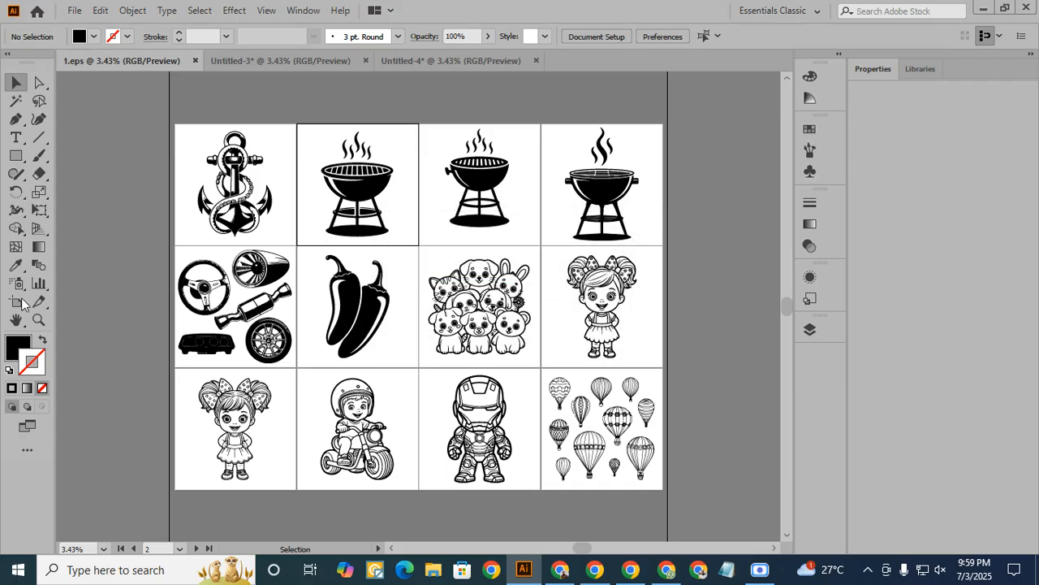
pyautogui.click(196, 60)
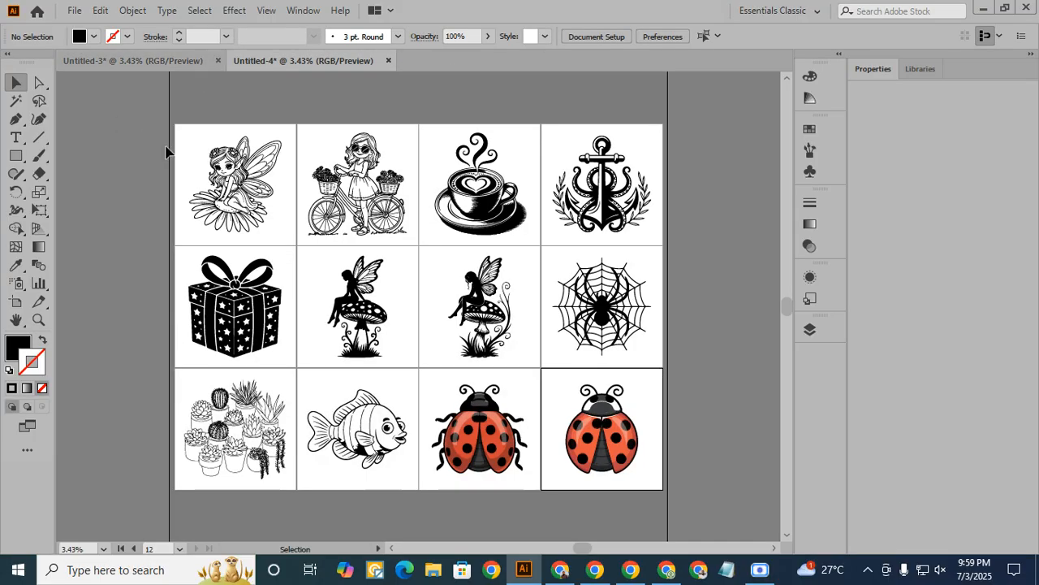
# - Start a Save As of Untitled-3 named 2 in Illustrator EPS format, using all artboards
pyautogui.click(151, 61)
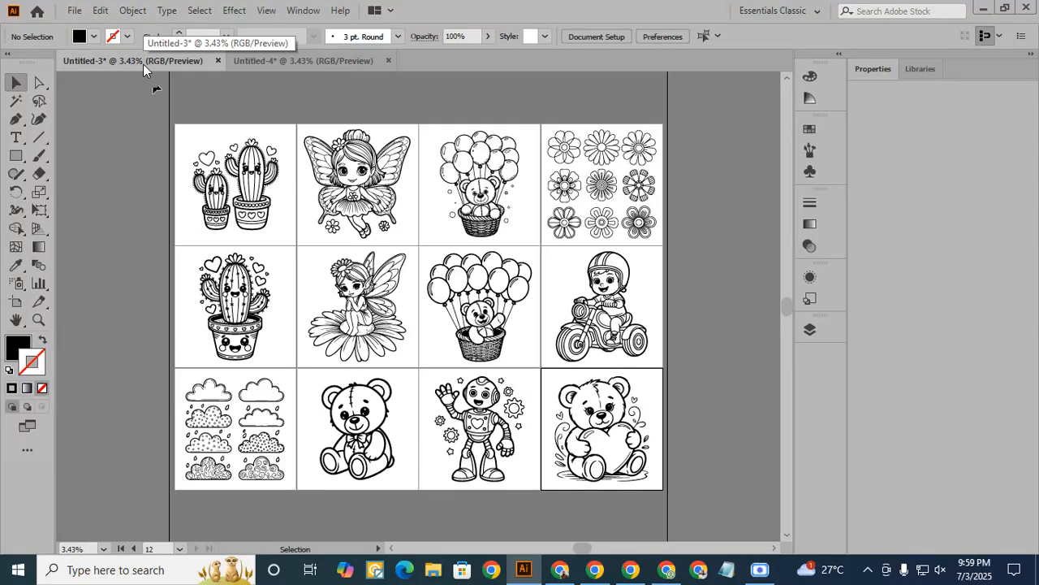
pyautogui.click(77, 11)
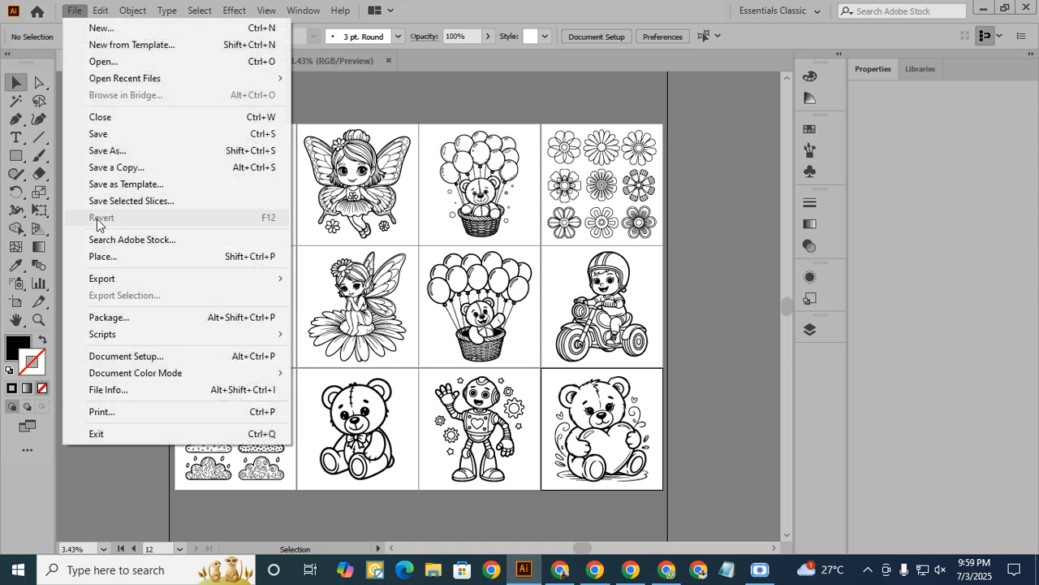
pyautogui.click(122, 152)
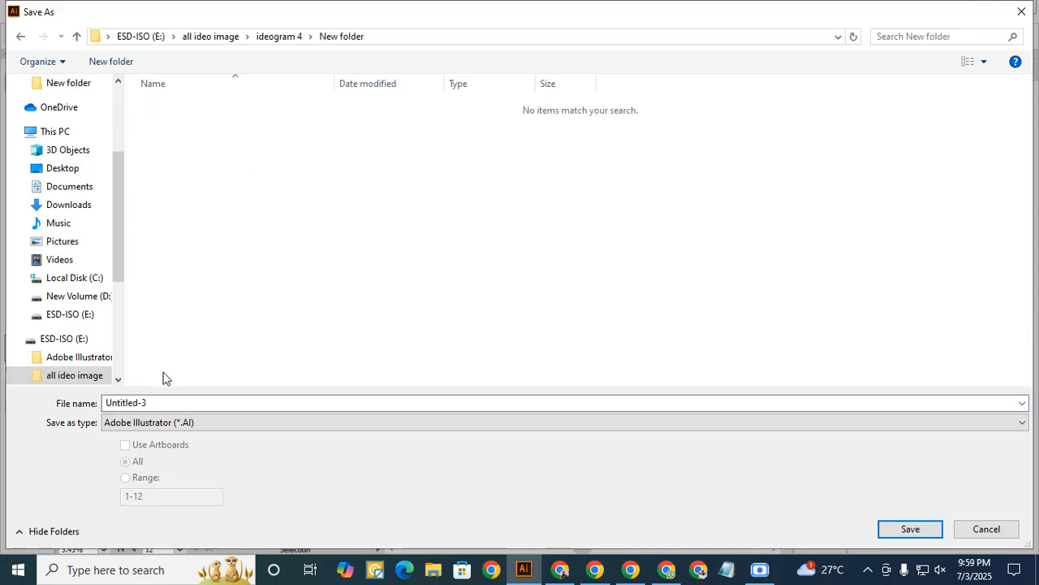
pyautogui.click(160, 403)
pyautogui.write('2')
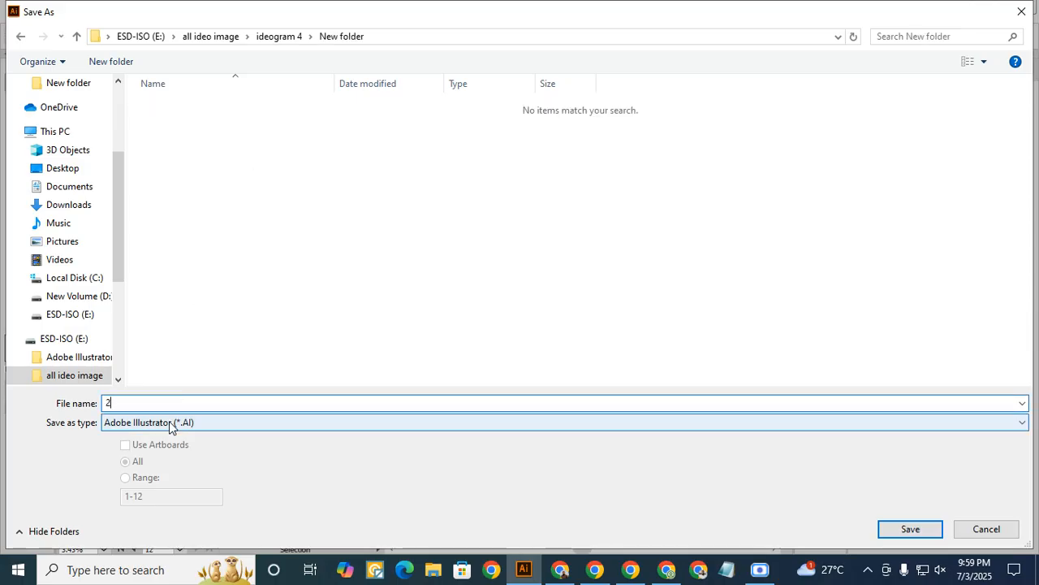
pyautogui.click(169, 422)
pyautogui.click(178, 463)
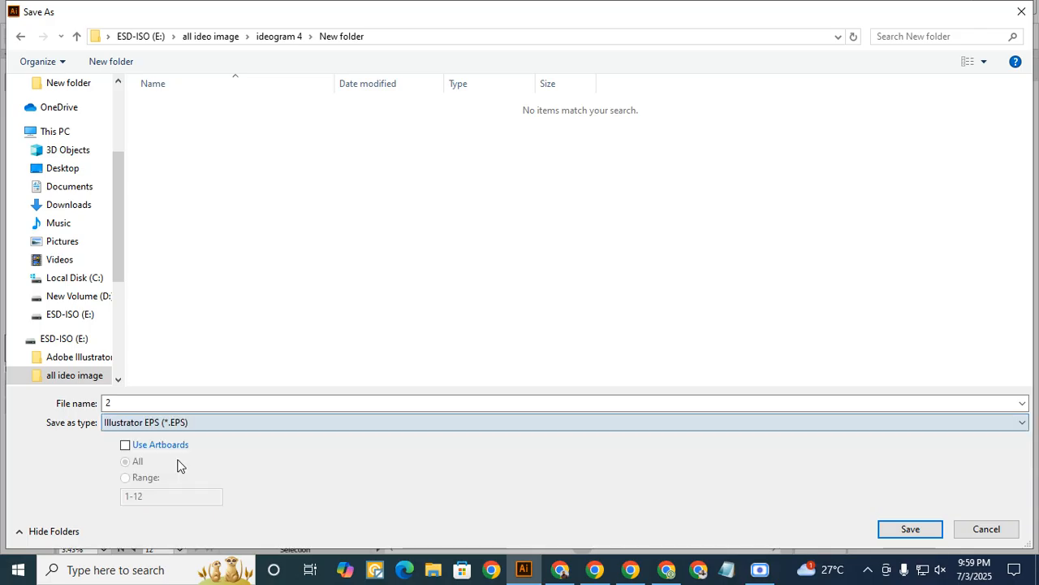
pyautogui.click(126, 445)
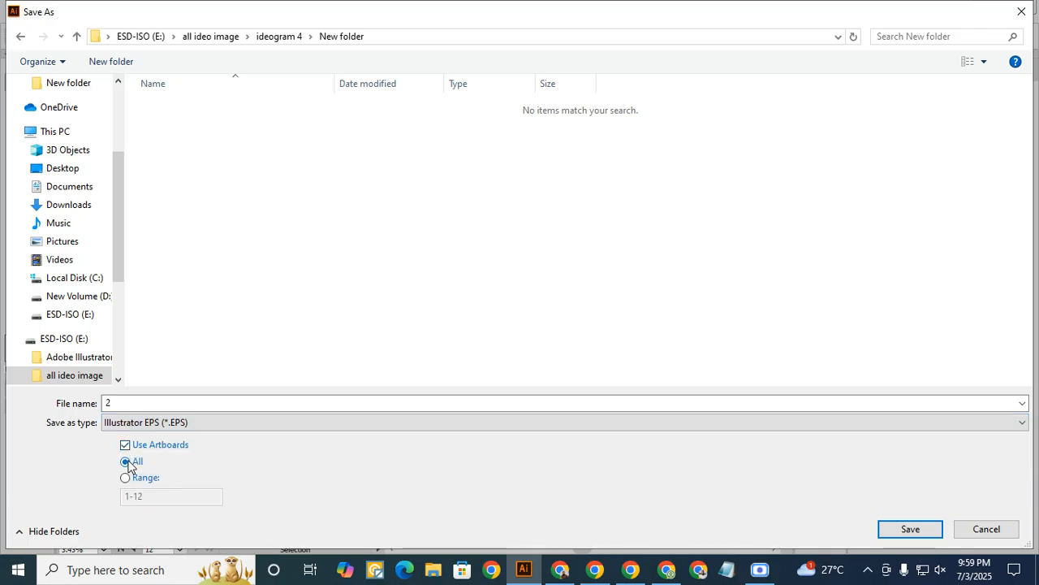
# - Save 2.eps with the version set to Illustrator 10 EPS, and close the document
pyautogui.click(903, 528)
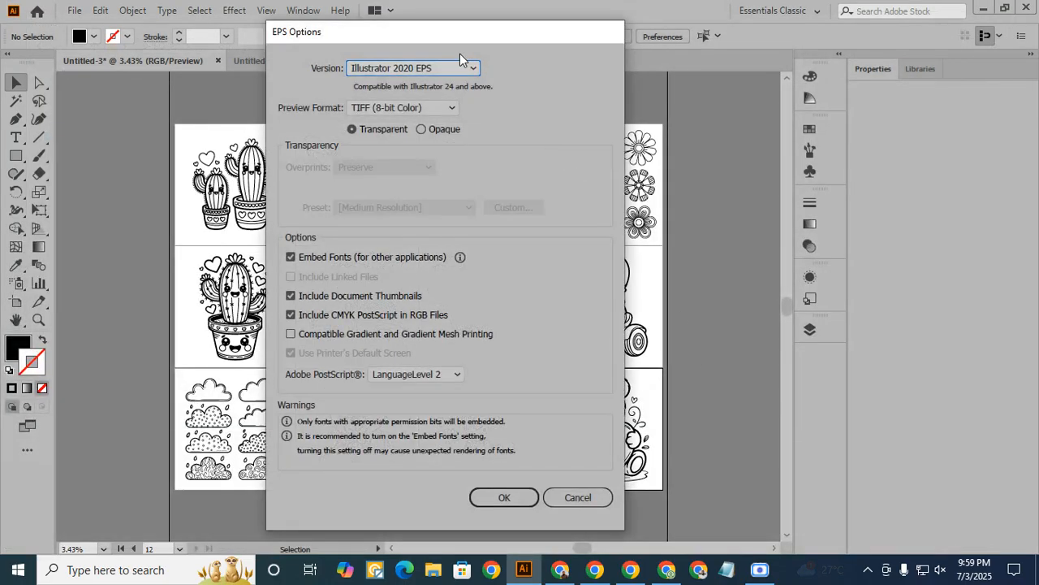
pyautogui.click(410, 67)
pyautogui.click(418, 243)
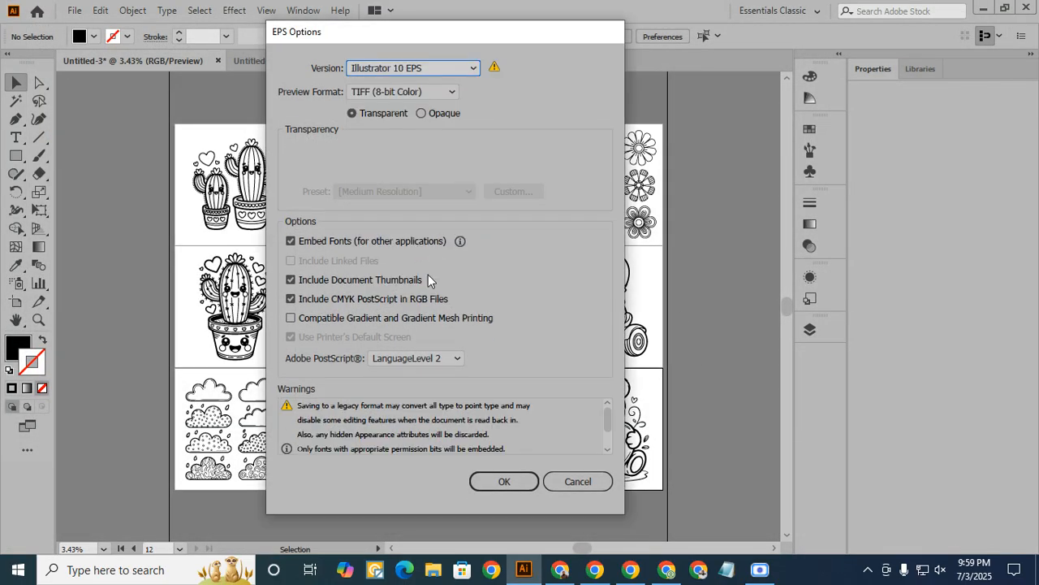
pyautogui.click(503, 481)
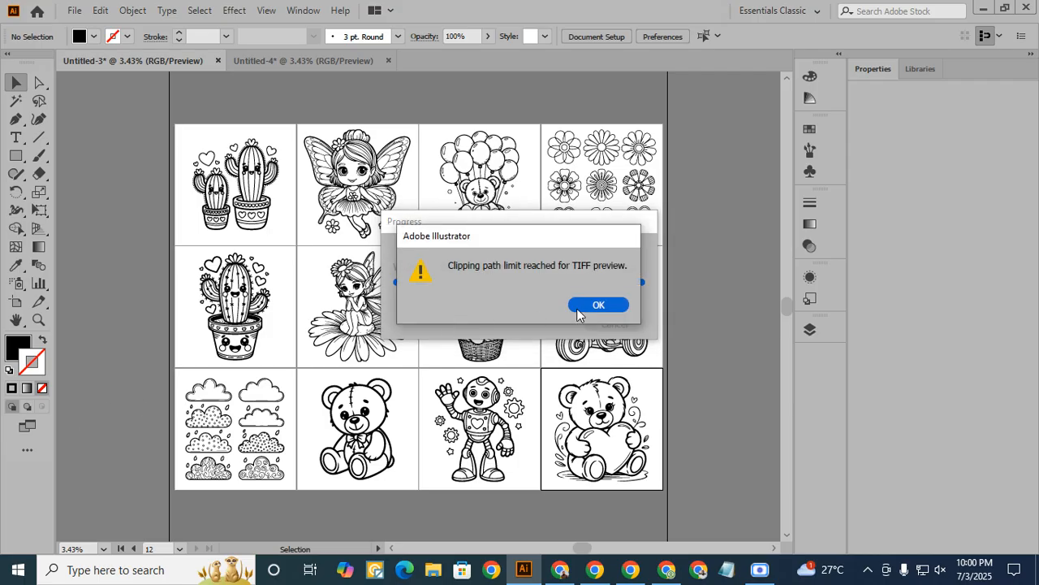
pyautogui.click(594, 305)
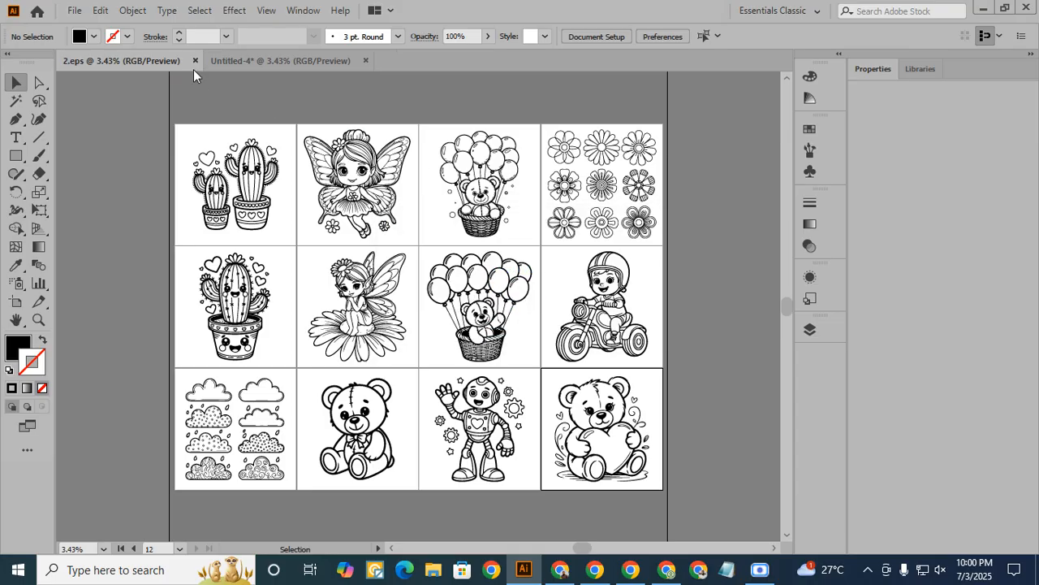
pyautogui.click(194, 61)
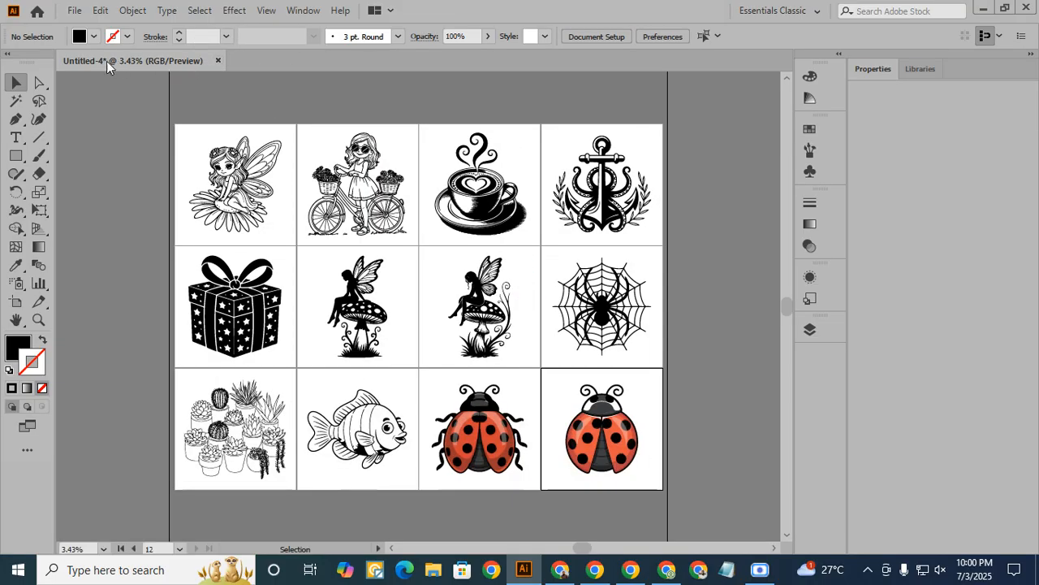
pyautogui.click(74, 11)
pyautogui.click(116, 167)
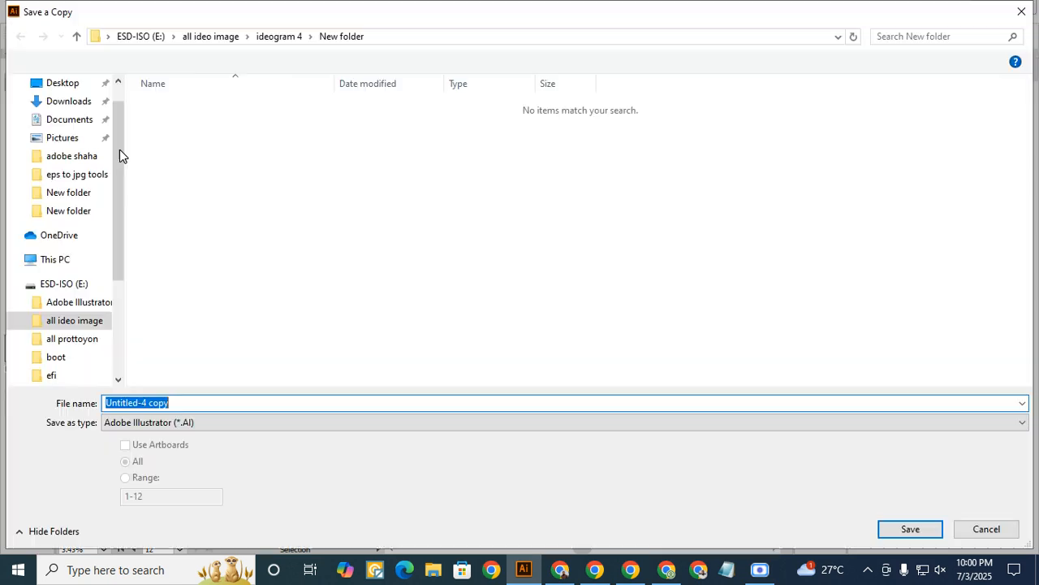
pyautogui.click(1021, 11)
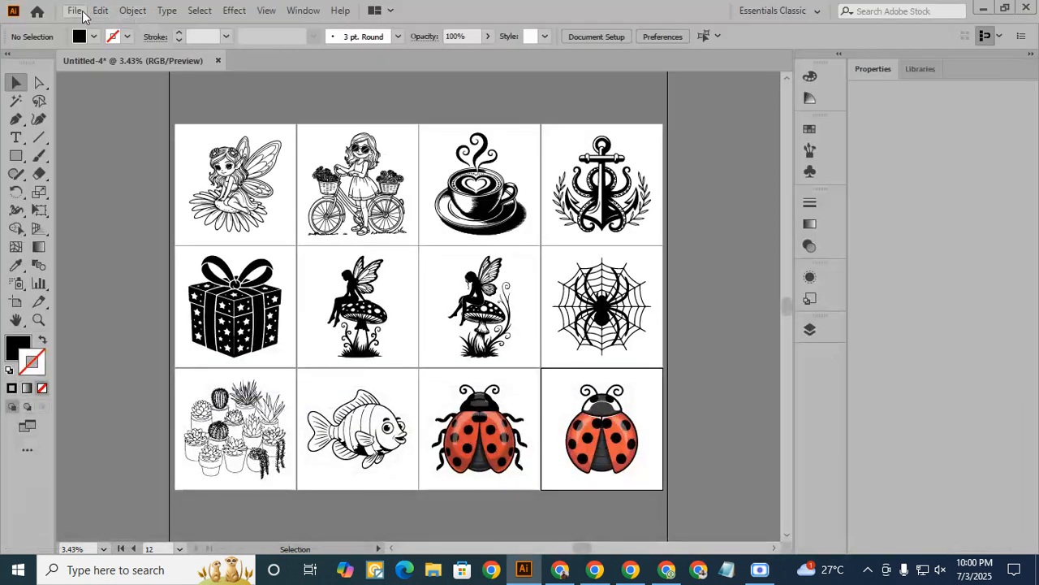
pyautogui.click(74, 11)
pyautogui.click(116, 151)
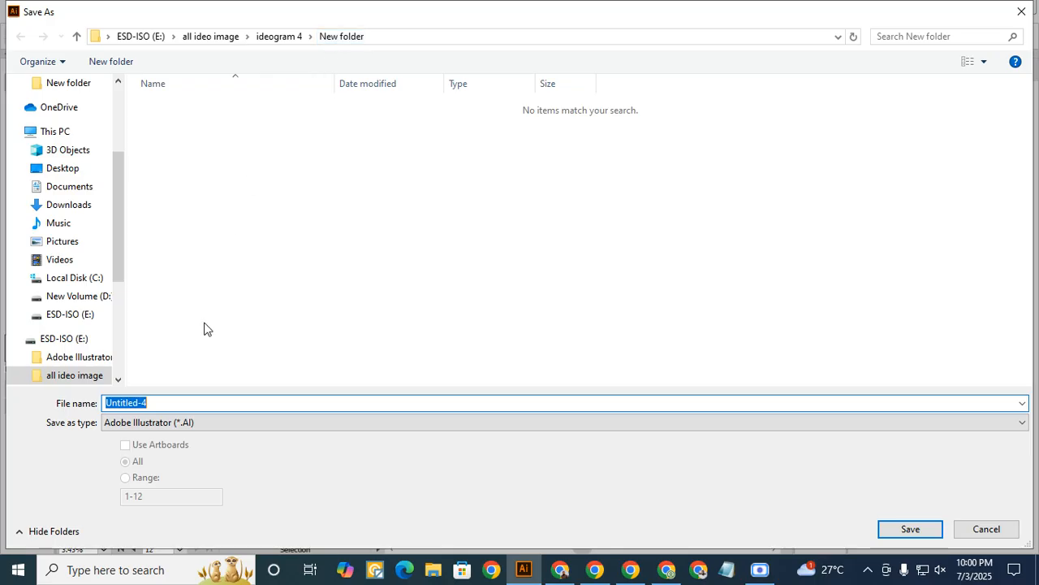
pyautogui.write('3')
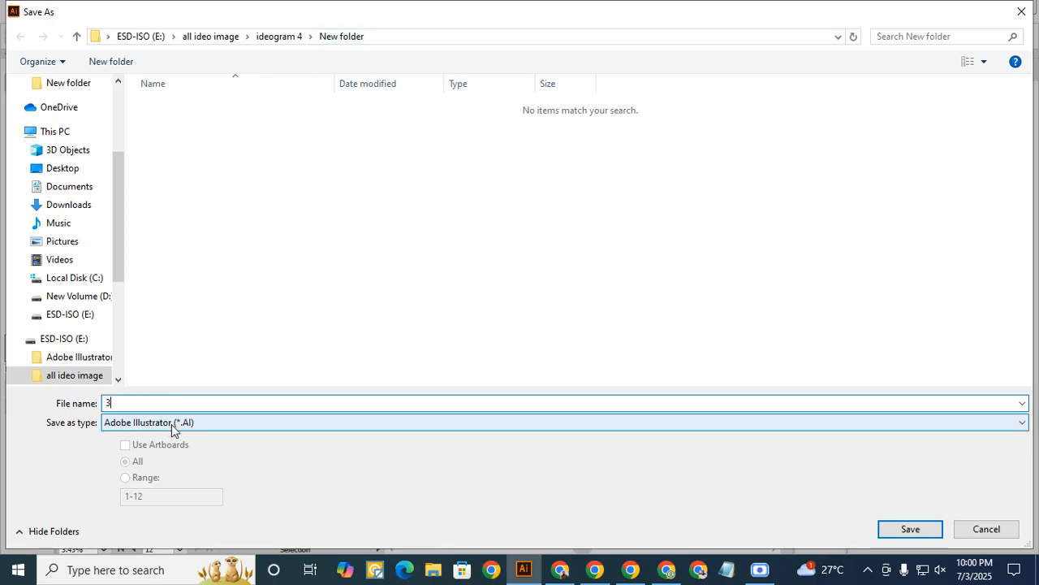
pyautogui.click(171, 424)
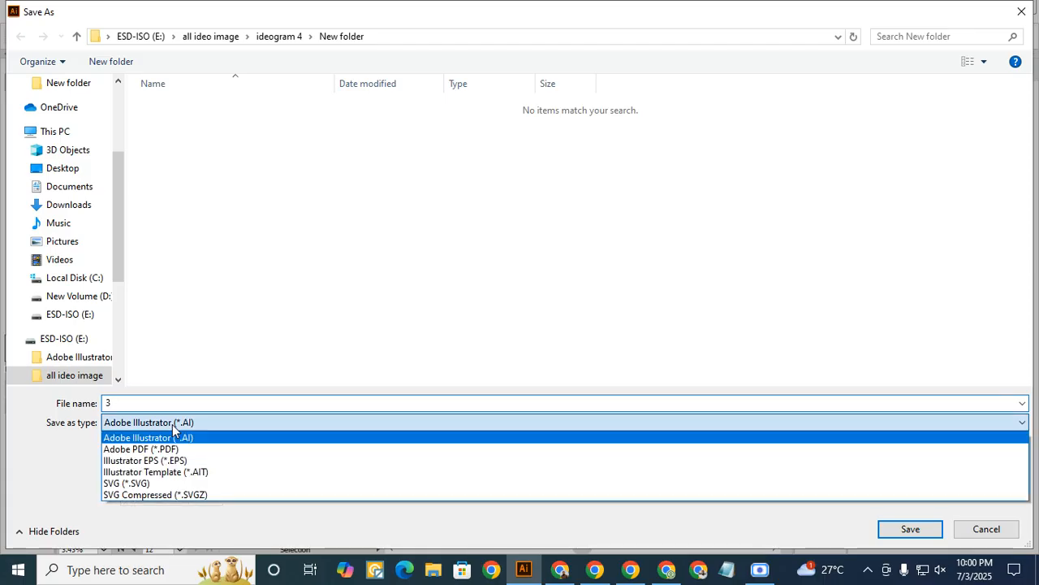
pyautogui.click(162, 460)
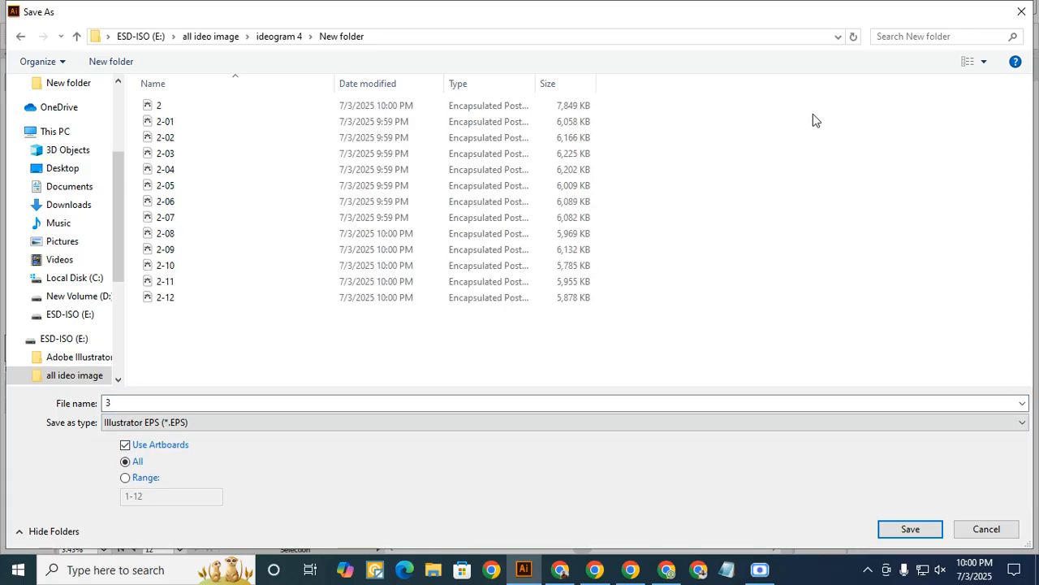
pyautogui.click(1021, 12)
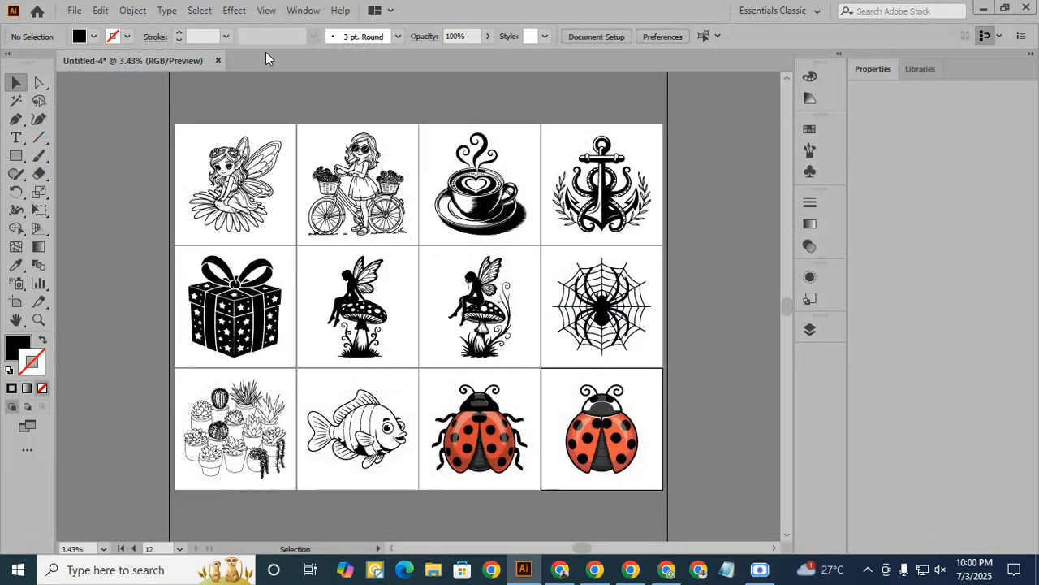
# - Start a Save As of Untitled-4 named 3 in Illustrator EPS format, using all artboards
pyautogui.click(74, 10)
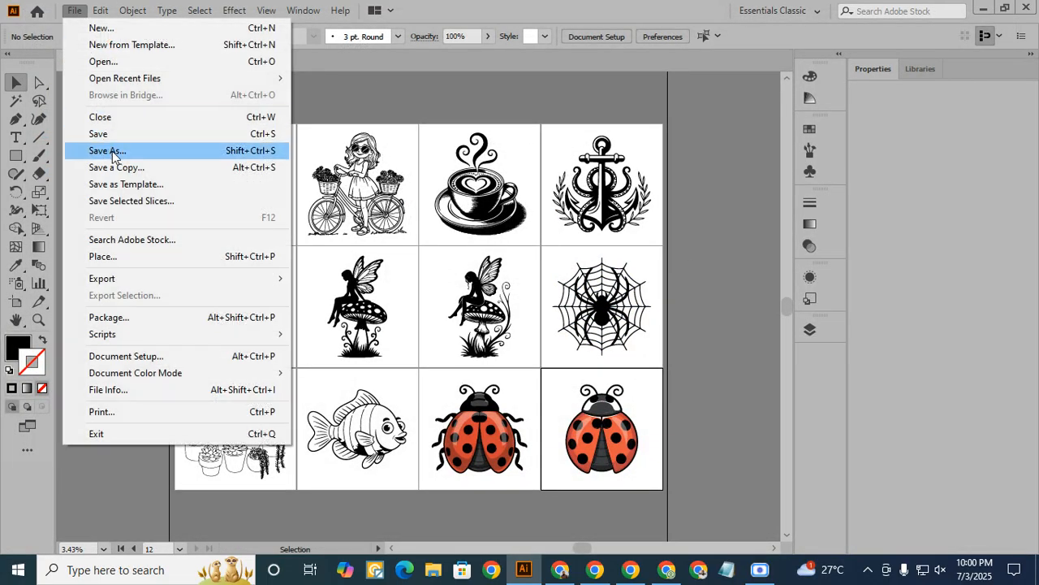
pyautogui.click(120, 151)
pyautogui.write('3')
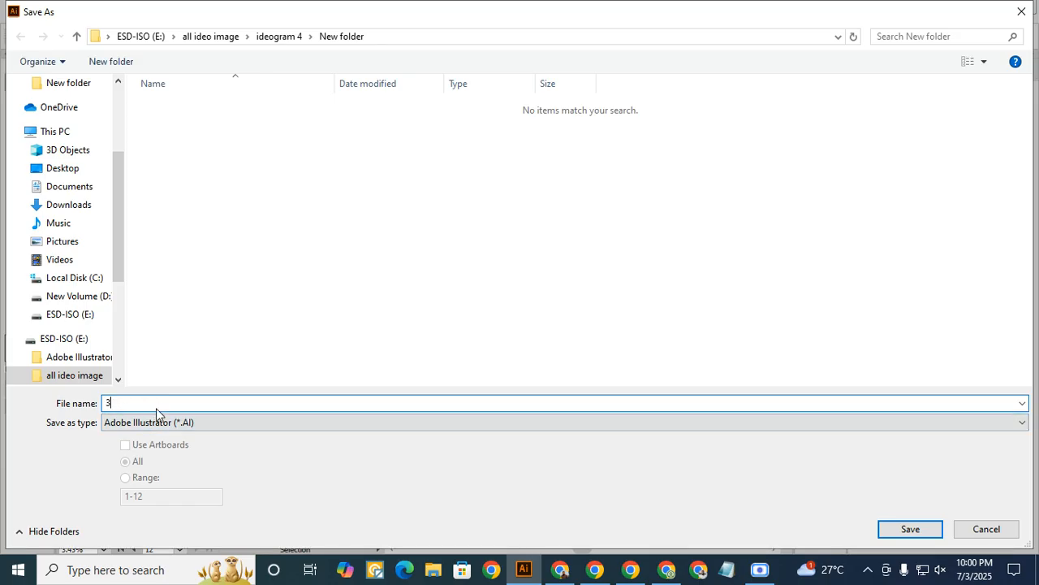
pyautogui.click(161, 424)
pyautogui.click(163, 457)
pyautogui.click(125, 444)
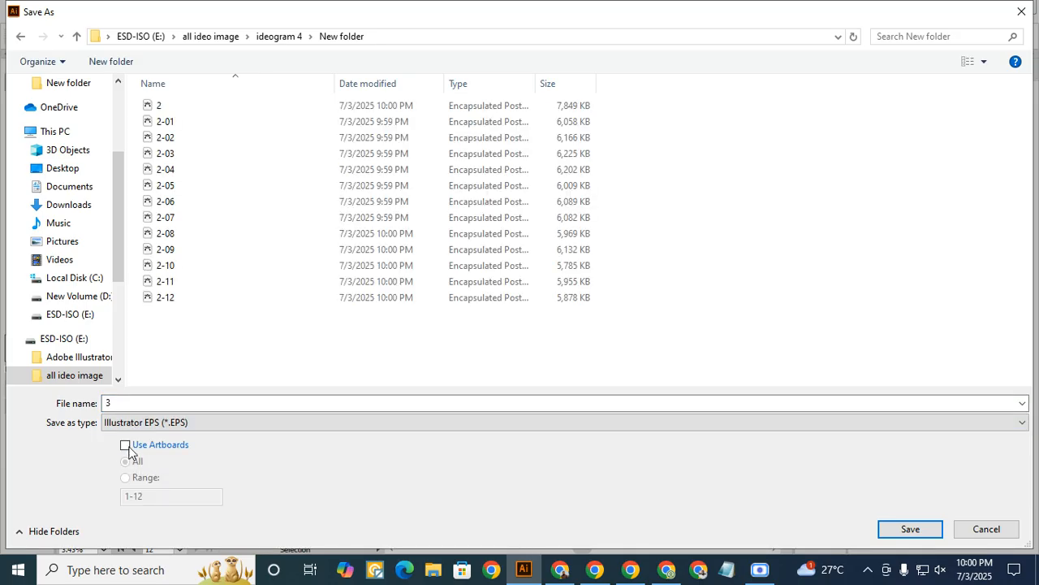
# - Save 3.eps with a legacy Illustrator EPS version selected in the EPS options, and close the document
pyautogui.click(910, 528)
pyautogui.click(406, 68)
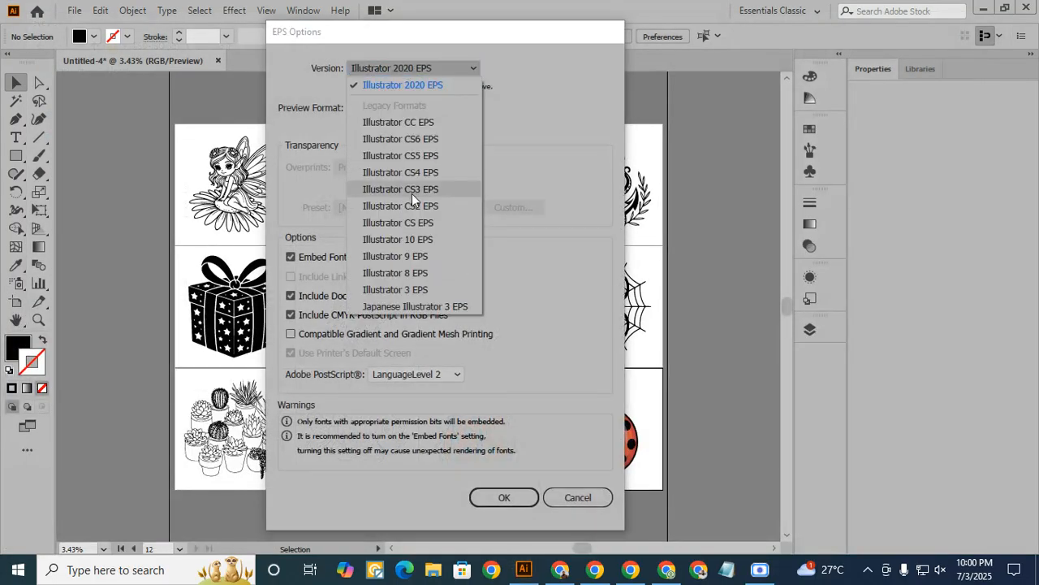
pyautogui.click(410, 213)
pyautogui.click(503, 480)
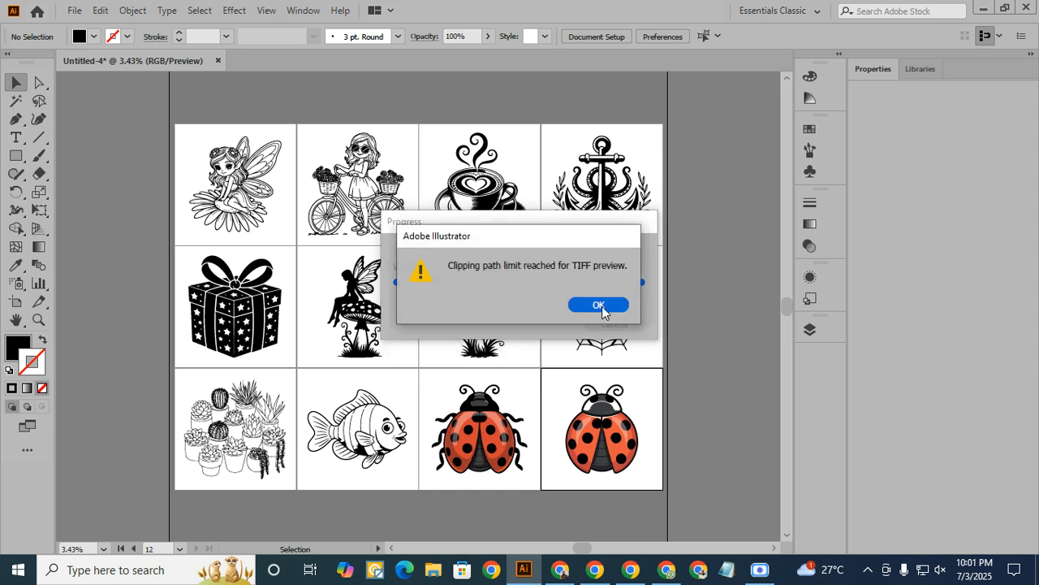
pyautogui.click(605, 308)
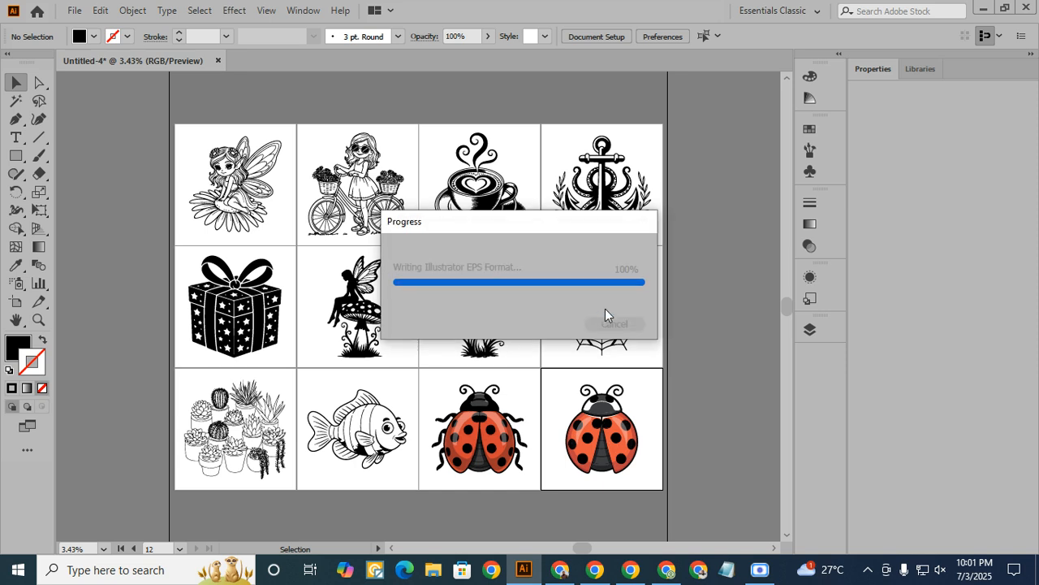
pyautogui.click(194, 60)
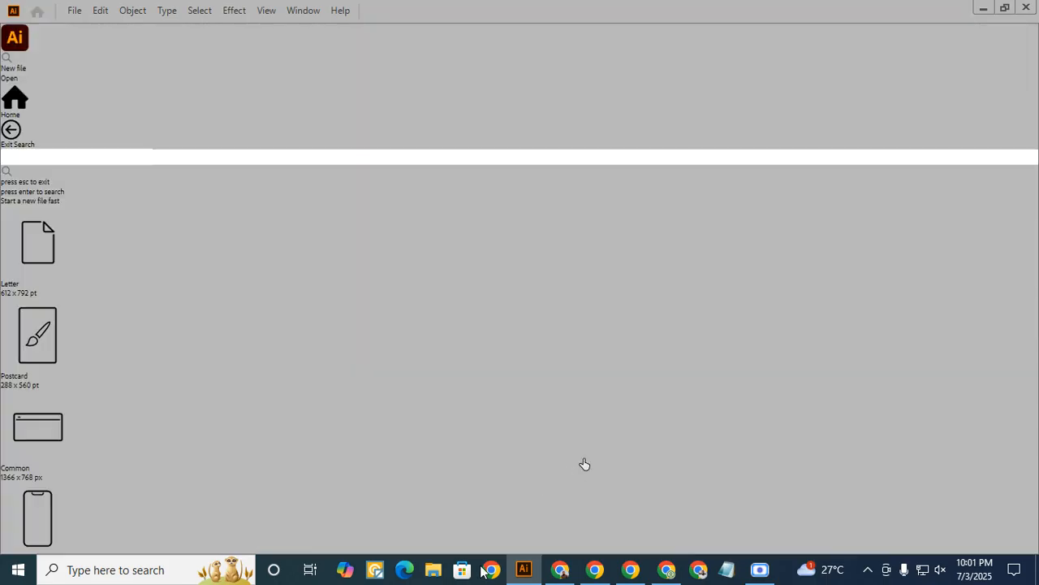
pyautogui.moveTo(666, 578)
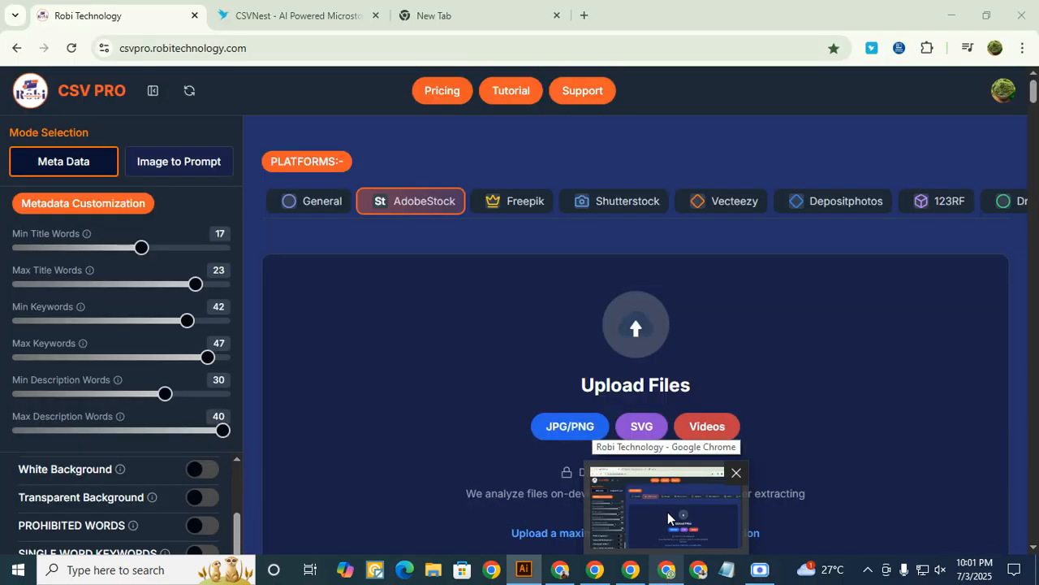
pyautogui.click(667, 512)
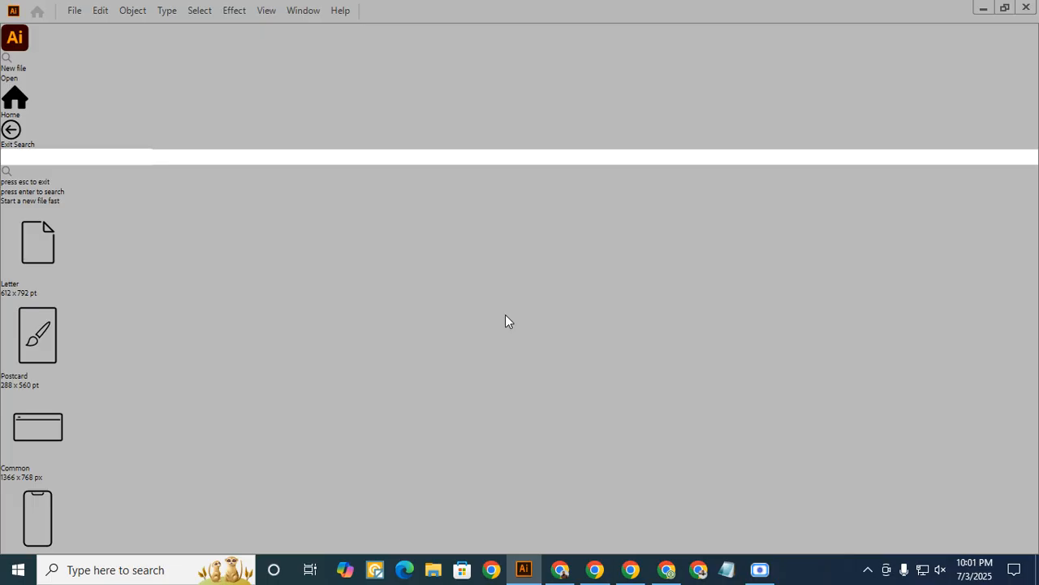
# - Switch to File Explorer and open New folder in all ideo image > ideogram 4 on drive E to check the exported EPS files
pyautogui.click(434, 570)
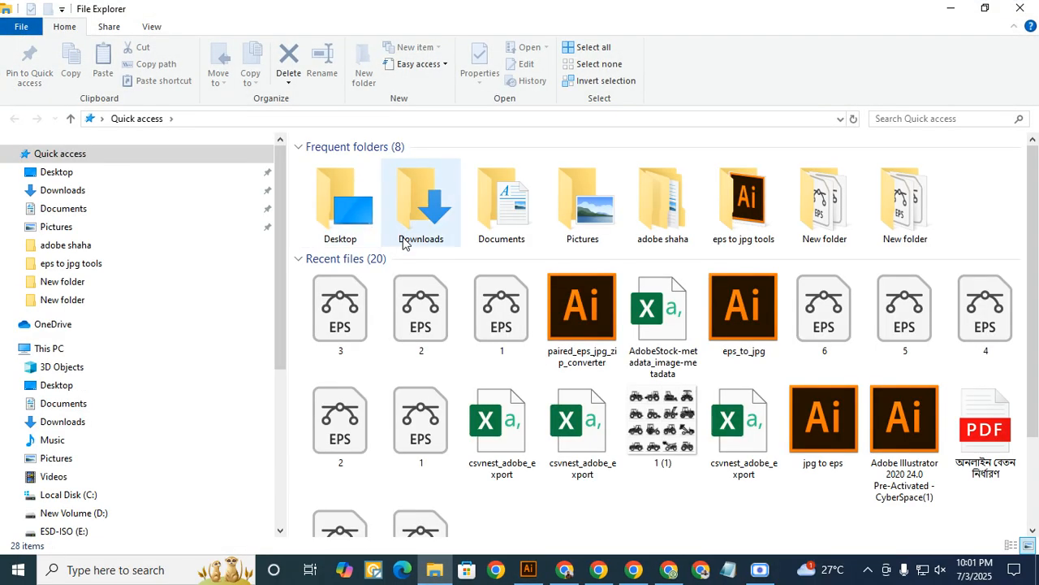
pyautogui.click(54, 349)
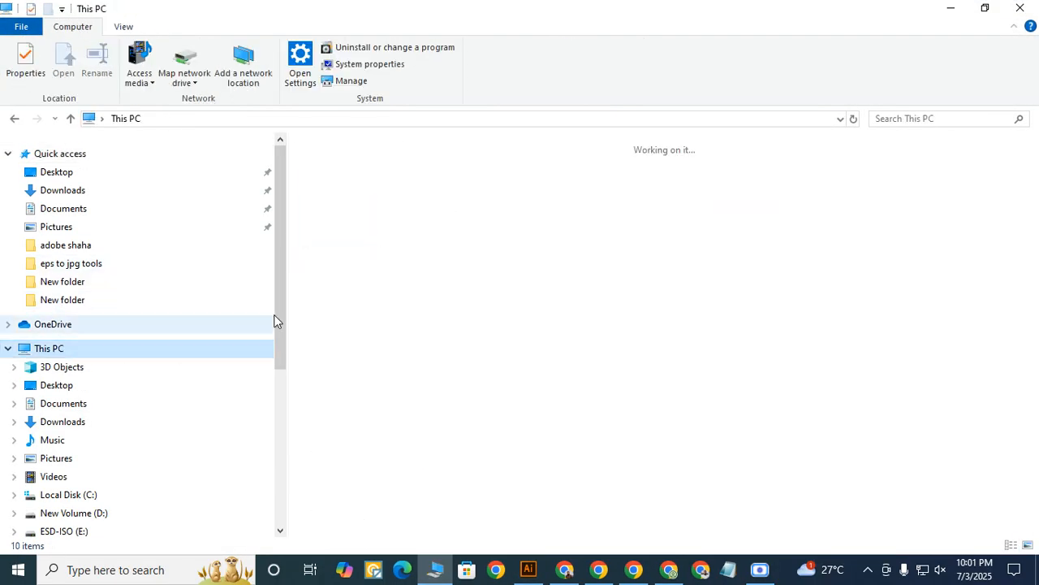
pyautogui.doubleClick(747, 325)
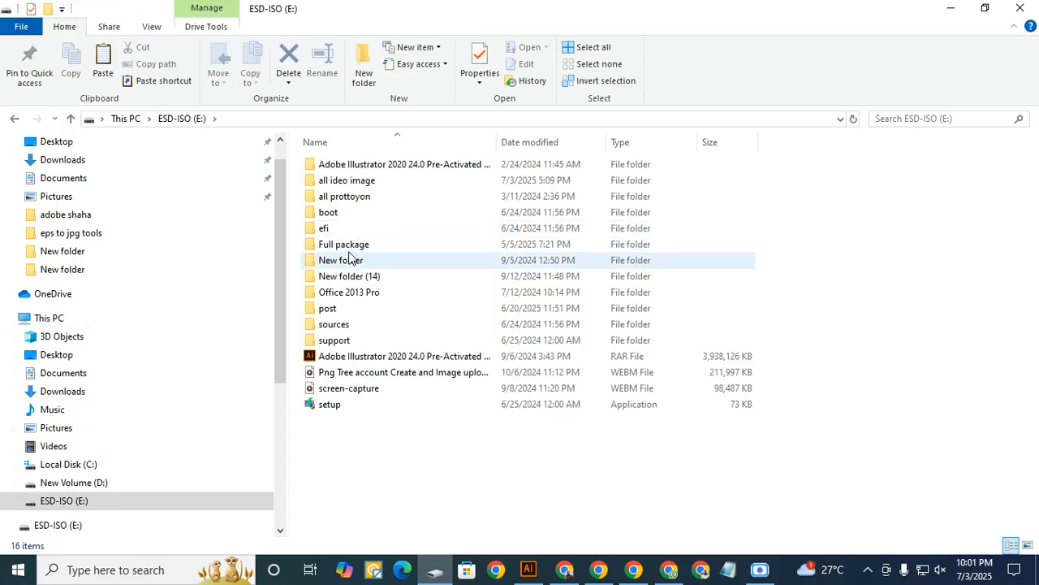
pyautogui.doubleClick(348, 182)
pyautogui.doubleClick(352, 212)
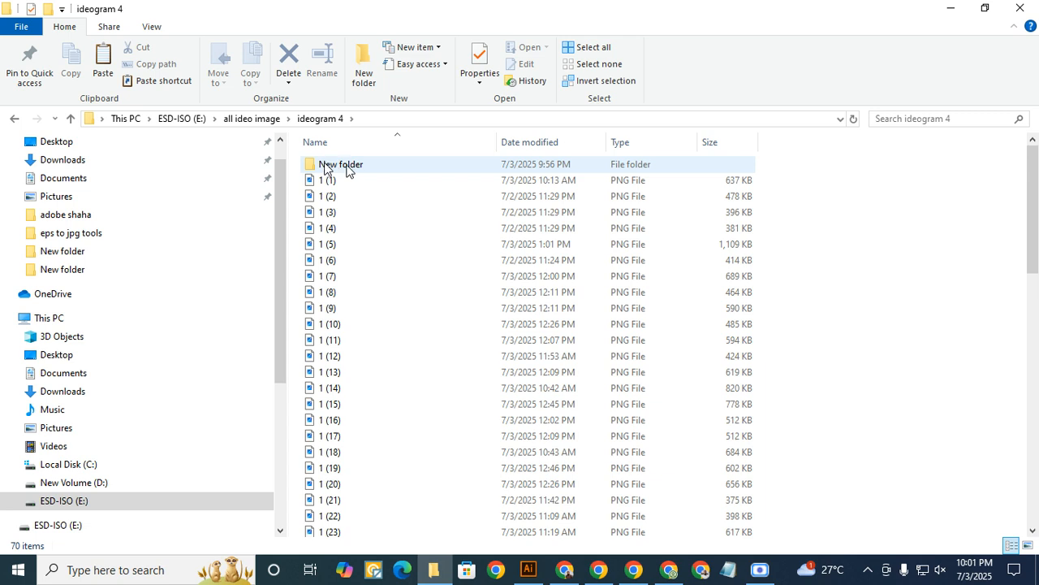
pyautogui.doubleClick(348, 171)
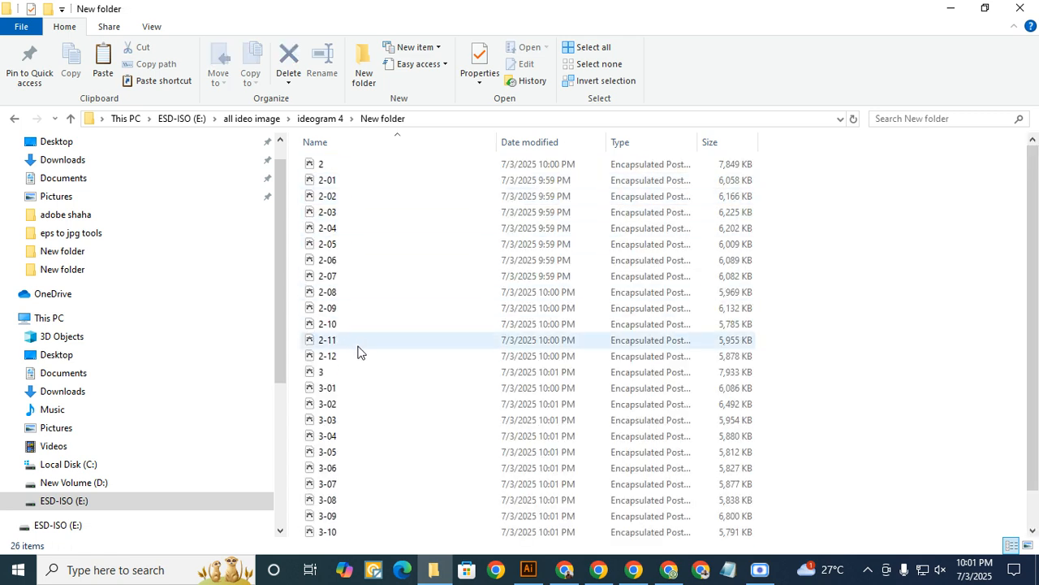
pyautogui.scroll(-1, 355, 341)
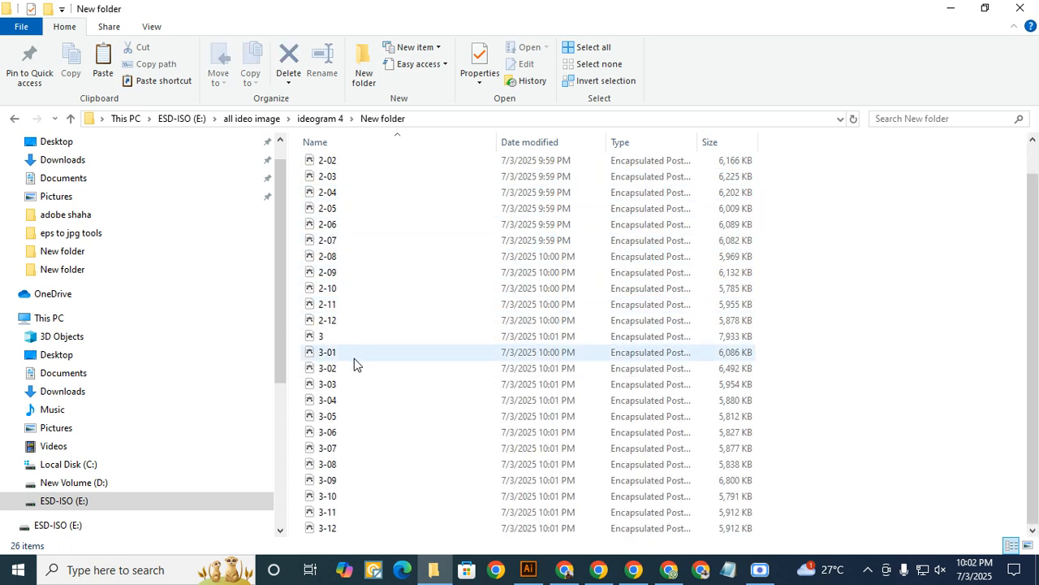
pyautogui.scroll(1, 388, 319)
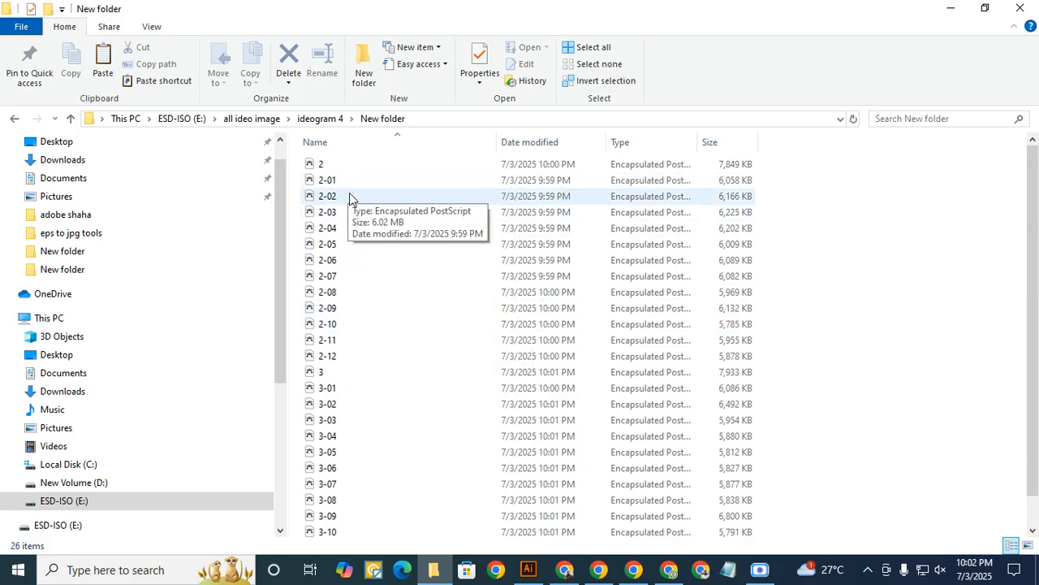
# - Move the EPS files 1 and 1-01 through 1-12 from the ideogram 4 folder into its New folder
pyautogui.click(321, 120)
pyautogui.scroll(-15, 394, 366)
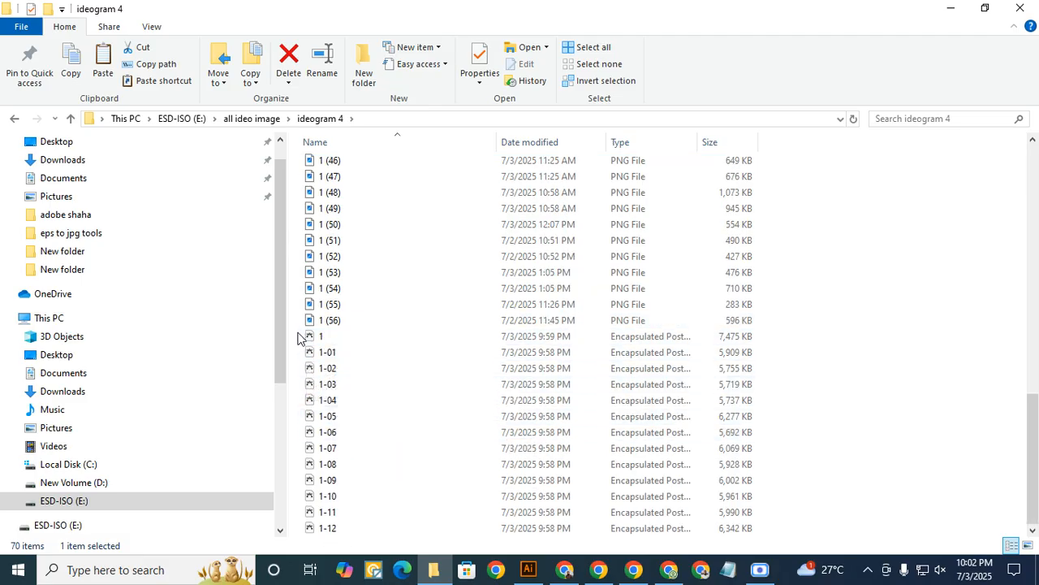
pyautogui.moveTo(301, 332); pyautogui.dragTo(420, 552)
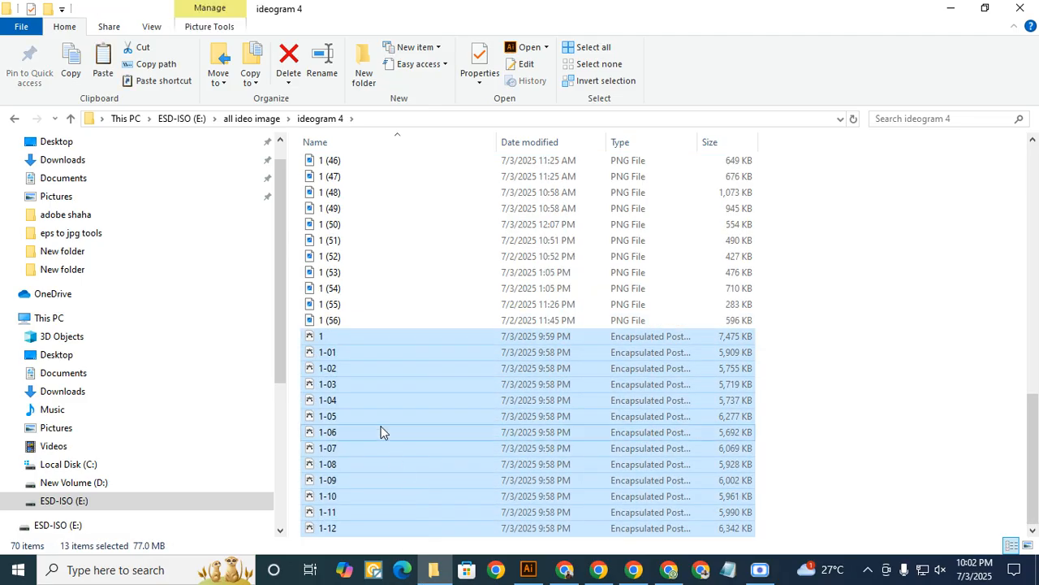
pyautogui.rightClick(381, 429)
pyautogui.click(415, 320)
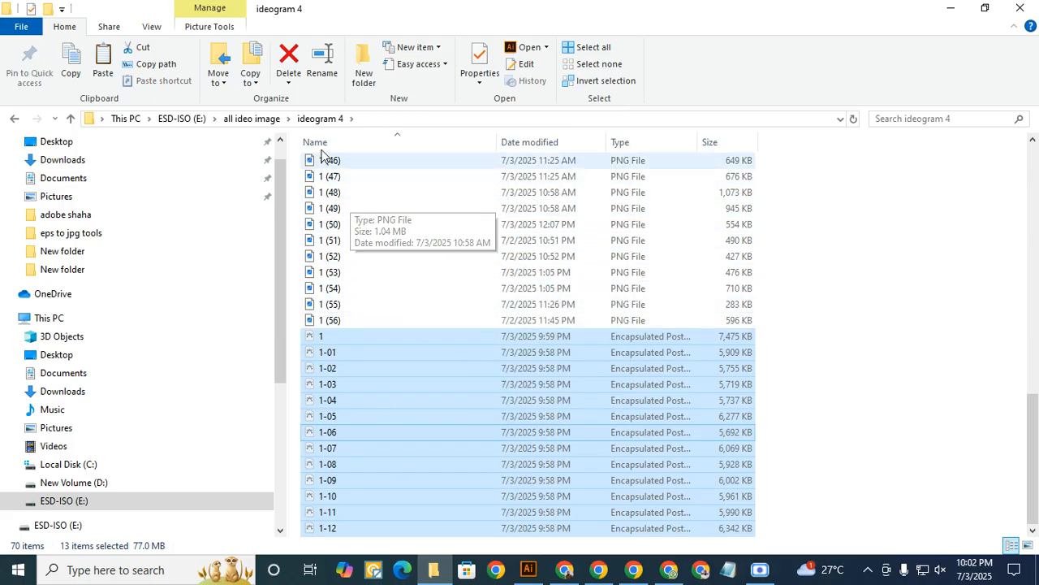
pyautogui.click(268, 120)
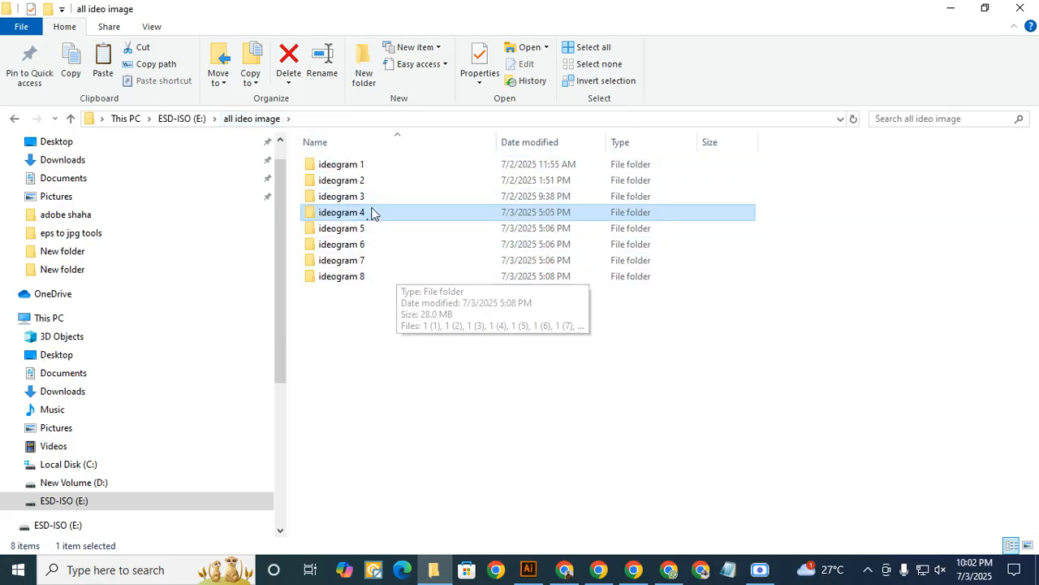
pyautogui.doubleClick(365, 211)
pyautogui.doubleClick(330, 163)
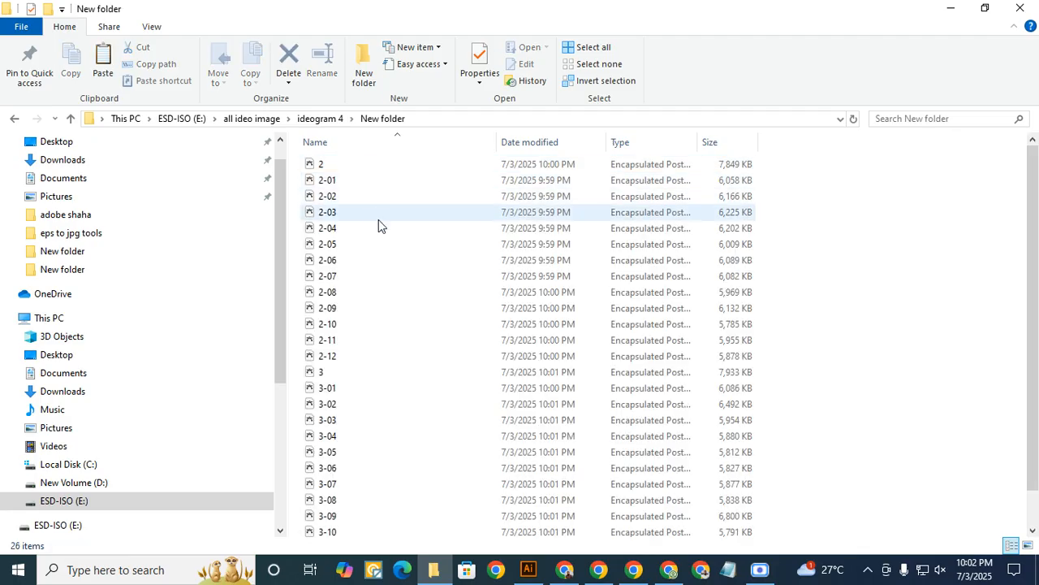
pyautogui.hotkey('ctrl', 'v')
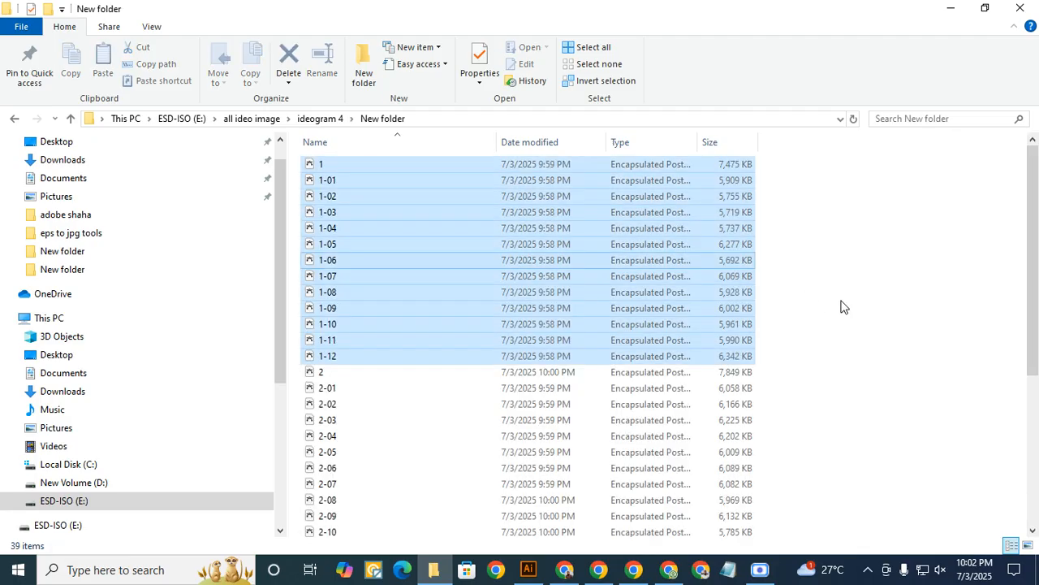
pyautogui.click(783, 310)
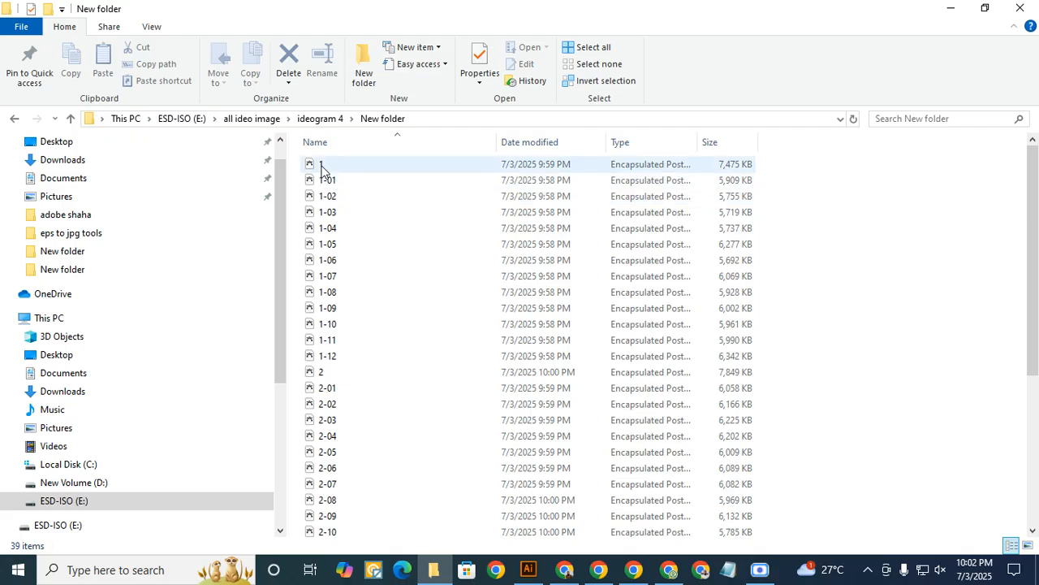
# - Delete the combined EPS file 1 from New folder, keeping the numbered artboard files
pyautogui.scroll(-3, 341, 349)
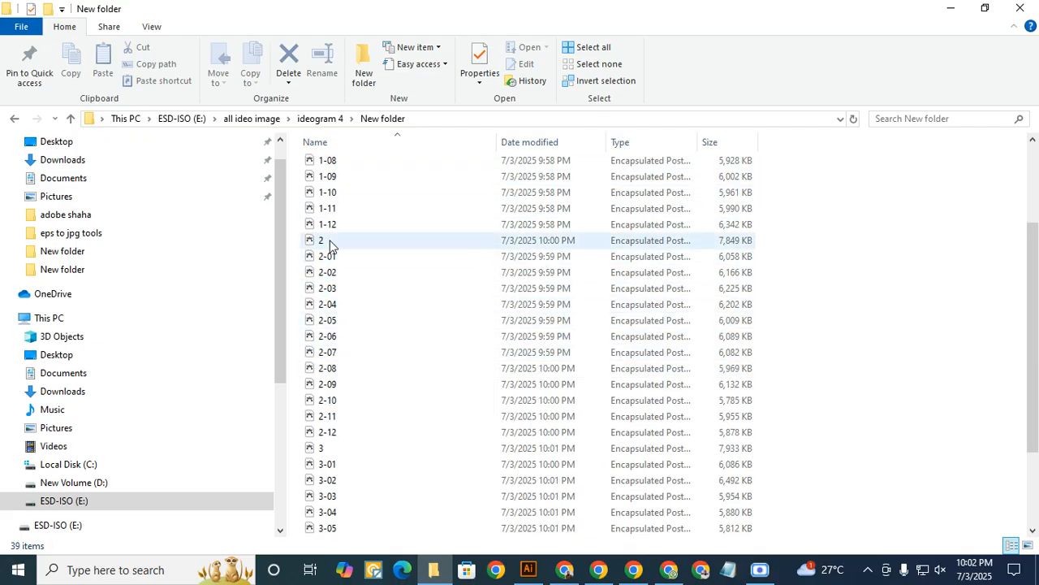
pyautogui.scroll(-3, 358, 422)
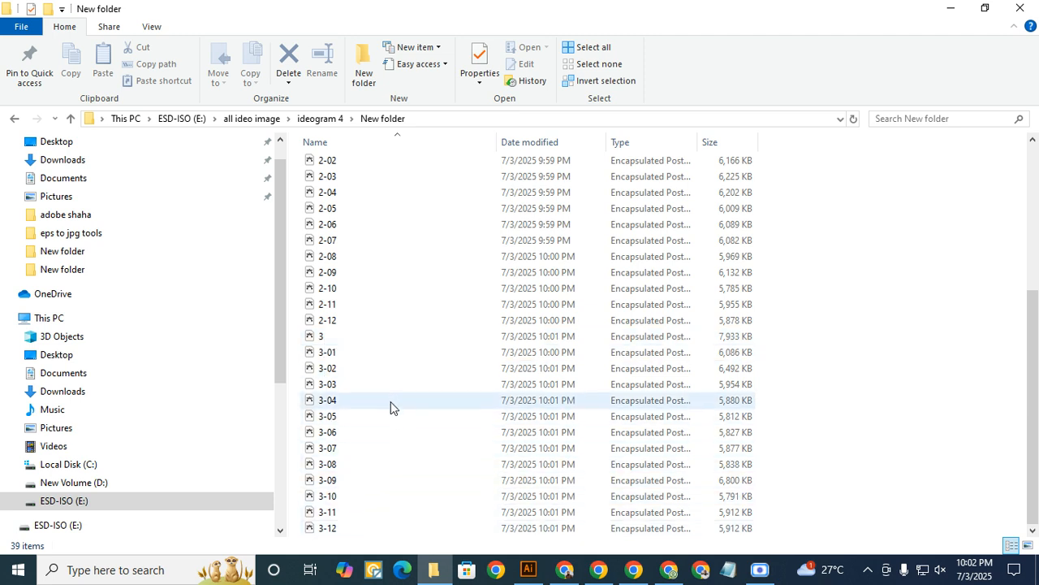
pyautogui.scroll(5, 395, 341)
pyautogui.click(325, 167)
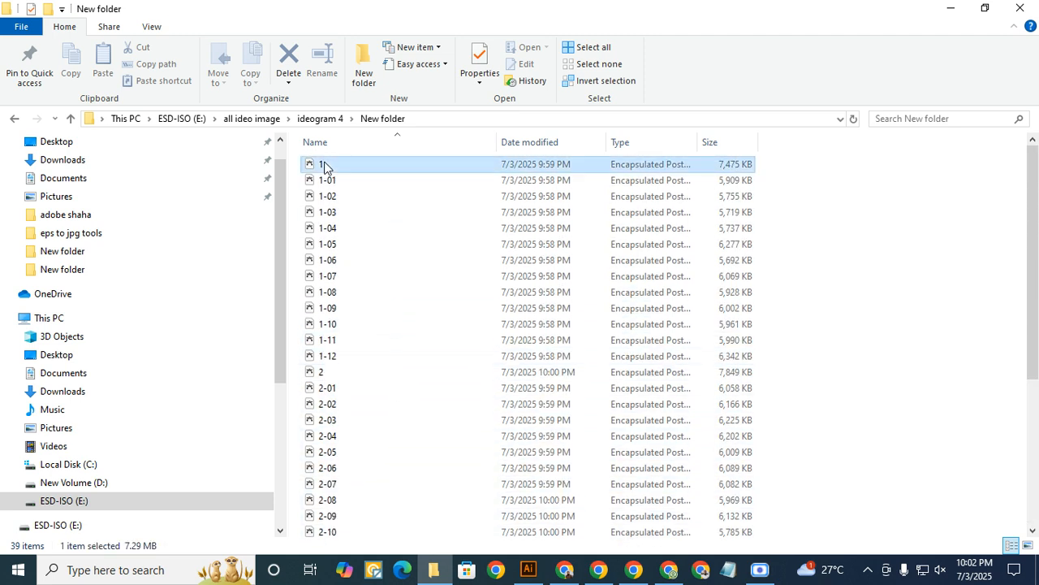
pyautogui.click(322, 375)
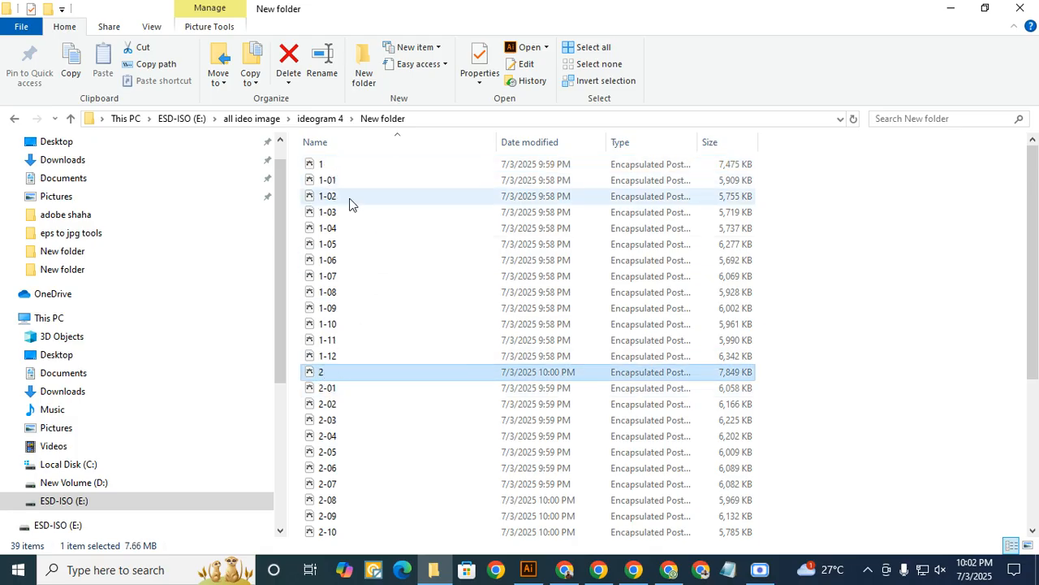
pyautogui.click(330, 164)
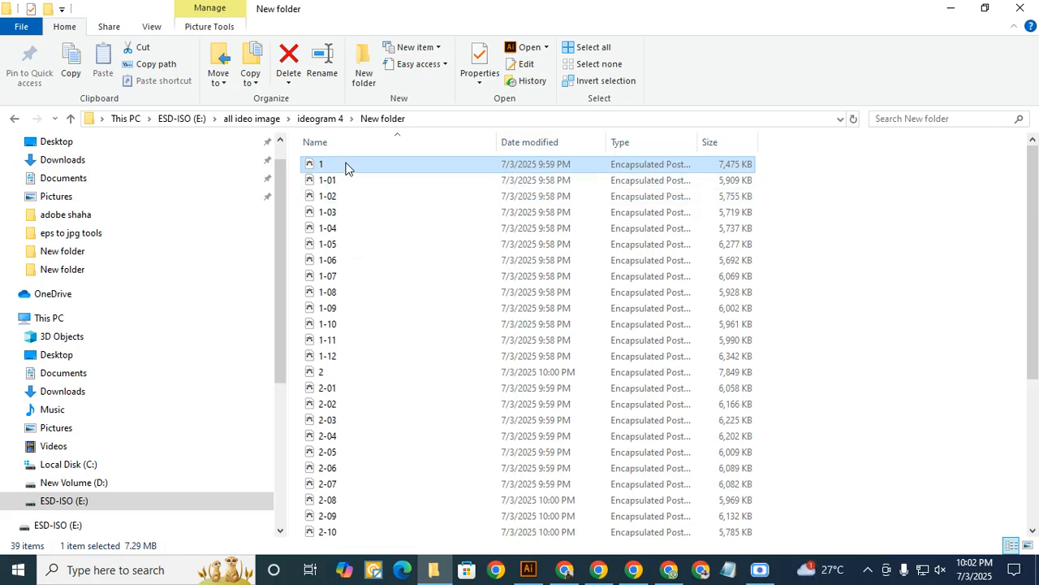
pyautogui.rightClick(347, 168)
pyautogui.click(403, 441)
pyautogui.click(559, 343)
# - Delete the combined EPS file 2 from New folder
pyautogui.scroll(-3, 362, 268)
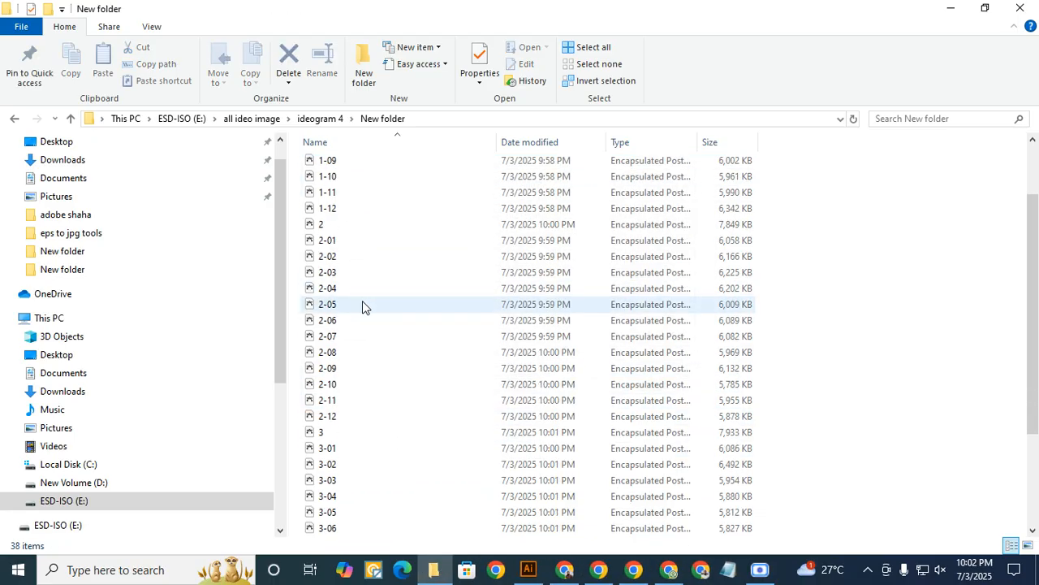
pyautogui.click(329, 228)
pyautogui.rightClick(329, 227)
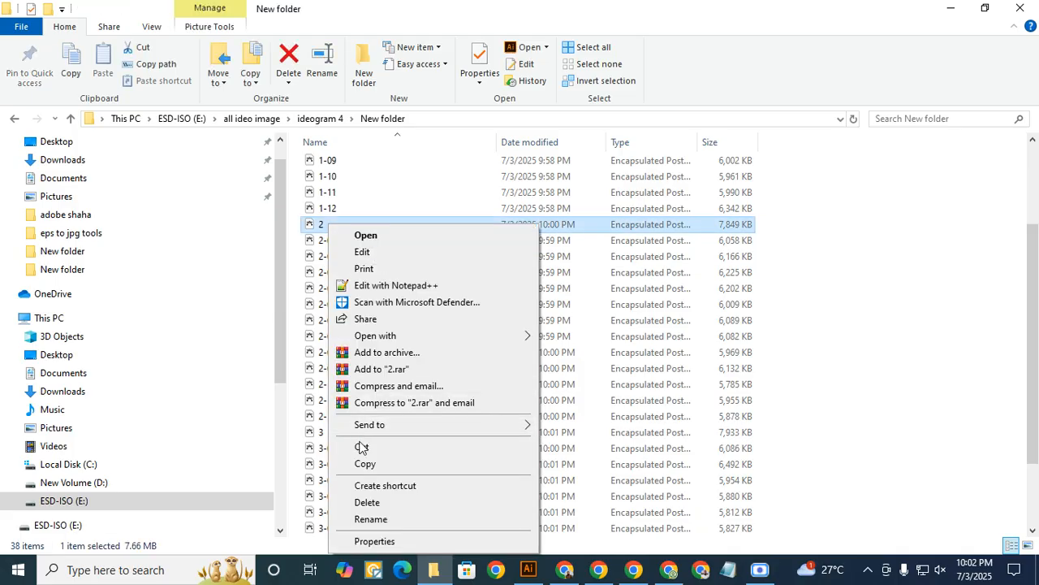
pyautogui.click(380, 497)
pyautogui.click(562, 350)
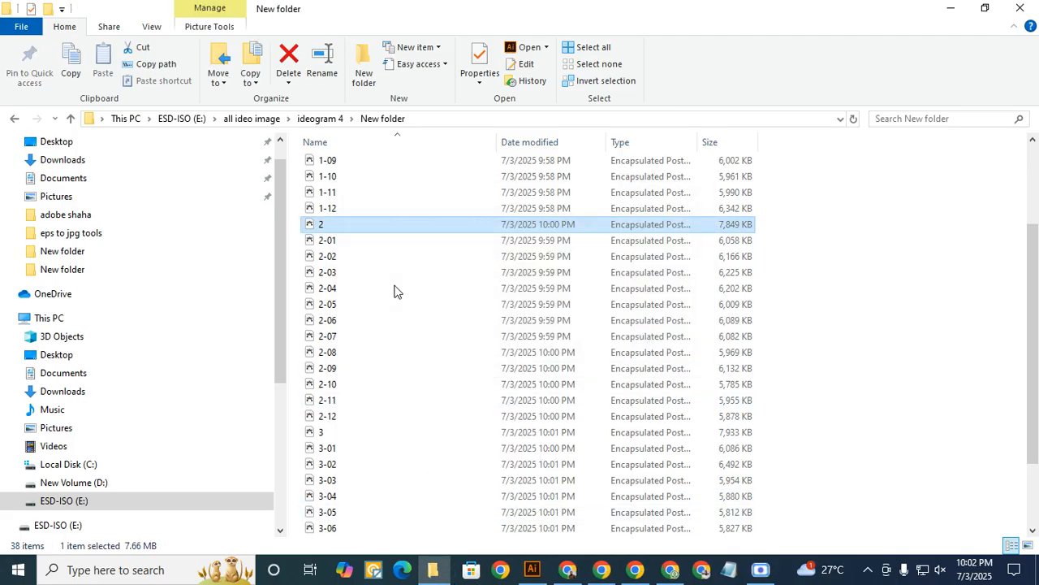
# - Delete the combined EPS file 3 from New folder, and close the File Explorer window
pyautogui.scroll(-2, 395, 290)
pyautogui.click(322, 339)
pyautogui.rightClick(322, 339)
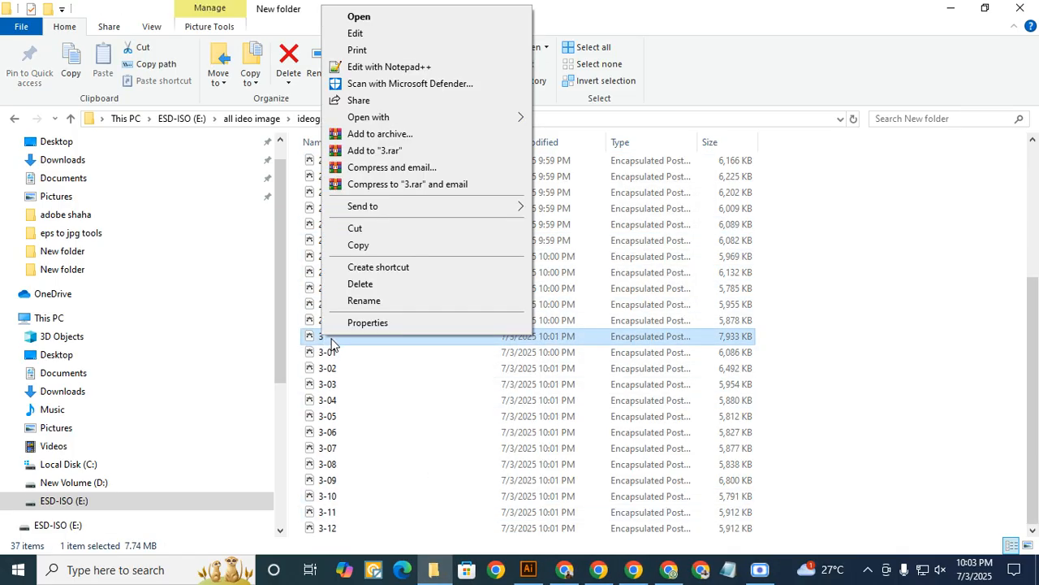
pyautogui.click(367, 284)
pyautogui.click(580, 347)
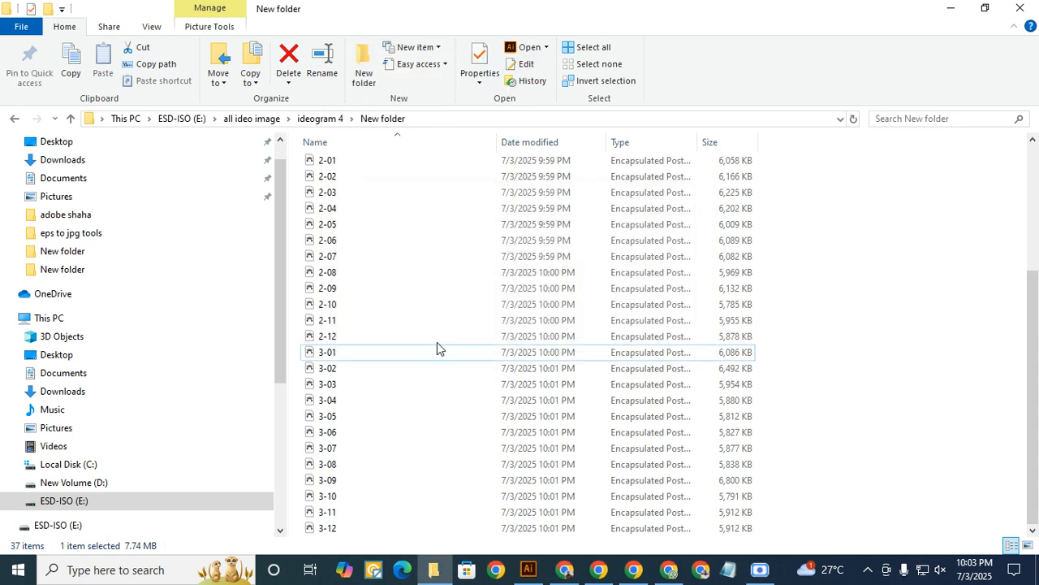
pyautogui.scroll(4, 389, 414)
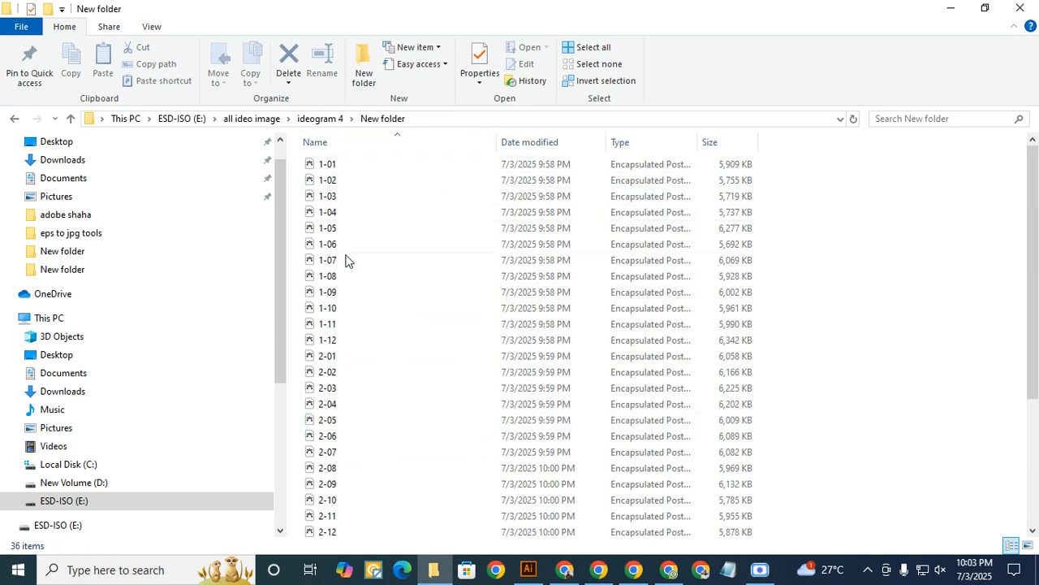
pyautogui.click(1021, 9)
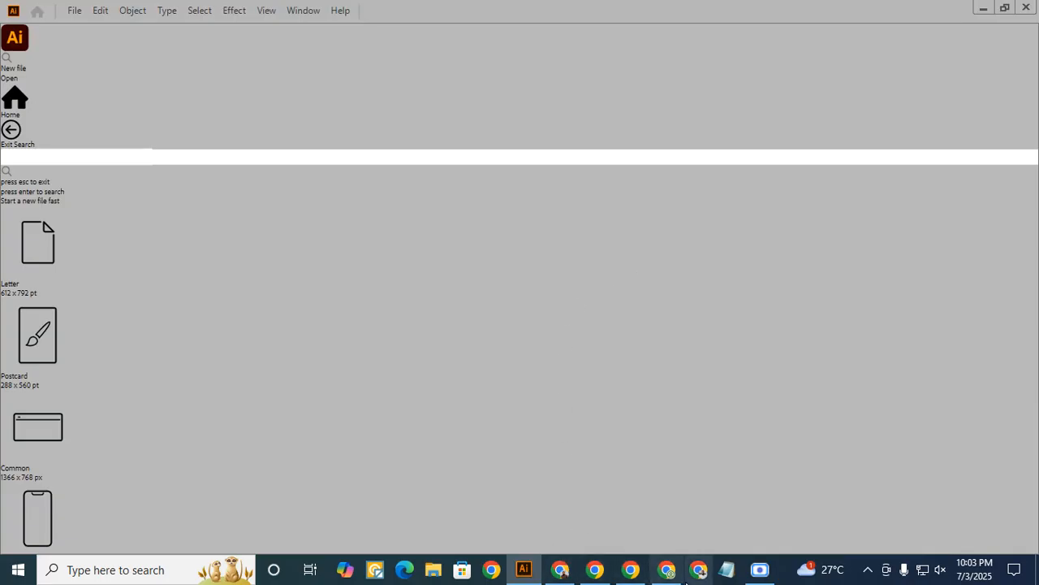
# - Switch to the Chrome window with the CSV PRO site and show its blank New Tab page
pyautogui.click(670, 575)
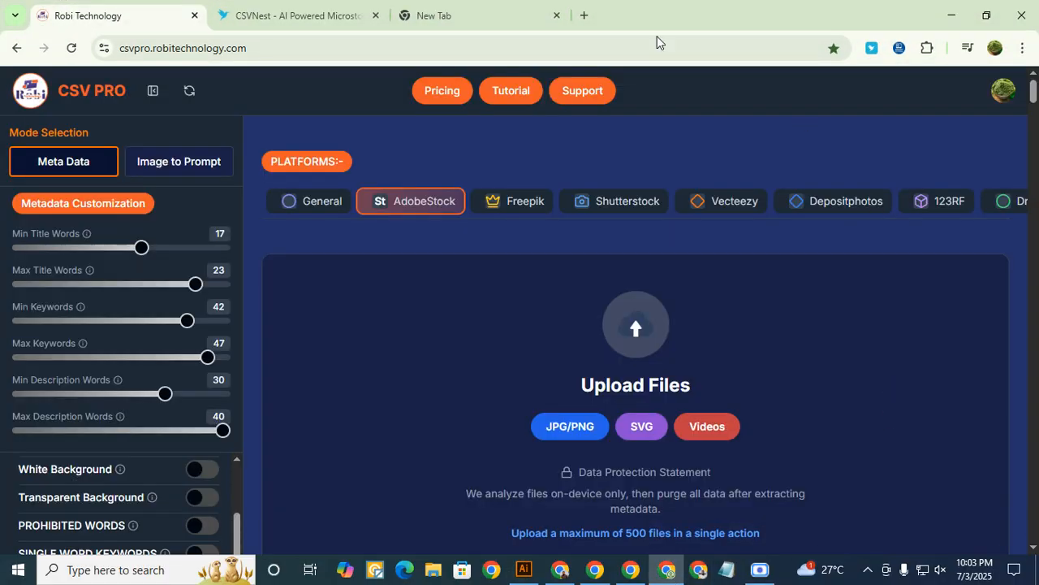
pyautogui.click(431, 17)
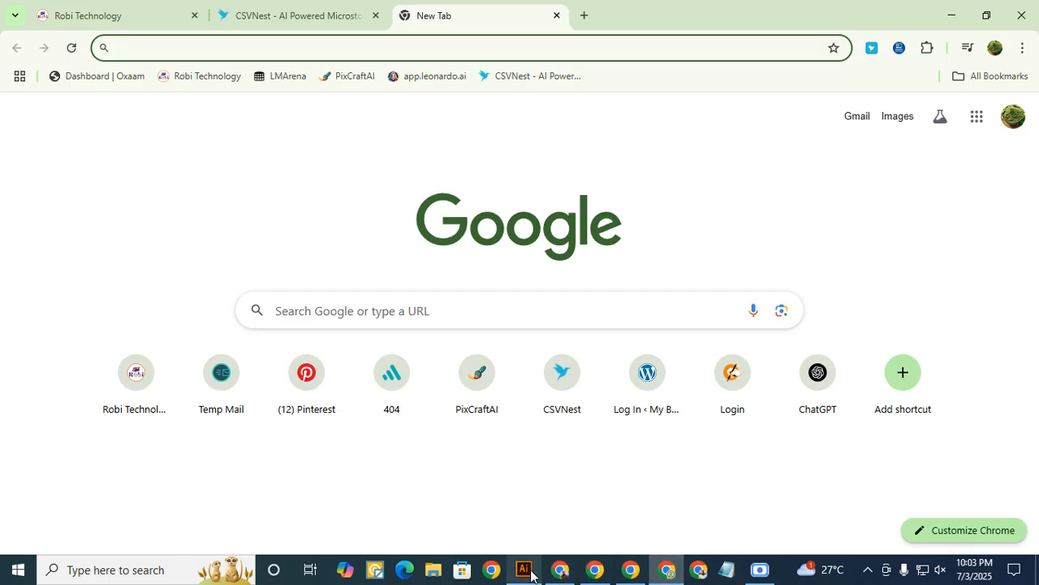
pyautogui.moveTo(587, 578)
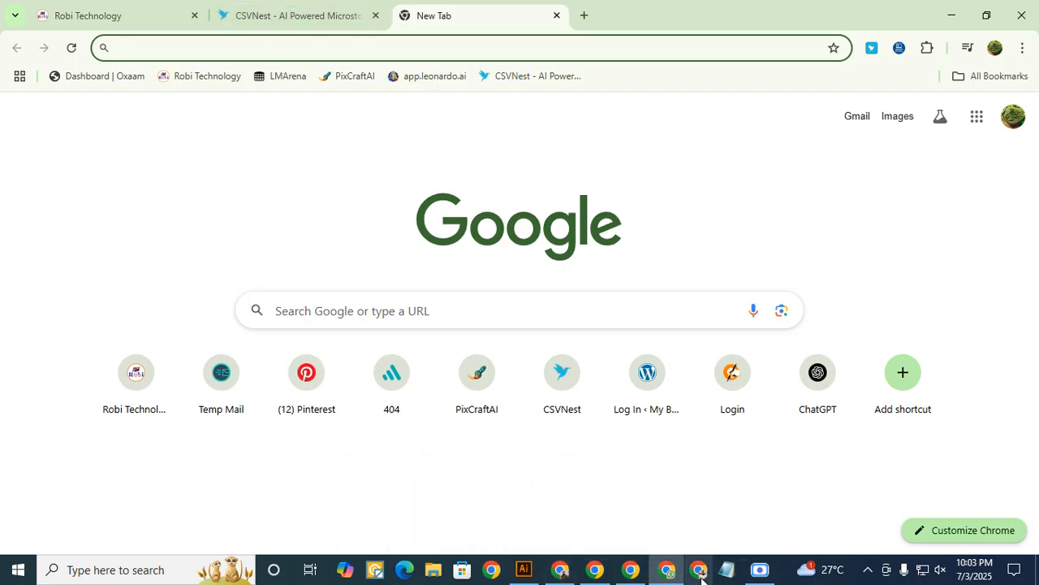
pyautogui.click(628, 575)
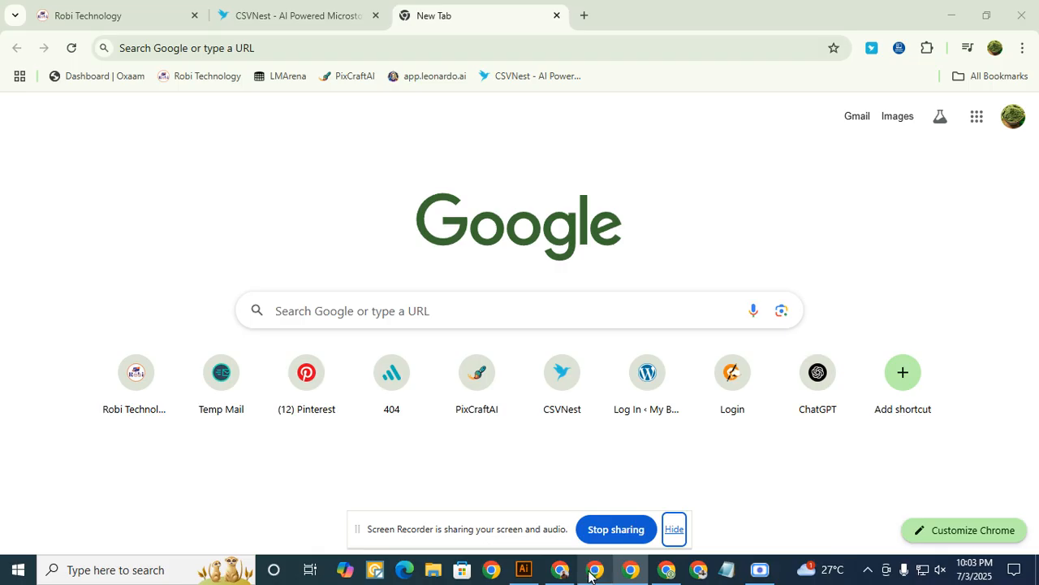
pyautogui.click(587, 574)
pyautogui.click(563, 574)
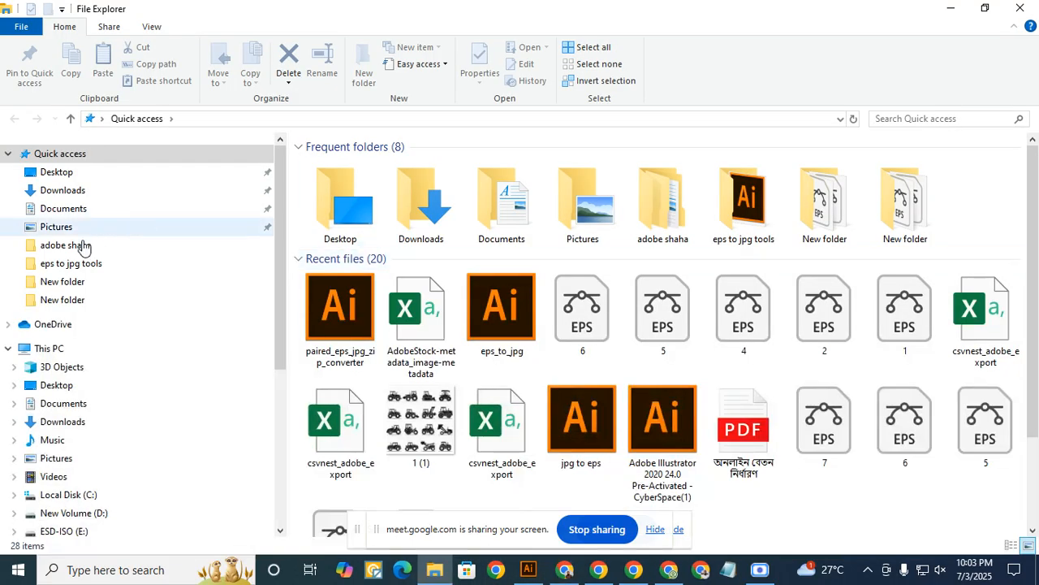
# - Batch-rename all the images in the background jpg folder inside adobe shaha with the base name 1
pyautogui.click(67, 246)
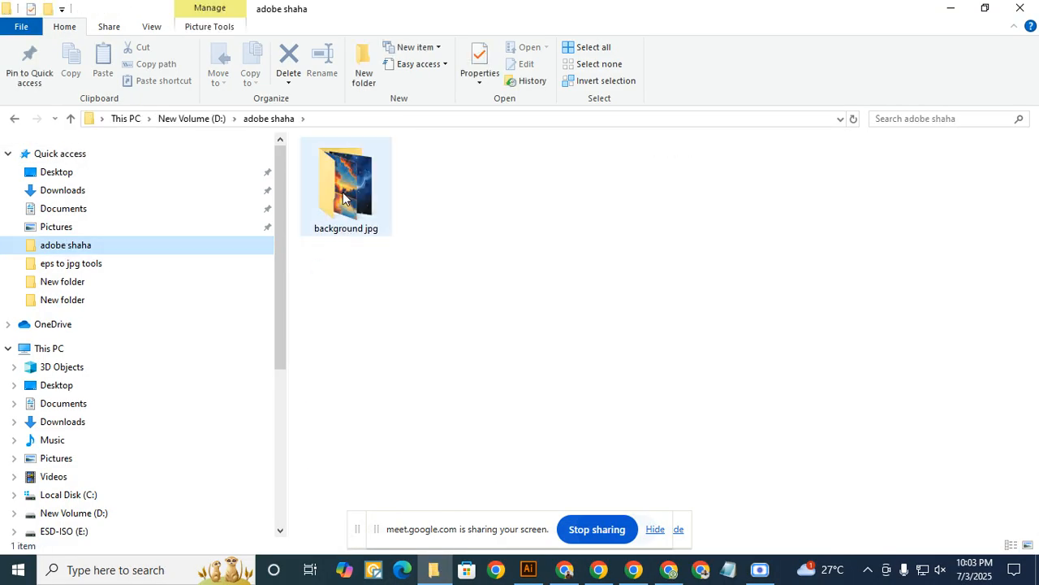
pyautogui.doubleClick(347, 199)
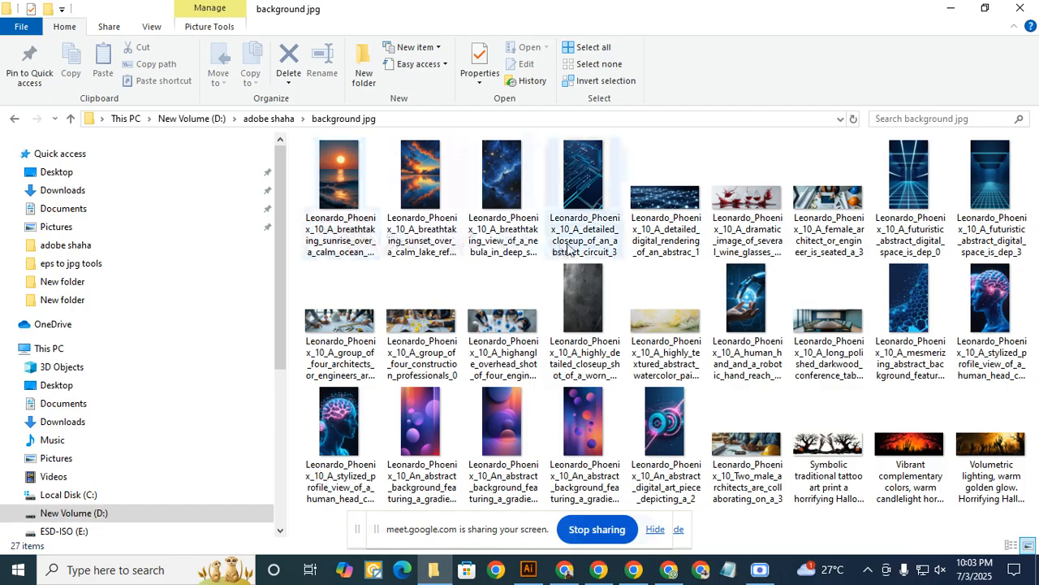
pyautogui.click(372, 207)
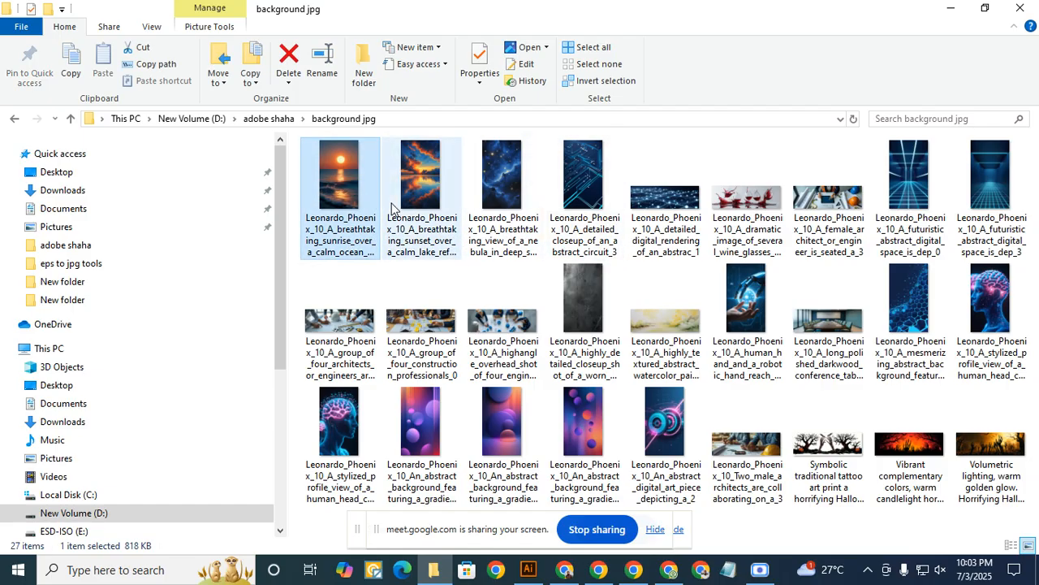
pyautogui.hotkey('ctrl', 'a')
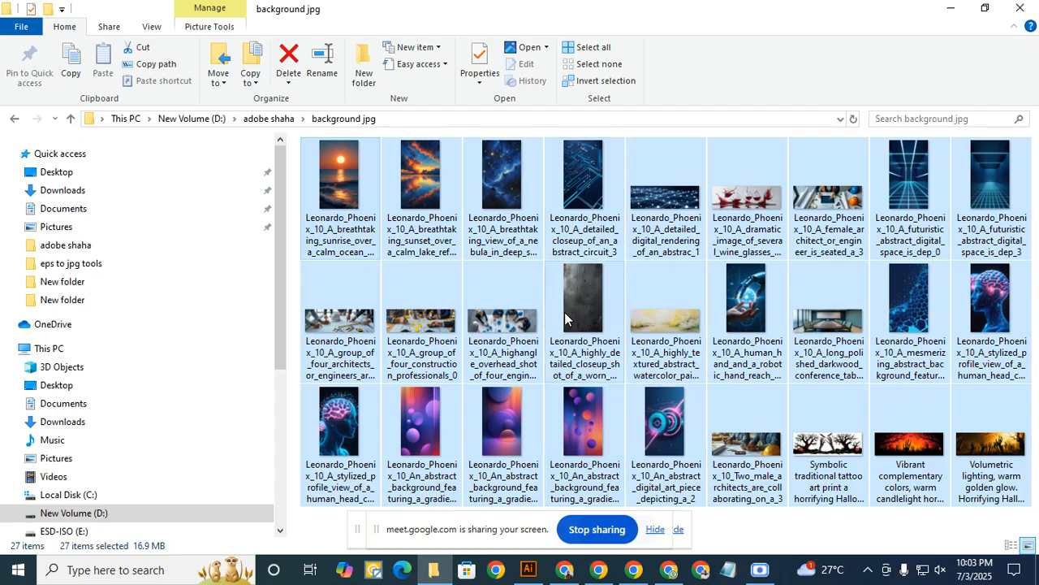
pyautogui.click(347, 186)
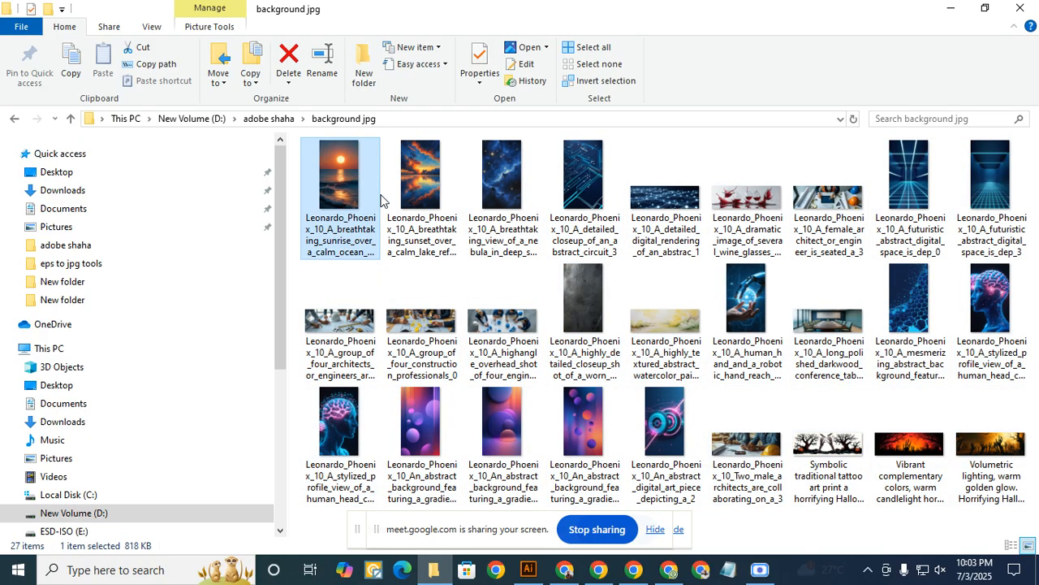
pyautogui.hotkey('ctrl', 'a')
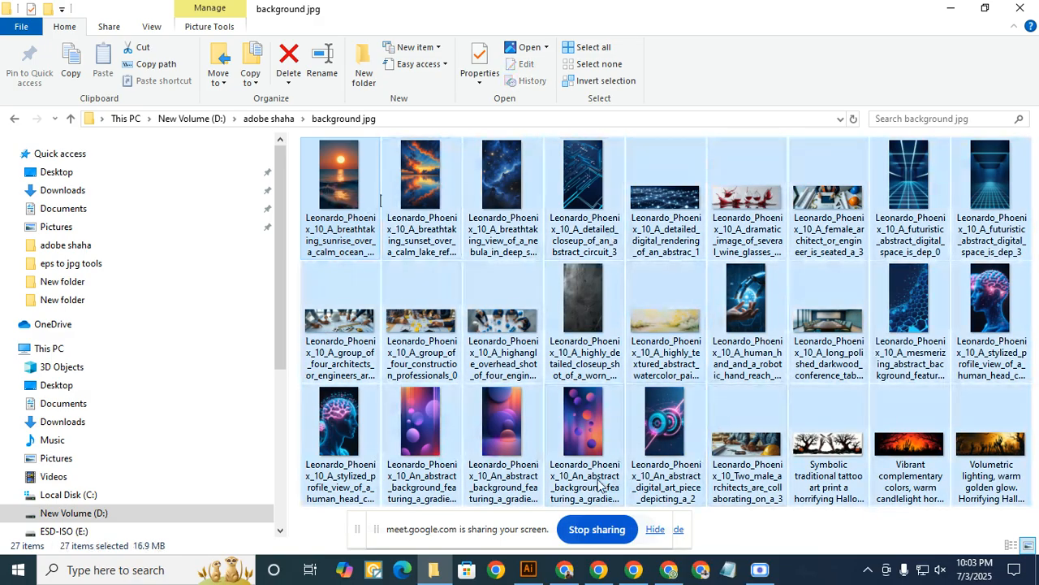
pyautogui.rightClick(335, 192)
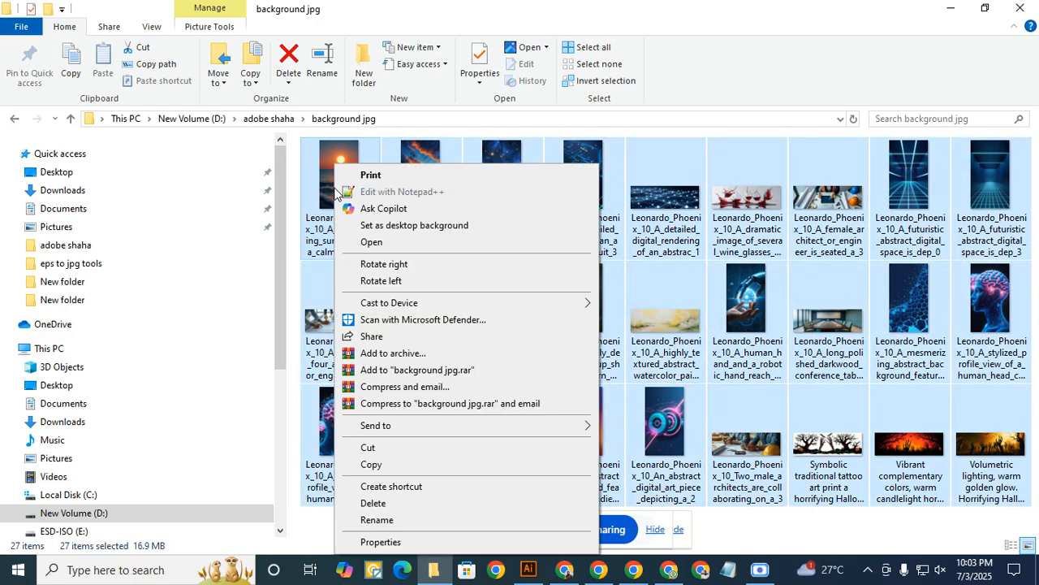
pyautogui.click(377, 521)
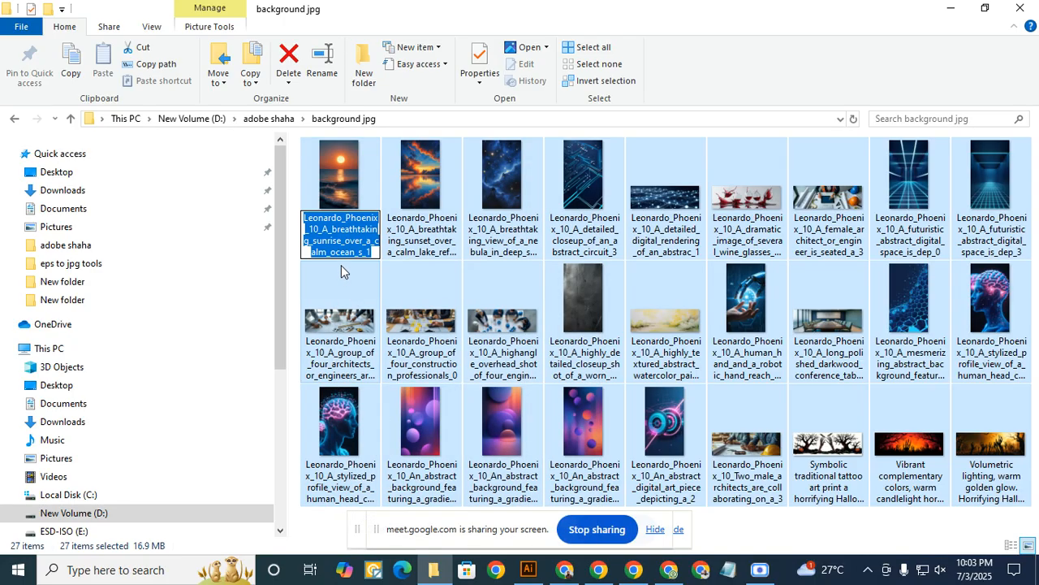
pyautogui.write('1')
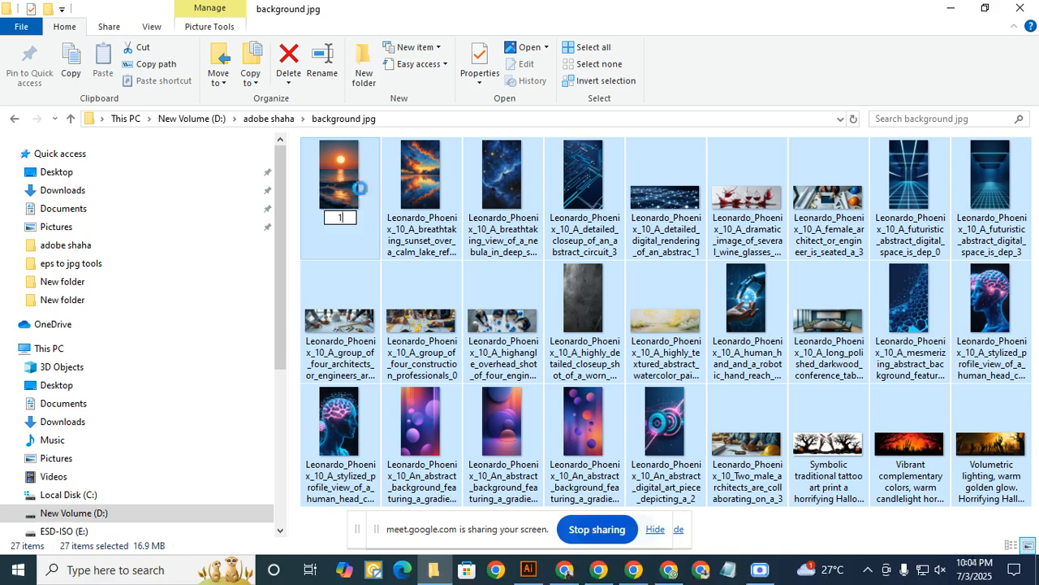
pyautogui.press('Return')
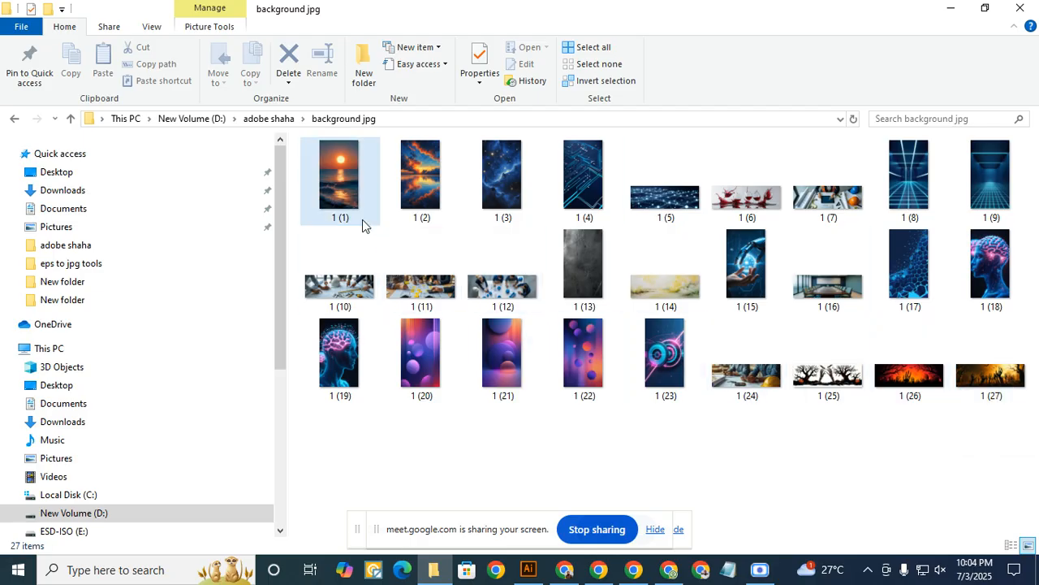
# - Go back up to the New Volume (D:) drive and minimize the File Explorer window
pyautogui.click(262, 121)
pyautogui.click(185, 119)
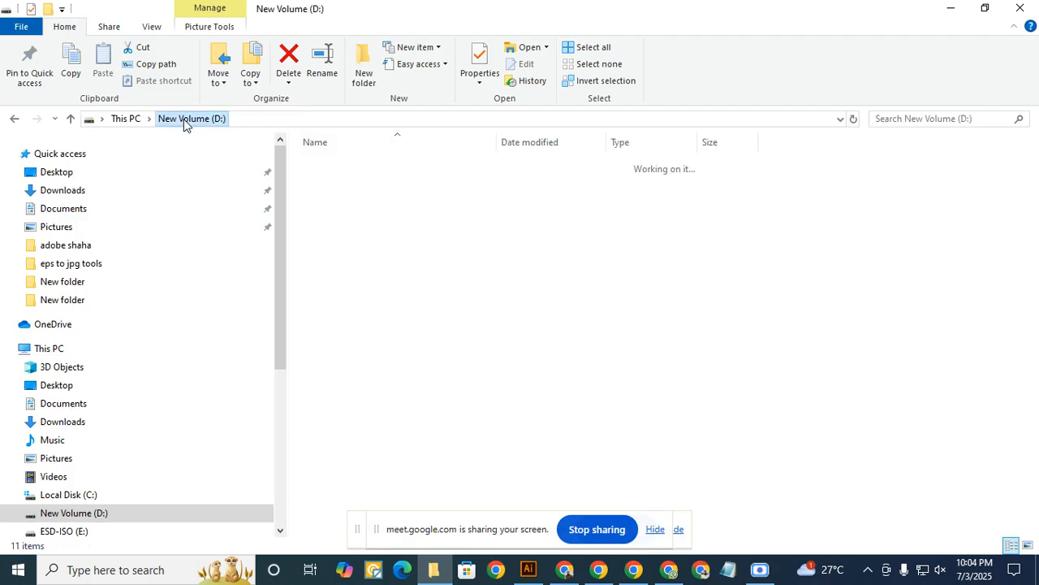
pyautogui.click(945, 8)
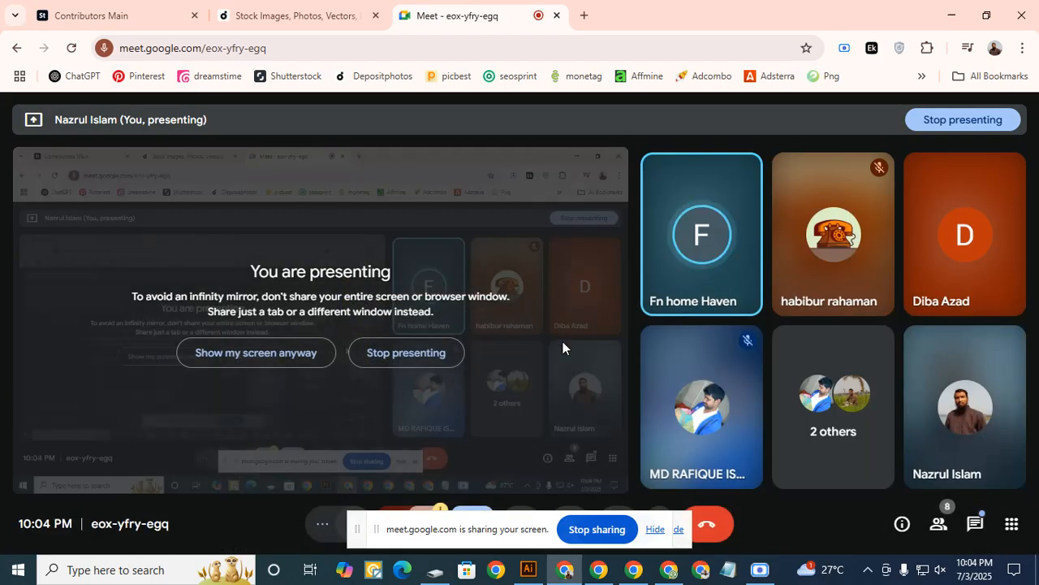
pyautogui.click(760, 569)
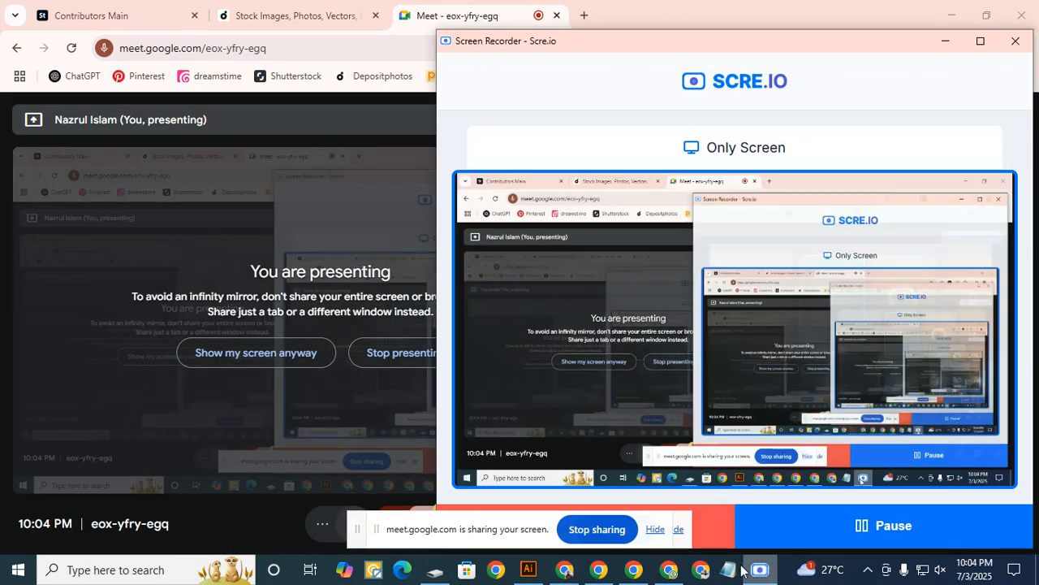